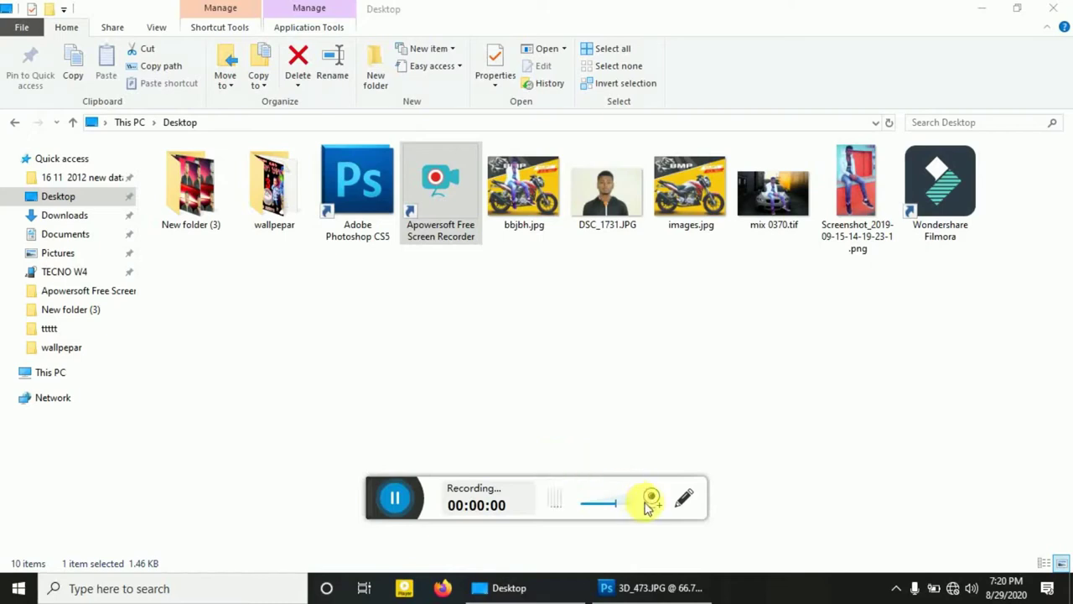
Enable and enlarge the integrated webcam preview, then launch Photoshop CS5 with 3D_473.JPG
{"action": "left_click", "coordinate": [651, 497]}
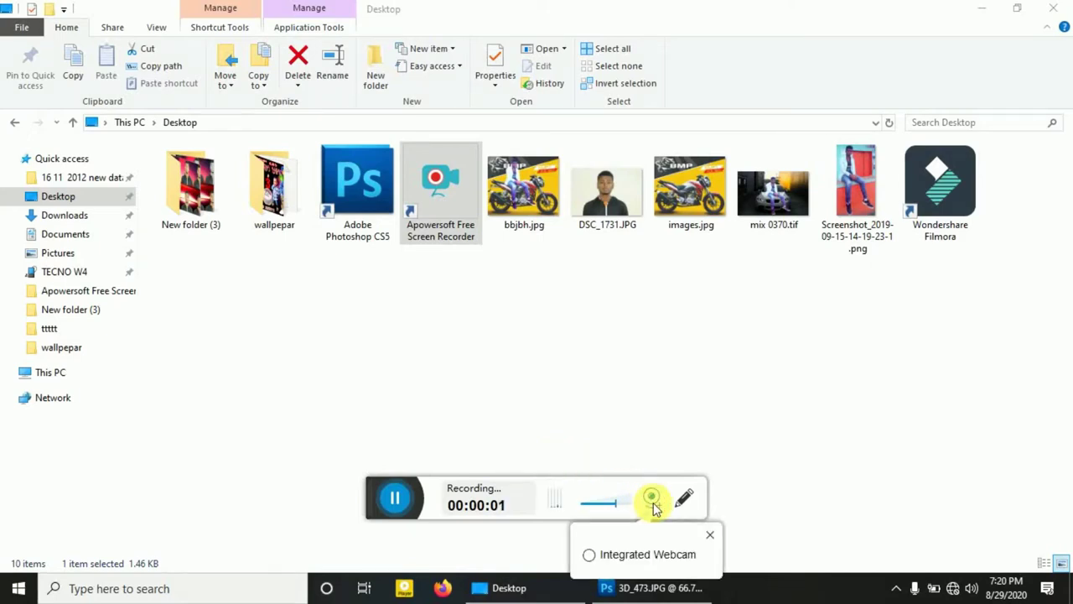
{"action": "left_click", "coordinate": [620, 557]}
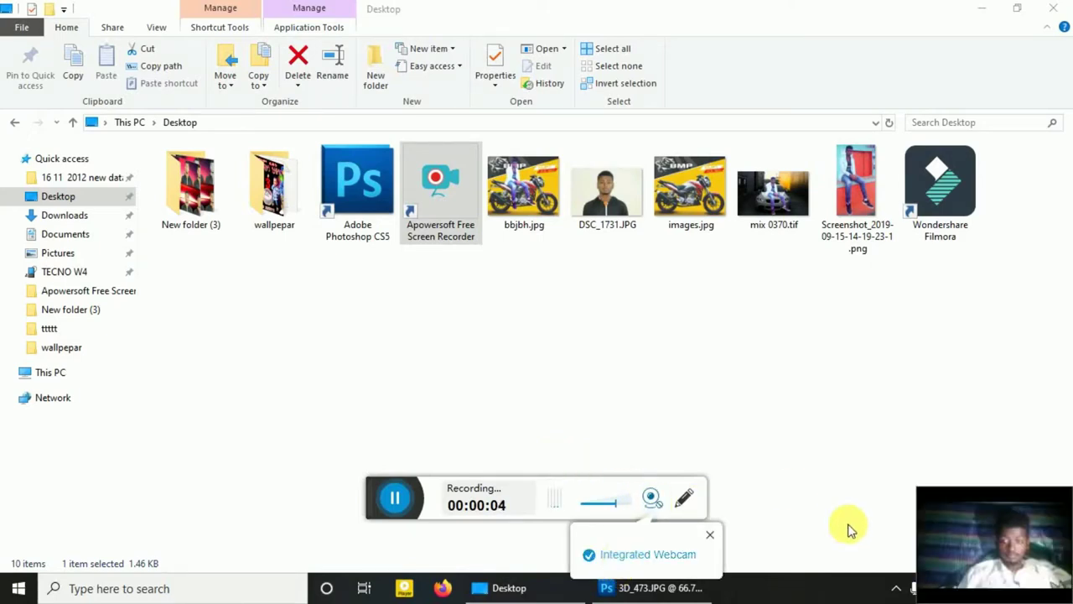
{"action": "left_click_drag", "start_coordinate": [926, 495], "coordinate": [873, 461]}
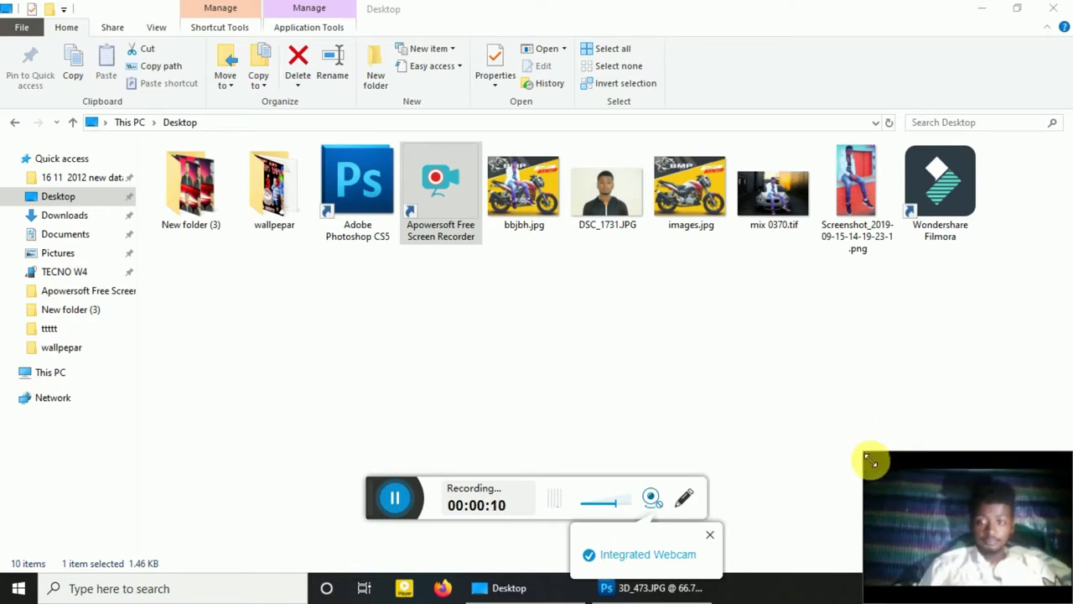
{"action": "left_click_drag", "start_coordinate": [864, 453], "coordinate": [866, 457]}
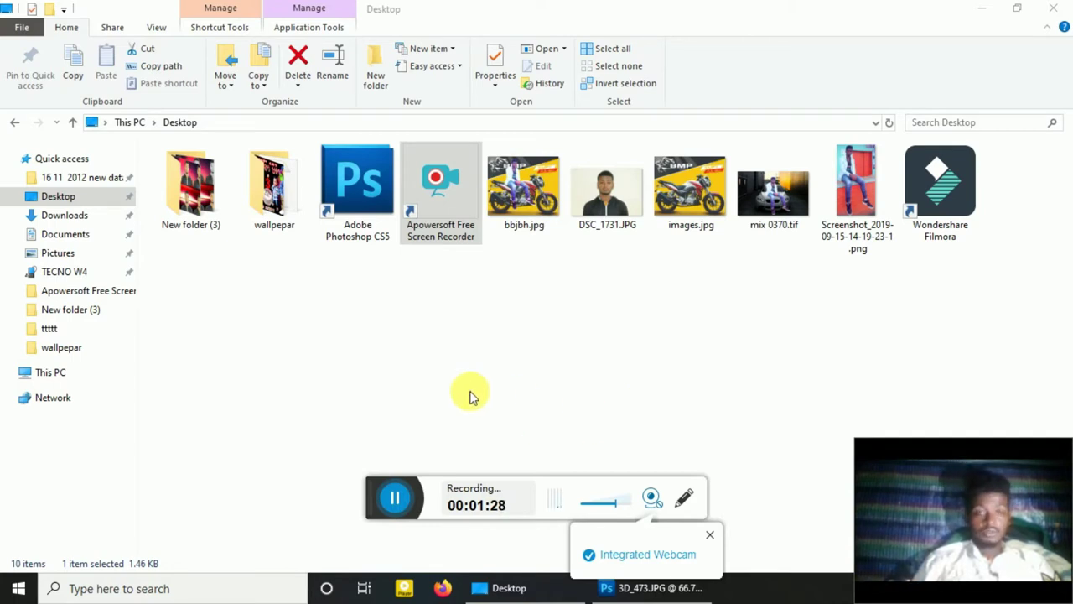
{"action": "double_click", "coordinate": [375, 197]}
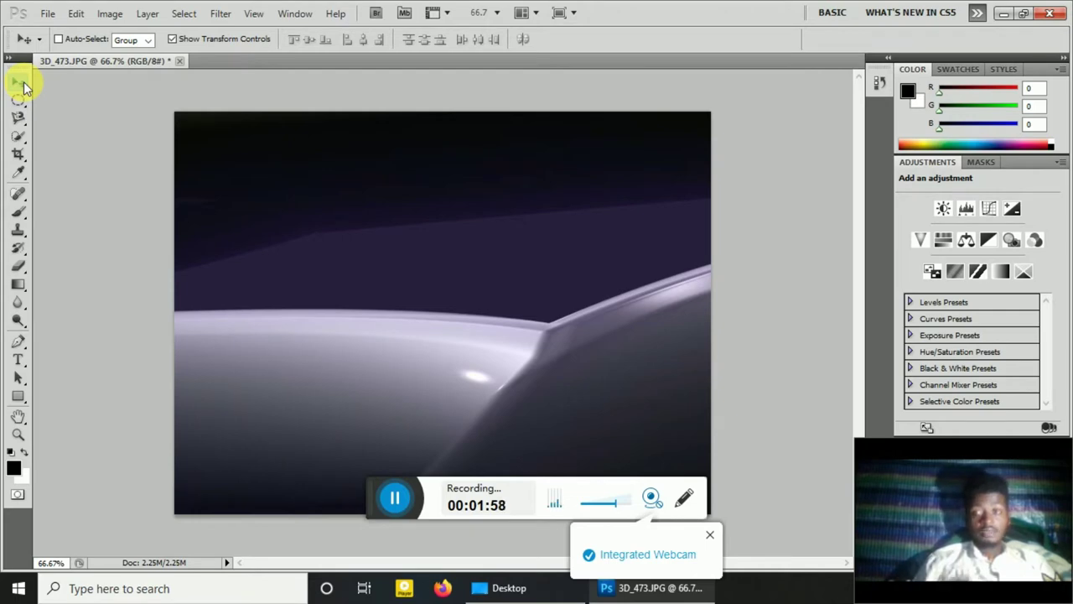
Open the Desktop portrait DSC_1731.JPG as a second document tab
{"action": "left_click", "coordinate": [48, 13]}
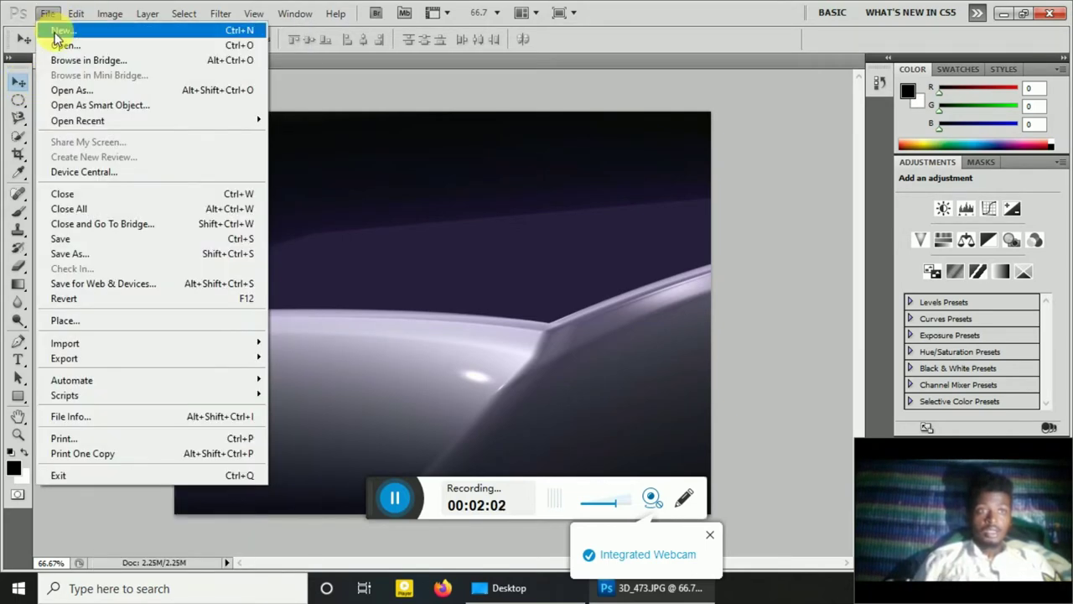
{"action": "left_click", "coordinate": [57, 45]}
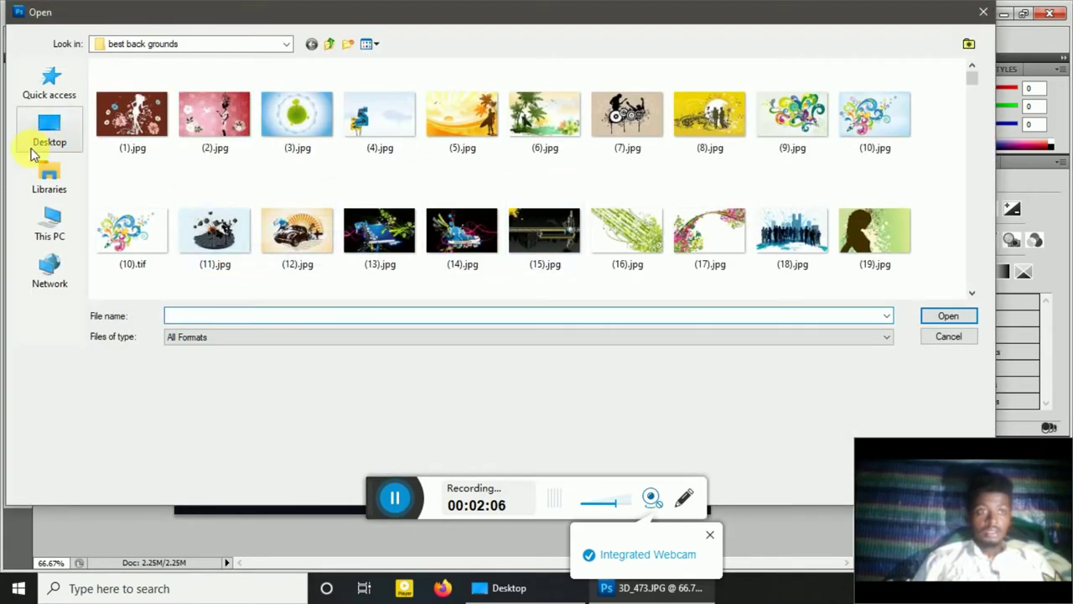
{"action": "left_click", "coordinate": [51, 134]}
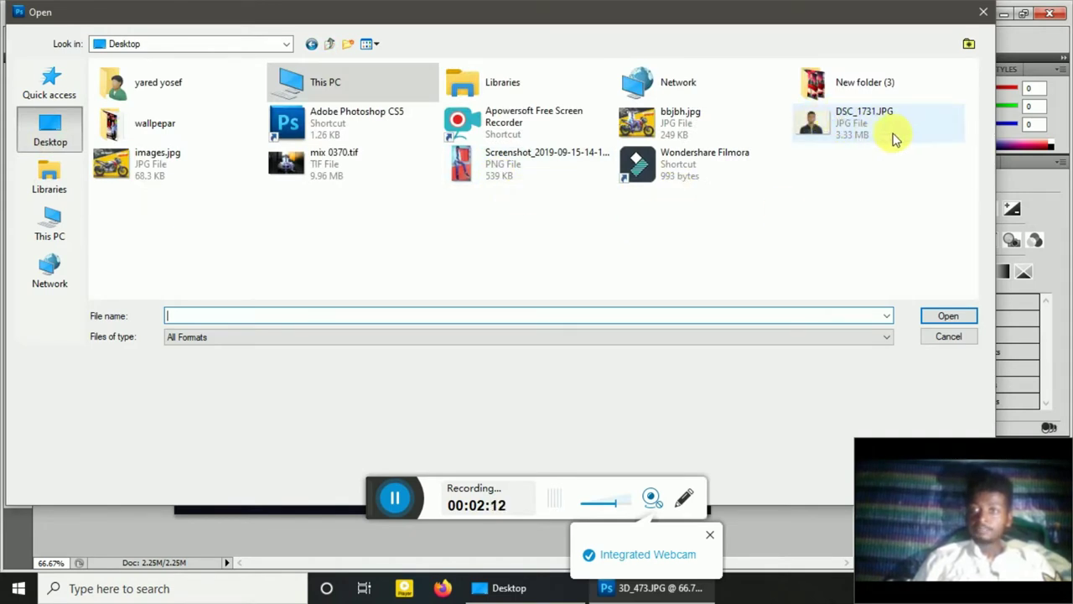
{"action": "double_click", "coordinate": [876, 121]}
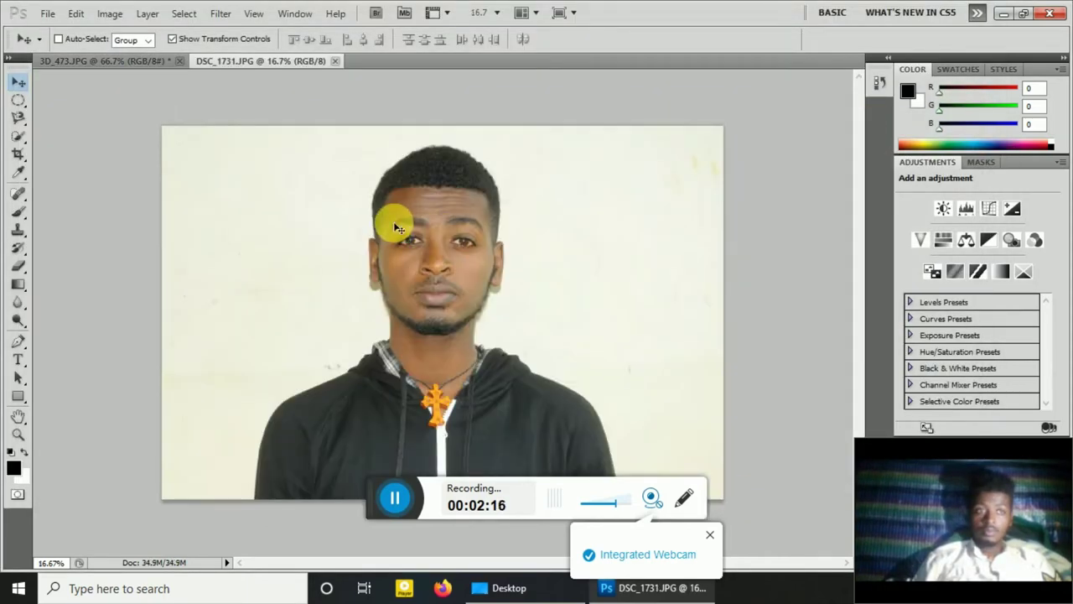
{"action": "left_click", "coordinate": [18, 83]}
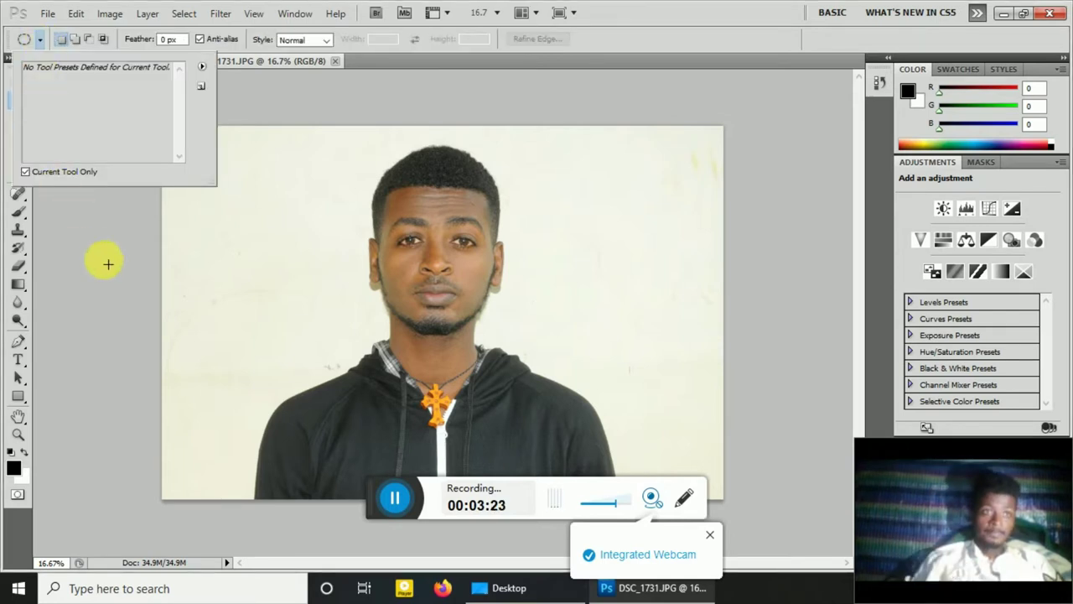
Draw an elliptical marquee over the face and reposition it to encircle the man's head
{"action": "left_click", "coordinate": [103, 260]}
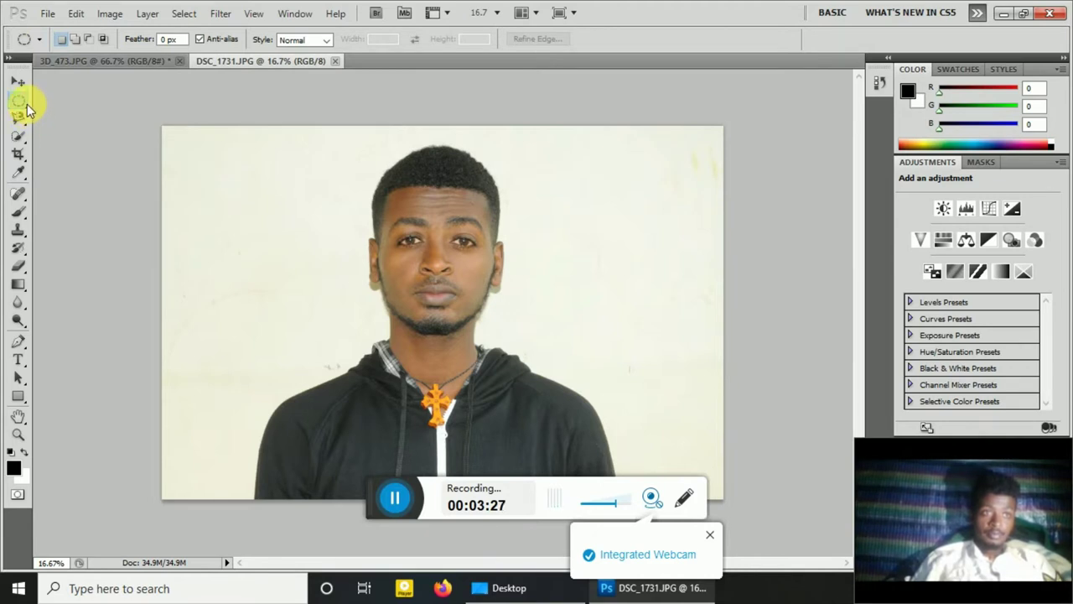
{"action": "right_click", "coordinate": [26, 104]}
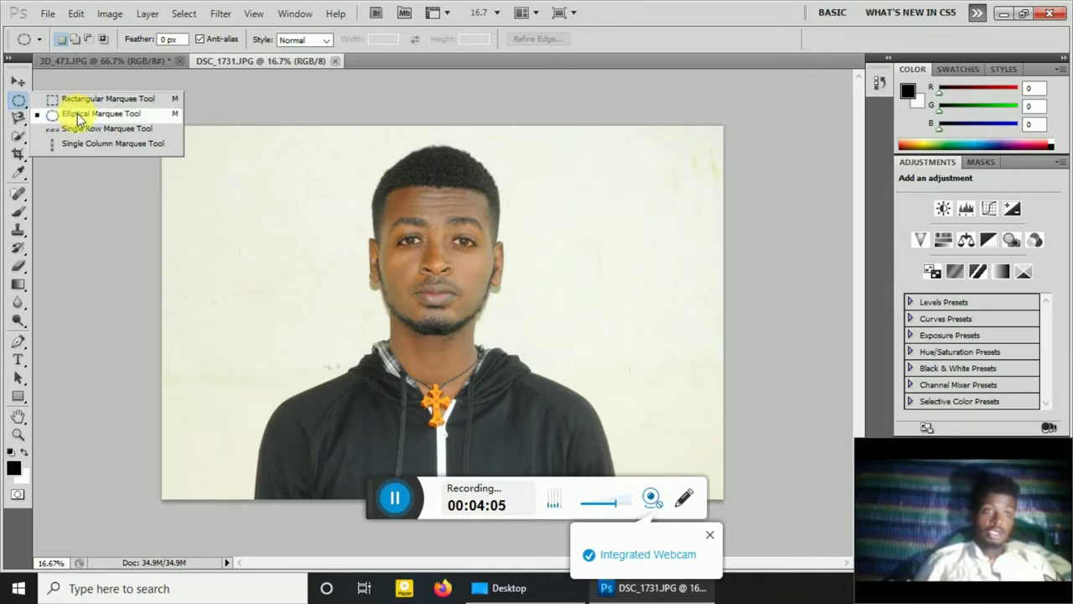
{"action": "left_click", "coordinate": [79, 115]}
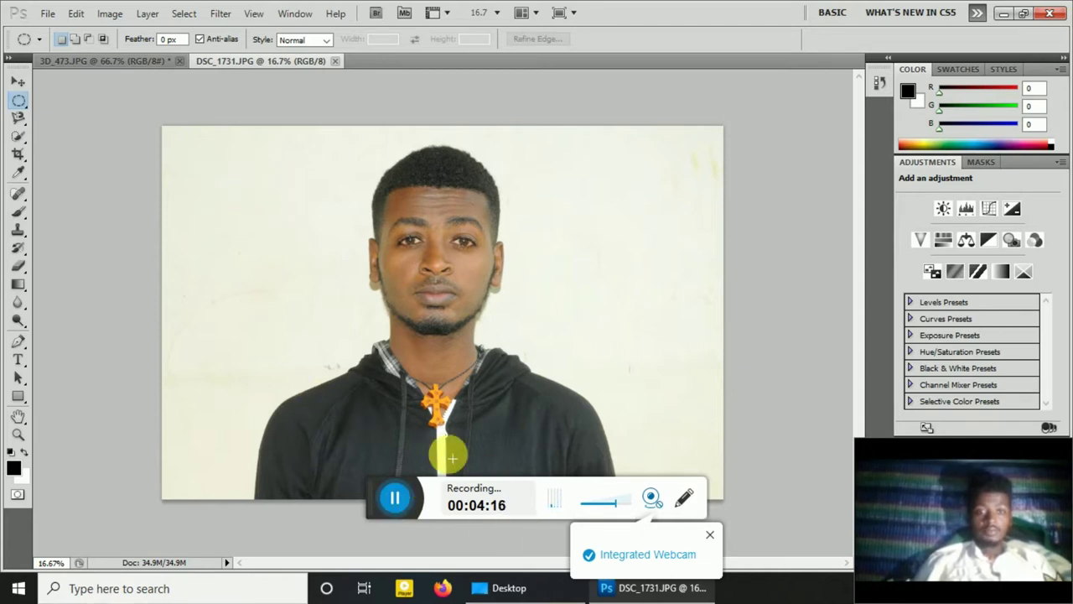
{"action": "left_click_drag", "start_coordinate": [304, 176], "coordinate": [709, 534]}
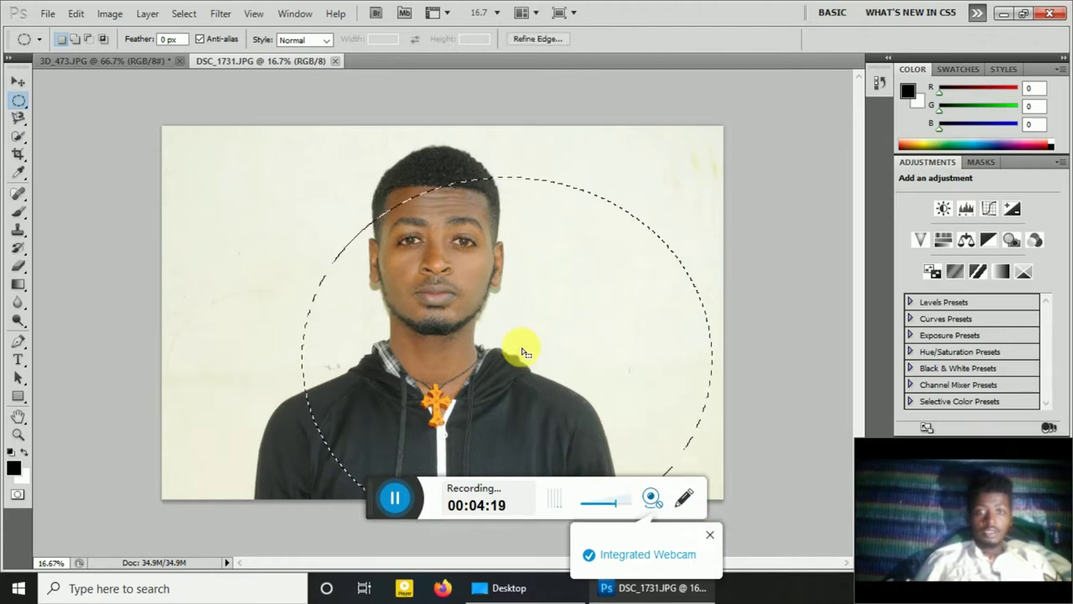
{"action": "mouse_move", "coordinate": [520, 352]}
{"action": "left_mouse_down"}
{"action": "mouse_move", "coordinate": [460, 205]}
{"action": "mouse_move", "coordinate": [457, 281]}
{"action": "left_mouse_up"}
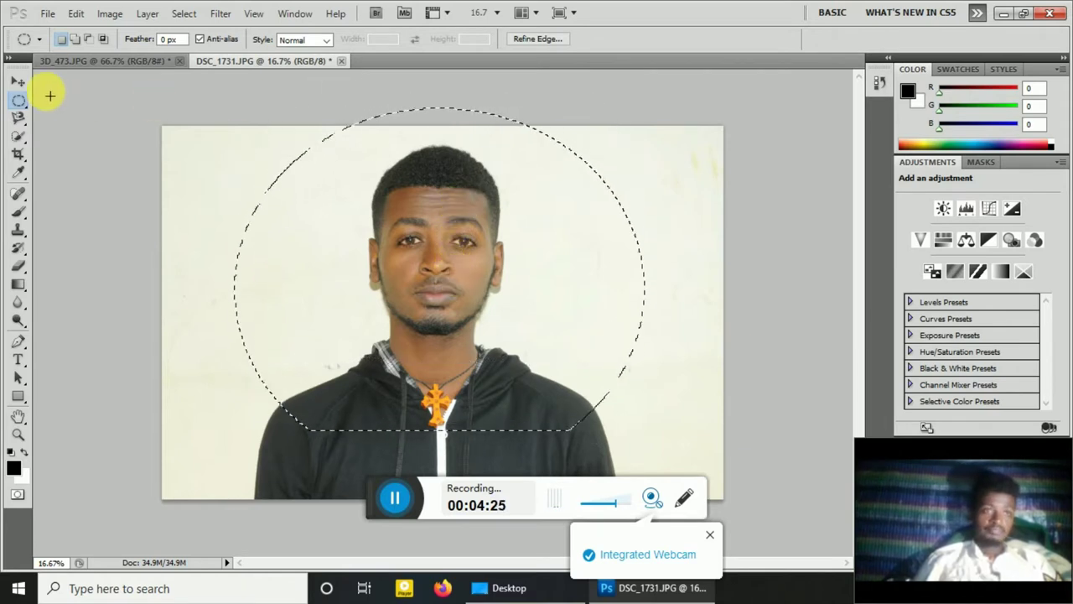
Trial-move the circled head with the Move tool, undo it, and deselect
{"action": "left_click", "coordinate": [19, 82]}
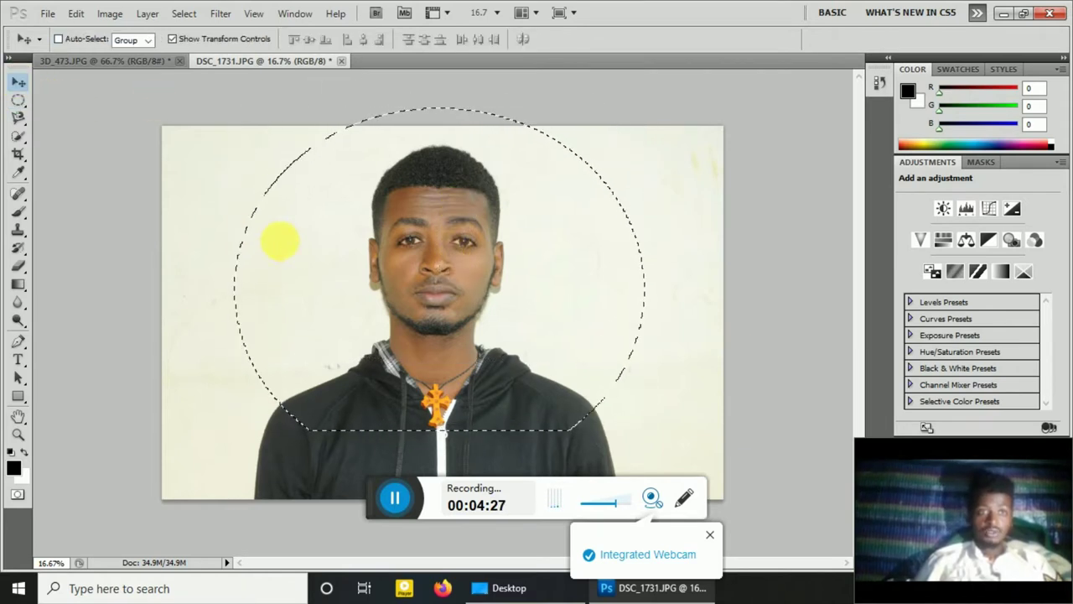
{"action": "mouse_move", "coordinate": [280, 240]}
{"action": "left_mouse_down"}
{"action": "mouse_move", "coordinate": [176, 90]}
{"action": "mouse_move", "coordinate": [371, 491]}
{"action": "mouse_move", "coordinate": [39, 215]}
{"action": "mouse_move", "coordinate": [173, 288]}
{"action": "mouse_move", "coordinate": [18, 268]}
{"action": "mouse_move", "coordinate": [296, 213]}
{"action": "mouse_move", "coordinate": [201, 204]}
{"action": "mouse_move", "coordinate": [277, 243]}
{"action": "left_mouse_up"}
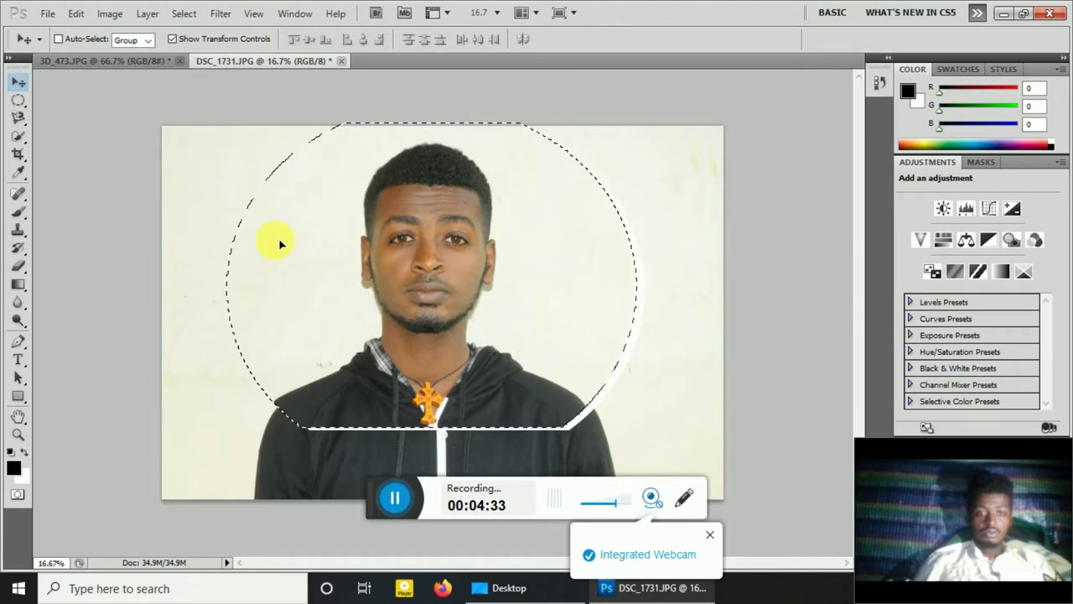
{"action": "key", "text": "ctrl+z"}
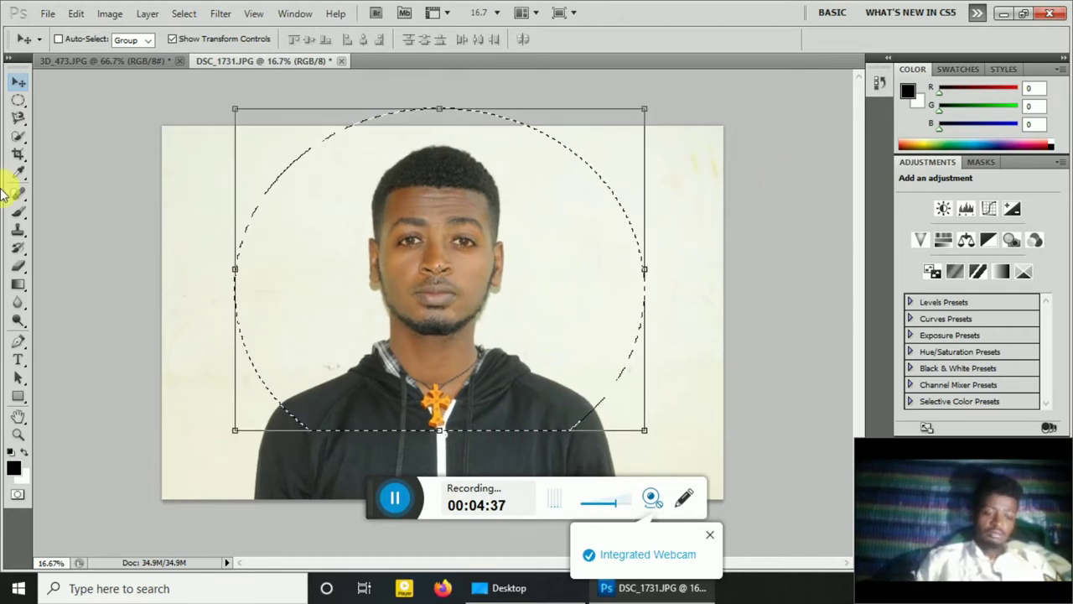
{"action": "key", "text": "ctrl+d"}
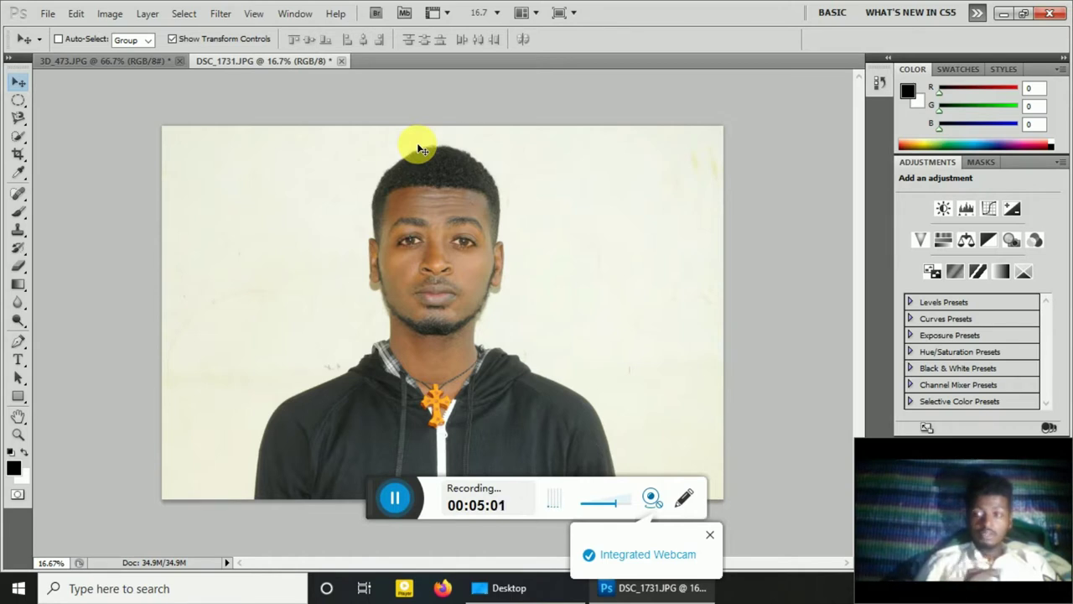
Bring up the lasso flyout showing Lasso, Polygonal and Magnetic Lasso options
{"action": "left_click", "coordinate": [24, 123]}
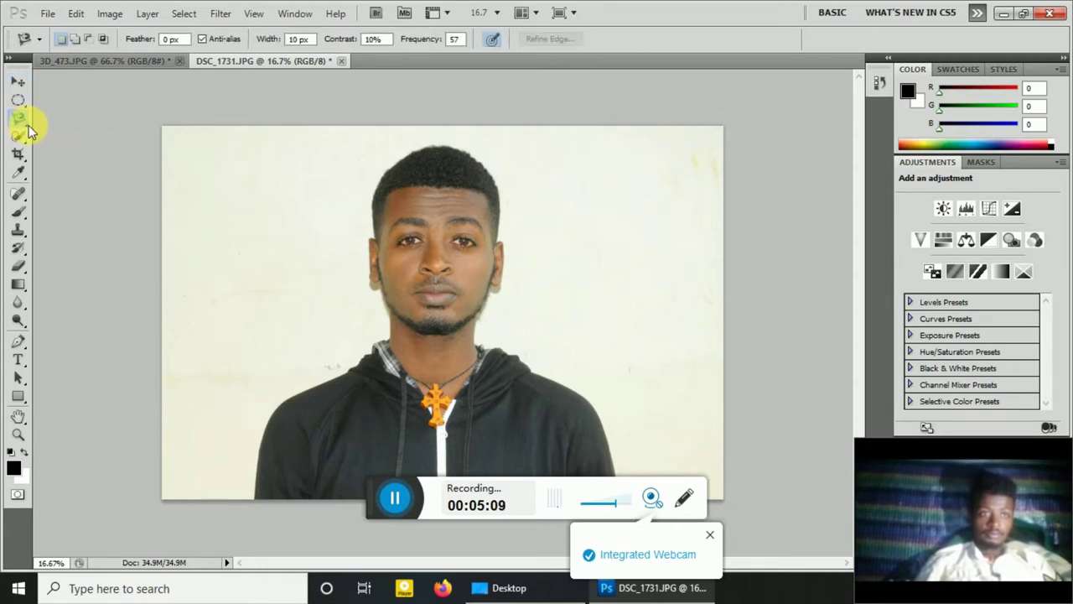
{"action": "right_click", "coordinate": [29, 125]}
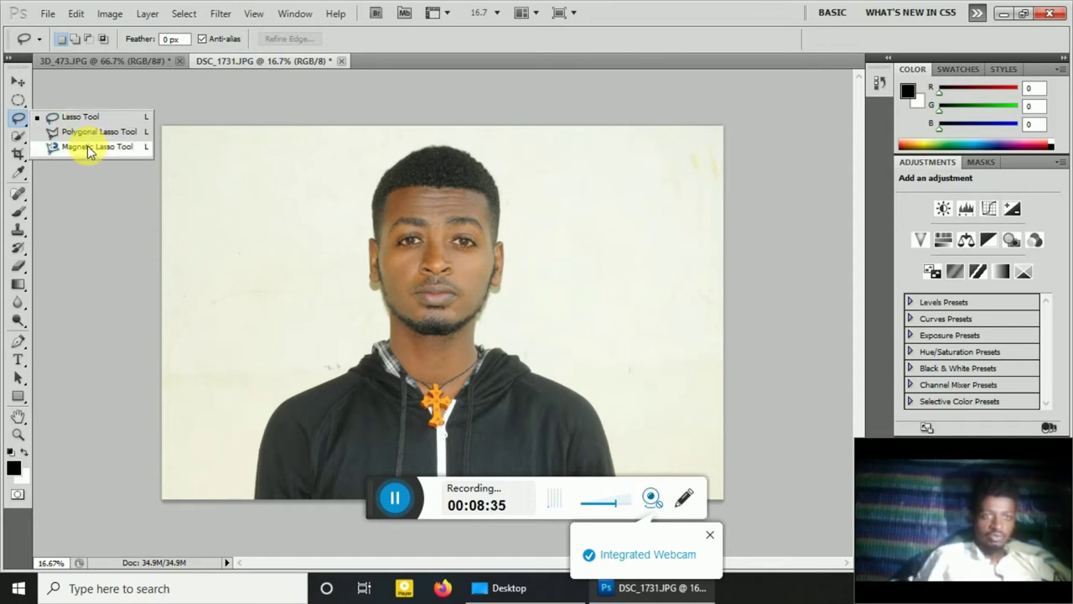
Trace the man's head, shoulders and torso with the Magnetic Lasso, starting at his shoulder
{"action": "left_click", "coordinate": [88, 150]}
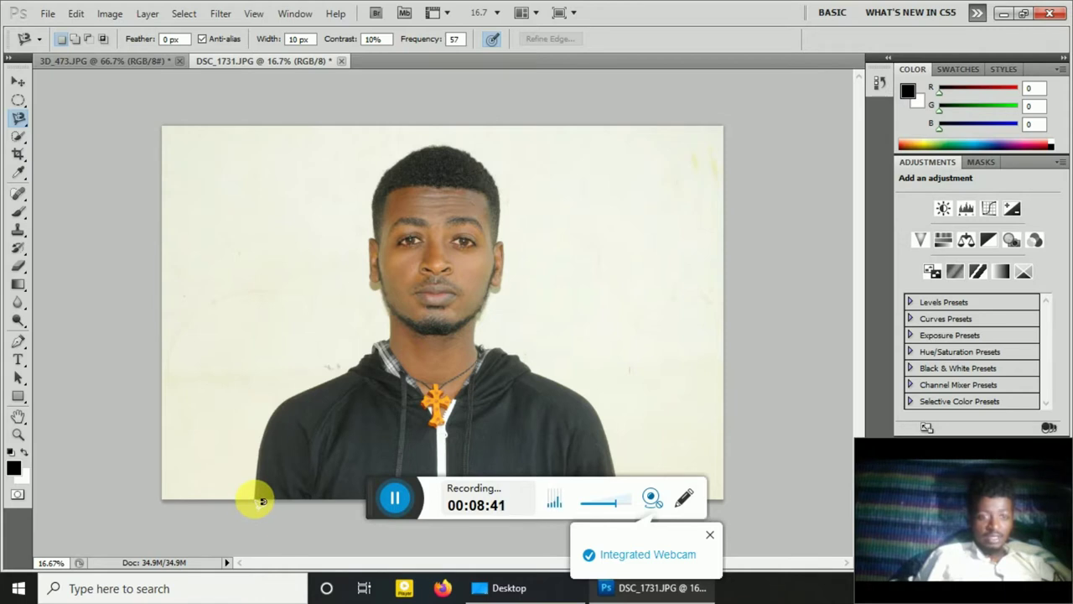
{"action": "left_click", "coordinate": [256, 497]}
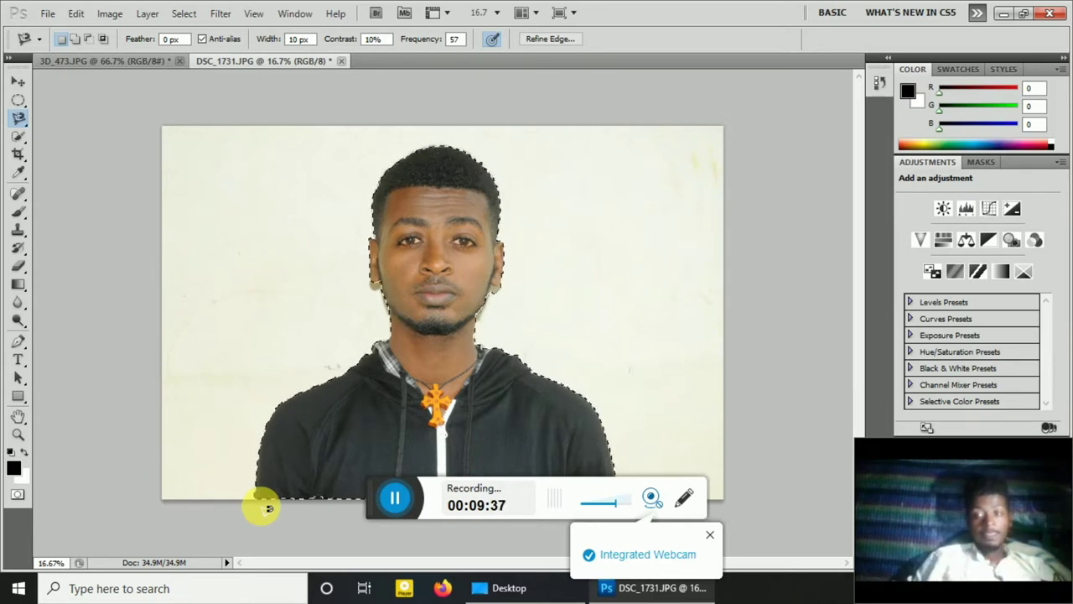
Shrink the selected man slightly with the Move tool's transform box and shift him right
{"action": "left_click", "coordinate": [20, 88]}
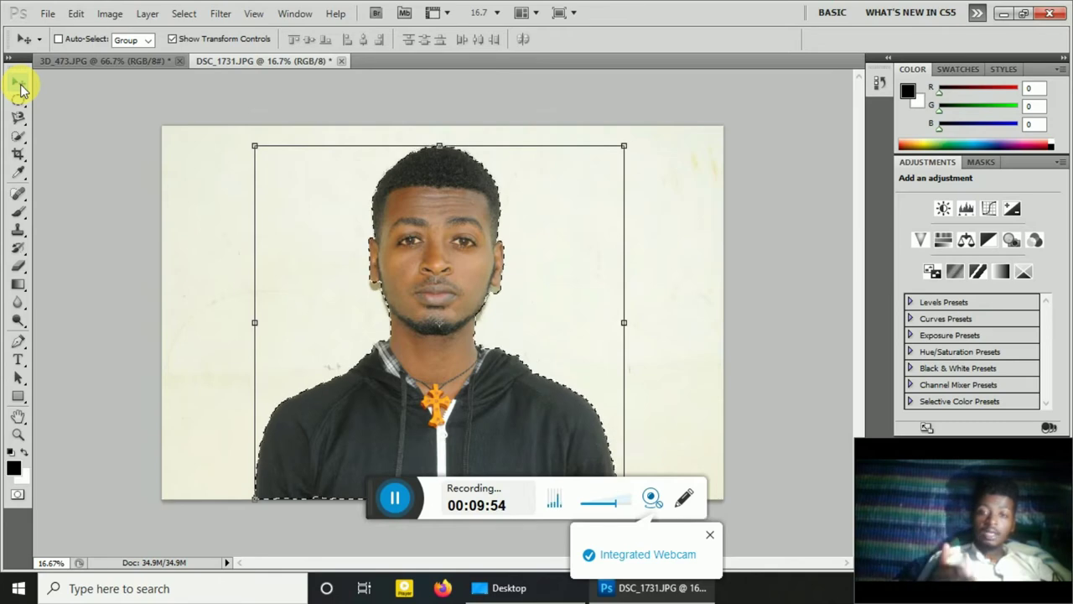
{"action": "left_click_drag", "start_coordinate": [622, 147], "coordinate": [619, 178]}
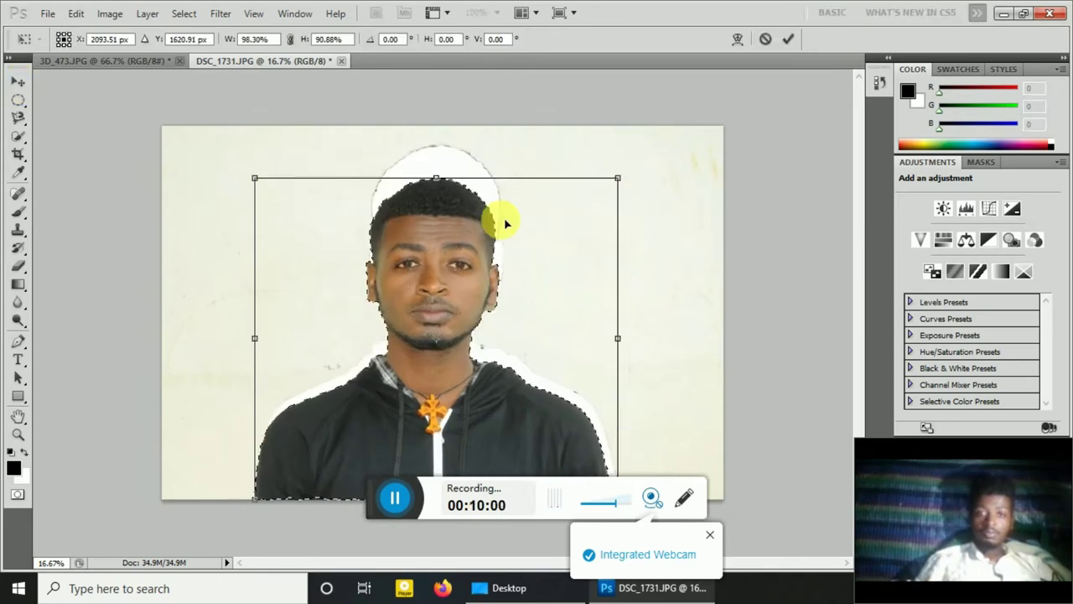
{"action": "mouse_move", "coordinate": [498, 221]}
{"action": "left_mouse_down"}
{"action": "mouse_move", "coordinate": [336, 186]}
{"action": "mouse_move", "coordinate": [565, 180]}
{"action": "left_mouse_up"}
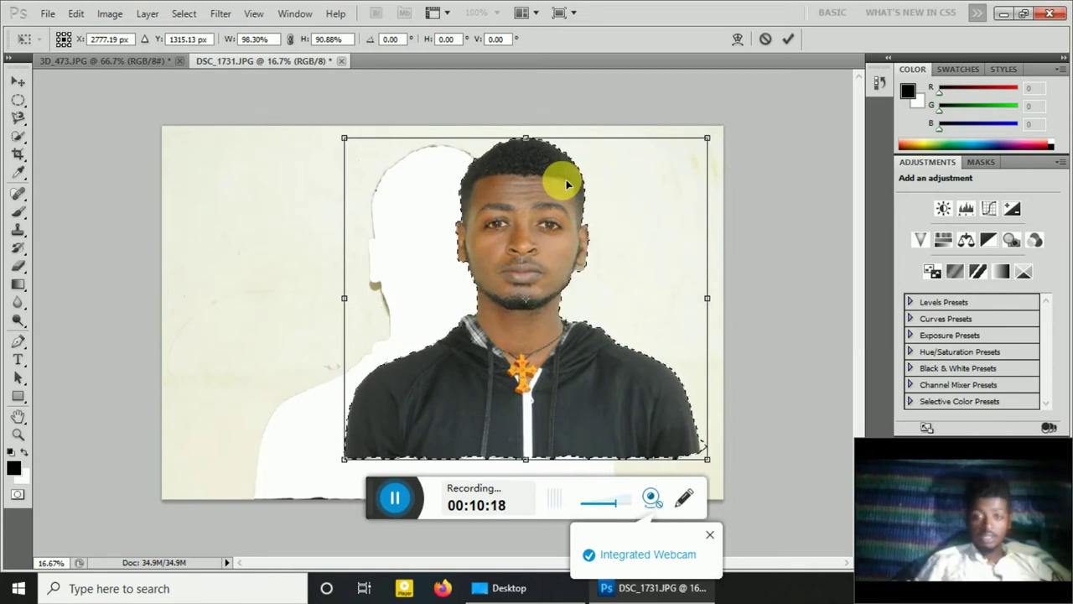
Commit the man's transform and browse into the wallpaper folders for a background
{"action": "left_click", "coordinate": [46, 17]}
{"action": "left_click", "coordinate": [787, 38]}
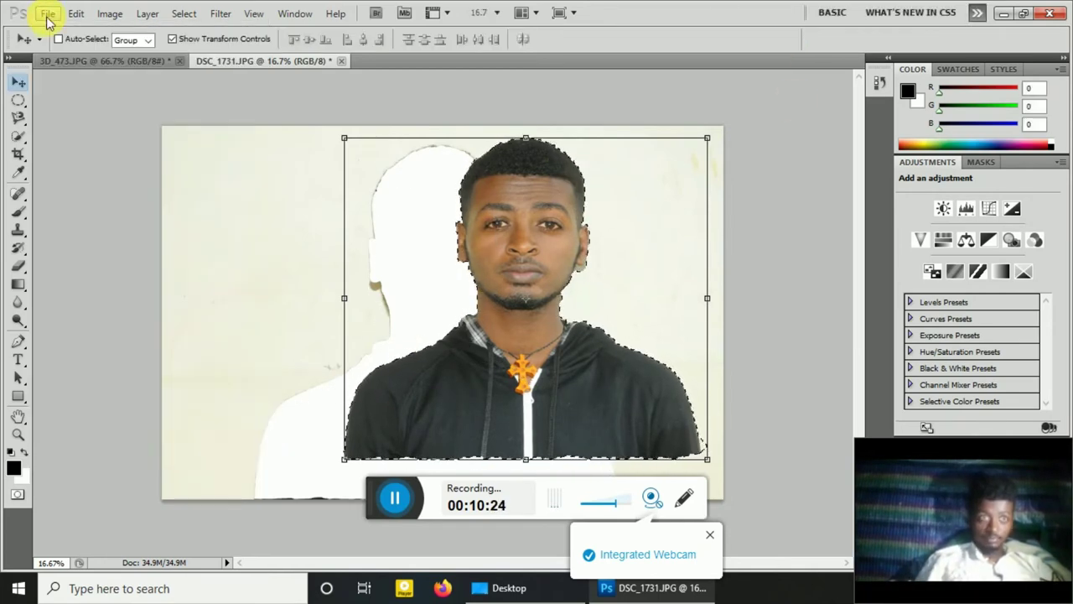
{"action": "left_click", "coordinate": [47, 13]}
{"action": "left_click", "coordinate": [69, 90]}
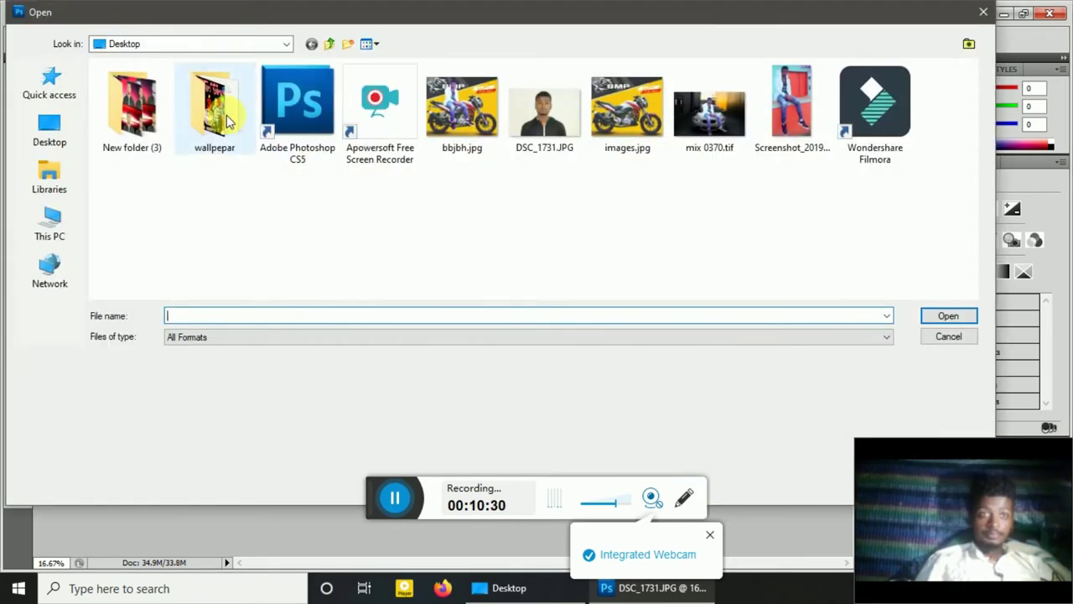
{"action": "double_click", "coordinate": [236, 124]}
{"action": "double_click", "coordinate": [240, 129]}
Open candle image 266534768_980b5798c6.jpg from the 'best back grounds' folder
{"action": "mouse_move", "coordinate": [967, 106]}
{"action": "left_mouse_down"}
{"action": "mouse_move", "coordinate": [934, 199]}
{"action": "mouse_move", "coordinate": [964, 270]}
{"action": "mouse_move", "coordinate": [956, 224]}
{"action": "left_mouse_up"}
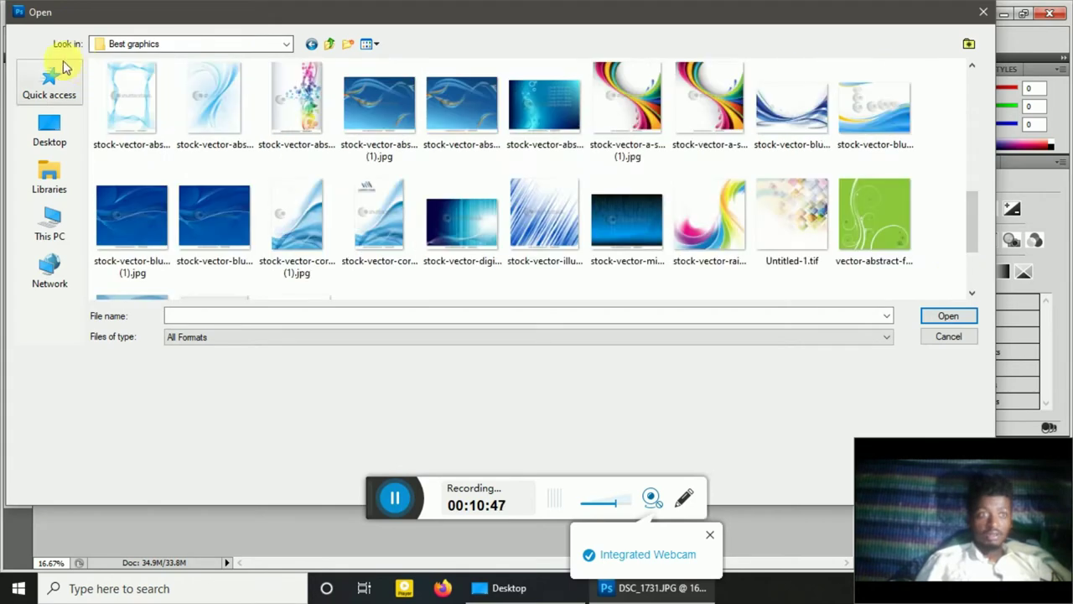
{"action": "left_click", "coordinate": [333, 44]}
{"action": "double_click", "coordinate": [132, 104]}
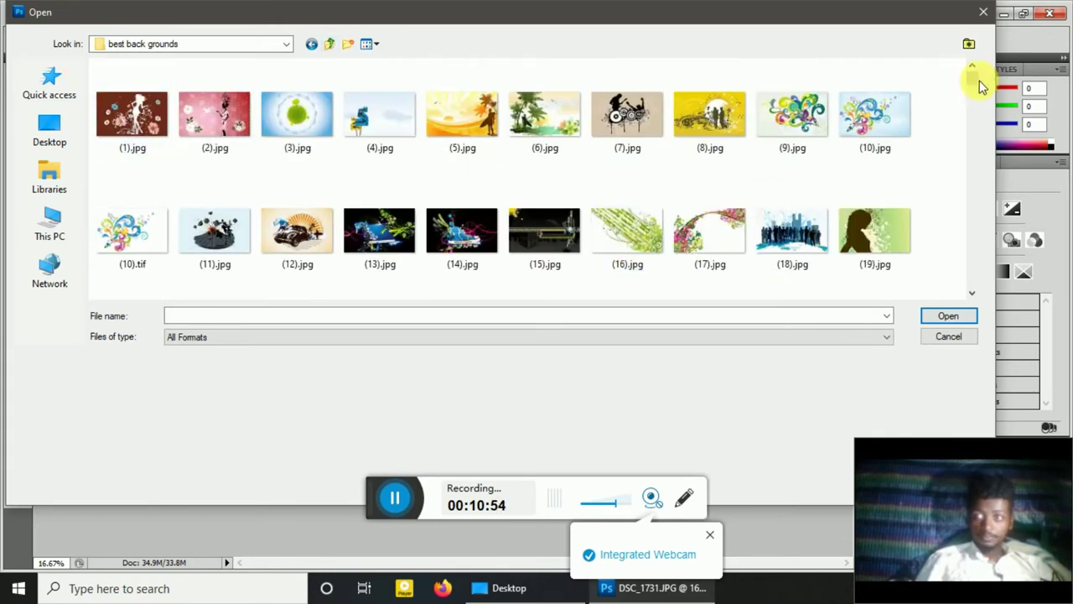
{"action": "mouse_move", "coordinate": [972, 84]}
{"action": "left_mouse_down"}
{"action": "mouse_move", "coordinate": [970, 117]}
{"action": "mouse_move", "coordinate": [1052, 149]}
{"action": "mouse_move", "coordinate": [1041, 183]}
{"action": "left_mouse_up"}
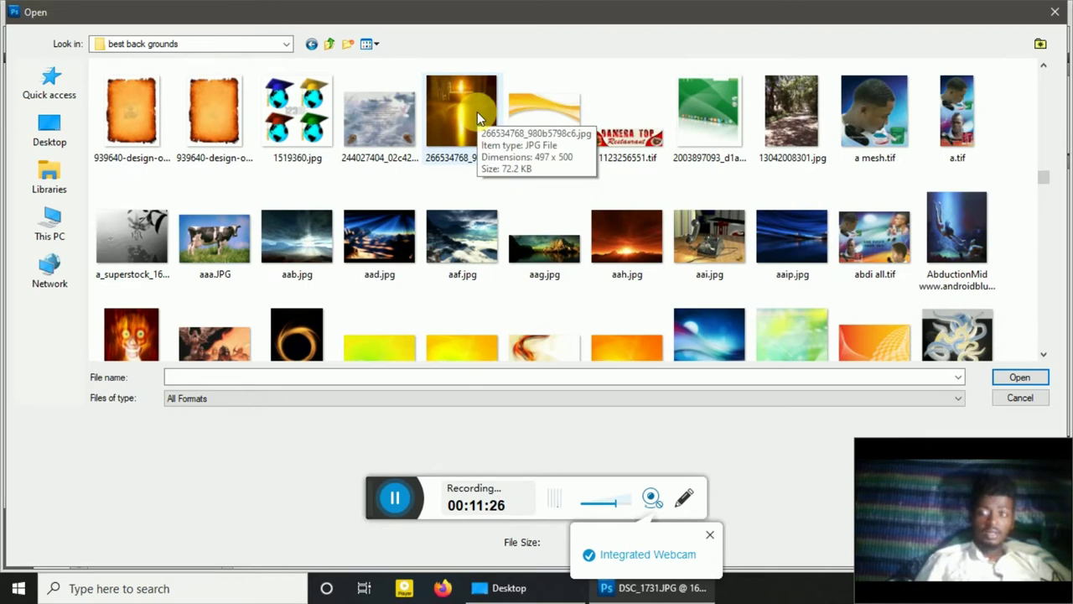
{"action": "double_click", "coordinate": [477, 112]}
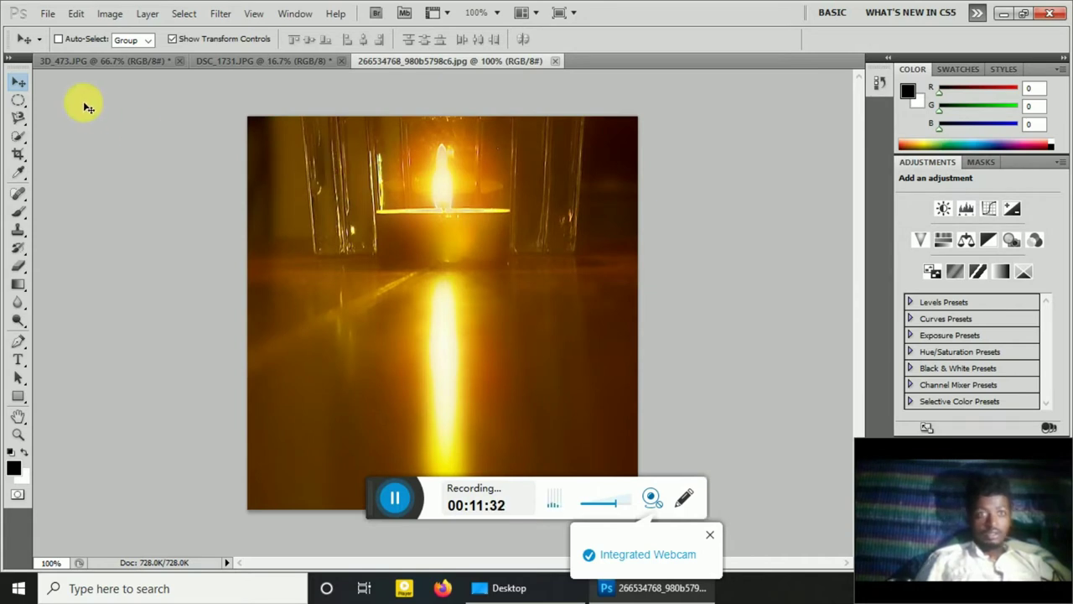
Drag the selected portrait from DSC_1731 onto the candle document as Layer 1
{"action": "left_click", "coordinate": [237, 62]}
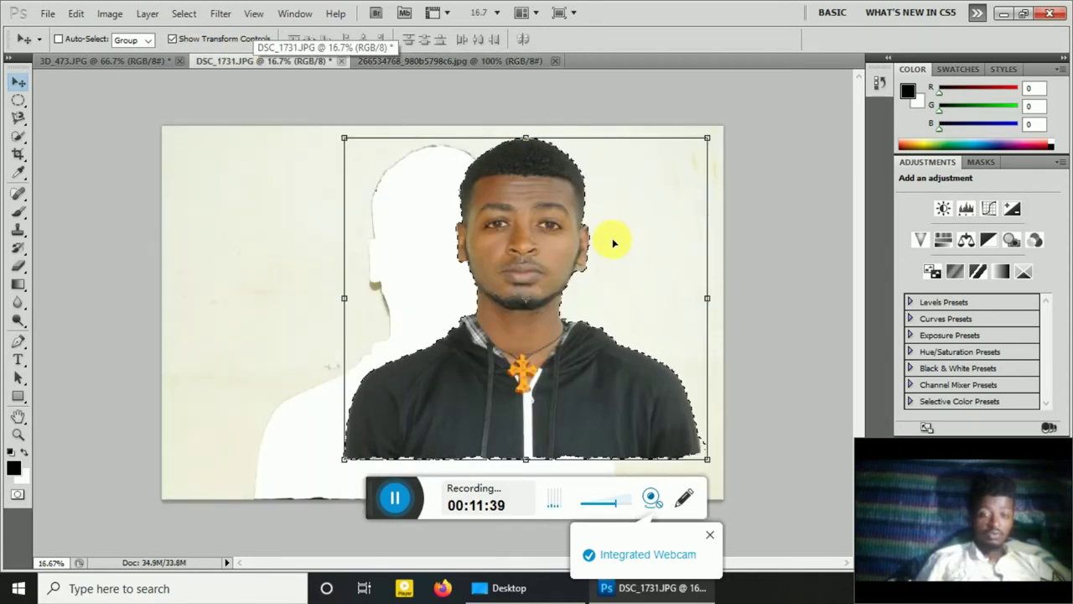
{"action": "mouse_move", "coordinate": [613, 243]}
{"action": "left_mouse_down"}
{"action": "mouse_move", "coordinate": [439, 41]}
{"action": "mouse_move", "coordinate": [446, 62]}
{"action": "mouse_move", "coordinate": [414, 168]}
{"action": "left_mouse_up"}
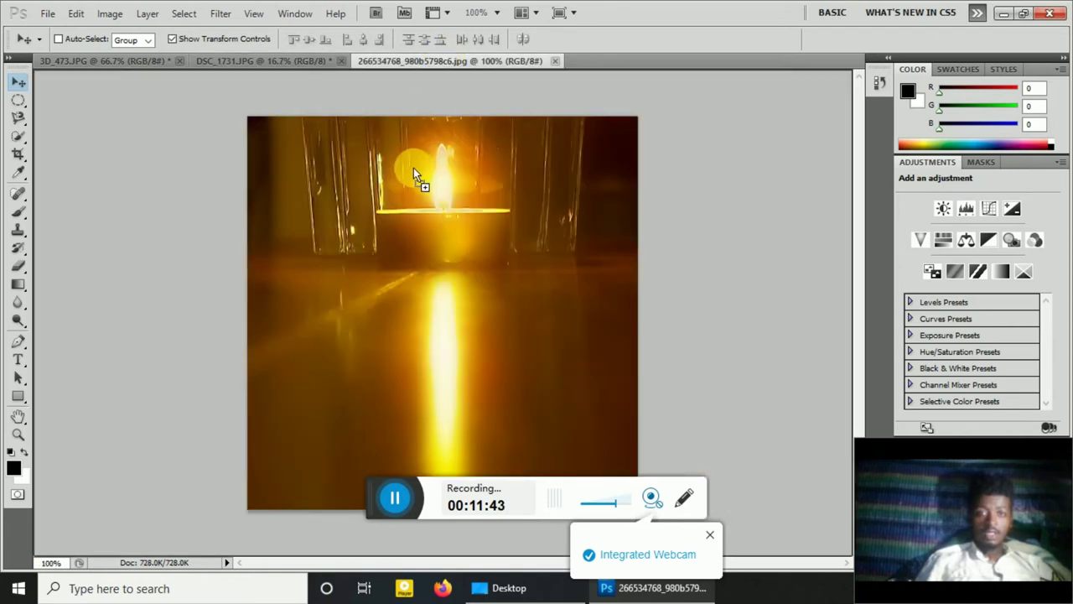
{"action": "left_click_drag", "start_coordinate": [411, 208], "coordinate": [413, 206]}
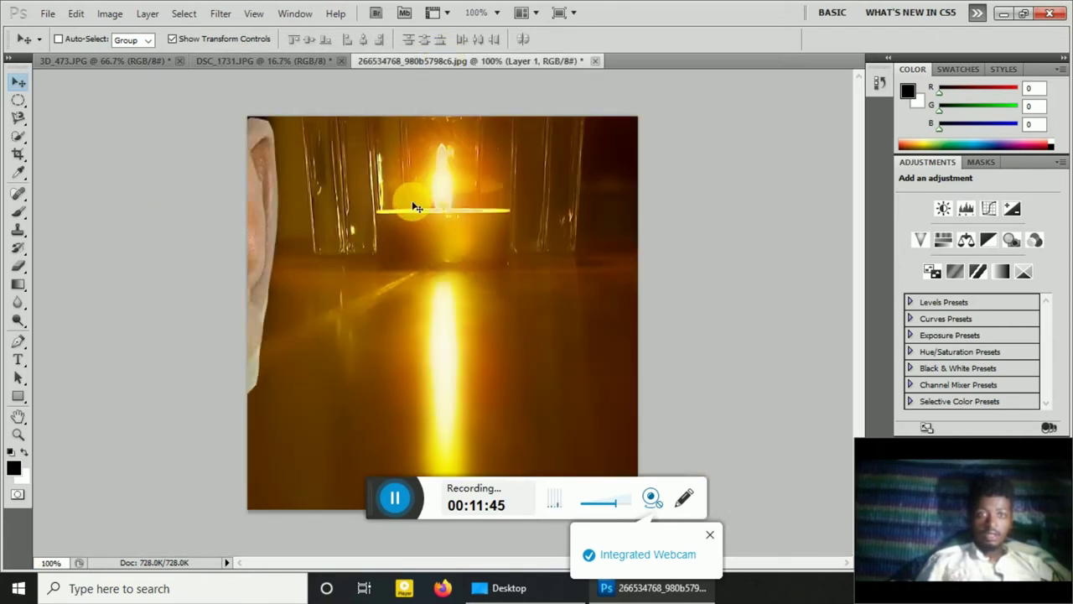
Reposition the pasted man toward the lower left and scale him to about half width
{"action": "left_click_drag", "start_coordinate": [283, 174], "coordinate": [472, 347]}
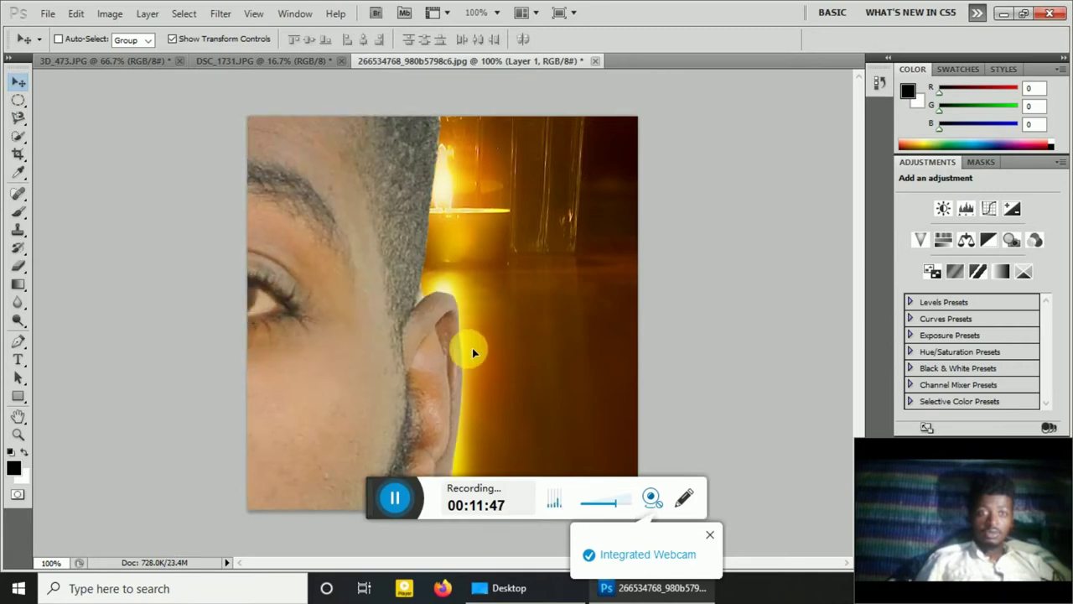
{"action": "left_click_drag", "start_coordinate": [462, 179], "coordinate": [445, 312]}
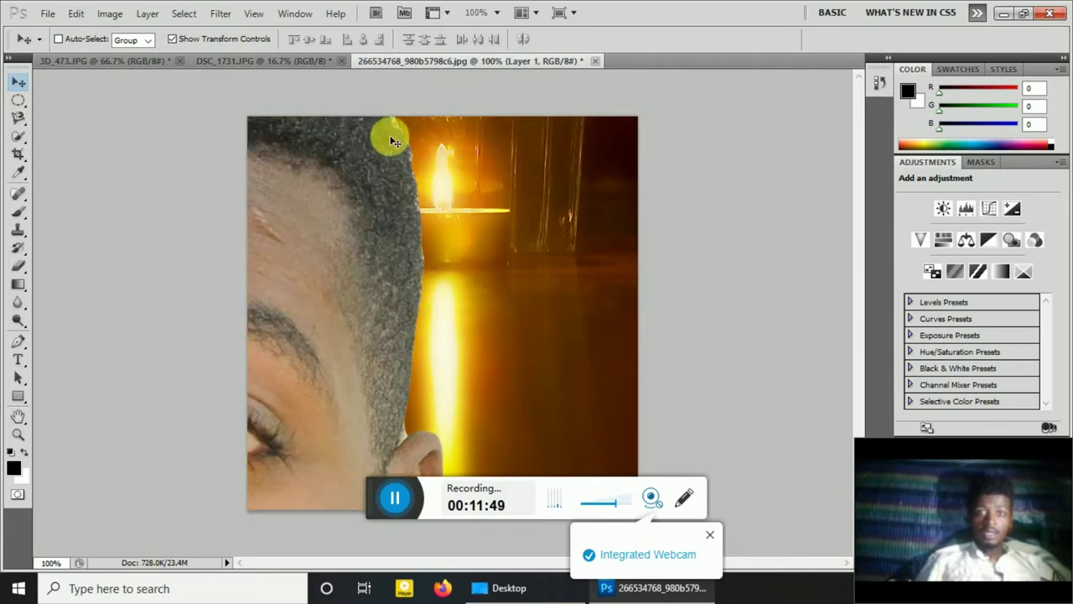
{"action": "left_click_drag", "start_coordinate": [388, 180], "coordinate": [394, 467]}
{"action": "key", "text": "ctrl+z"}
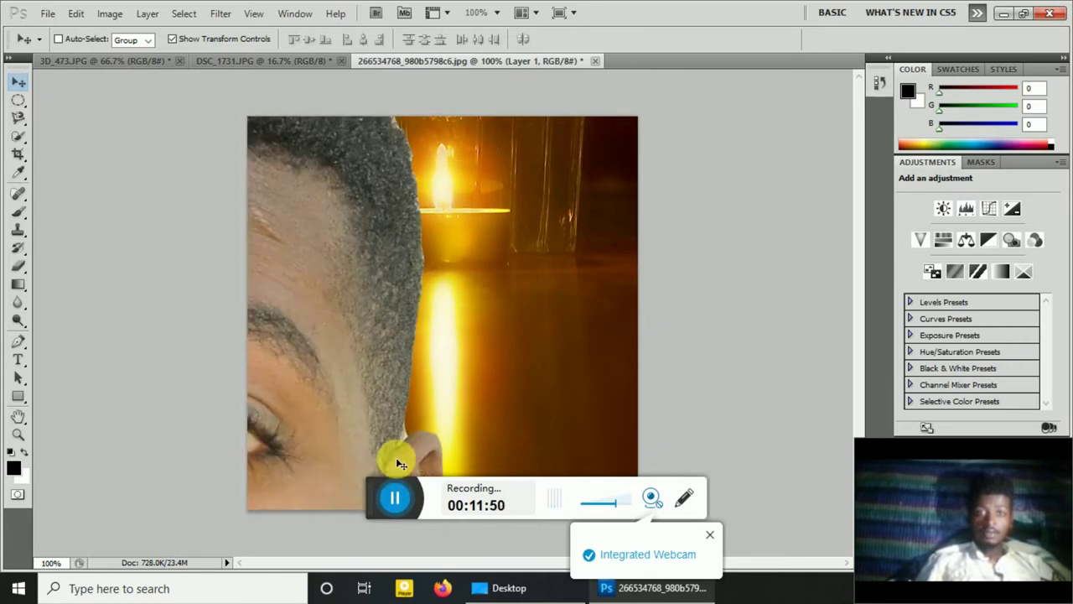
{"action": "left_click_drag", "start_coordinate": [443, 251], "coordinate": [360, 495]}
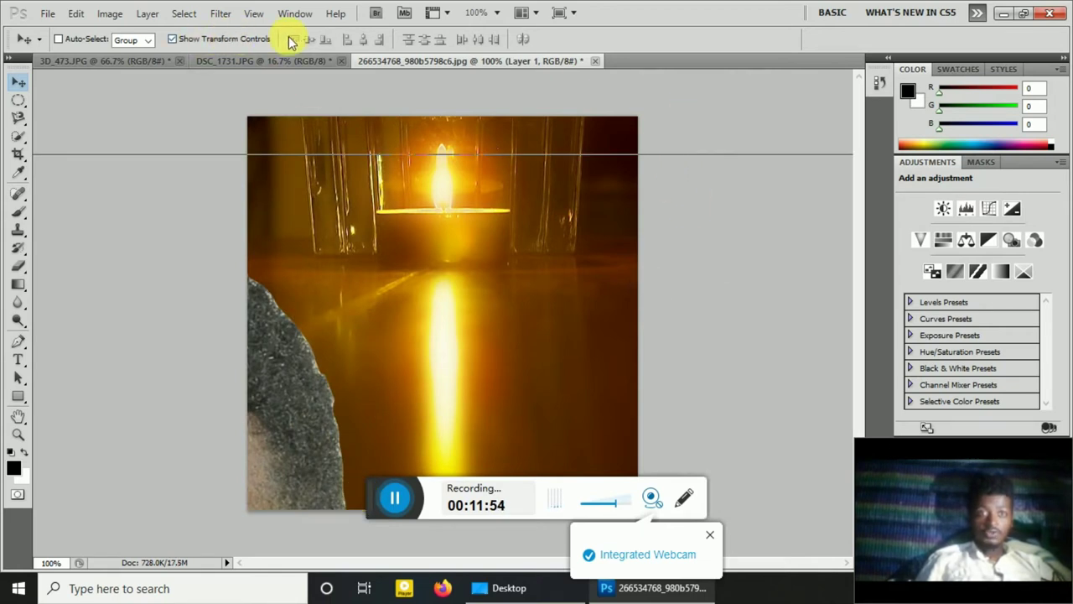
{"action": "left_click_drag", "start_coordinate": [508, 199], "coordinate": [259, 196]}
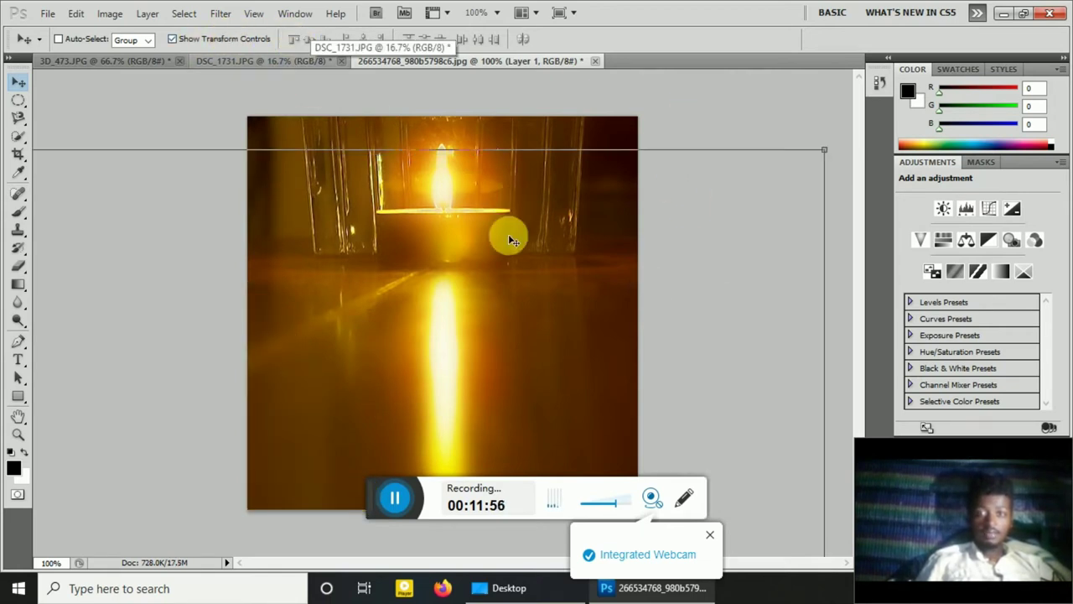
{"action": "key", "text": "ctrl+t"}
{"action": "mouse_move", "coordinate": [824, 149]}
{"action": "left_mouse_down"}
{"action": "mouse_move", "coordinate": [361, 196]}
{"action": "mouse_move", "coordinate": [659, 127]}
{"action": "mouse_move", "coordinate": [682, 143]}
{"action": "mouse_move", "coordinate": [630, 191]}
{"action": "mouse_move", "coordinate": [598, 422]}
{"action": "mouse_move", "coordinate": [713, 180]}
{"action": "mouse_move", "coordinate": [611, 162]}
{"action": "mouse_move", "coordinate": [673, 132]}
{"action": "mouse_move", "coordinate": [484, 350]}
{"action": "mouse_move", "coordinate": [627, 125]}
{"action": "mouse_move", "coordinate": [620, 283]}
{"action": "mouse_move", "coordinate": [637, 395]}
{"action": "mouse_move", "coordinate": [662, 206]}
{"action": "mouse_move", "coordinate": [651, 466]}
{"action": "mouse_move", "coordinate": [587, 252]}
{"action": "mouse_move", "coordinate": [424, 326]}
{"action": "mouse_move", "coordinate": [397, 353]}
{"action": "mouse_move", "coordinate": [407, 299]}
{"action": "left_mouse_up"}
Stretch and enlarge Layer 1 to fill the lower frame, commit it, and zoom onto the face
{"action": "left_click", "coordinate": [788, 38]}
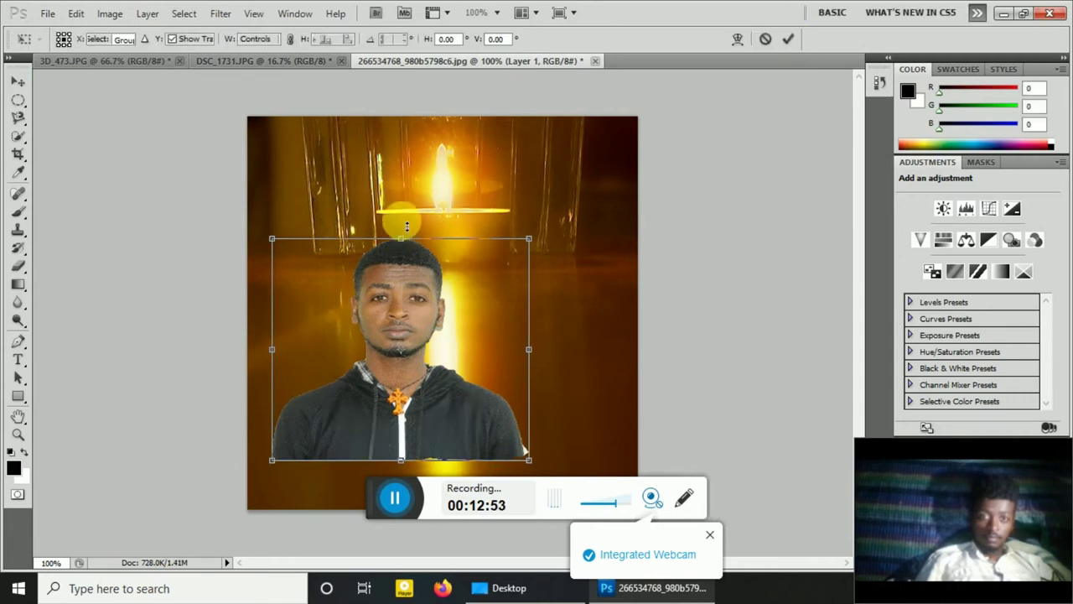
{"action": "left_click_drag", "start_coordinate": [403, 233], "coordinate": [408, 171]}
{"action": "left_click_drag", "start_coordinate": [449, 398], "coordinate": [445, 378]}
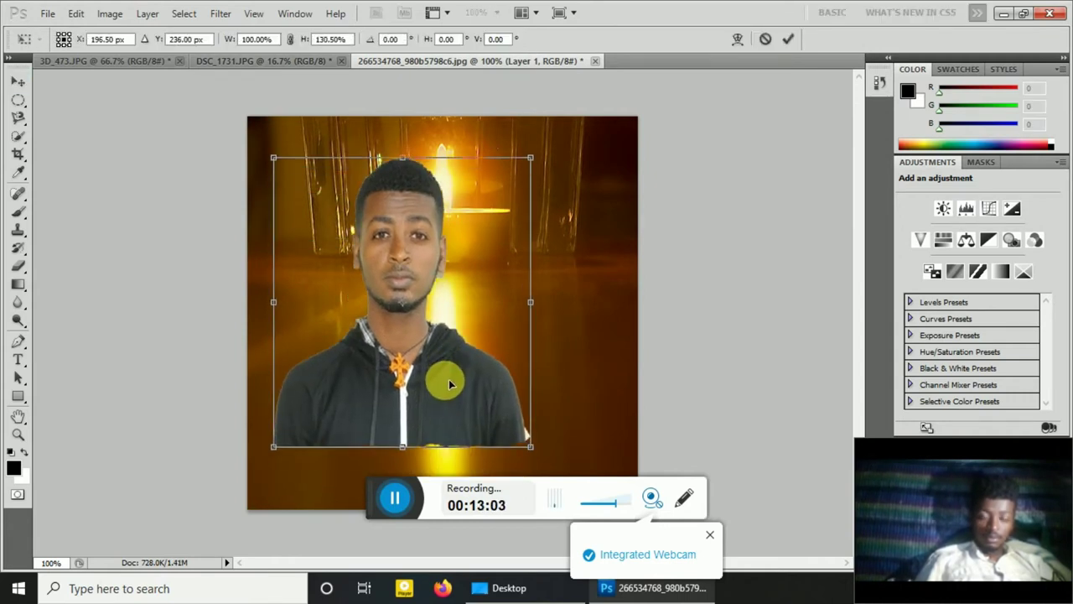
{"action": "left_click_drag", "start_coordinate": [529, 164], "coordinate": [565, 144]}
{"action": "left_click_drag", "start_coordinate": [418, 457], "coordinate": [418, 516]}
{"action": "left_click", "coordinate": [788, 38]}
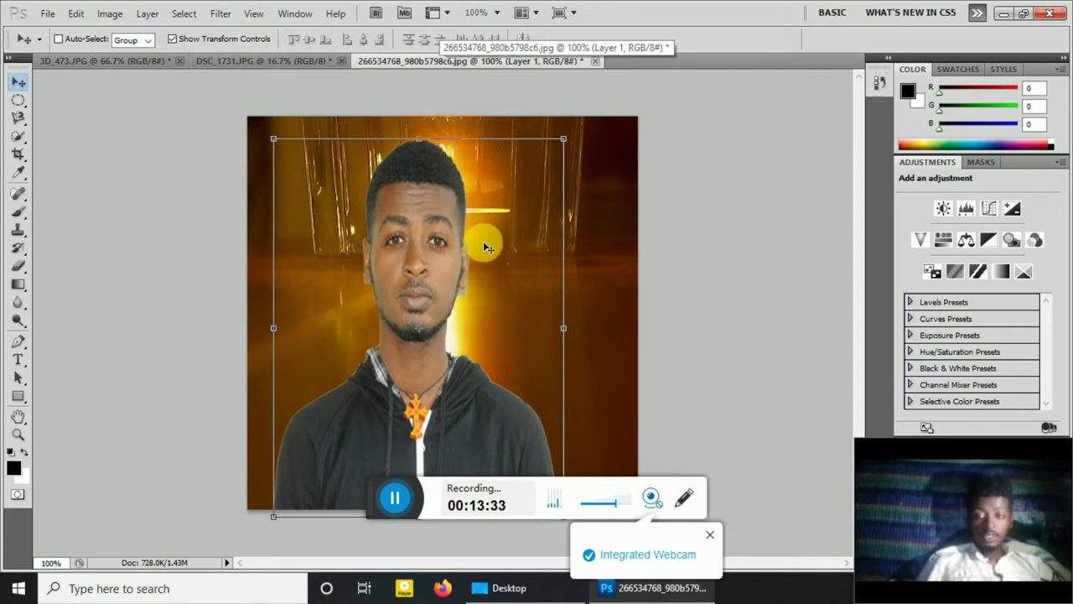
{"action": "left_click", "coordinate": [19, 434]}
{"action": "left_click", "coordinate": [442, 224]}
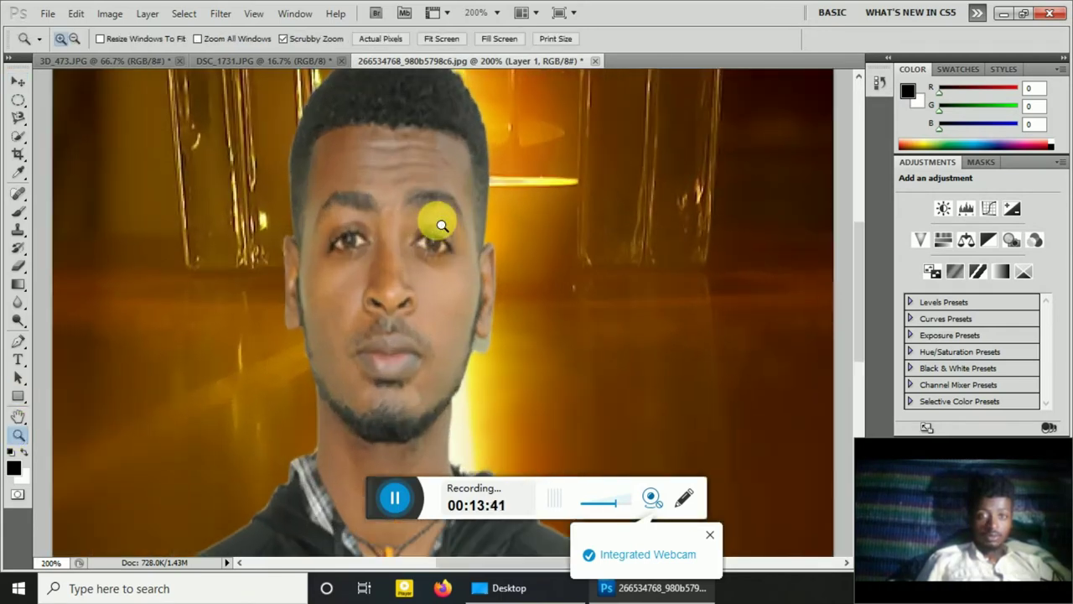
Zoom in near the man's face and erase leftover fringe pixels along the hoodie's edge
{"action": "left_click", "coordinate": [441, 224]}
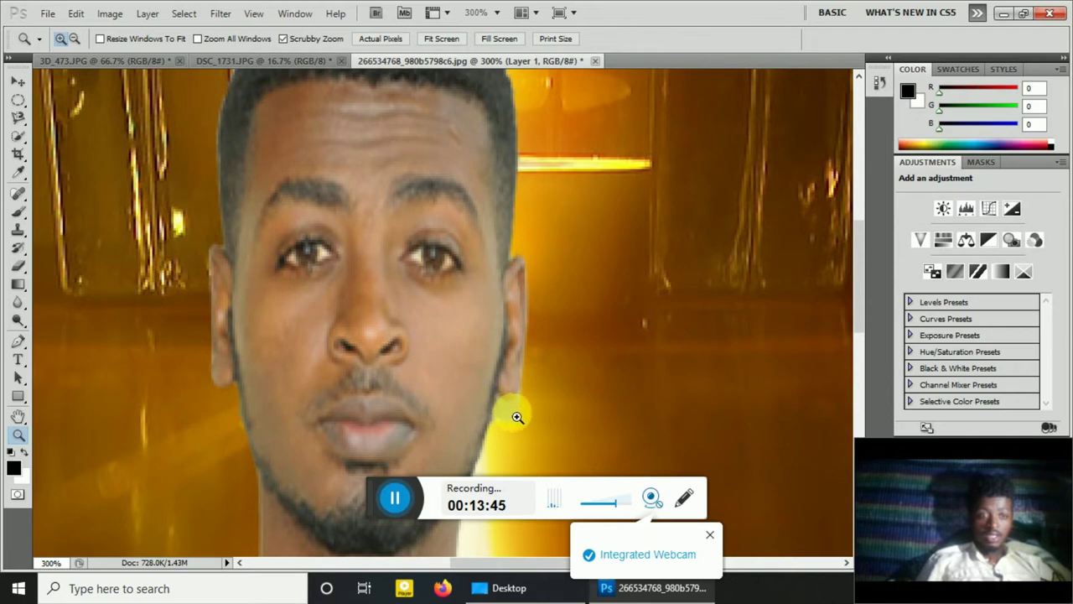
{"action": "left_click", "coordinate": [18, 82]}
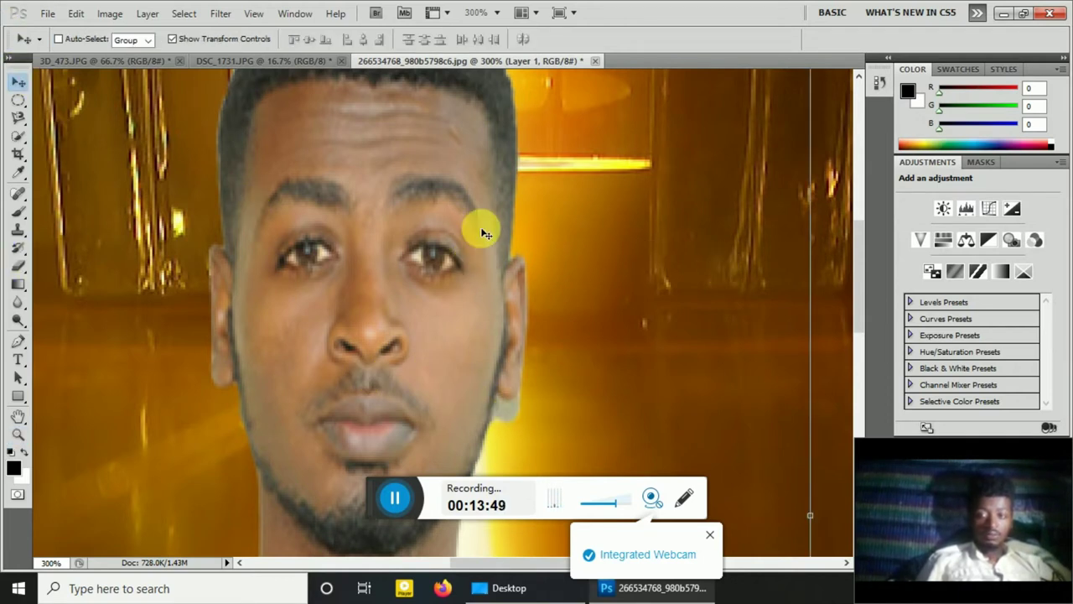
{"action": "left_click", "coordinate": [24, 268]}
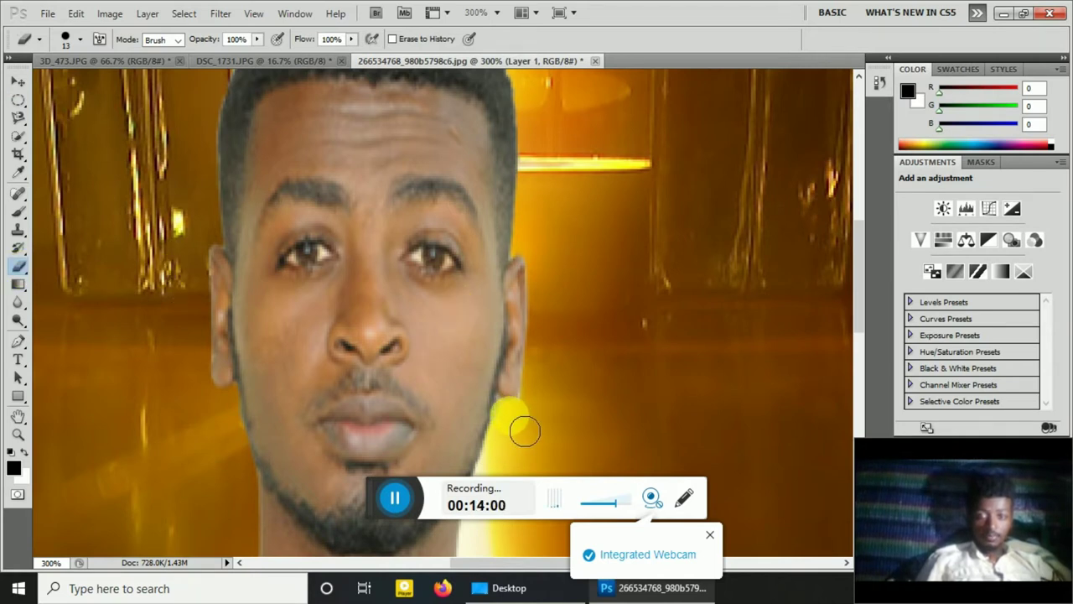
{"action": "scroll", "coordinate": [843, 343], "scroll_direction": "down", "scroll_amount": 5}
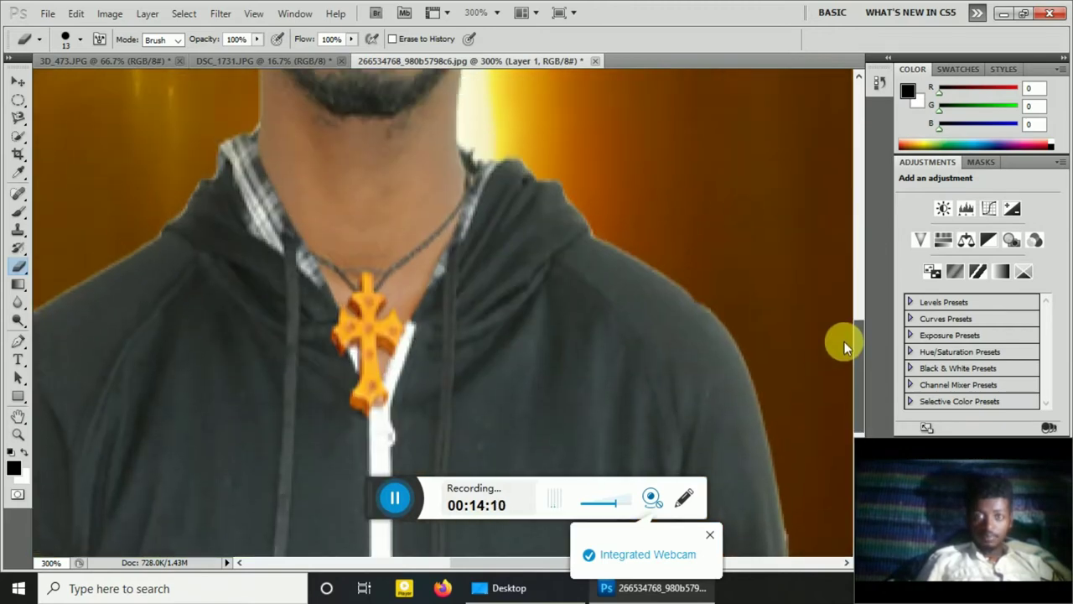
{"action": "scroll", "coordinate": [821, 339], "scroll_direction": "down", "scroll_amount": 3}
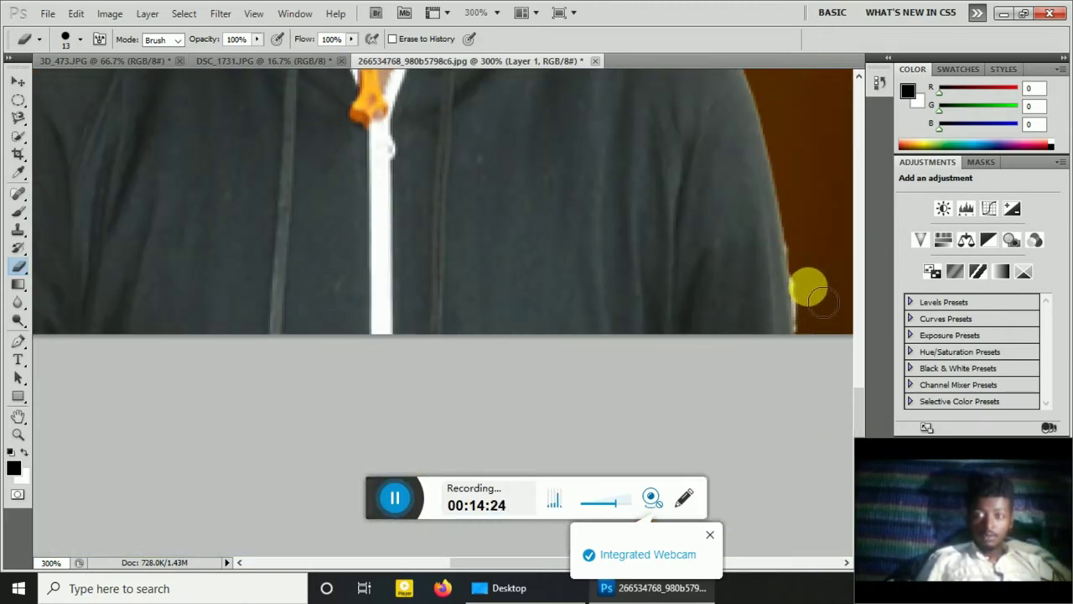
{"action": "mouse_move", "coordinate": [809, 303]}
{"action": "left_mouse_down"}
{"action": "mouse_move", "coordinate": [811, 317]}
{"action": "mouse_move", "coordinate": [805, 300]}
{"action": "left_mouse_up"}
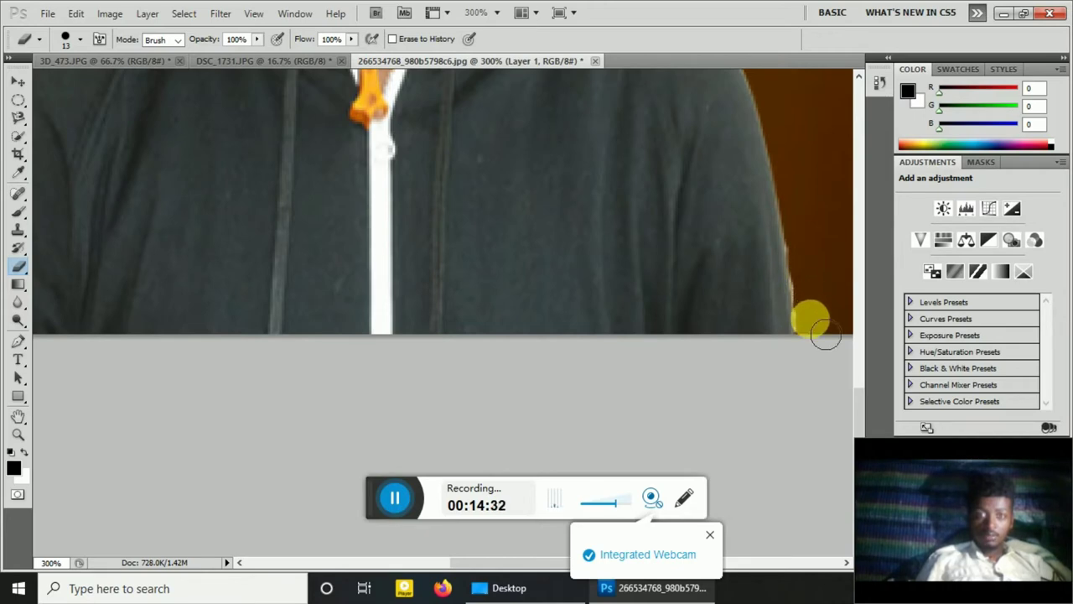
{"action": "left_click_drag", "start_coordinate": [859, 368], "coordinate": [863, 118]}
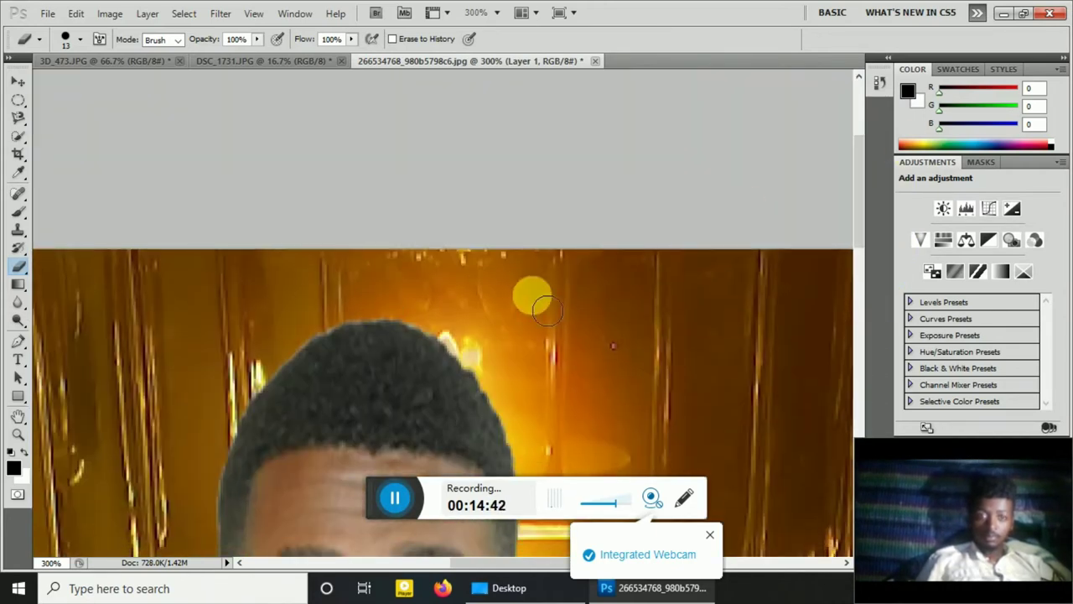
{"action": "scroll", "coordinate": [833, 270], "scroll_direction": "down", "scroll_amount": 5}
{"action": "left_click", "coordinate": [18, 81]}
{"action": "scroll", "coordinate": [847, 344], "scroll_direction": "down", "scroll_amount": 5}
{"action": "scroll", "coordinate": [843, 369], "scroll_direction": "down", "scroll_amount": 3}
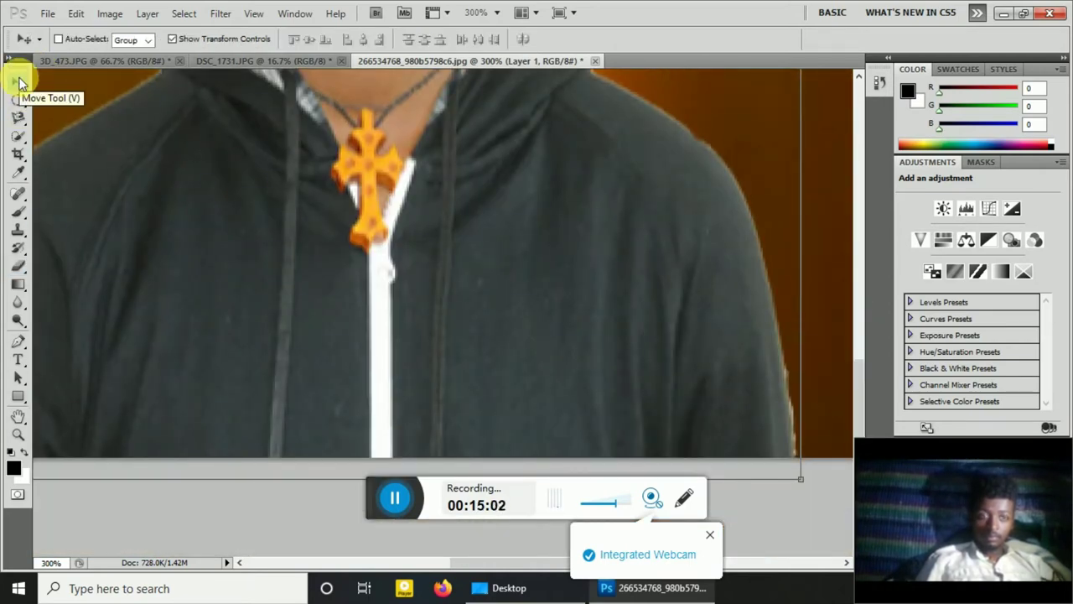
Zoom back out to the whole photo, return to the Move tool, and open Image adjustments
{"action": "left_click", "coordinate": [18, 320]}
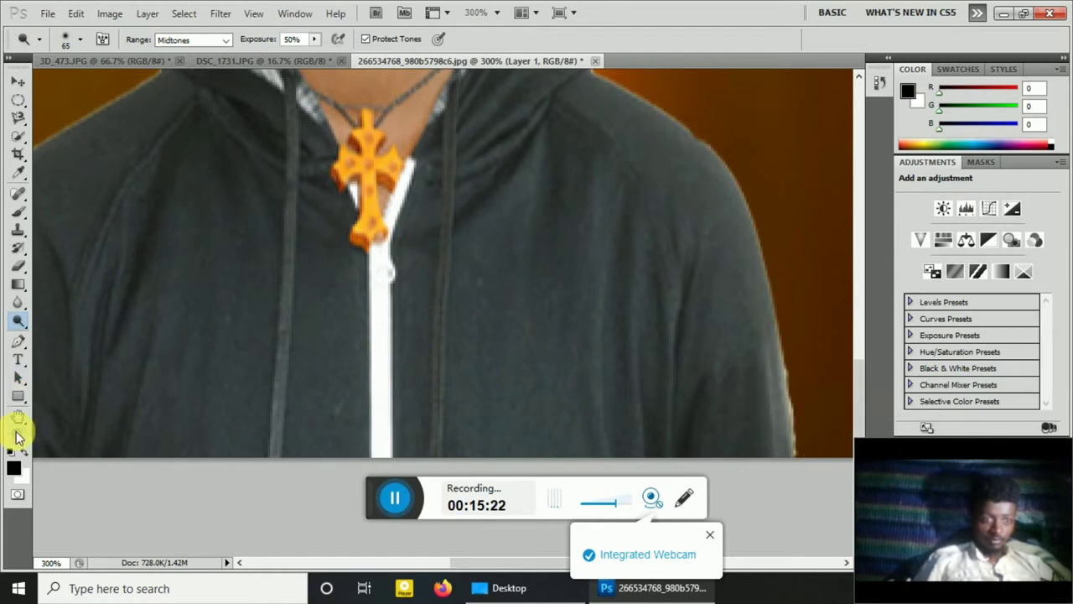
{"action": "left_click", "coordinate": [18, 435]}
{"action": "left_click", "coordinate": [143, 163], "text": "alt"}
{"action": "left_click", "coordinate": [144, 163], "text": "alt"}
{"action": "left_click", "coordinate": [19, 79]}
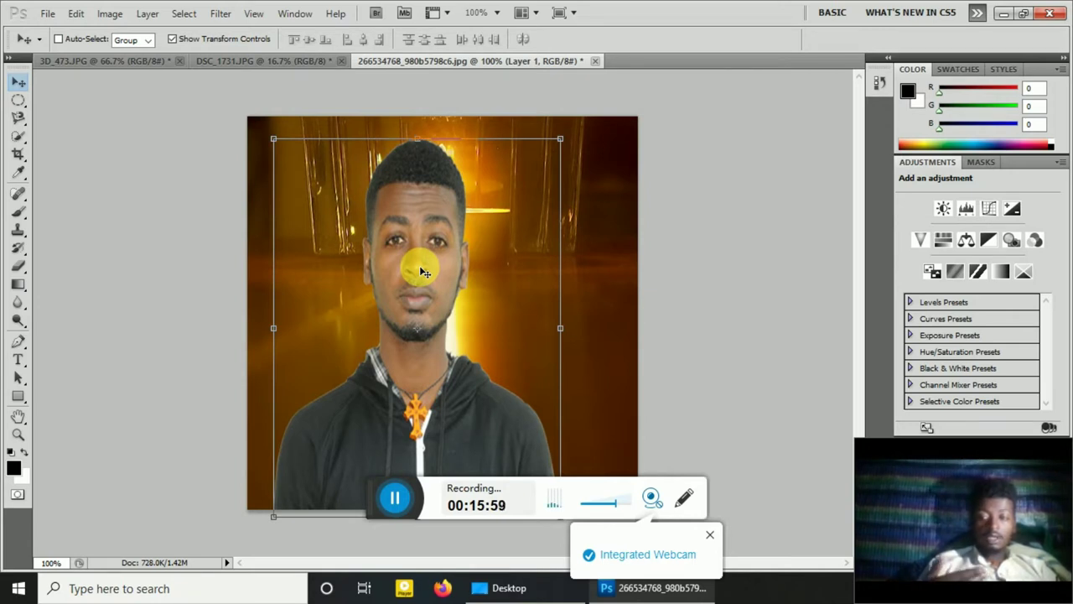
{"action": "left_click", "coordinate": [108, 15]}
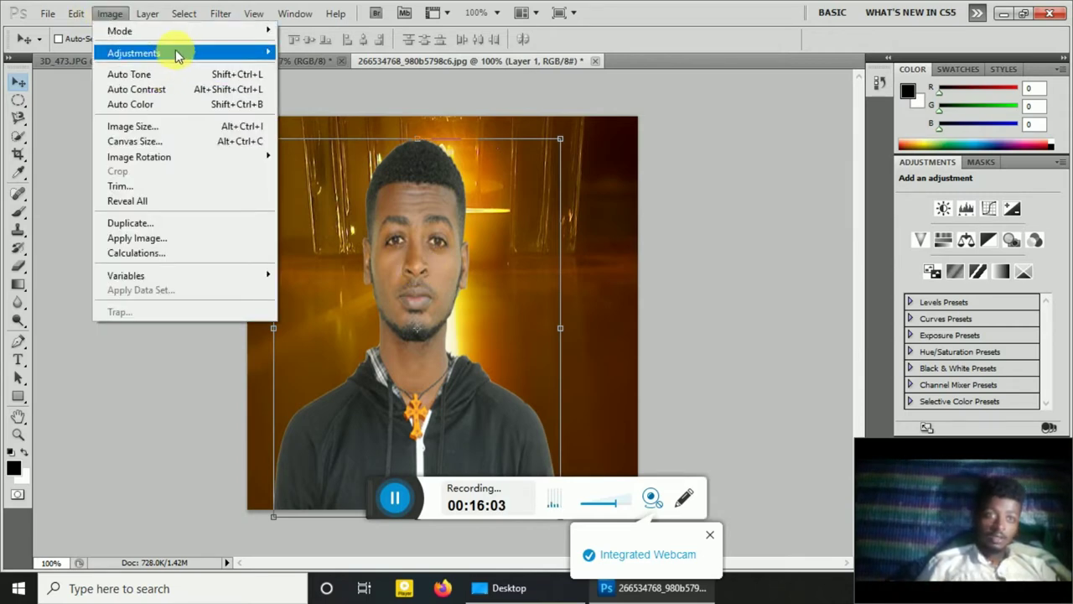
{"action": "mouse_move", "coordinate": [134, 53]}
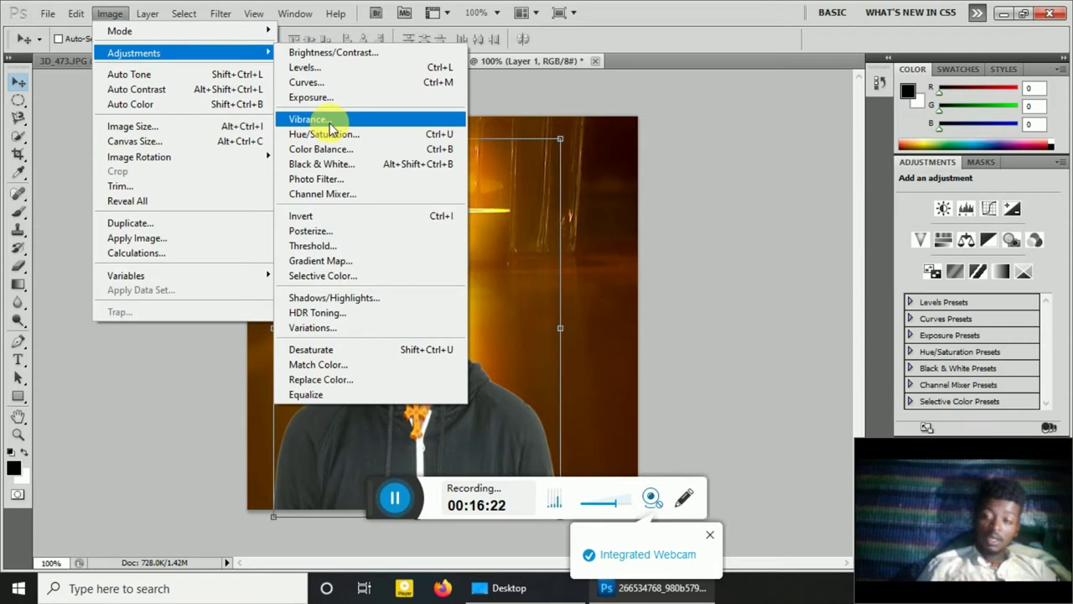
Brighten Layer 1 with Brightness/Contrast set to brightness 48 and contrast 20
{"action": "left_click", "coordinate": [359, 52]}
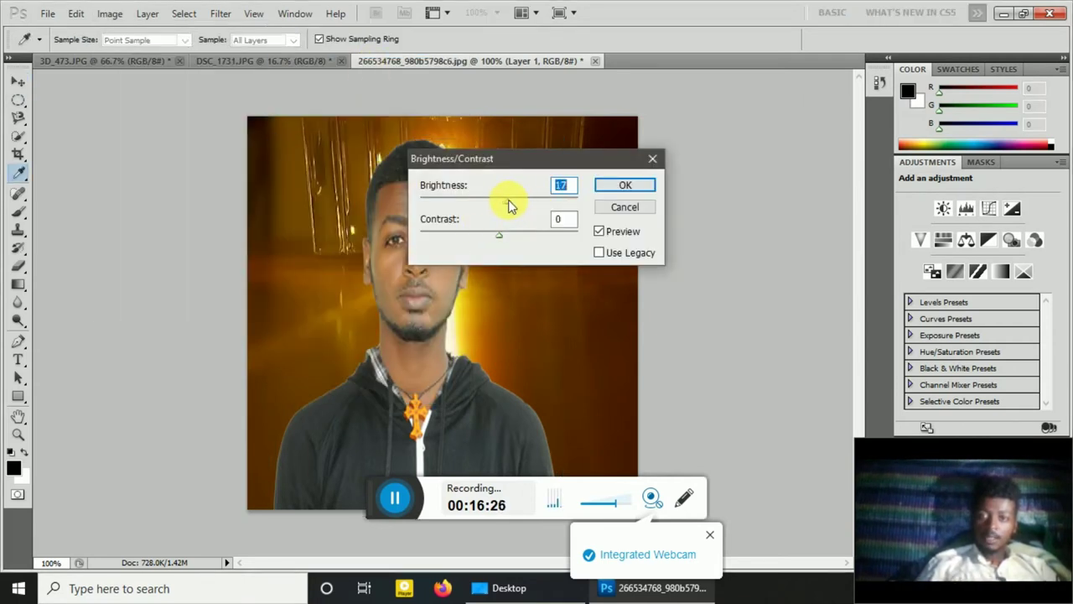
{"action": "left_click_drag", "start_coordinate": [508, 199], "coordinate": [516, 200]}
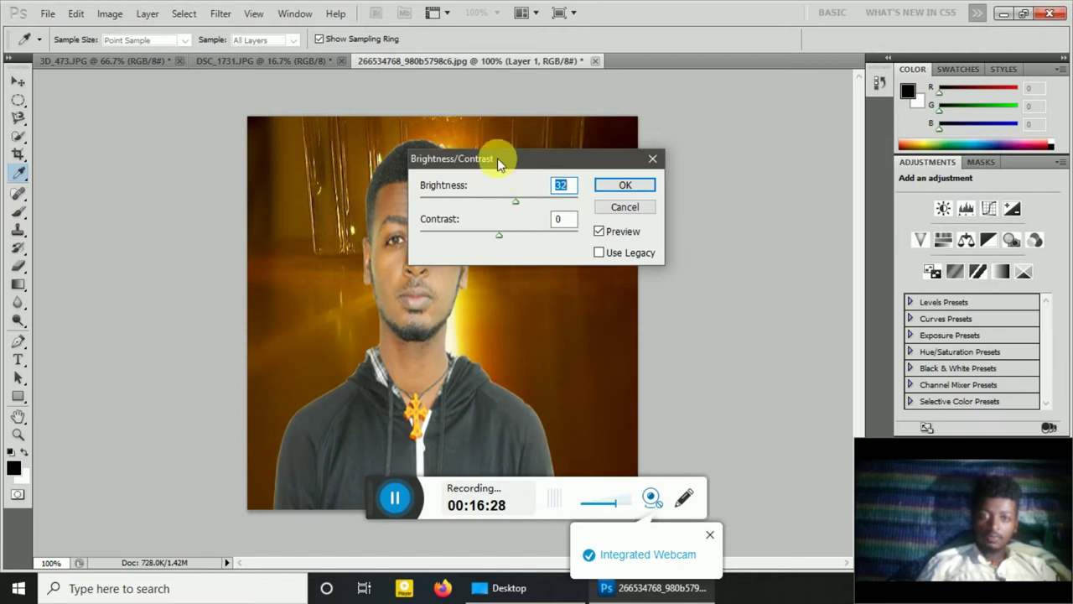
{"action": "left_click_drag", "start_coordinate": [497, 157], "coordinate": [614, 150]}
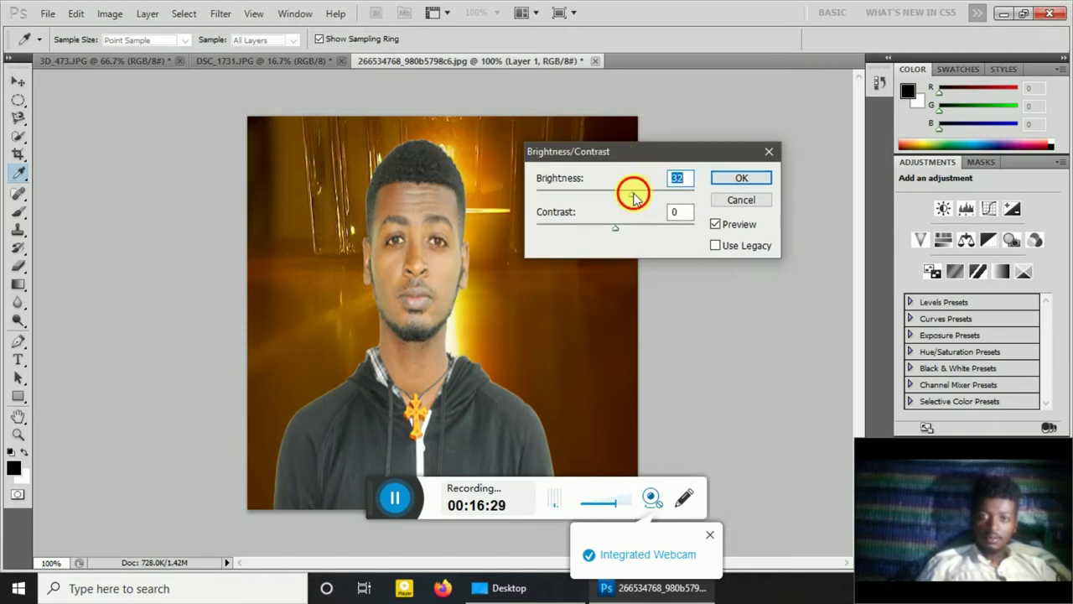
{"action": "left_click_drag", "start_coordinate": [633, 196], "coordinate": [646, 198]}
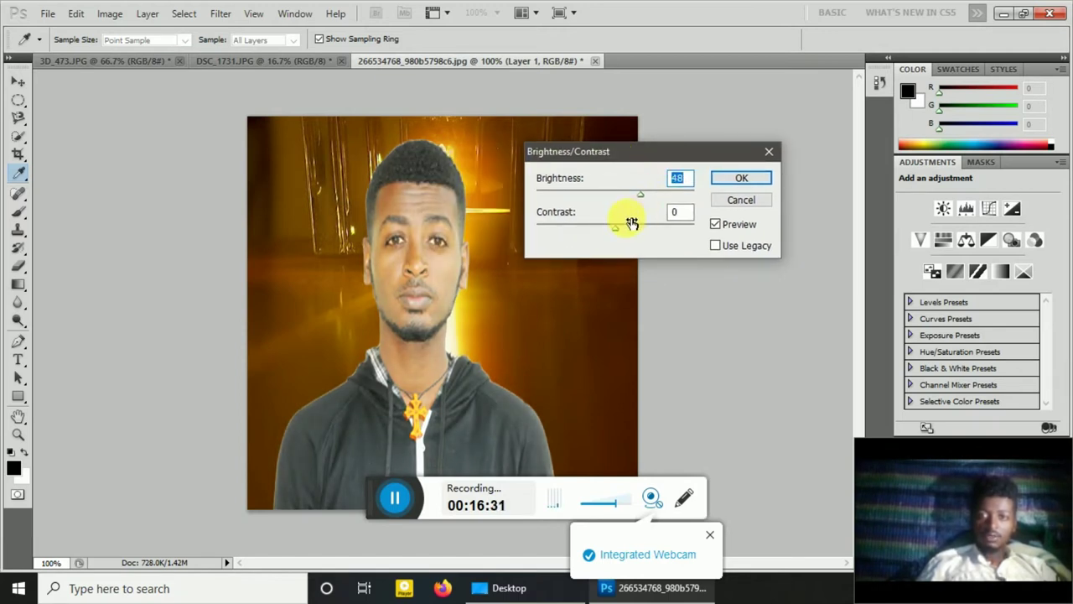
{"action": "left_click_drag", "start_coordinate": [627, 227], "coordinate": [632, 227]}
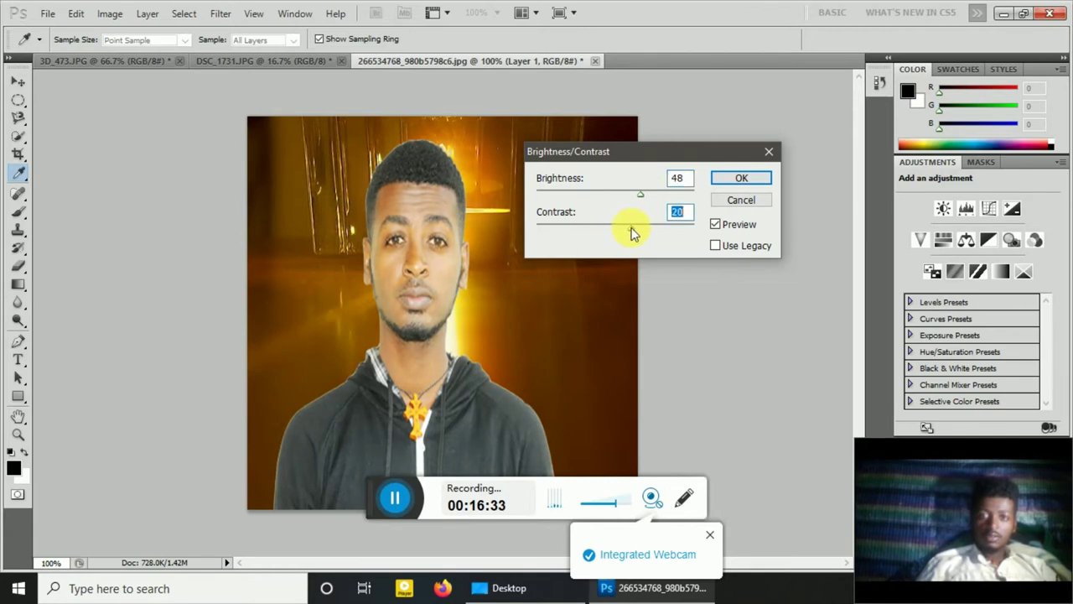
{"action": "left_click", "coordinate": [735, 176]}
{"action": "key", "text": "v"}
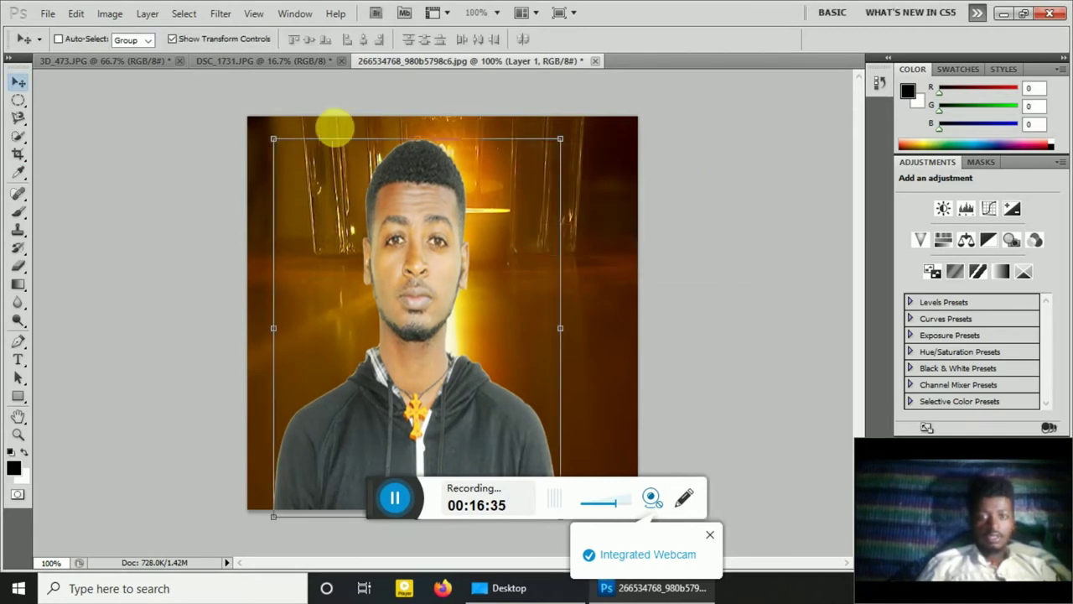
{"action": "left_click", "coordinate": [109, 14]}
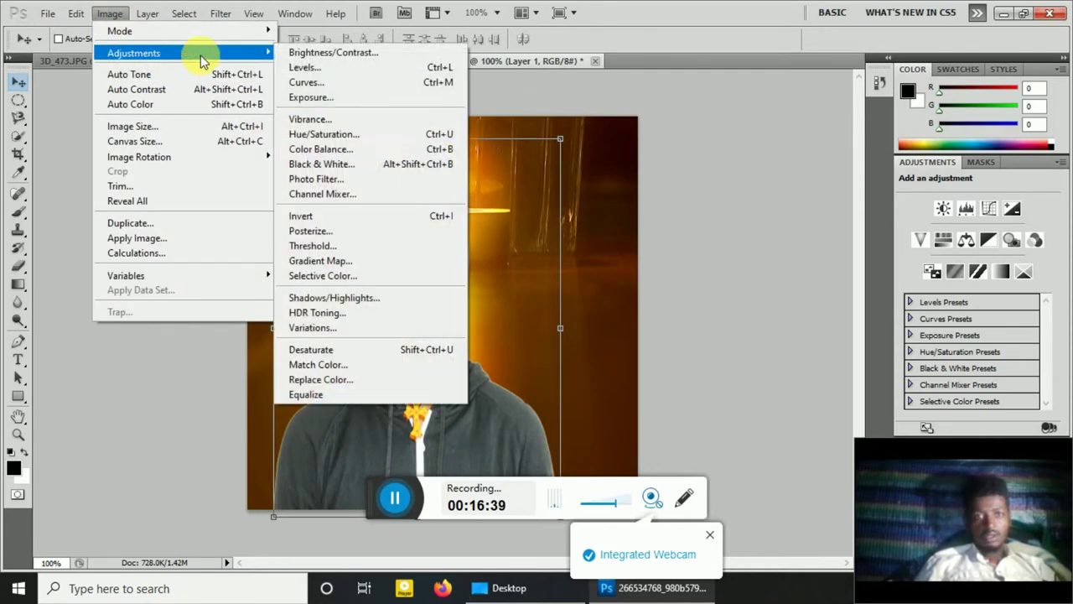
{"action": "mouse_move", "coordinate": [134, 53]}
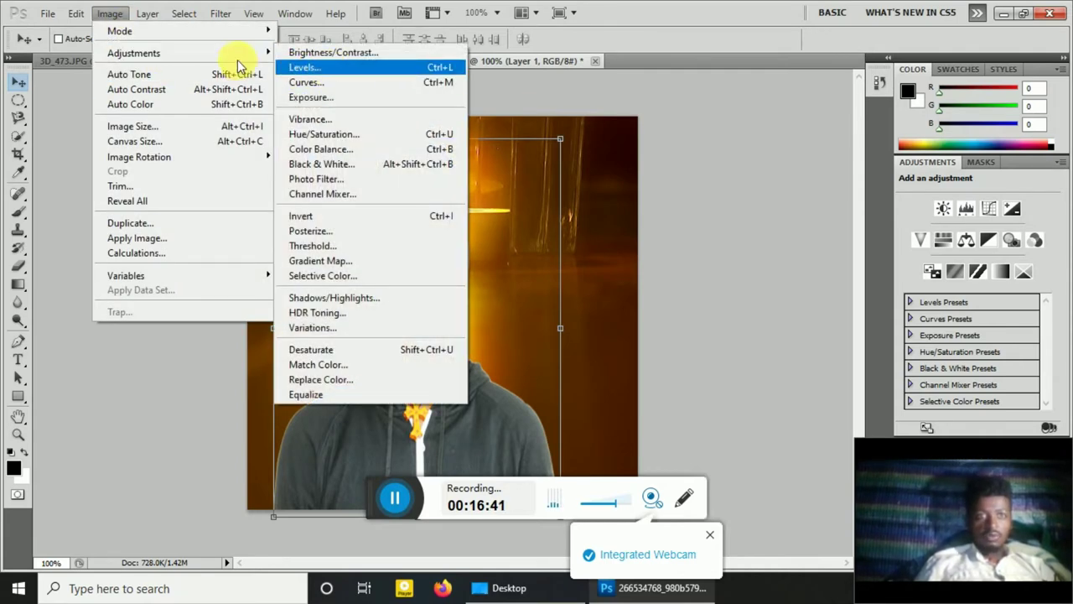
Raise the Levels output black level to 25 and apply it
{"action": "left_click", "coordinate": [304, 67]}
{"action": "left_click_drag", "start_coordinate": [520, 94], "coordinate": [775, 78]}
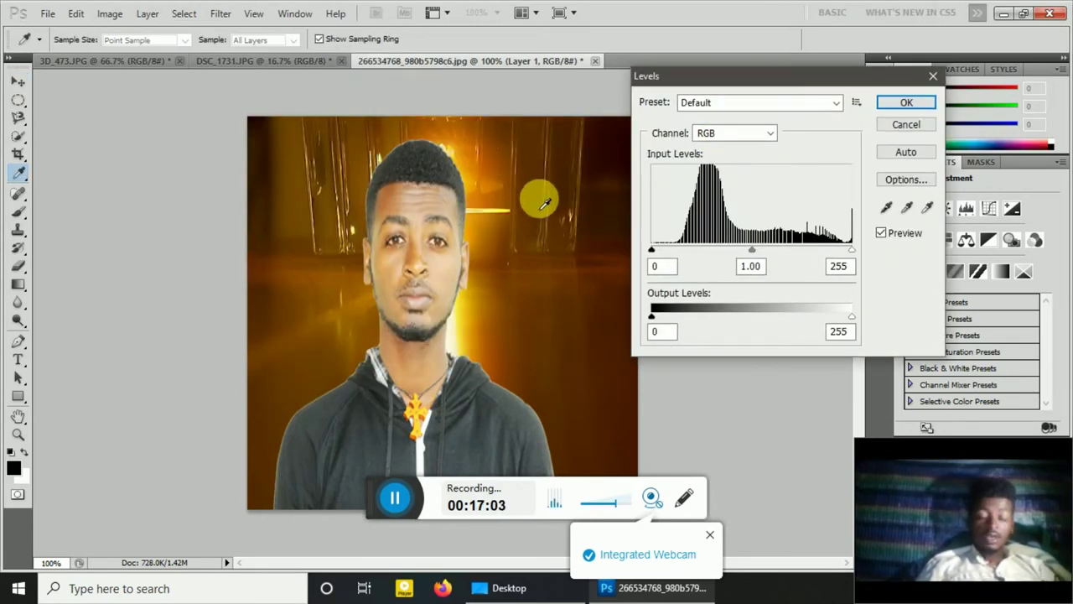
{"action": "left_click", "coordinate": [409, 410]}
{"action": "left_click_drag", "start_coordinate": [652, 316], "coordinate": [681, 317]}
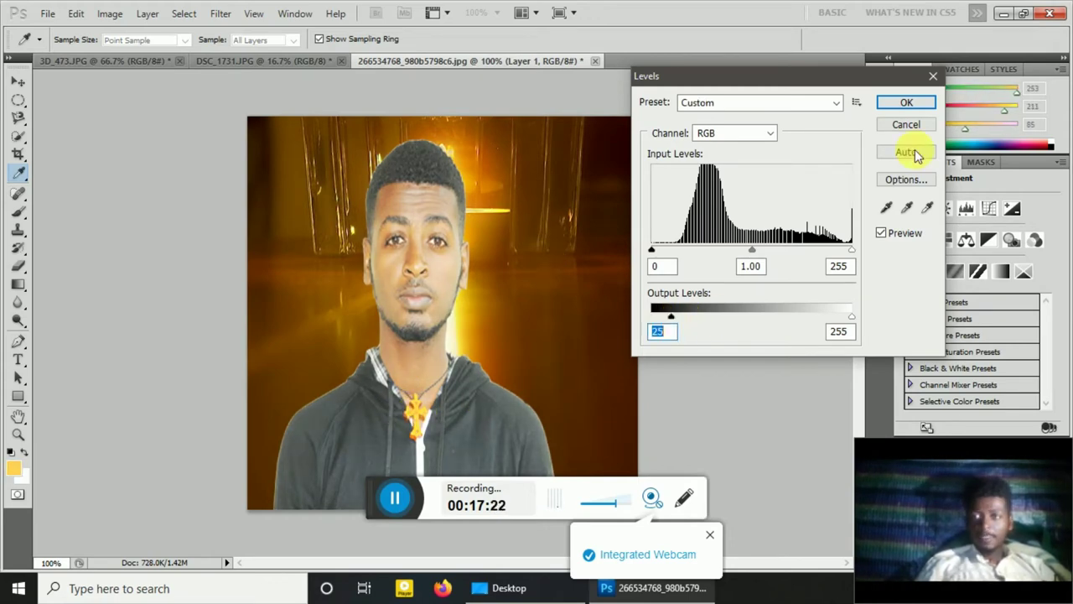
{"action": "left_click", "coordinate": [906, 102]}
{"action": "key", "text": "v"}
Apply a Photo Filter with adjusted density to the portrait
{"action": "left_click", "coordinate": [109, 13]}
{"action": "left_click", "coordinate": [322, 178]}
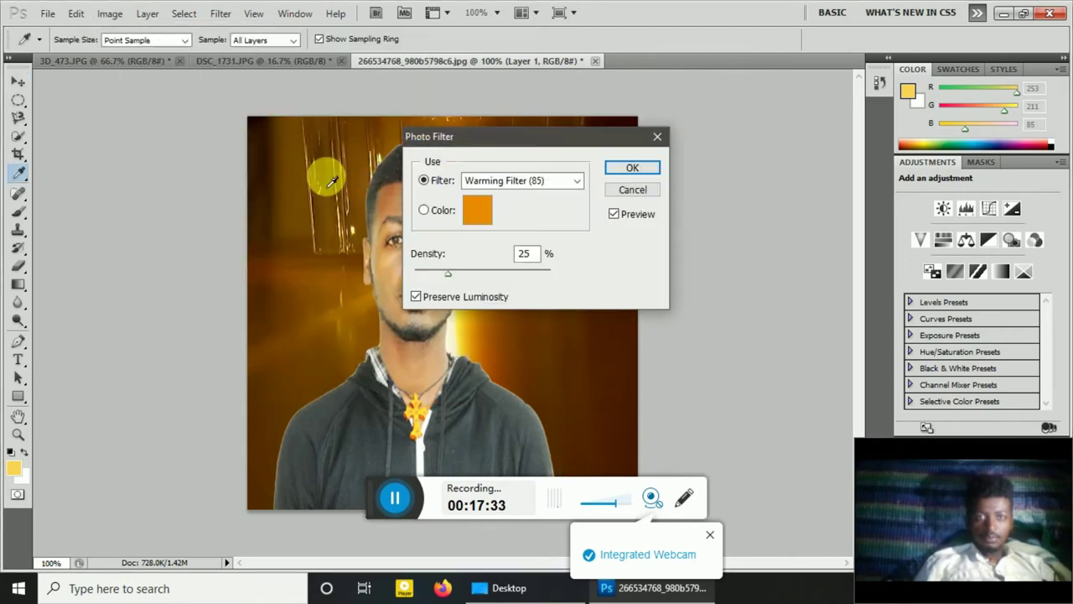
{"action": "left_click_drag", "start_coordinate": [451, 142], "coordinate": [651, 103]}
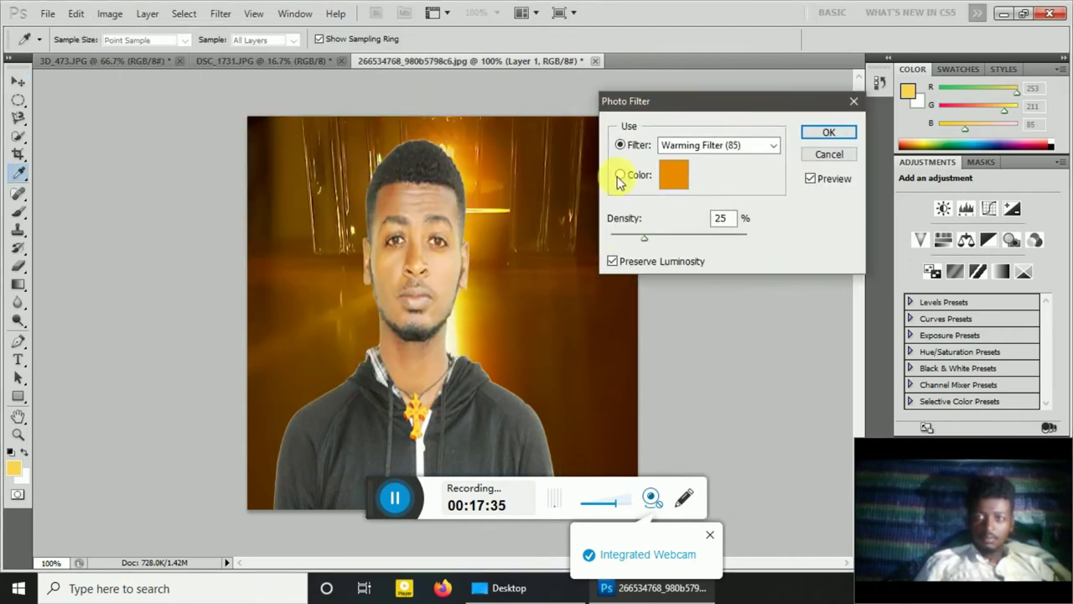
{"action": "left_click", "coordinate": [395, 446]}
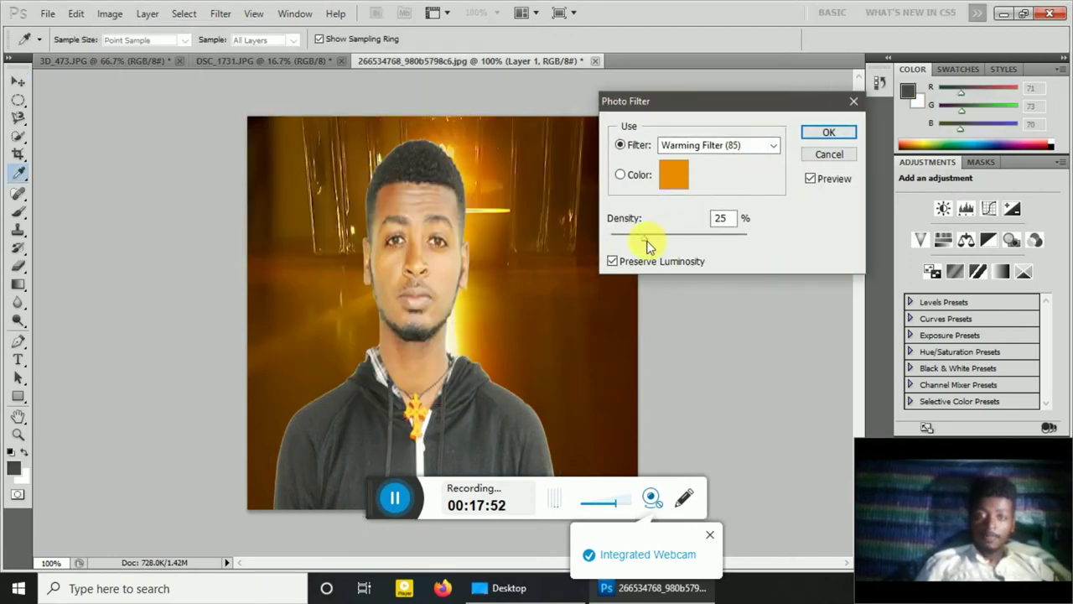
{"action": "left_click_drag", "start_coordinate": [647, 243], "coordinate": [766, 228]}
{"action": "key", "text": "Return"}
Look at Color Balance and close it without making changes
{"action": "left_click", "coordinate": [109, 13]}
{"action": "mouse_move", "coordinate": [133, 53]}
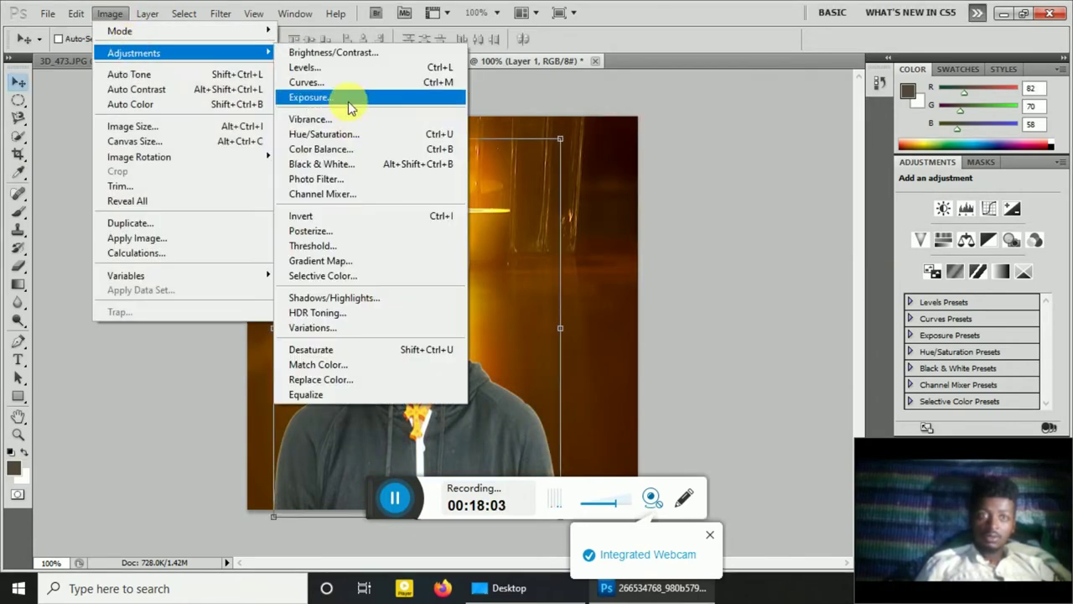
{"action": "left_click", "coordinate": [321, 148]}
{"action": "left_click_drag", "start_coordinate": [438, 143], "coordinate": [625, 93]}
{"action": "left_click", "coordinate": [361, 427]}
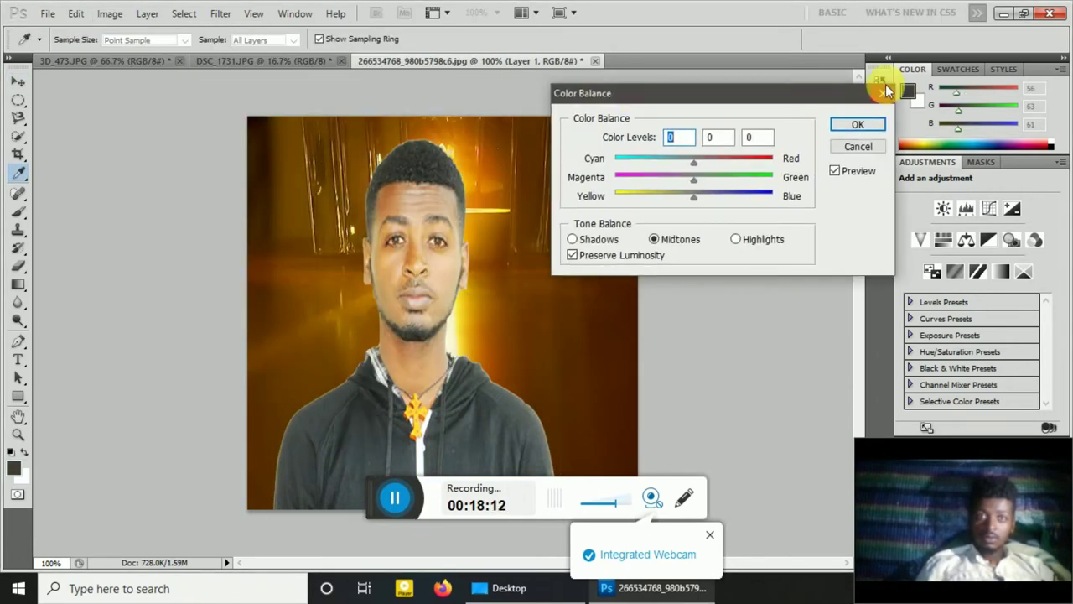
{"action": "key", "text": "Return"}
{"action": "left_click", "coordinate": [109, 13]}
Close the Channel Mixer unchanged and bring back Photo Filter at Warming Filter (85), 25%
{"action": "left_click", "coordinate": [336, 192]}
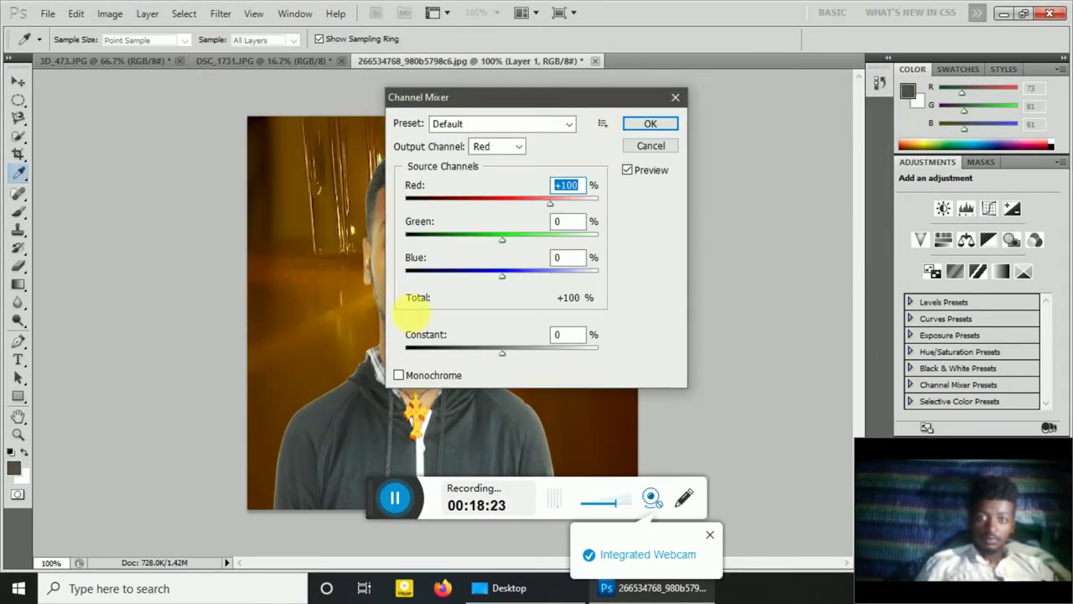
{"action": "left_click_drag", "start_coordinate": [610, 98], "coordinate": [808, 57]}
{"action": "left_click", "coordinate": [857, 81]}
{"action": "key", "text": "v"}
{"action": "left_click", "coordinate": [109, 14]}
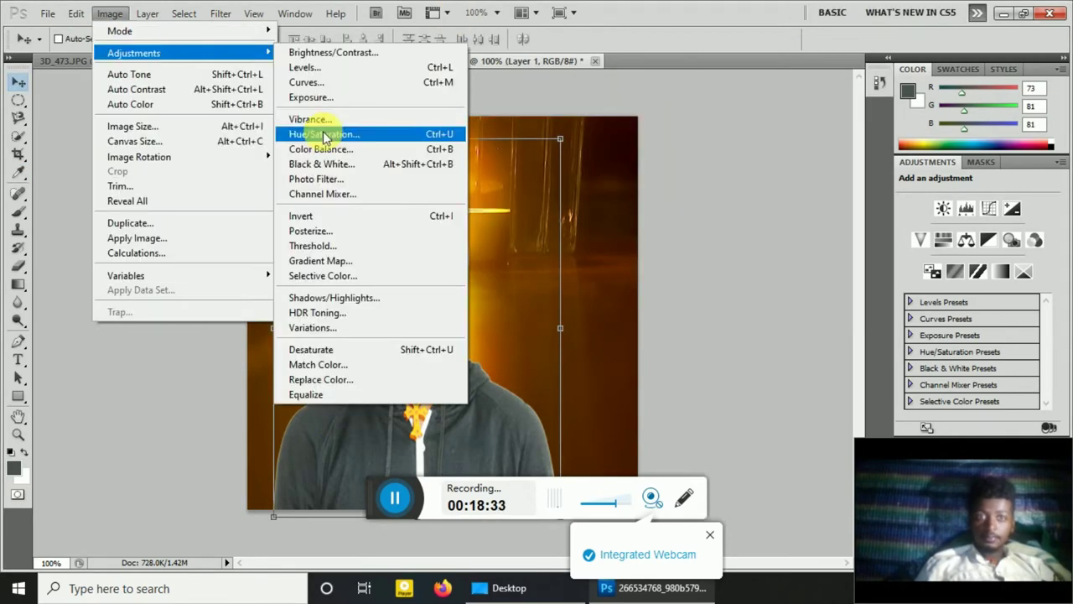
{"action": "left_click", "coordinate": [327, 177]}
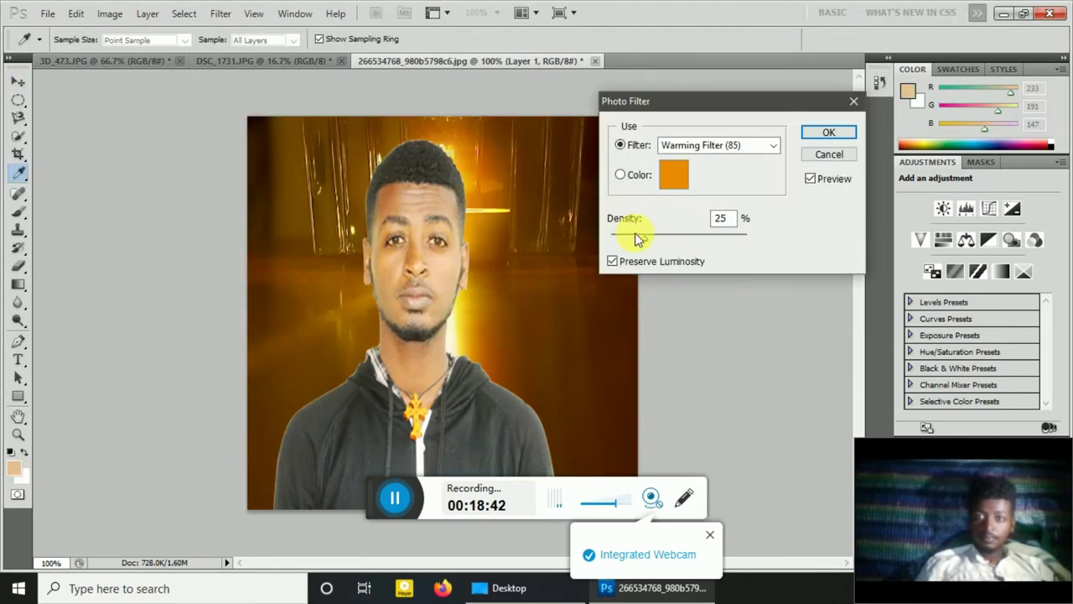
Switch Photo Filter to Color, sample hoodie, skin and hair tones, then cancel the picker
{"action": "left_click", "coordinate": [675, 176]}
{"action": "left_click_drag", "start_coordinate": [410, 100], "coordinate": [599, 81]}
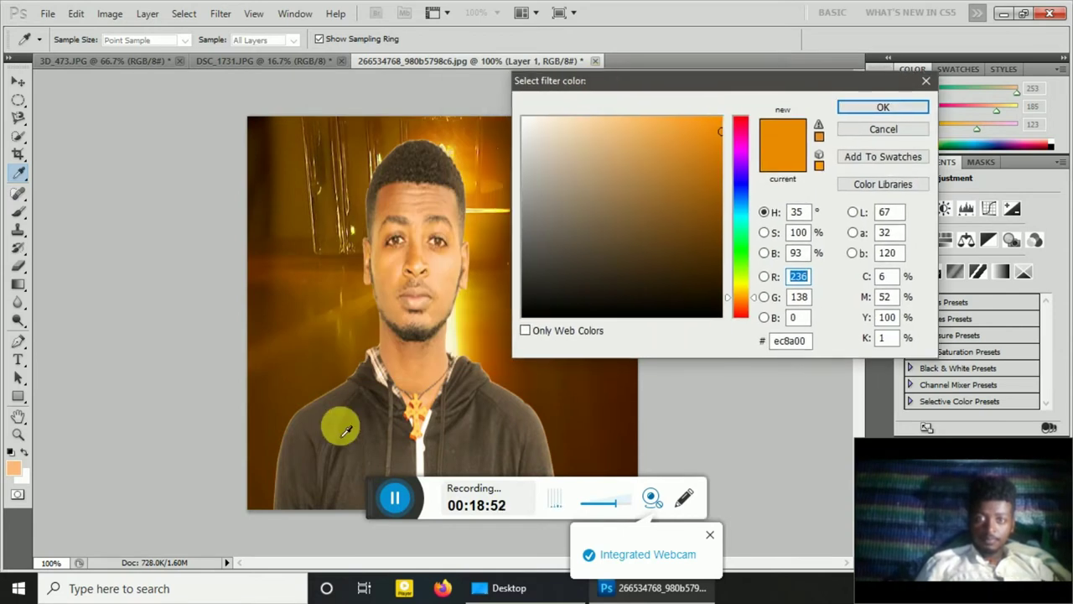
{"action": "left_click", "coordinate": [341, 431]}
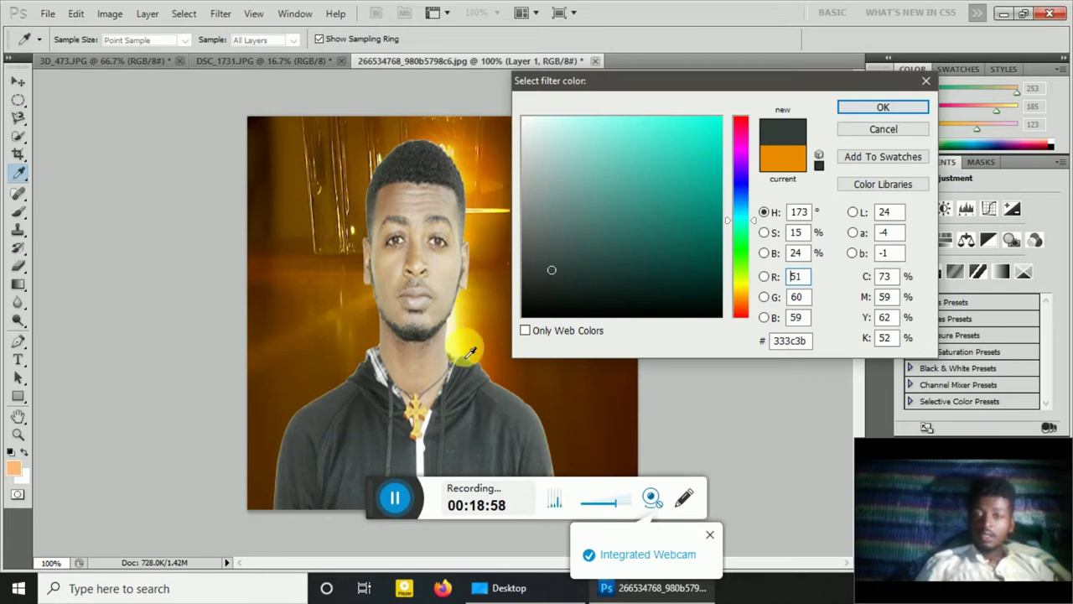
{"action": "left_click", "coordinate": [499, 441]}
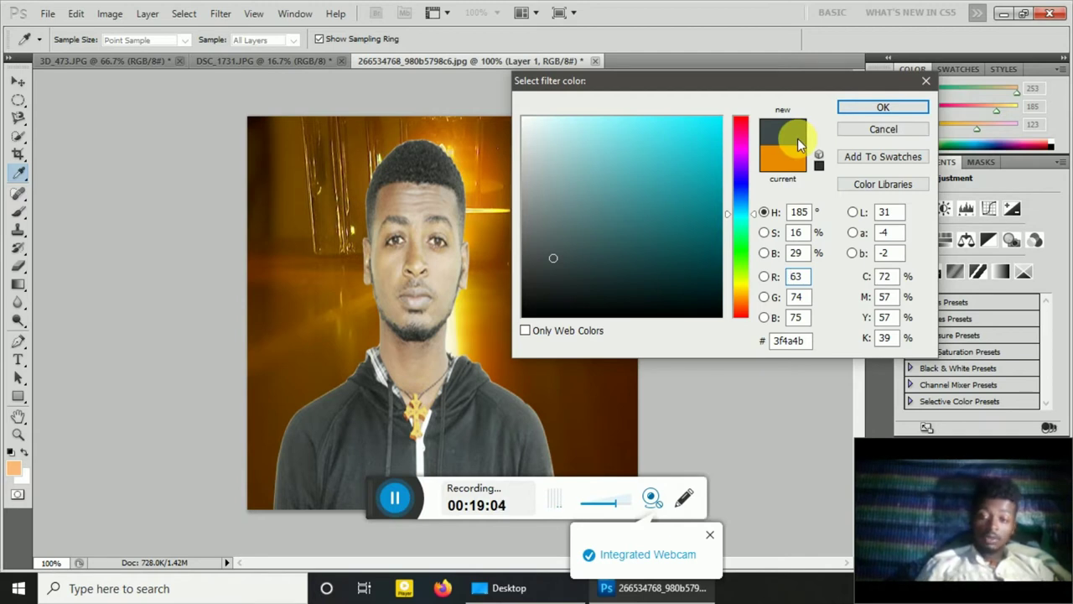
{"action": "left_click", "coordinate": [481, 415]}
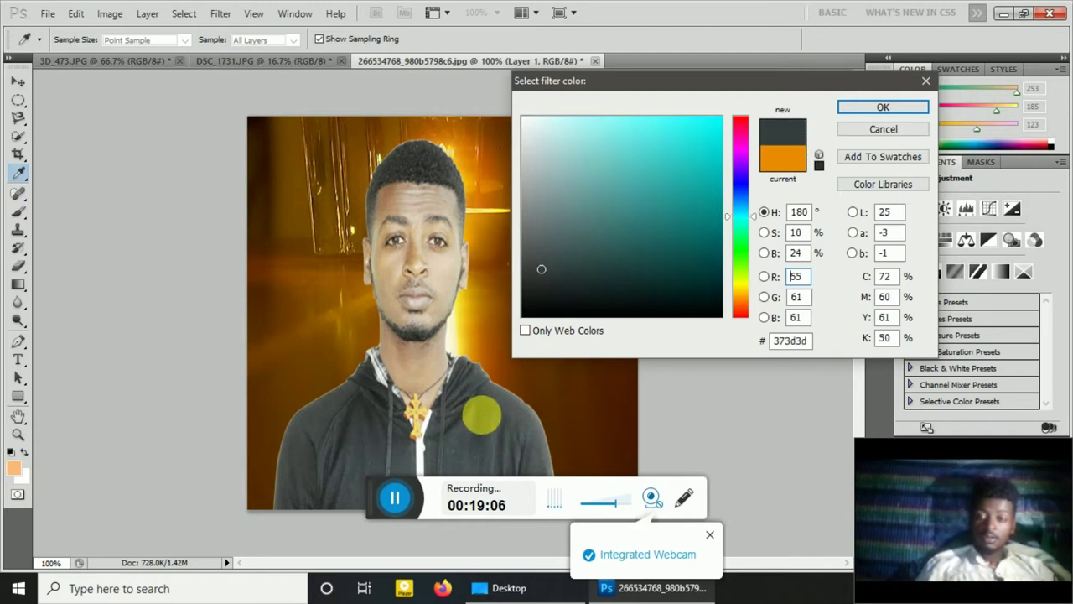
{"action": "left_click", "coordinate": [471, 421]}
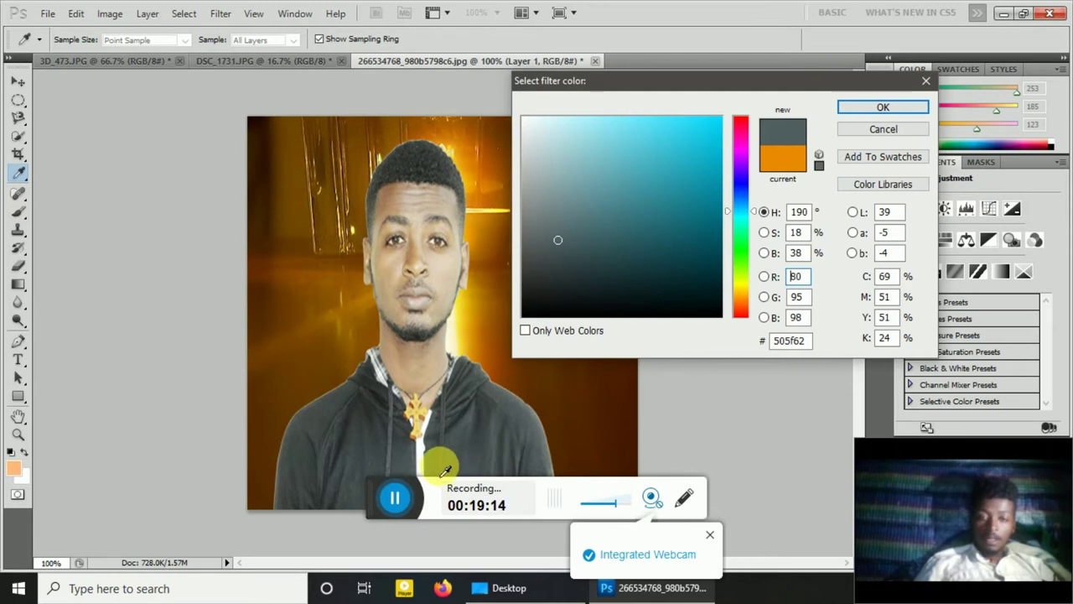
{"action": "left_click", "coordinate": [419, 419]}
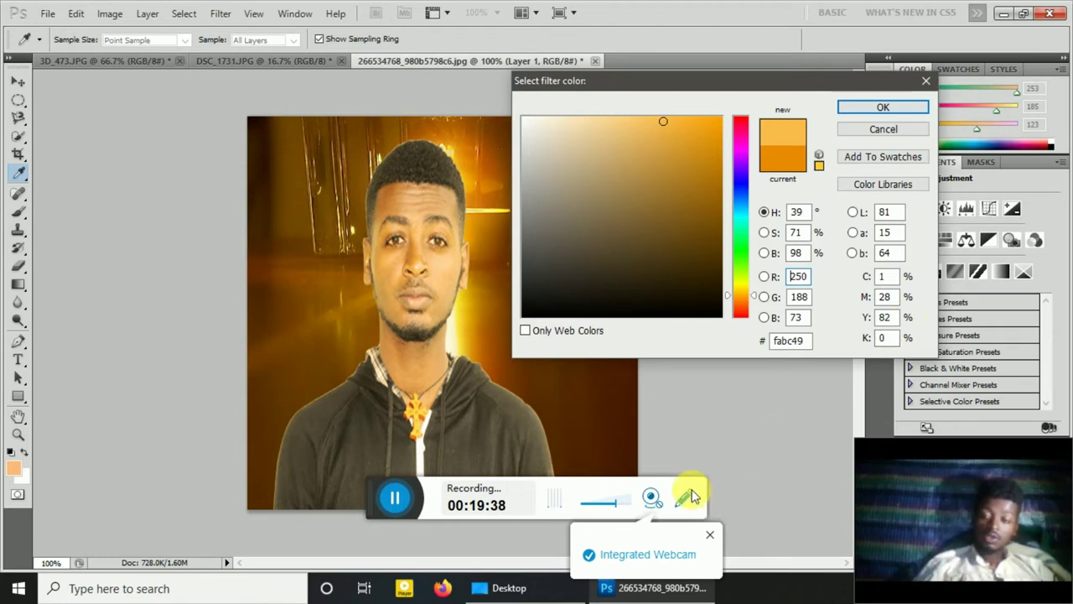
{"action": "left_click", "coordinate": [419, 371]}
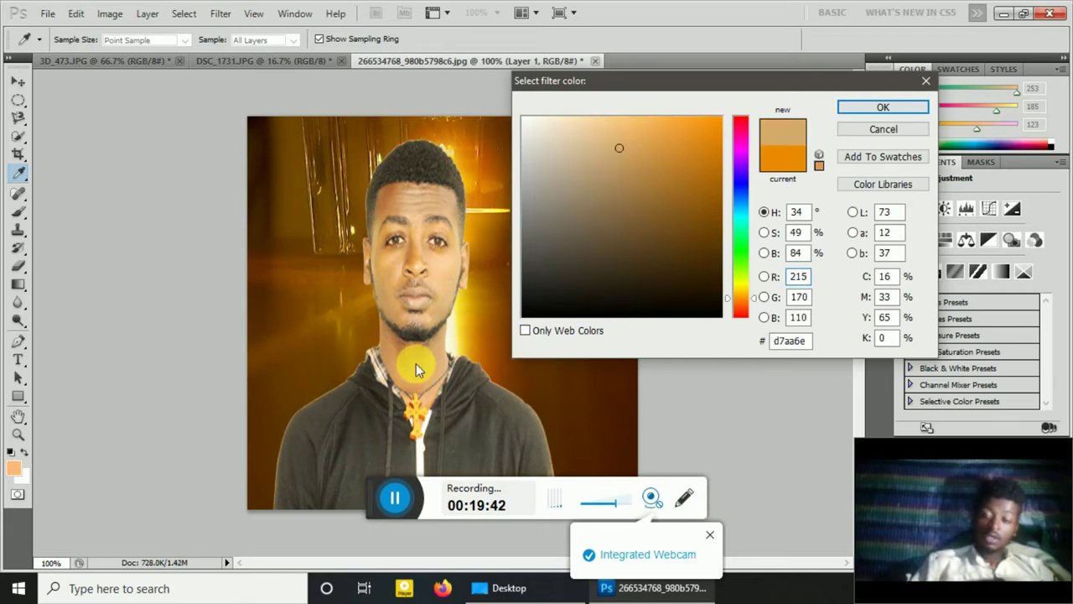
{"action": "left_click", "coordinate": [416, 363]}
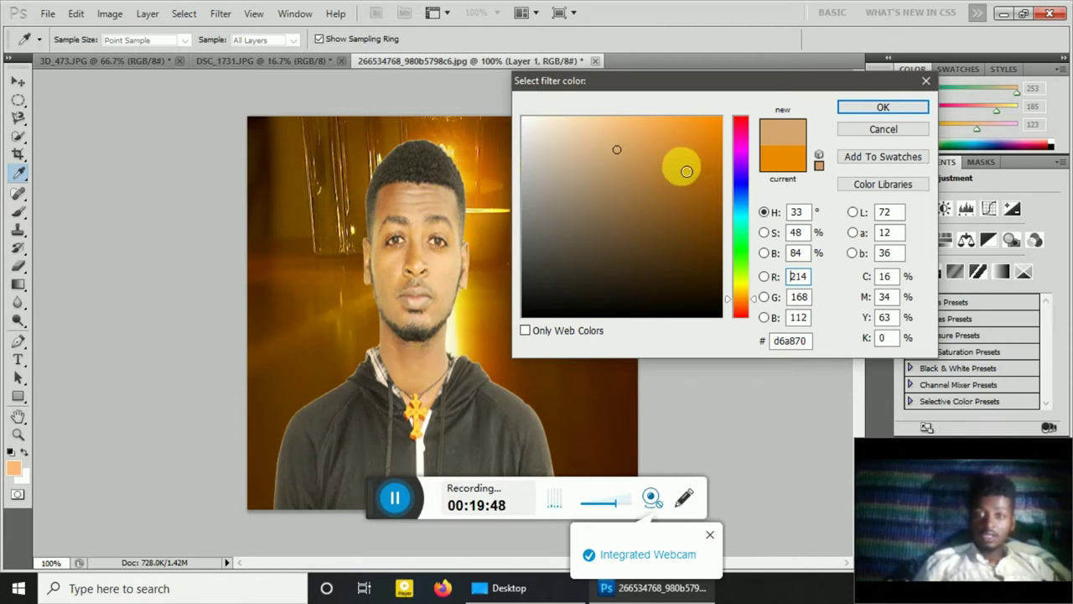
{"action": "left_click", "coordinate": [415, 165]}
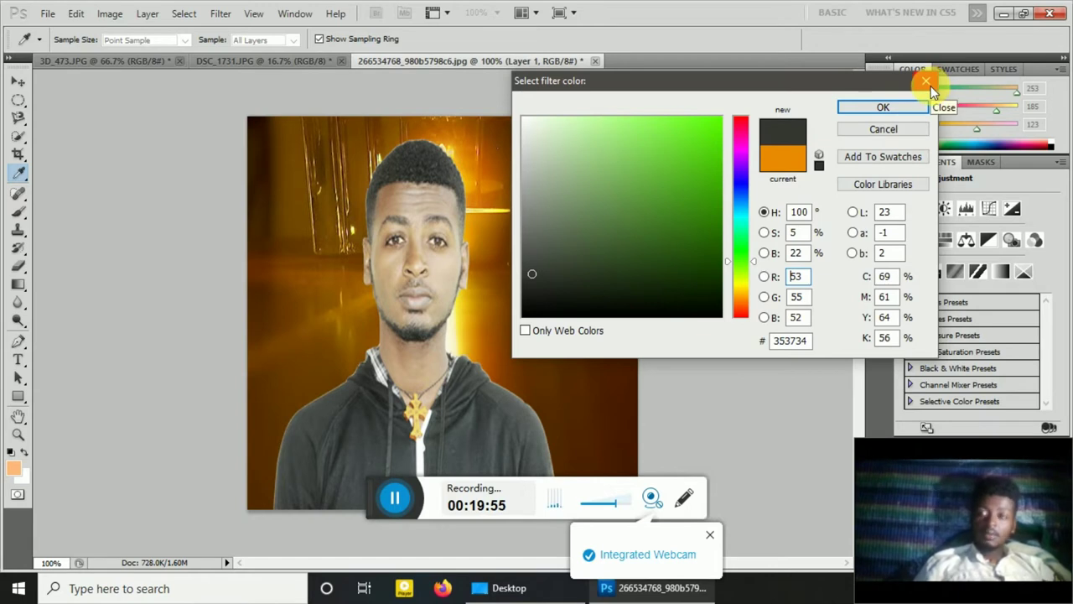
{"action": "left_click", "coordinate": [889, 130]}
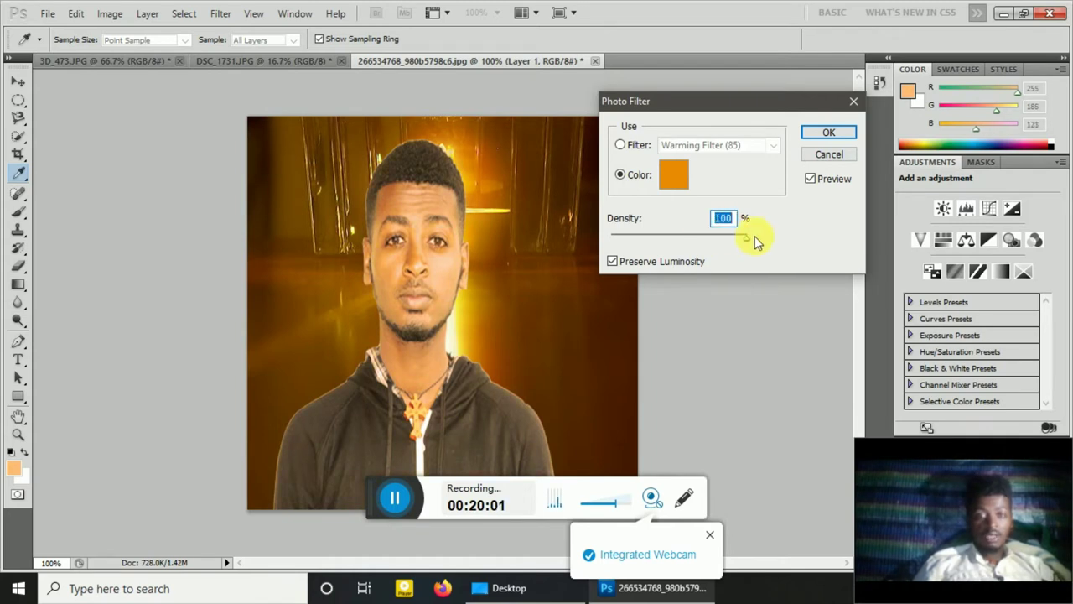
{"action": "left_click_drag", "start_coordinate": [744, 242], "coordinate": [742, 245]}
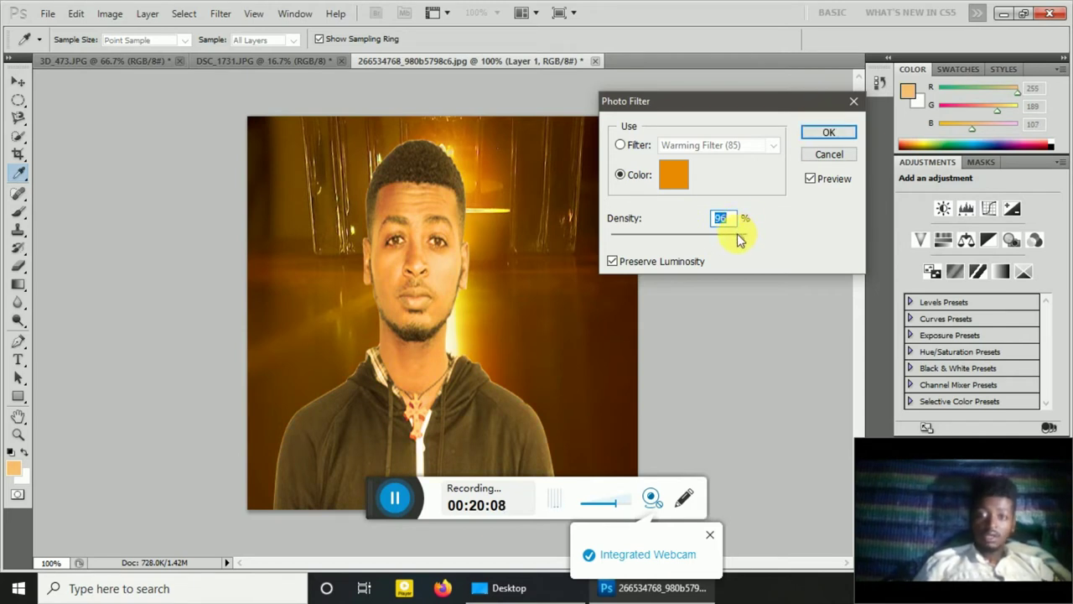
{"action": "left_click_drag", "start_coordinate": [739, 241], "coordinate": [754, 241]}
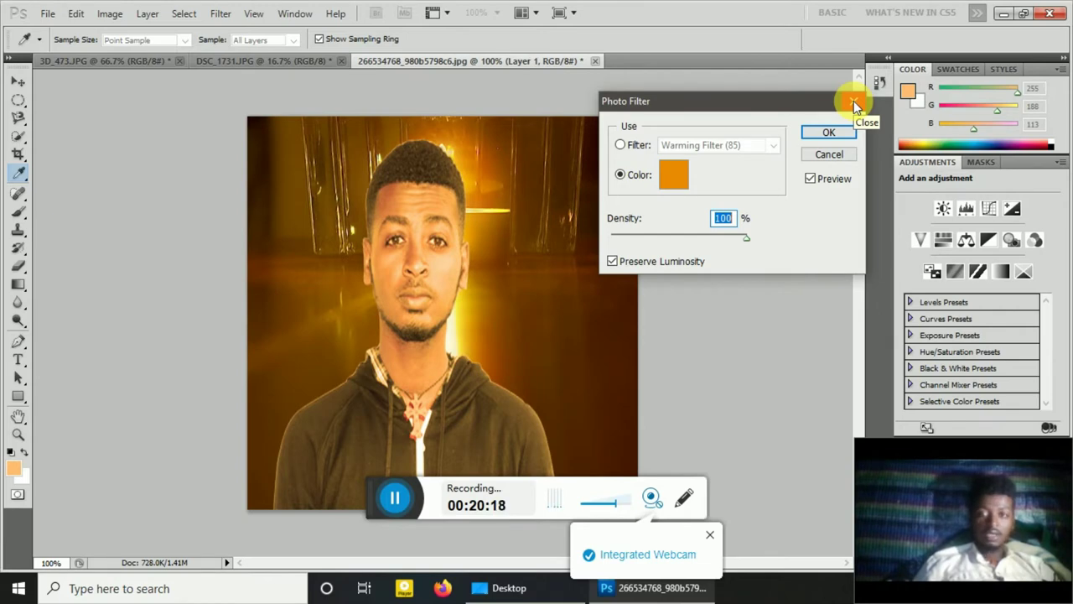
{"action": "left_click", "coordinate": [678, 174]}
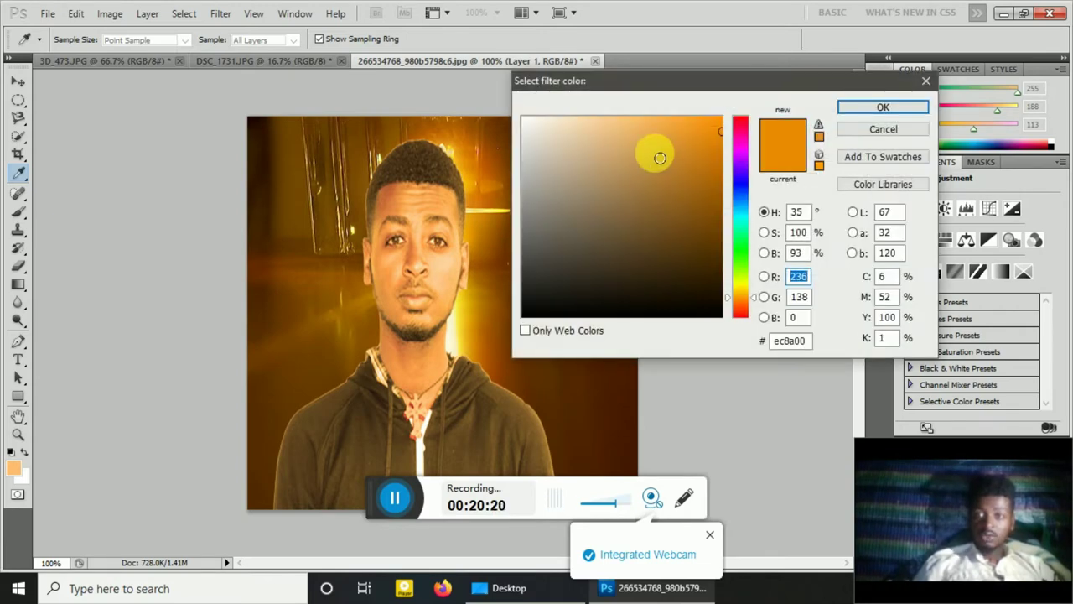
{"action": "left_click", "coordinate": [656, 168]}
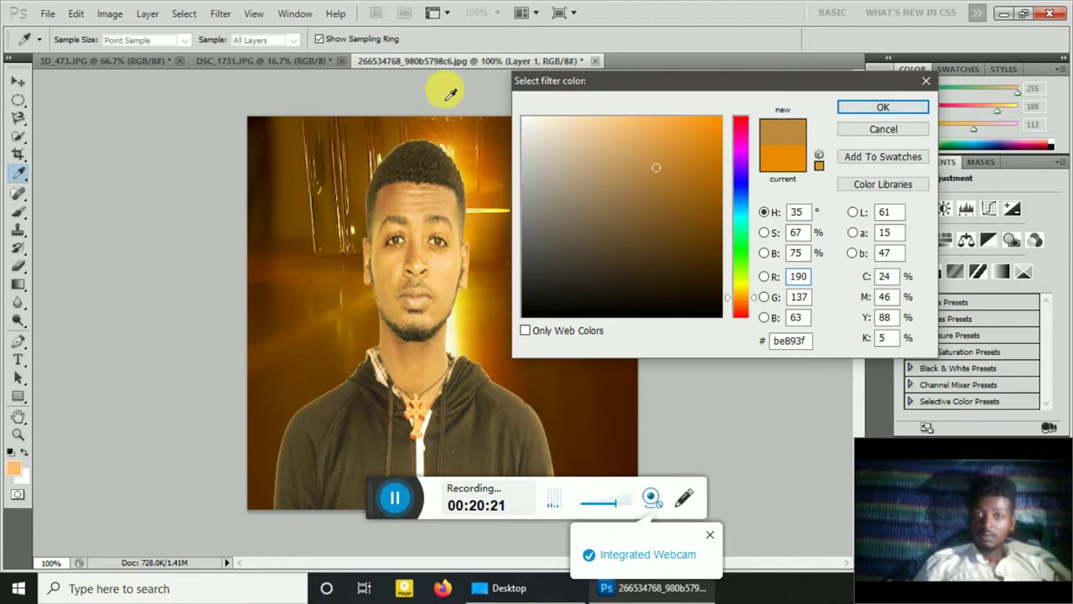
{"action": "left_click", "coordinate": [635, 263]}
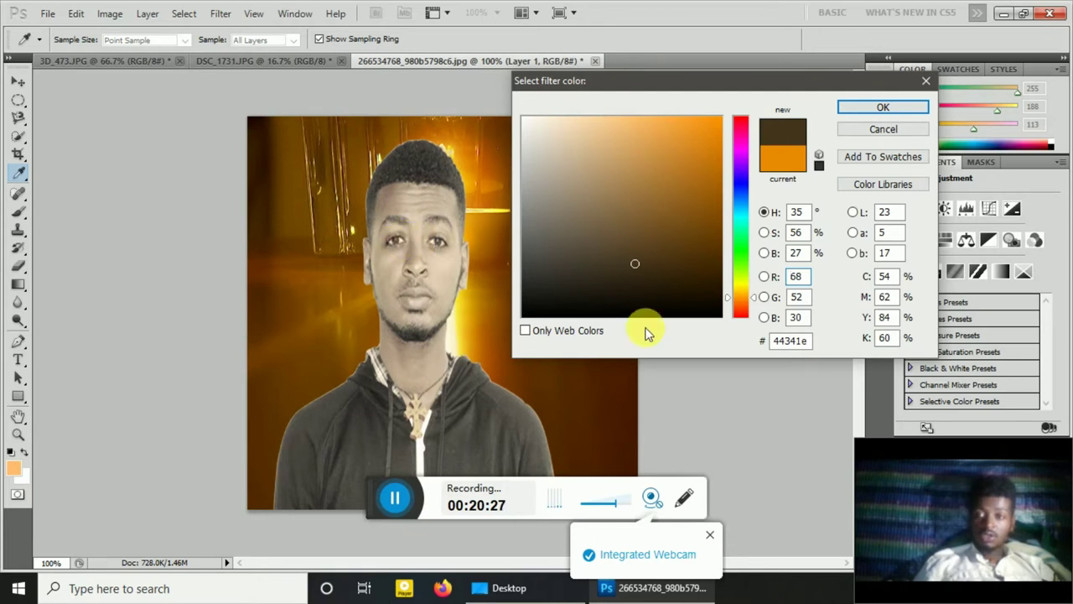
{"action": "left_click", "coordinate": [741, 137]}
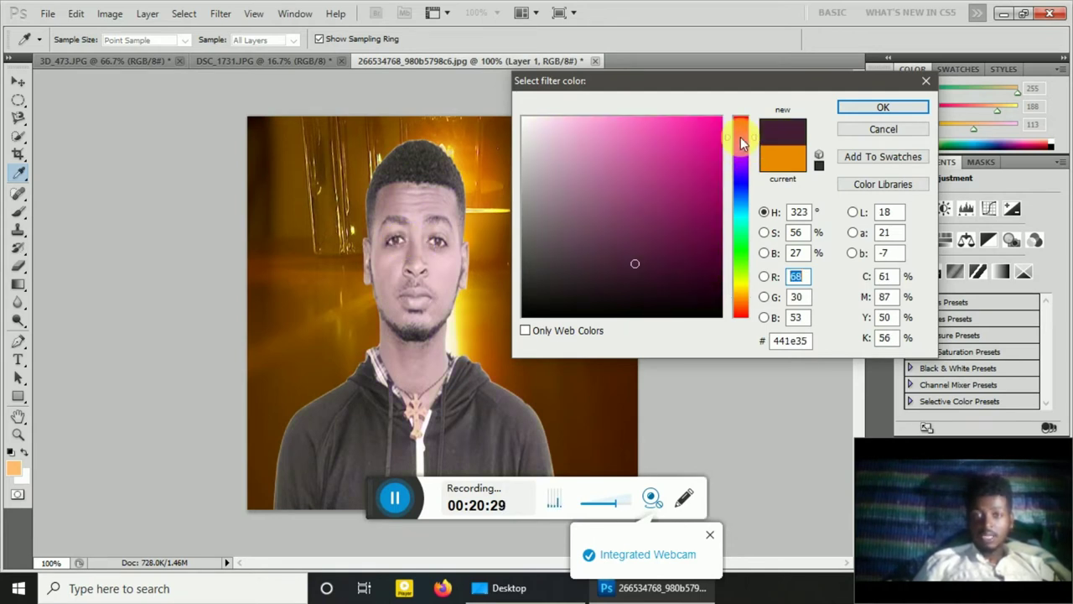
{"action": "mouse_move", "coordinate": [723, 131]}
{"action": "left_mouse_down"}
{"action": "mouse_move", "coordinate": [729, 104]}
{"action": "mouse_move", "coordinate": [588, 263]}
{"action": "mouse_move", "coordinate": [503, 93]}
{"action": "left_mouse_up"}
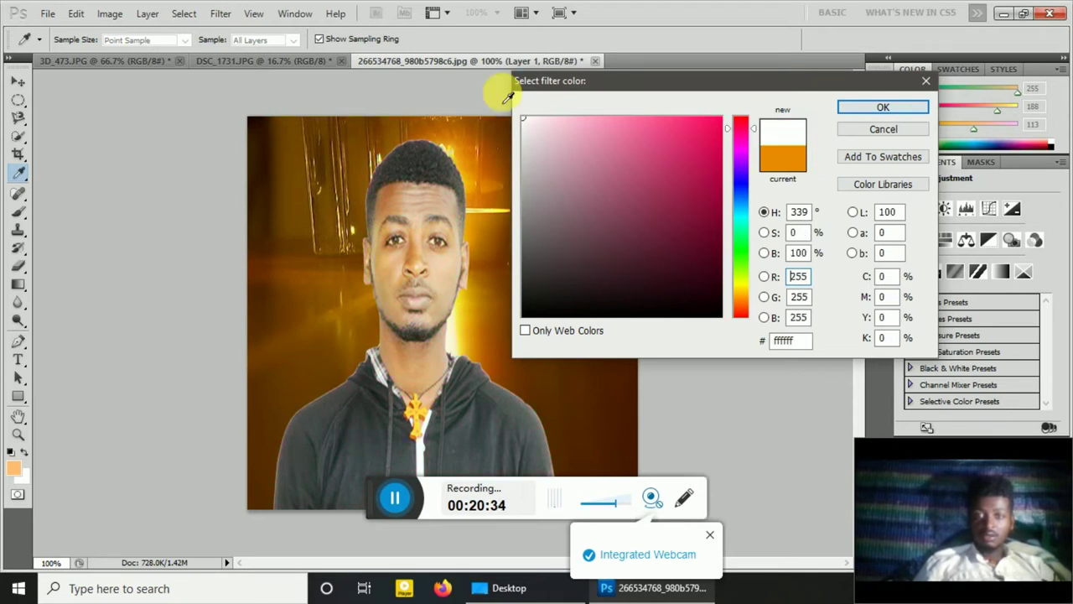
{"action": "mouse_move", "coordinate": [652, 125]}
{"action": "left_mouse_down"}
{"action": "mouse_move", "coordinate": [725, 124]}
{"action": "mouse_move", "coordinate": [702, 156]}
{"action": "left_mouse_up"}
{"action": "left_click", "coordinate": [885, 108]}
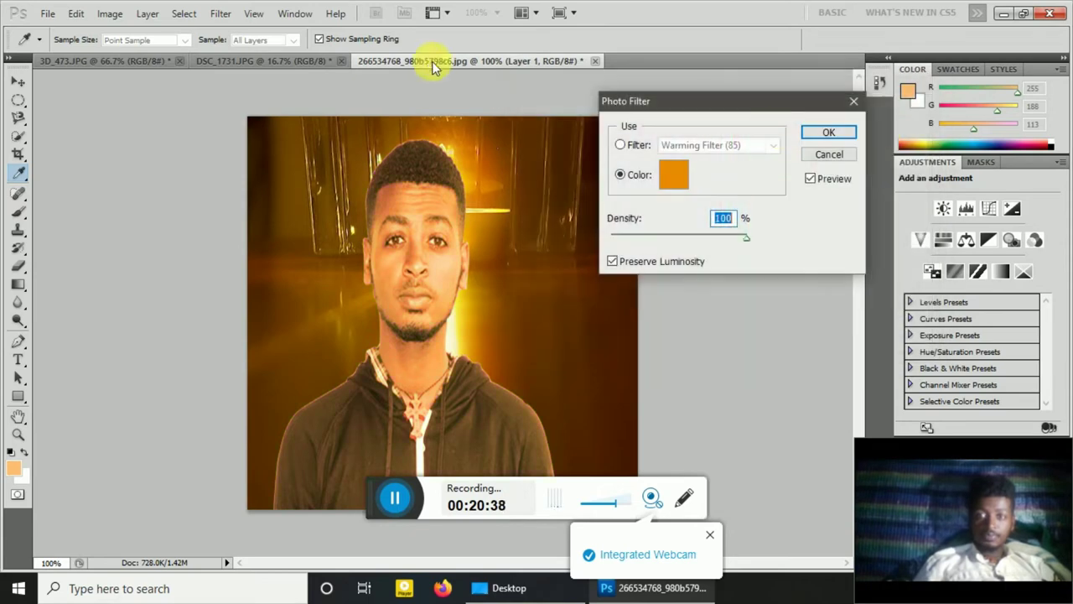
{"action": "left_click", "coordinate": [848, 101]}
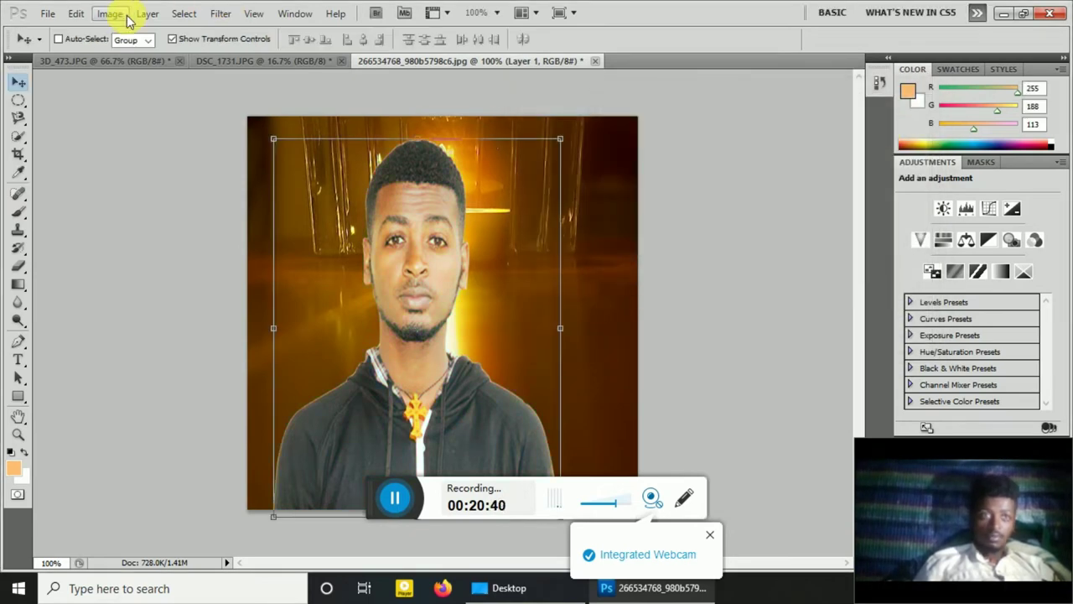
{"action": "left_click", "coordinate": [117, 15]}
{"action": "left_click", "coordinate": [352, 146]}
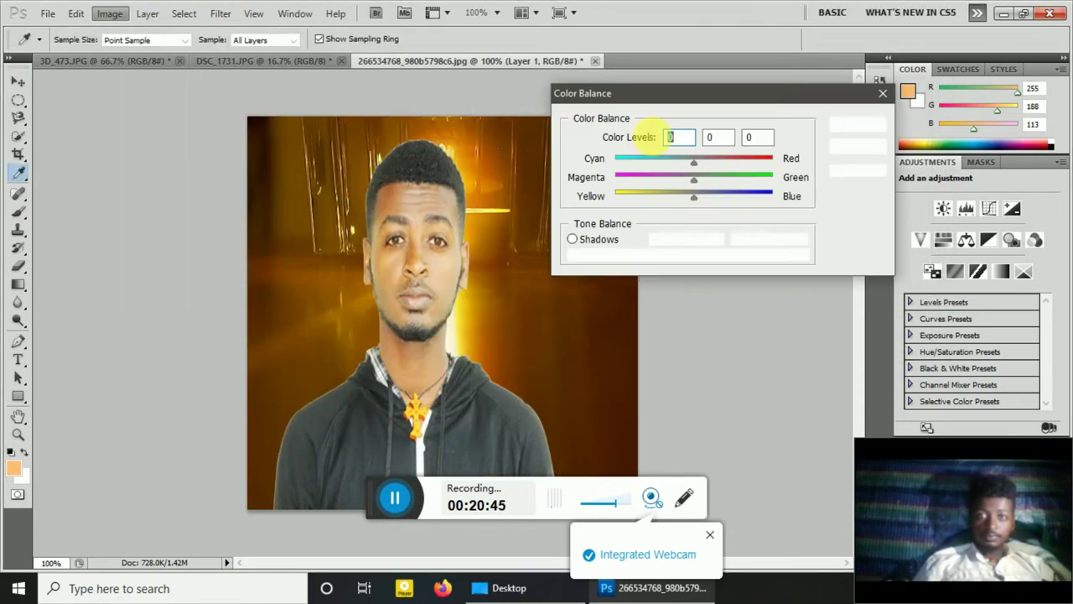
{"action": "key", "text": "Escape"}
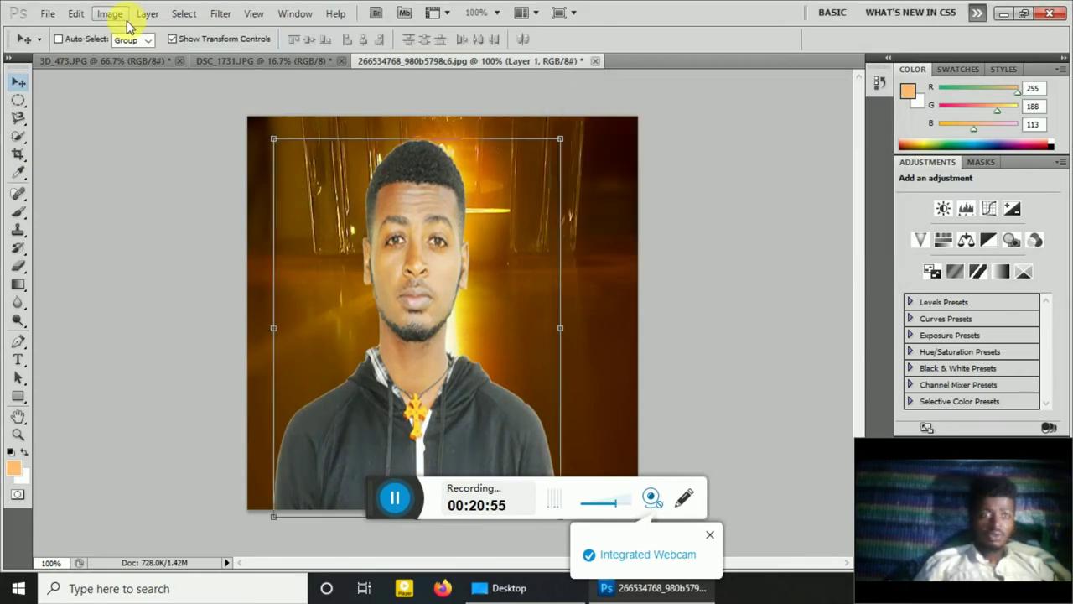
{"action": "left_click", "coordinate": [109, 15]}
{"action": "left_click", "coordinate": [328, 163]}
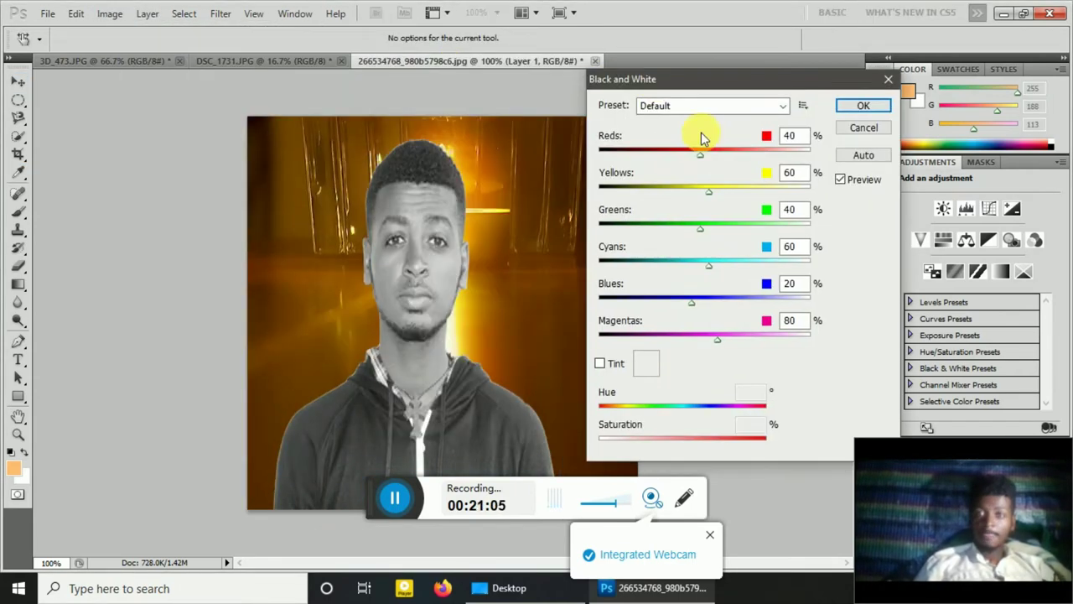
{"action": "mouse_move", "coordinate": [700, 151]}
{"action": "left_mouse_down"}
{"action": "mouse_move", "coordinate": [724, 156]}
{"action": "mouse_move", "coordinate": [717, 182]}
{"action": "left_mouse_up"}
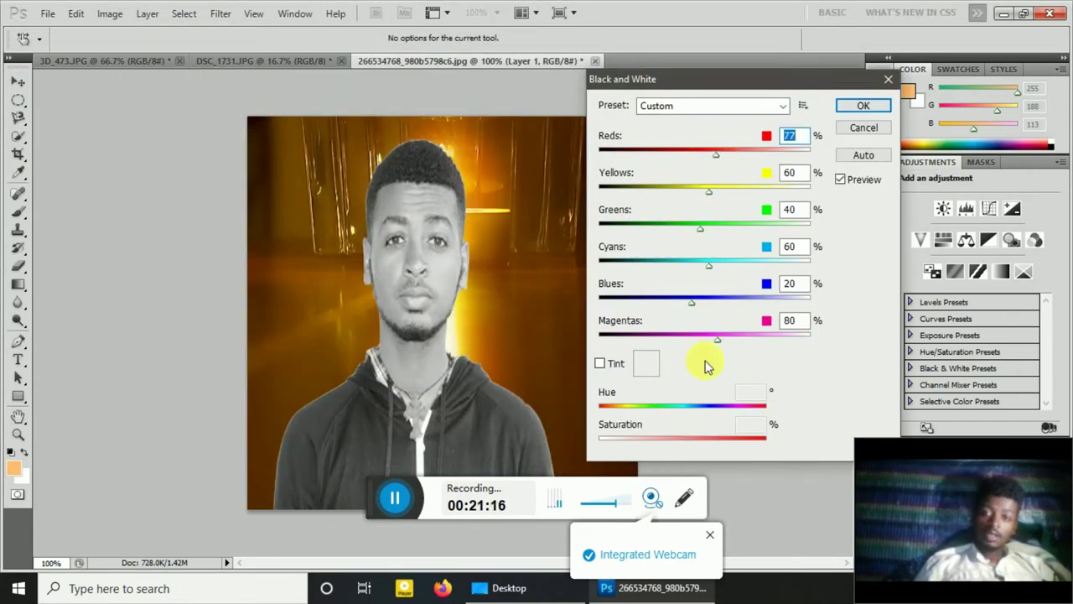
{"action": "left_click_drag", "start_coordinate": [643, 187], "coordinate": [683, 190]}
{"action": "left_click_drag", "start_coordinate": [715, 154], "coordinate": [779, 151]}
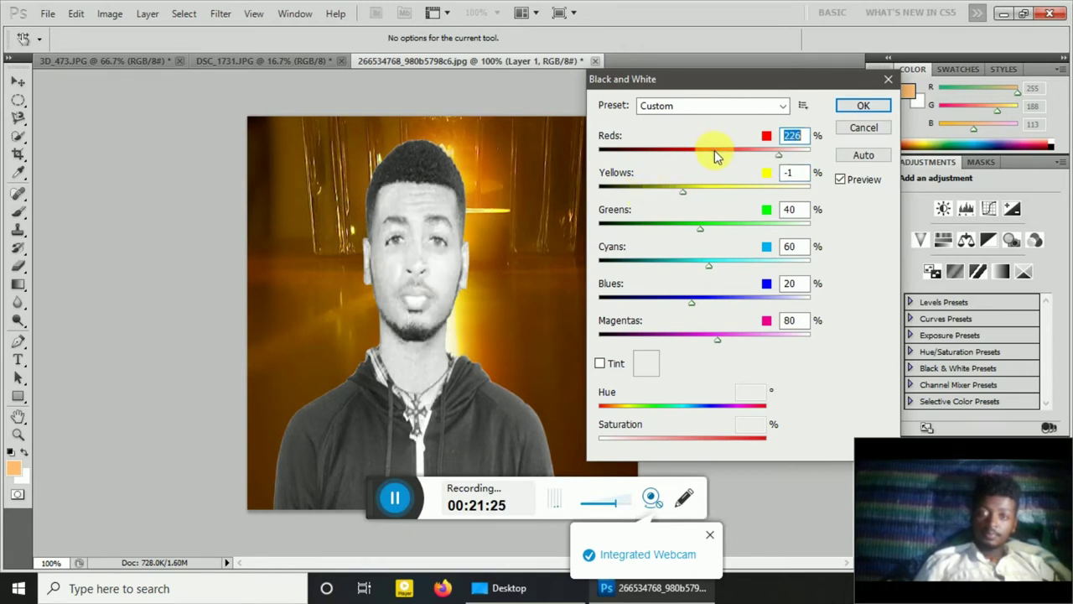
{"action": "left_click_drag", "start_coordinate": [714, 156], "coordinate": [707, 155]}
{"action": "left_click_drag", "start_coordinate": [684, 192], "coordinate": [715, 191]}
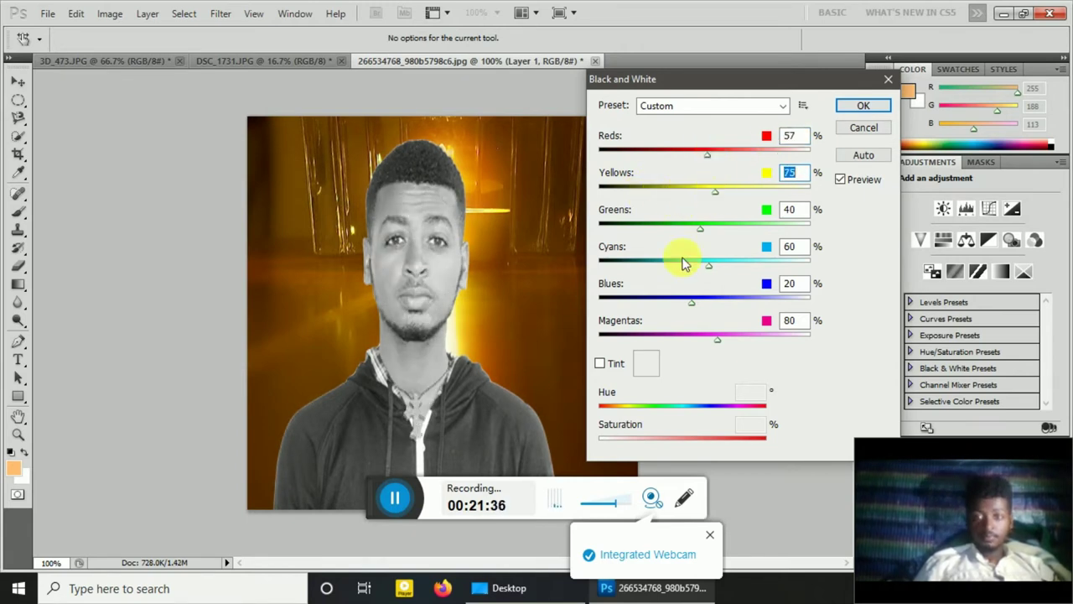
{"action": "left_click", "coordinate": [888, 79]}
{"action": "left_click", "coordinate": [110, 13]}
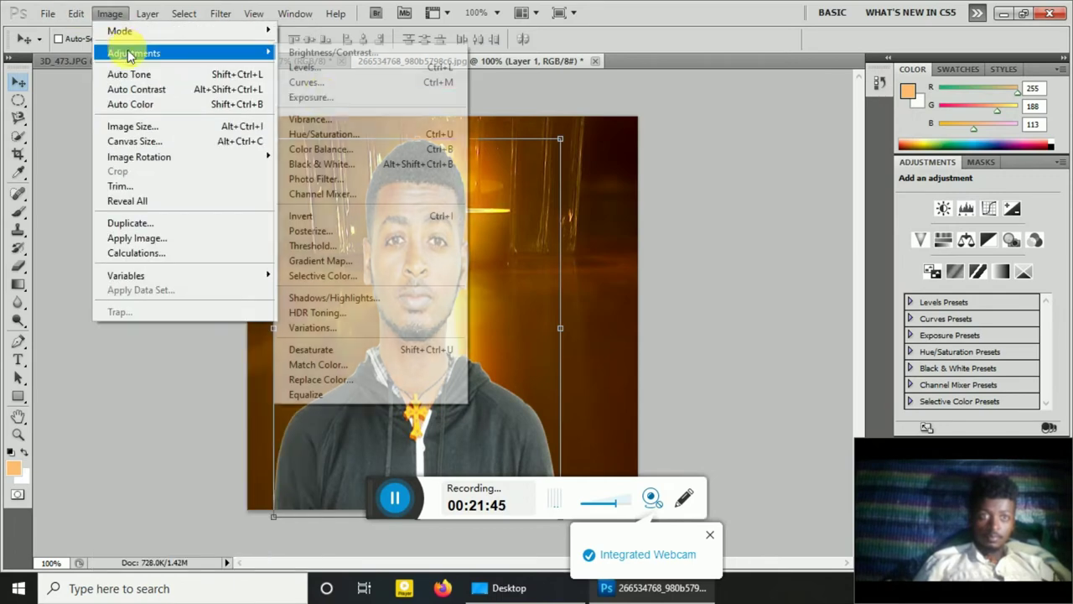
{"action": "left_click", "coordinate": [316, 178]}
{"action": "left_click", "coordinate": [826, 132]}
{"action": "left_click", "coordinate": [110, 14]}
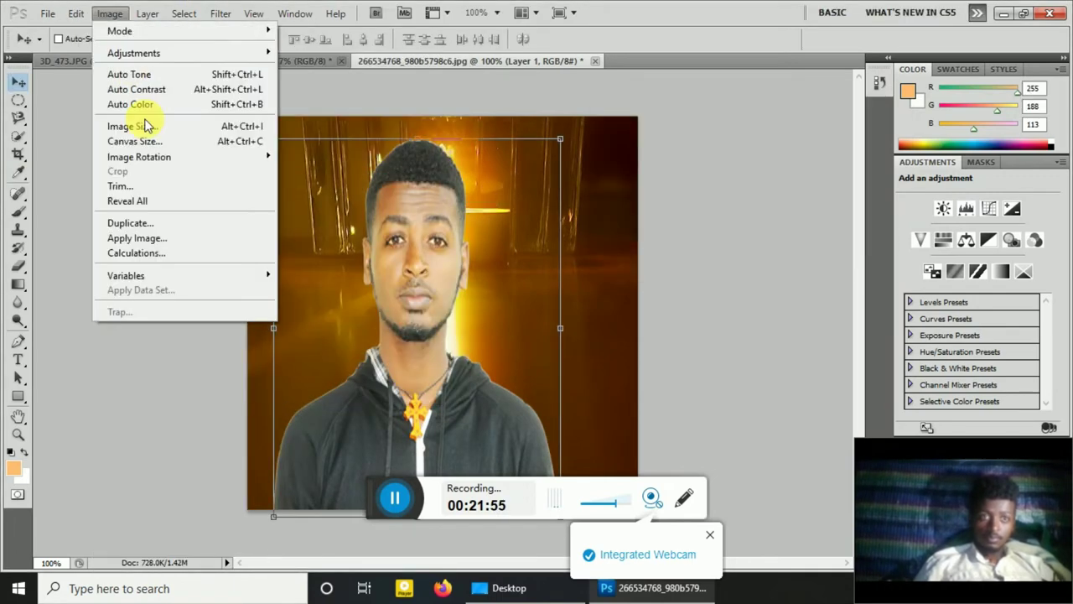
{"action": "left_click", "coordinate": [419, 192]}
{"action": "mouse_move", "coordinate": [748, 156]}
{"action": "left_mouse_down"}
{"action": "mouse_move", "coordinate": [711, 159]}
{"action": "mouse_move", "coordinate": [785, 167]}
{"action": "mouse_move", "coordinate": [749, 159]}
{"action": "left_mouse_up"}
{"action": "left_click_drag", "start_coordinate": [700, 196], "coordinate": [714, 195]}
{"action": "mouse_move", "coordinate": [700, 232]}
{"action": "left_mouse_down"}
{"action": "mouse_move", "coordinate": [719, 233]}
{"action": "mouse_move", "coordinate": [687, 232]}
{"action": "left_mouse_up"}
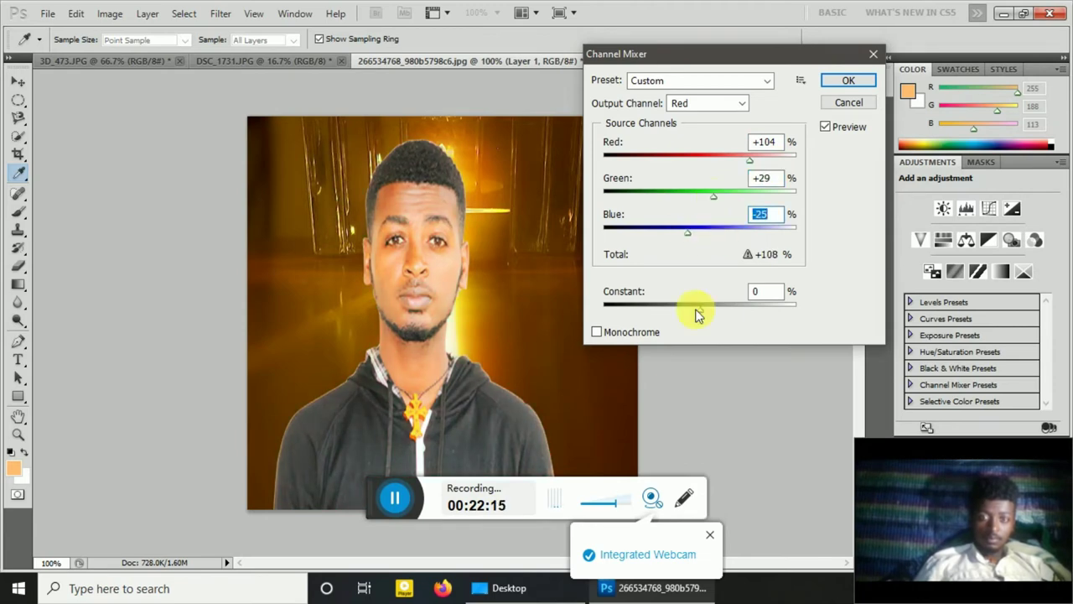
{"action": "mouse_move", "coordinate": [695, 315]}
{"action": "left_mouse_down"}
{"action": "mouse_move", "coordinate": [679, 313]}
{"action": "mouse_move", "coordinate": [713, 315]}
{"action": "left_mouse_up"}
{"action": "left_click_drag", "start_coordinate": [687, 232], "coordinate": [659, 235]}
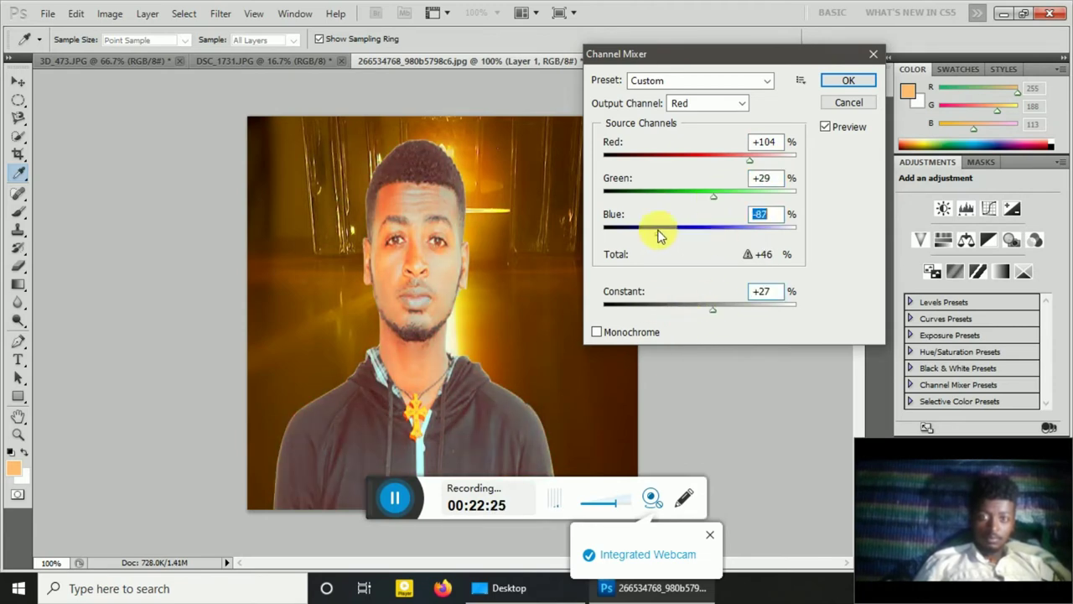
{"action": "mouse_move", "coordinate": [712, 309]}
{"action": "left_mouse_down"}
{"action": "mouse_move", "coordinate": [693, 307]}
{"action": "mouse_move", "coordinate": [704, 309]}
{"action": "left_mouse_up"}
{"action": "left_click_drag", "start_coordinate": [651, 232], "coordinate": [689, 232]}
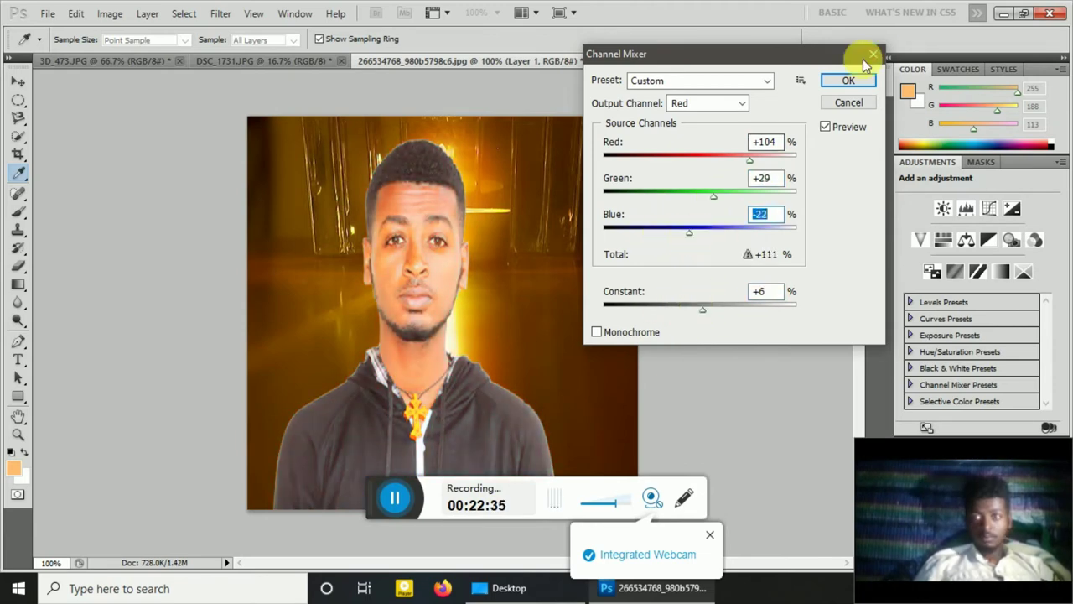
{"action": "key", "text": "Return"}
{"action": "key", "text": "v"}
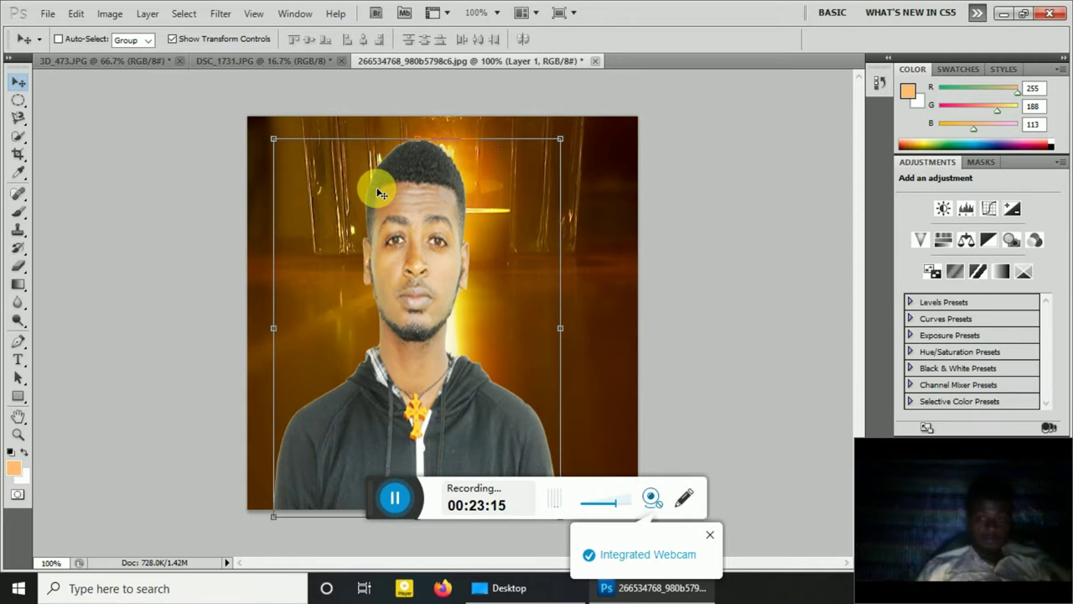
Alt-drag a duplicate of the man to sit beside the original
{"action": "mouse_move", "coordinate": [546, 192]}
{"action": "left_mouse_down"}
{"action": "mouse_move", "coordinate": [502, 251]}
{"action": "mouse_move", "coordinate": [303, 216]}
{"action": "mouse_move", "coordinate": [607, 244]}
{"action": "left_mouse_up"}
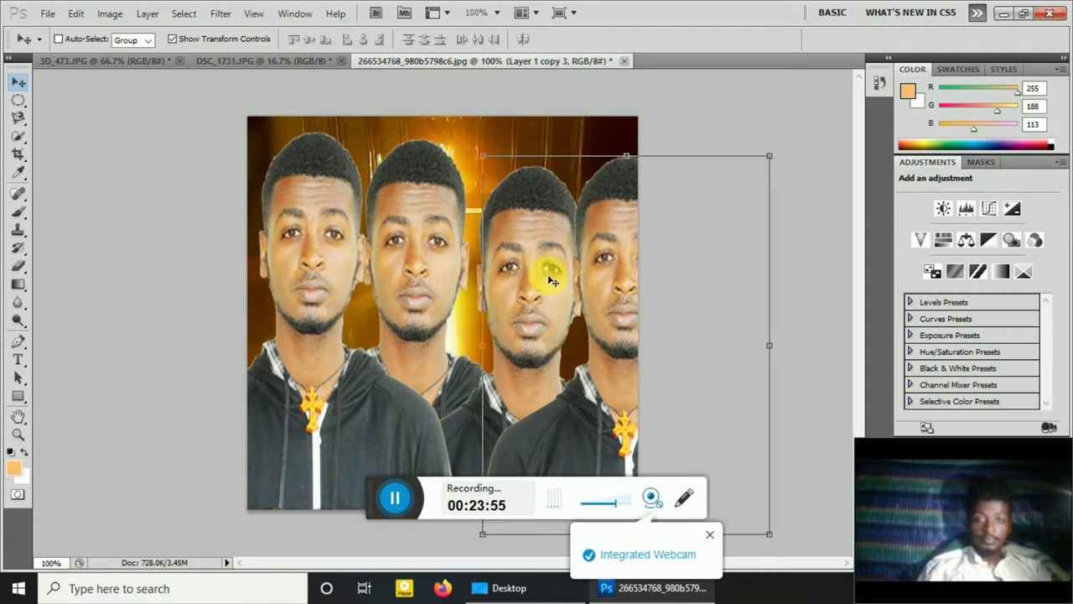
Shrink one copy into a small face at lower centre and another into the bottom-left corner
{"action": "mouse_move", "coordinate": [546, 270]}
{"action": "left_mouse_down"}
{"action": "mouse_move", "coordinate": [665, 137]}
{"action": "mouse_move", "coordinate": [563, 276]}
{"action": "left_mouse_up"}
{"action": "left_click", "coordinate": [792, 40]}
{"action": "left_click_drag", "start_coordinate": [899, 449], "coordinate": [713, 448]}
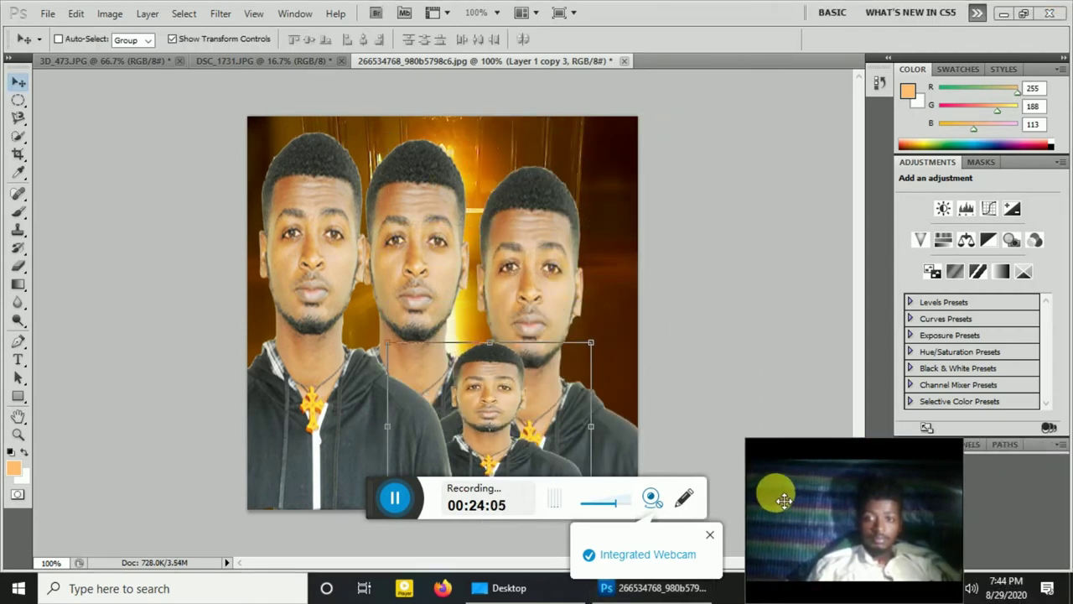
{"action": "left_click", "coordinate": [912, 444]}
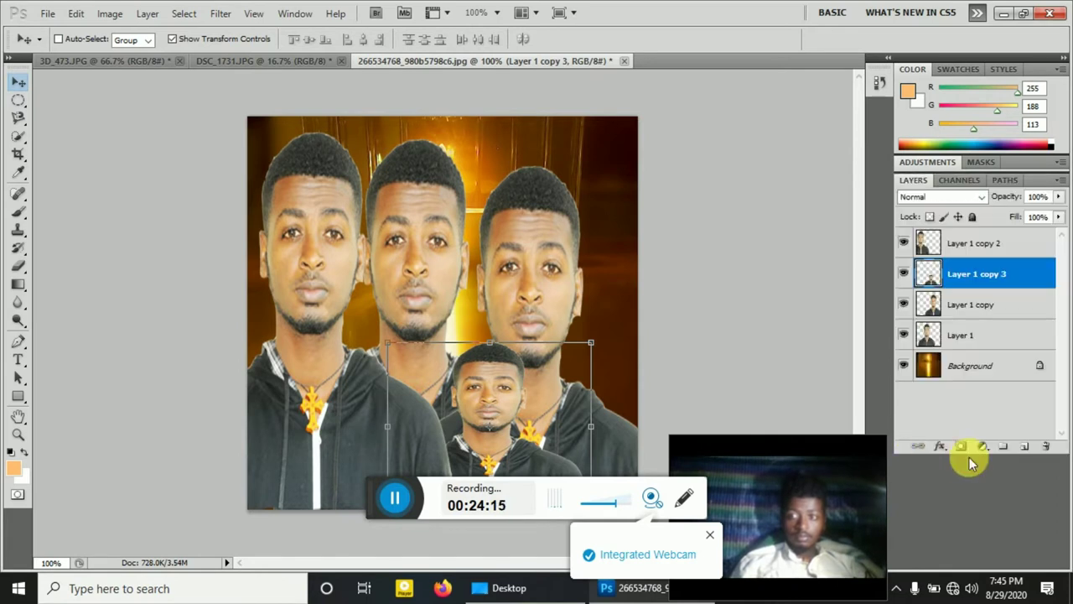
{"action": "left_click", "coordinate": [977, 243]}
{"action": "left_click_drag", "start_coordinate": [411, 117], "coordinate": [369, 383]}
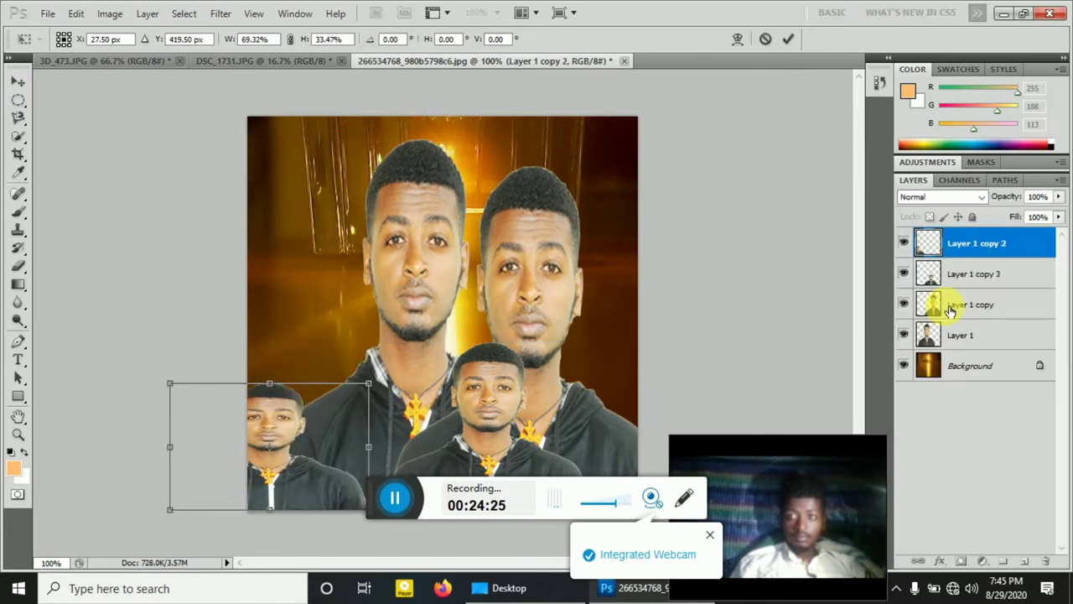
{"action": "left_click", "coordinate": [792, 40]}
Scale Layer 1 copy into the top right, then delete the bottom-left copy
{"action": "left_click", "coordinate": [951, 304]}
{"action": "key", "text": "ctrl+t"}
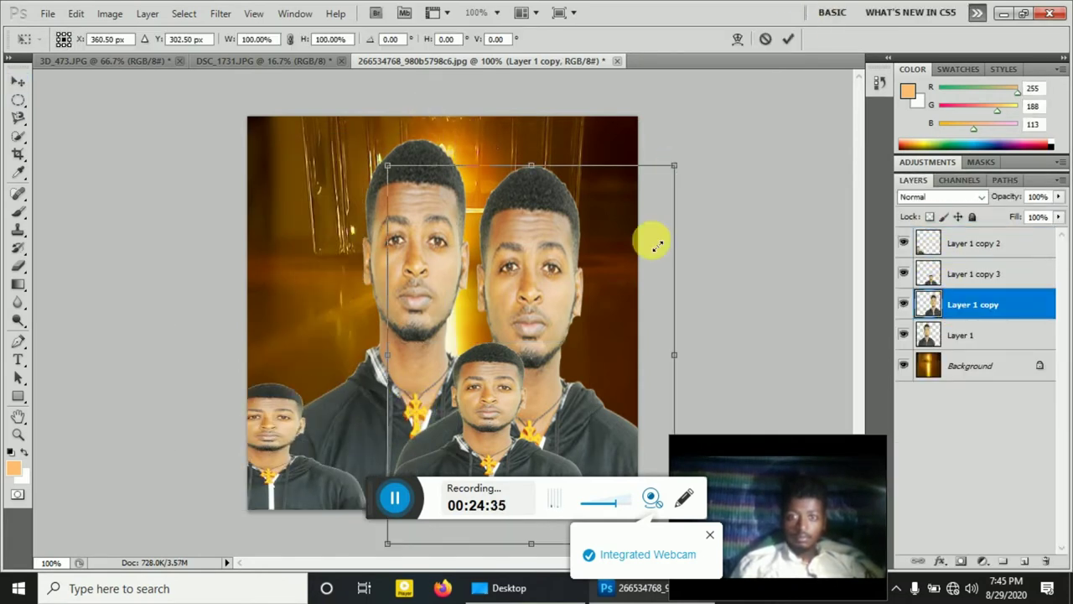
{"action": "mouse_move", "coordinate": [651, 240]}
{"action": "left_mouse_down"}
{"action": "mouse_move", "coordinate": [593, 329]}
{"action": "mouse_move", "coordinate": [594, 184]}
{"action": "mouse_move", "coordinate": [660, 150]}
{"action": "left_mouse_up"}
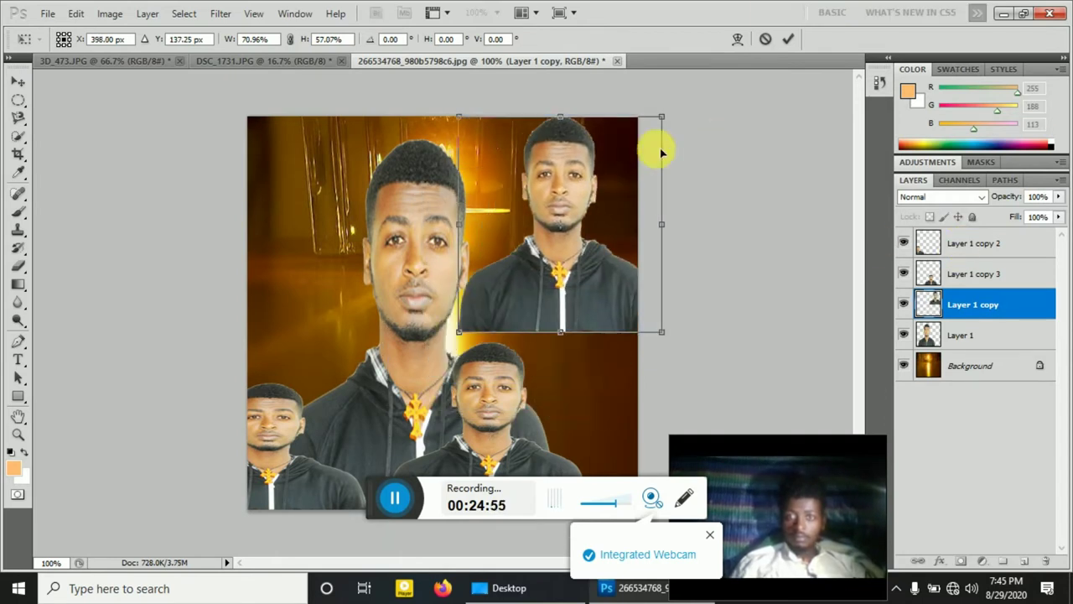
{"action": "key", "text": "Return"}
{"action": "left_click", "coordinate": [960, 245]}
{"action": "key", "text": "Delete"}
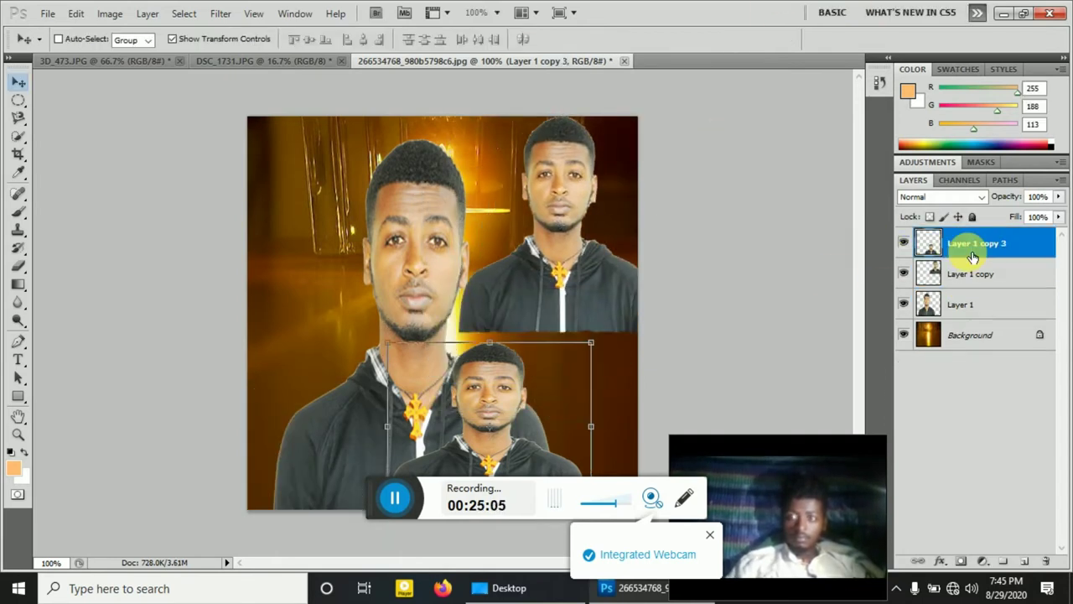
{"action": "key", "text": "Delete"}
{"action": "key", "text": "Delete"}
Shrink the man and move him to the top-left, stretching him toward the canvas middle
{"action": "left_click_drag", "start_coordinate": [637, 118], "coordinate": [478, 388]}
{"action": "left_click_drag", "start_coordinate": [270, 419], "coordinate": [256, 352]}
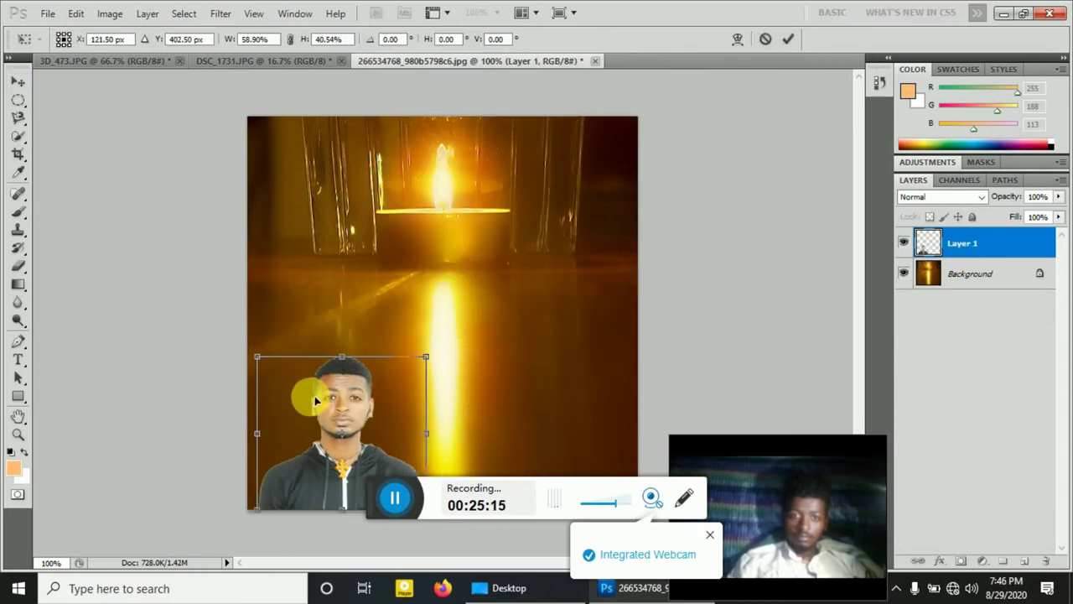
{"action": "left_click_drag", "start_coordinate": [311, 395], "coordinate": [299, 138]}
{"action": "left_click", "coordinate": [18, 99]}
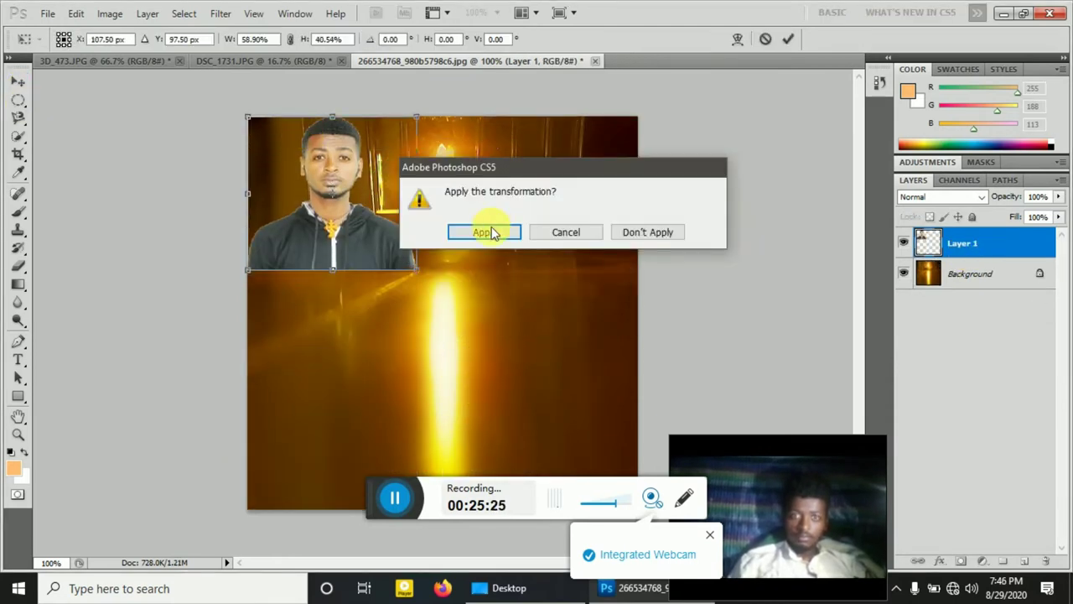
{"action": "left_click", "coordinate": [491, 230]}
{"action": "left_click", "coordinate": [18, 81]}
{"action": "left_click_drag", "start_coordinate": [333, 269], "coordinate": [333, 287]}
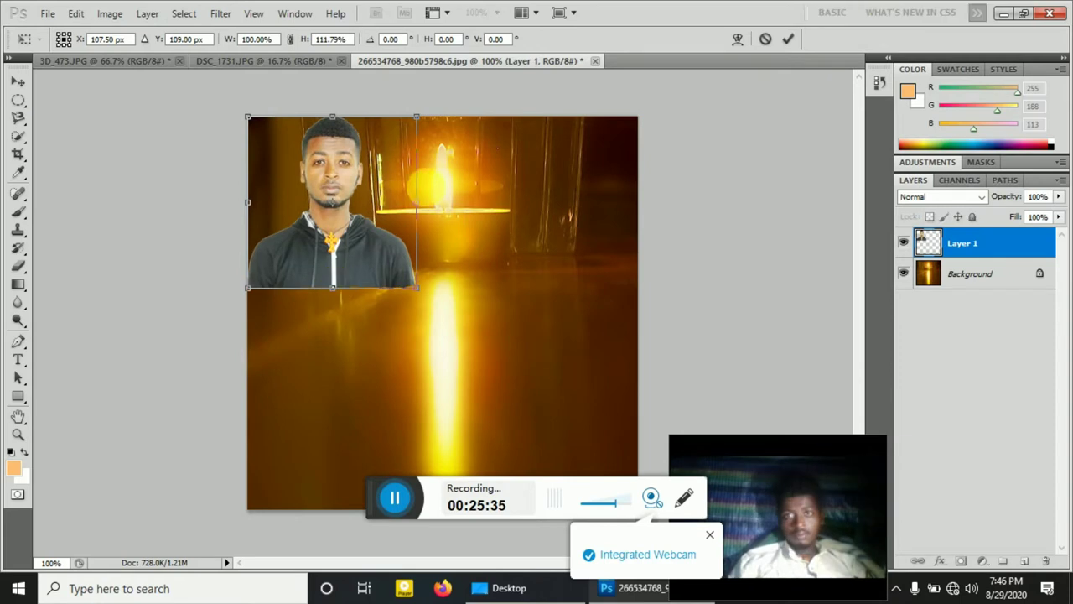
{"action": "left_click", "coordinate": [795, 39]}
Remove a stray copy and scale the man's figure down from a corner
{"action": "left_click_drag", "start_coordinate": [338, 169], "coordinate": [507, 164]}
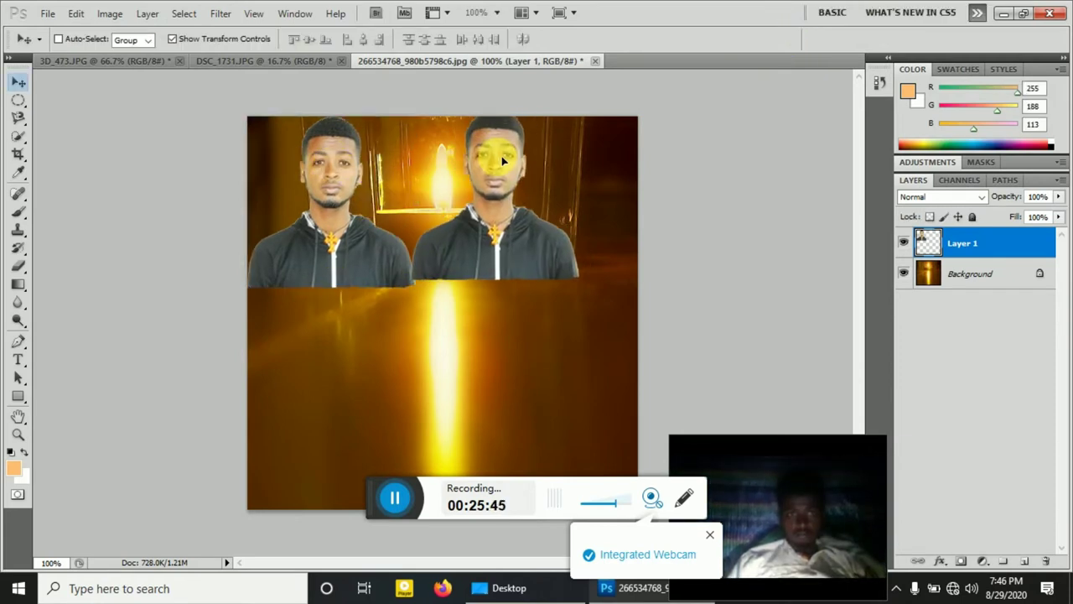
{"action": "key", "text": "Delete"}
{"action": "key", "text": "ctrl+t"}
{"action": "left_click_drag", "start_coordinate": [417, 288], "coordinate": [379, 264]}
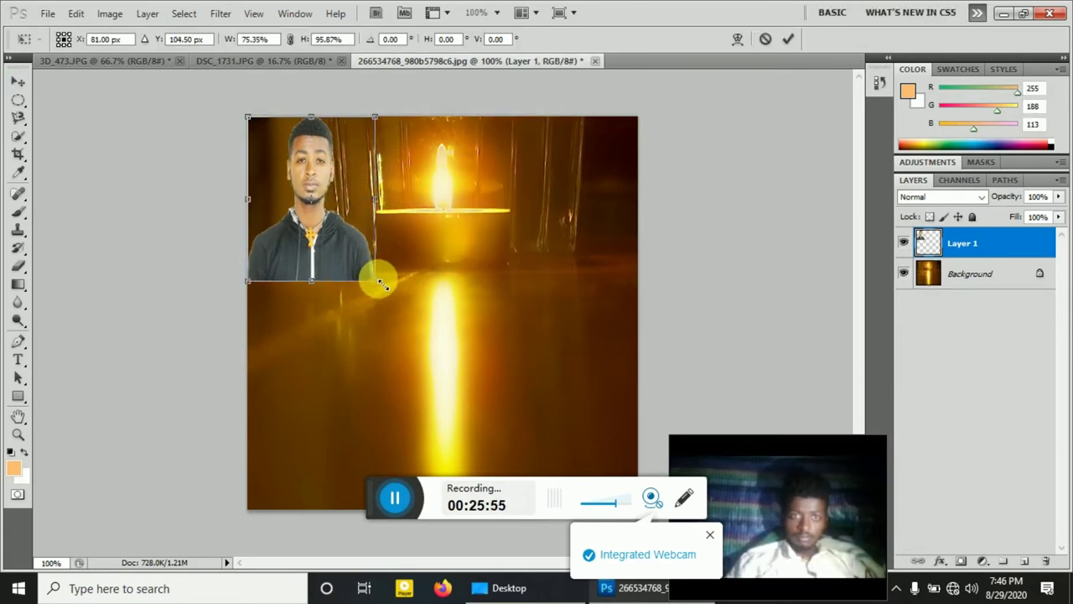
{"action": "left_click", "coordinate": [788, 39]}
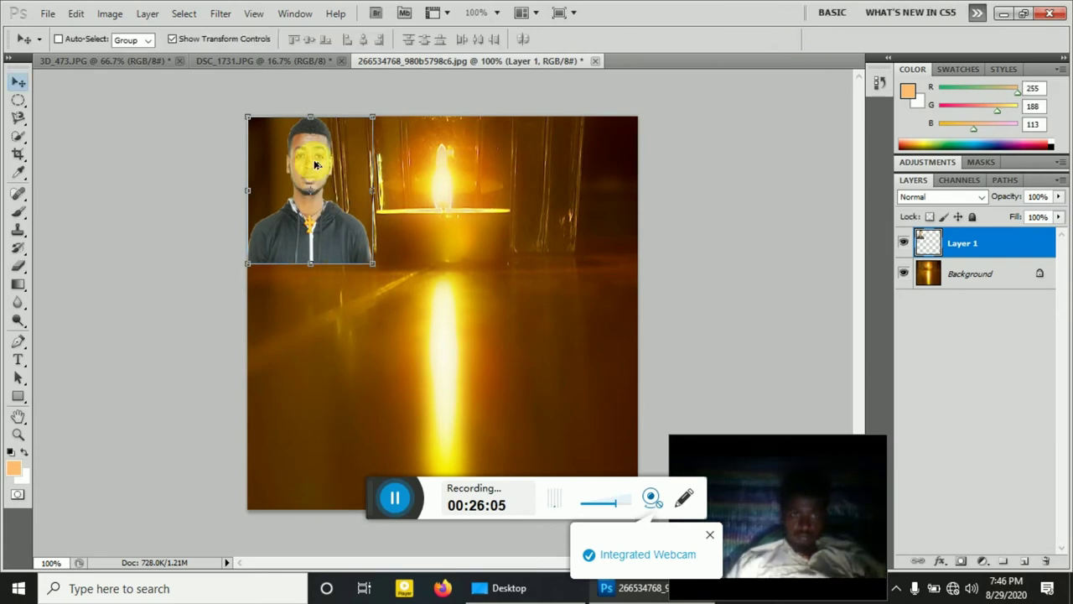
Add copies of the man across the top row and undo an accidental extra copy
{"action": "mouse_move", "coordinate": [311, 187]}
{"action": "left_mouse_down"}
{"action": "mouse_move", "coordinate": [446, 159]}
{"action": "mouse_move", "coordinate": [586, 169]}
{"action": "left_mouse_up"}
{"action": "key", "text": "ctrl+j"}
{"action": "key", "text": "ctrl+j"}
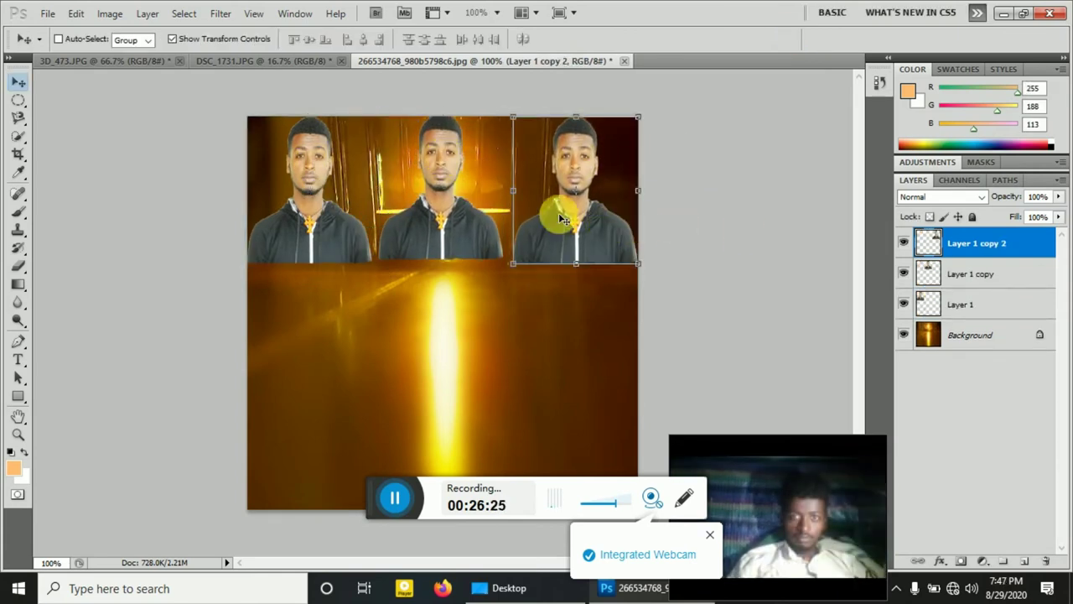
{"action": "left_click", "coordinate": [985, 273]}
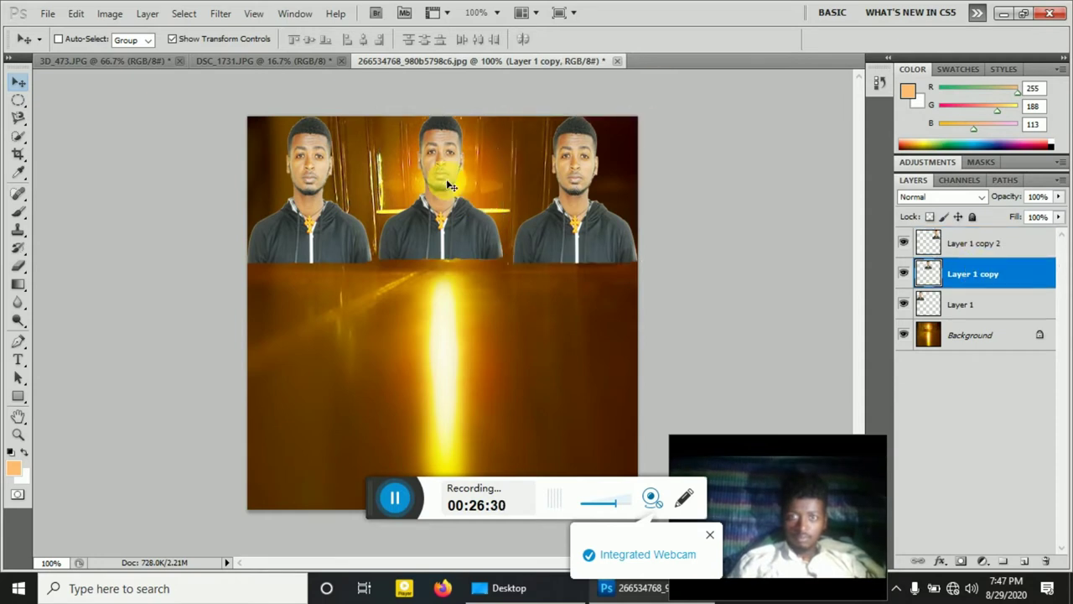
{"action": "left_click", "coordinate": [958, 302]}
{"action": "left_click", "coordinate": [349, 217]}
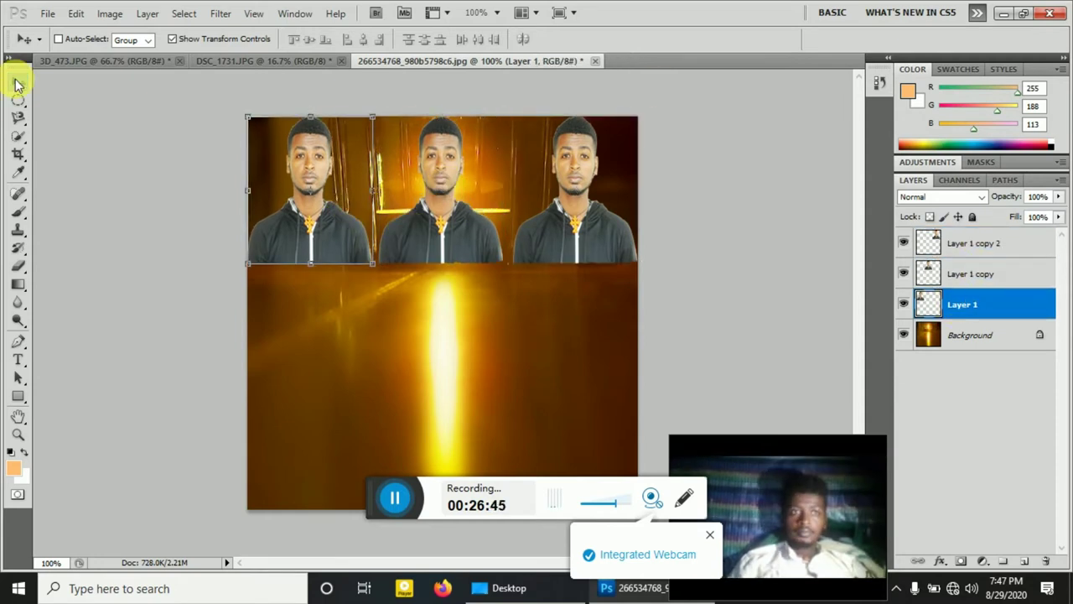
{"action": "left_click", "coordinate": [479, 202], "text": "ctrl"}
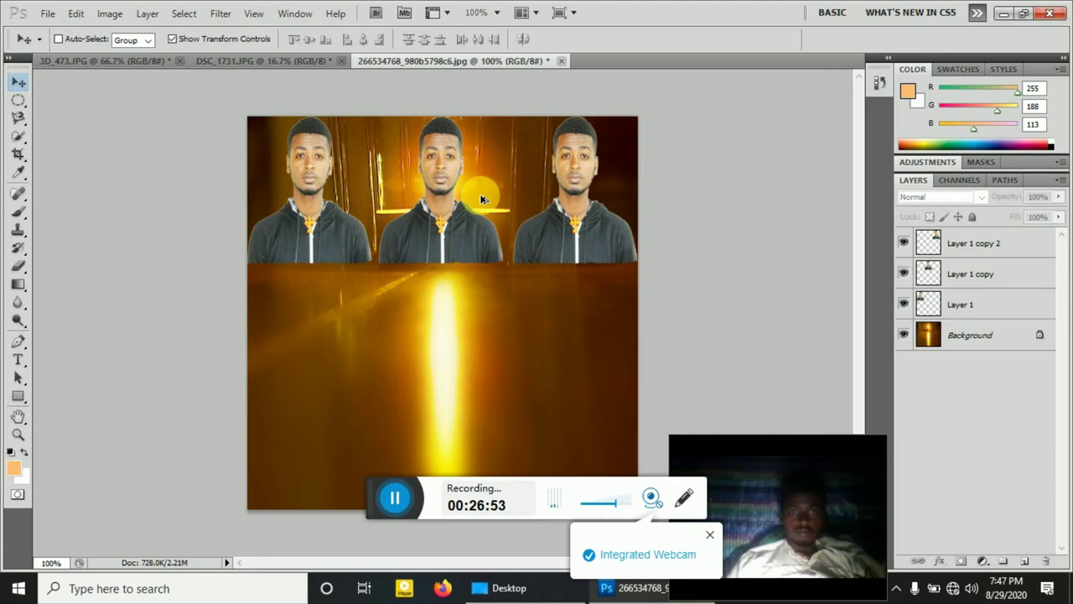
{"action": "left_click", "coordinate": [555, 187]}
{"action": "left_click", "coordinate": [525, 232]}
{"action": "left_click", "coordinate": [541, 252], "text": "ctrl"}
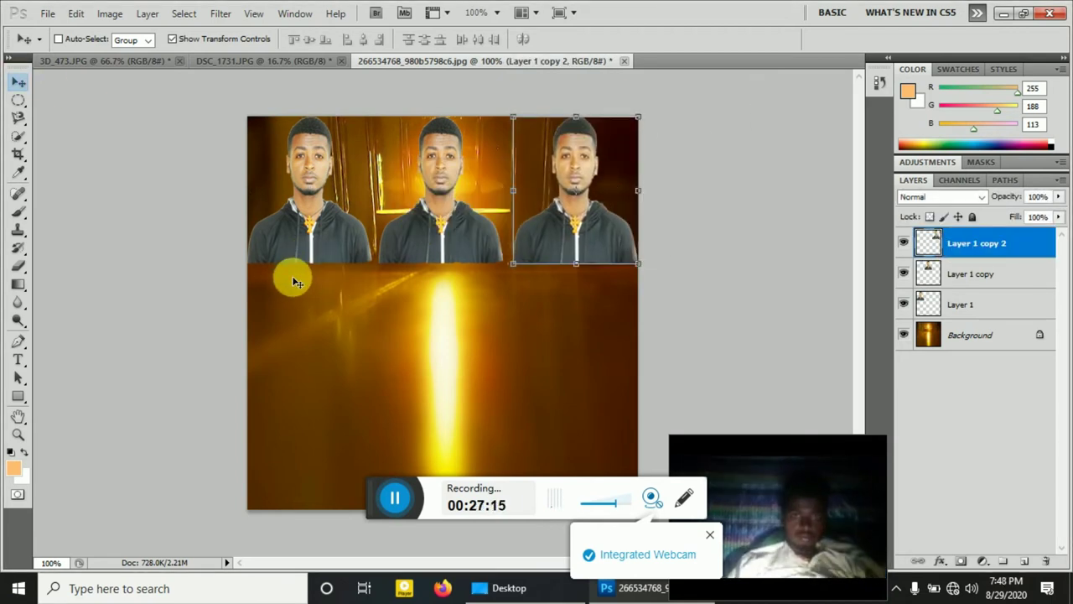
{"action": "left_click_drag", "start_coordinate": [298, 211], "coordinate": [347, 210]}
{"action": "key", "text": "ctrl+z"}
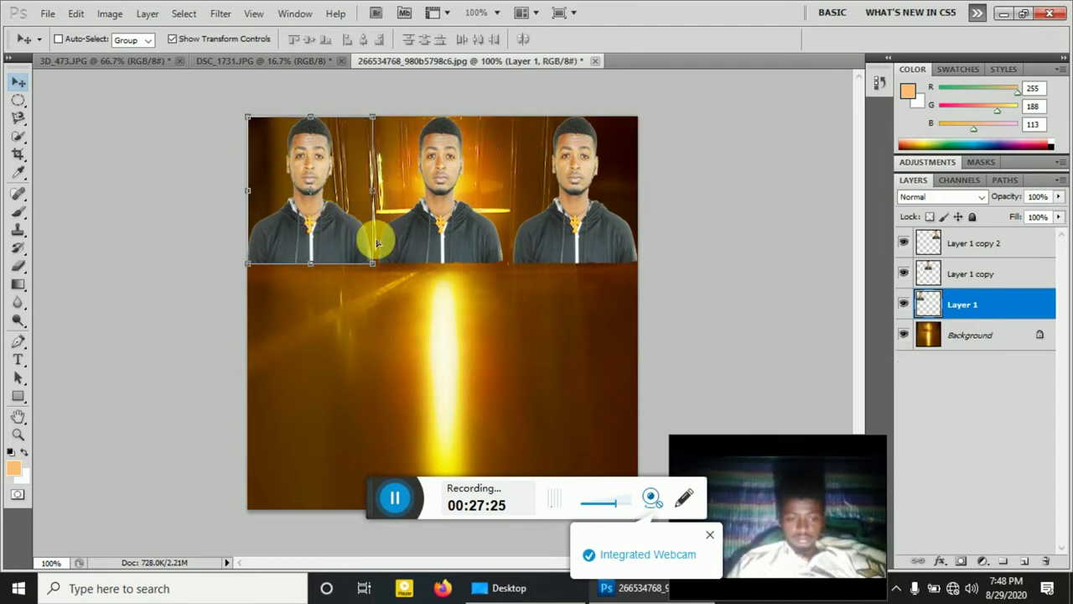
Select all three figures and duplicate the row below the original row
{"action": "left_click", "coordinate": [439, 173], "text": "ctrl"}
{"action": "left_click", "coordinate": [575, 198], "text": "ctrl"}
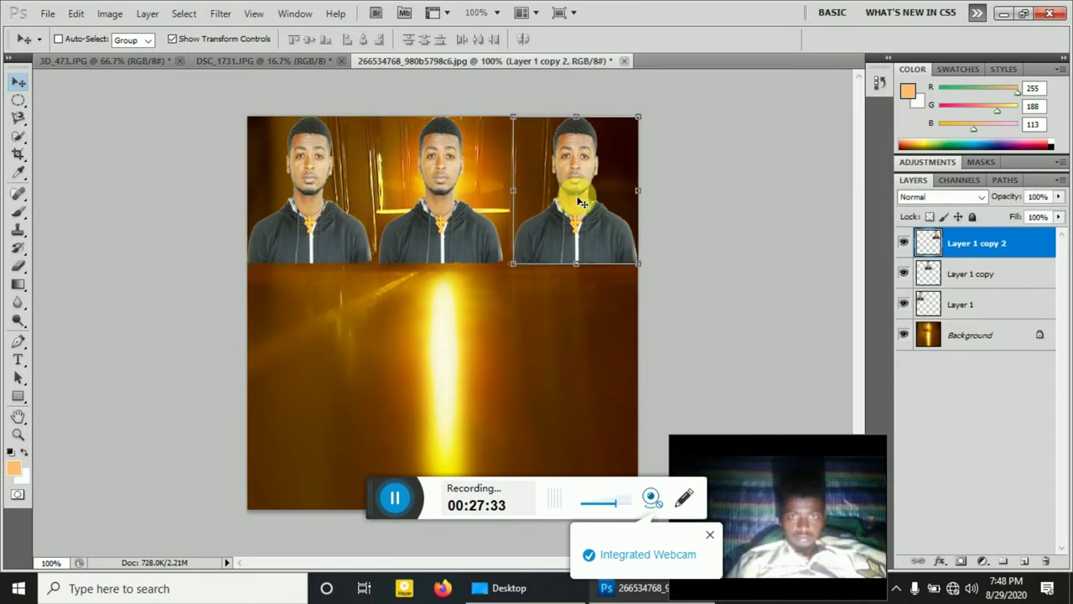
{"action": "left_click", "coordinate": [403, 304], "text": "ctrl"}
{"action": "key", "text": "ctrl+alt+a"}
{"action": "mouse_move", "coordinate": [443, 148]}
{"action": "left_mouse_down"}
{"action": "mouse_move", "coordinate": [450, 315]}
{"action": "mouse_move", "coordinate": [439, 316]}
{"action": "mouse_move", "coordinate": [439, 395]}
{"action": "left_mouse_up"}
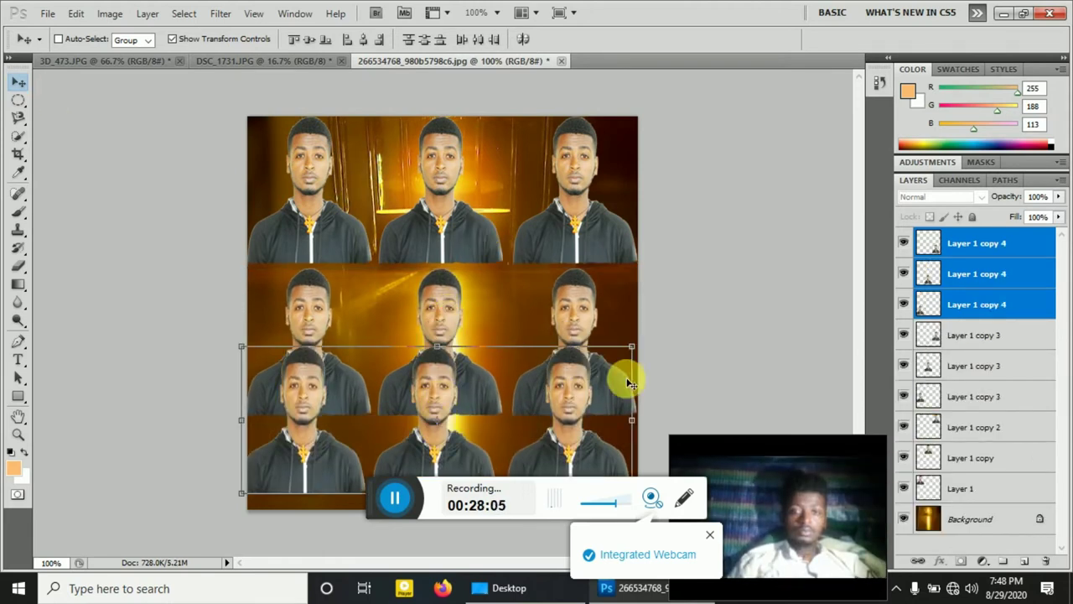
Shrink the lowest row of figures and move it down, then transform the middle and bottom rows together
{"action": "left_click_drag", "start_coordinate": [631, 346], "coordinate": [620, 398]}
{"action": "left_click_drag", "start_coordinate": [514, 424], "coordinate": [515, 443]}
{"action": "left_click", "coordinate": [788, 38]}
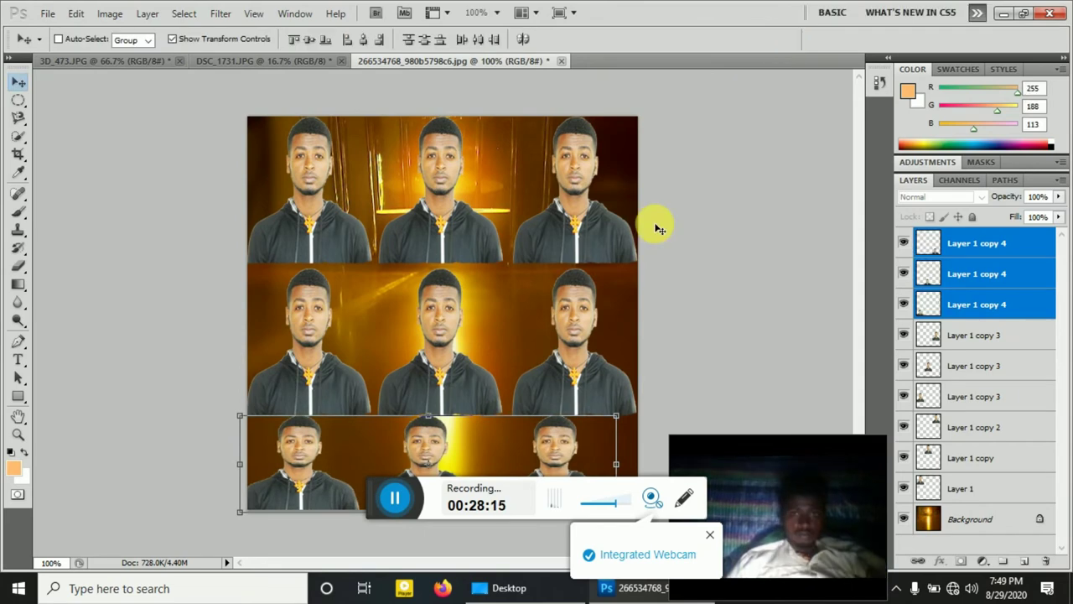
{"action": "left_click", "coordinate": [975, 335]}
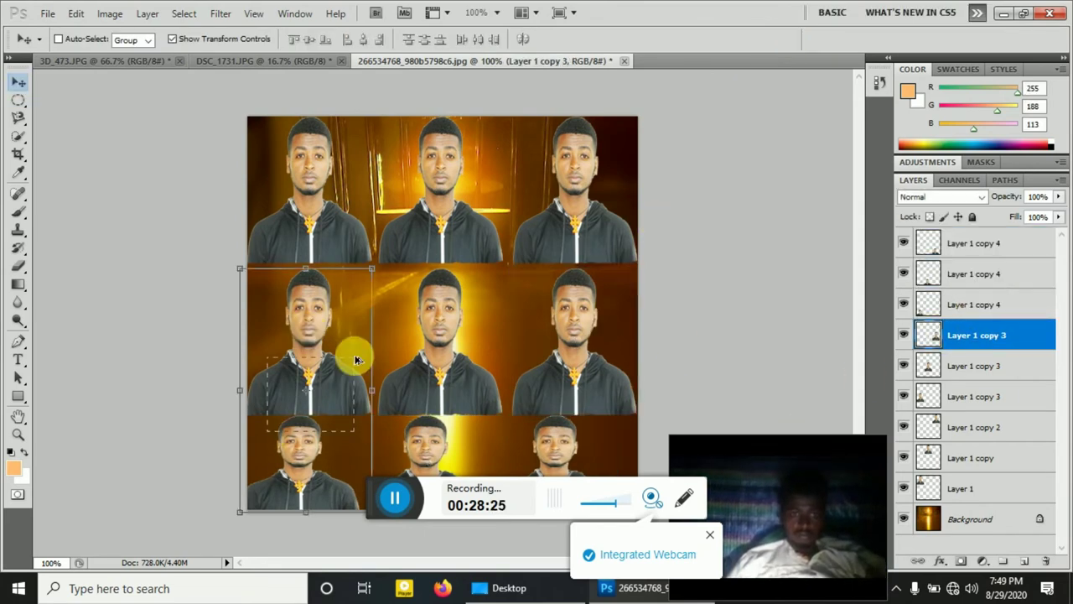
{"action": "left_click", "coordinate": [610, 293], "text": "ctrl+shift"}
{"action": "key", "text": "ctrl+t"}
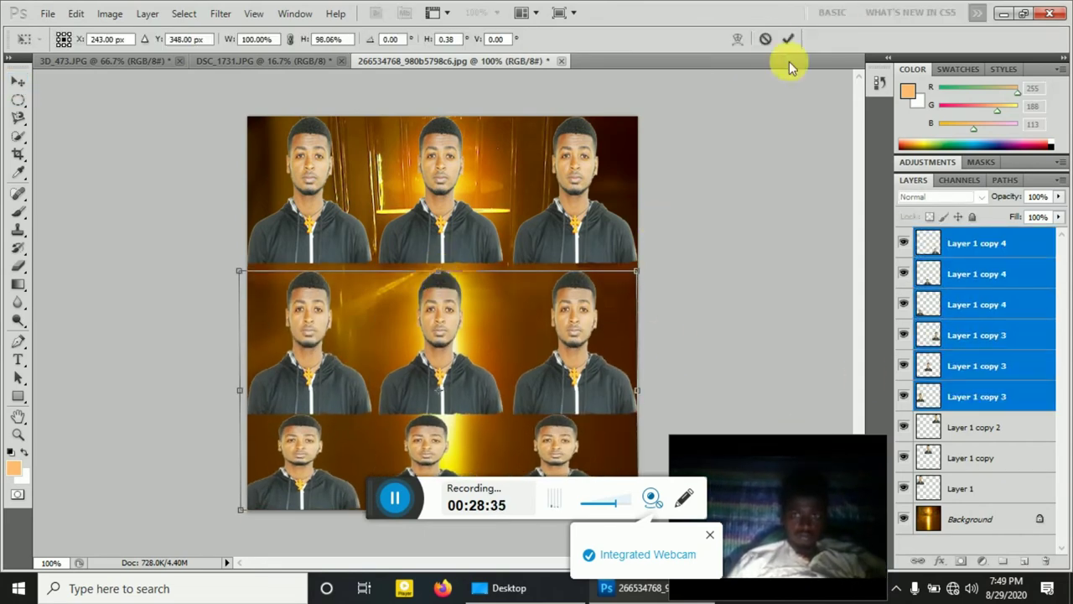
{"action": "left_click", "coordinate": [788, 40]}
Squash the three top-row figures to about 72% of their height
{"action": "left_click", "coordinate": [974, 428]}
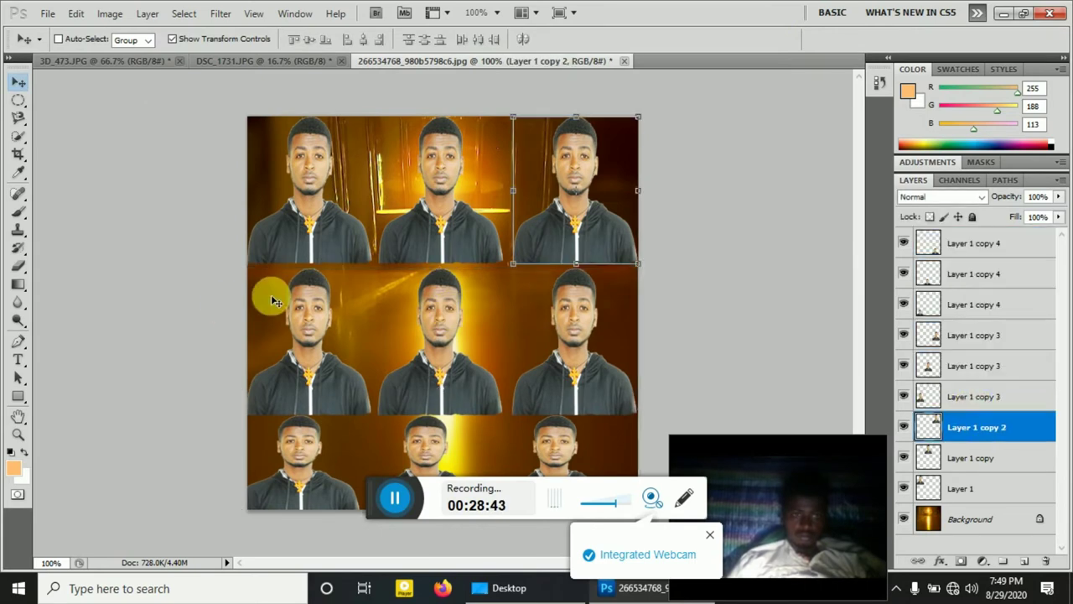
{"action": "left_click", "coordinate": [260, 154], "text": "ctrl+shift"}
{"action": "left_click", "coordinate": [440, 168], "text": "ctrl+shift"}
{"action": "key", "text": "ctrl+t"}
{"action": "left_click_drag", "start_coordinate": [443, 263], "coordinate": [442, 222]}
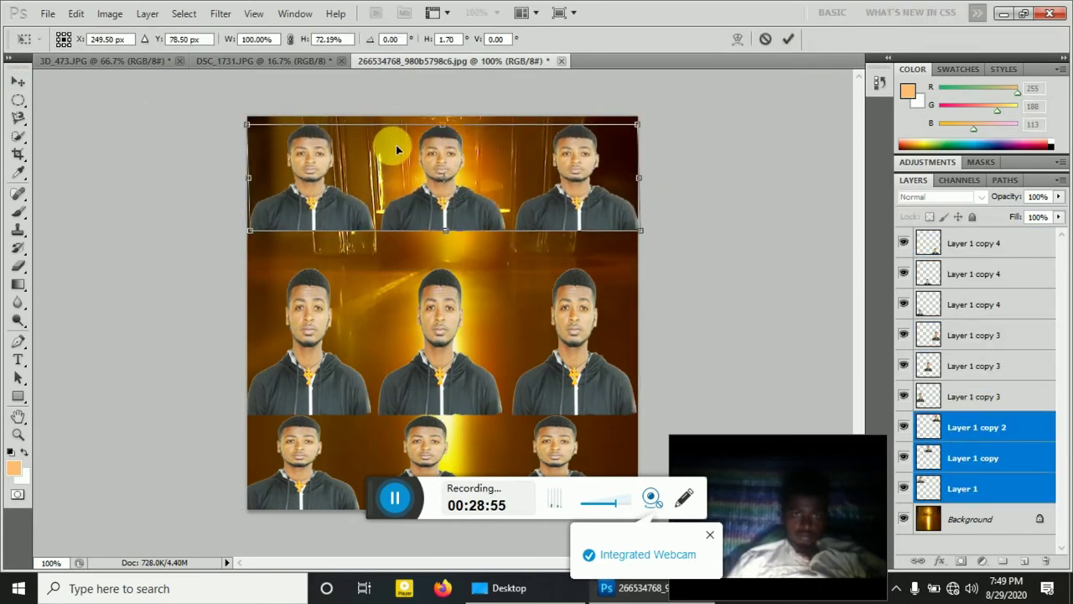
{"action": "key", "text": "Return"}
Squash the three middle-row figures and move them up under the top row
{"action": "left_click", "coordinate": [456, 320], "text": "ctrl"}
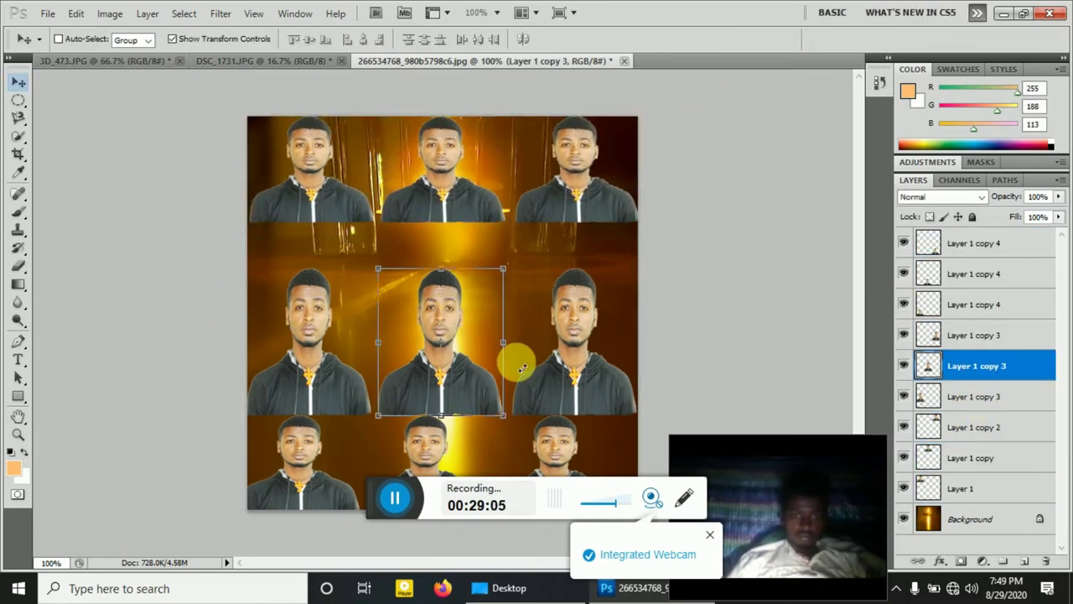
{"action": "left_click", "coordinate": [576, 335], "text": "ctrl+shift"}
{"action": "left_click", "coordinate": [310, 336], "text": "ctrl+shift"}
{"action": "key", "text": "ctrl+t"}
{"action": "left_click_drag", "start_coordinate": [443, 416], "coordinate": [383, 277]}
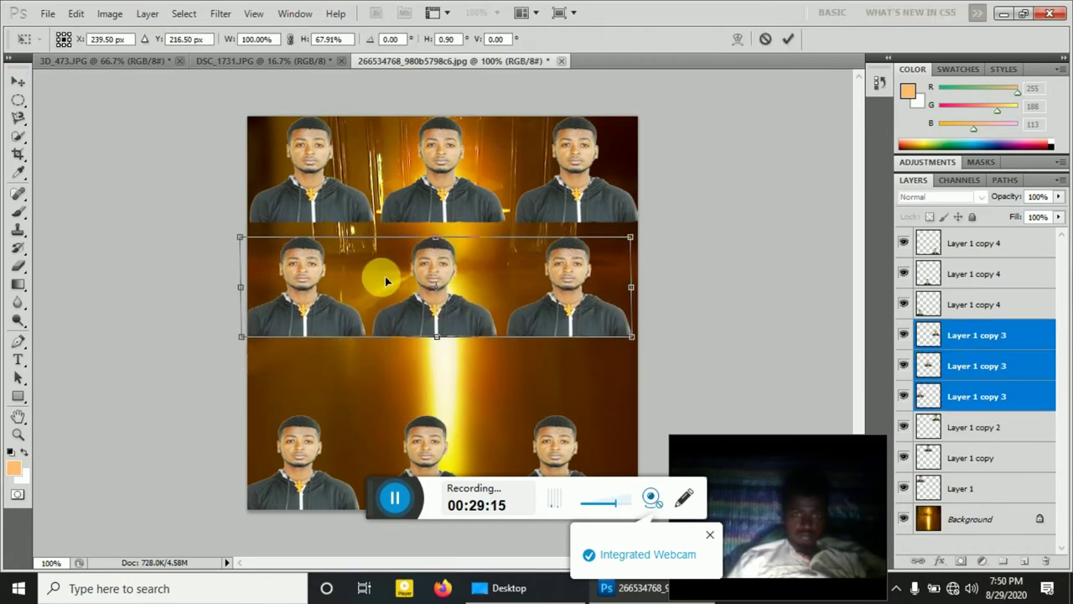
{"action": "left_click_drag", "start_coordinate": [444, 354], "coordinate": [445, 362]}
{"action": "key", "text": "Return"}
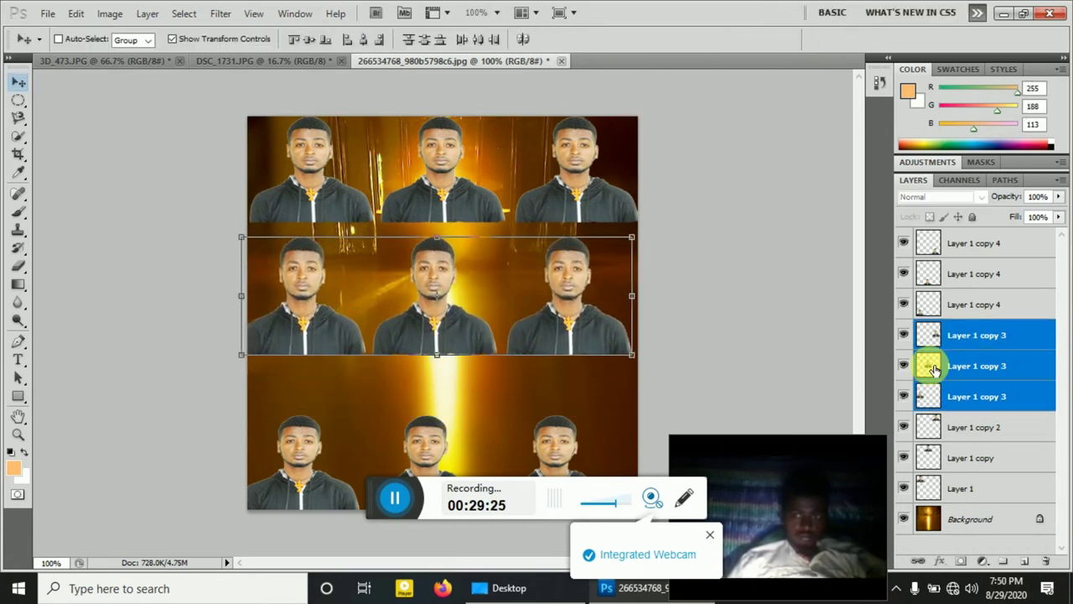
Stretch the three bottom-row figures taller so they reach the canvas bottom
{"action": "left_click", "coordinate": [964, 427]}
{"action": "left_click", "coordinate": [292, 444], "text": "ctrl"}
{"action": "left_click", "coordinate": [958, 307]}
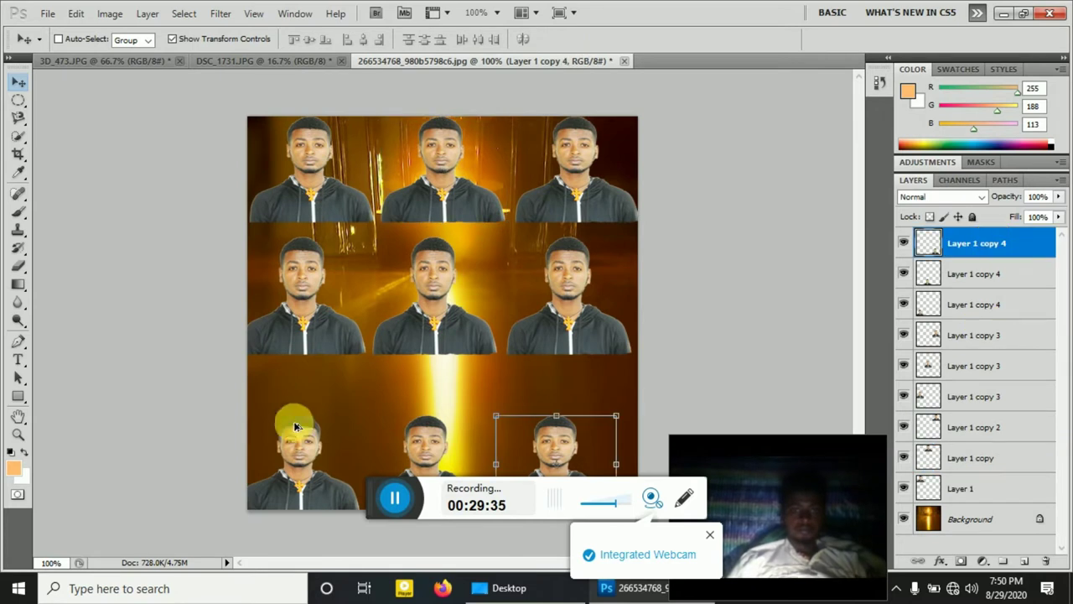
{"action": "left_click", "coordinate": [292, 421], "text": "ctrl+shift"}
{"action": "left_click", "coordinate": [419, 416], "text": "ctrl+shift"}
{"action": "left_click_drag", "start_coordinate": [417, 415], "coordinate": [428, 375]}
{"action": "left_click", "coordinate": [780, 38]}
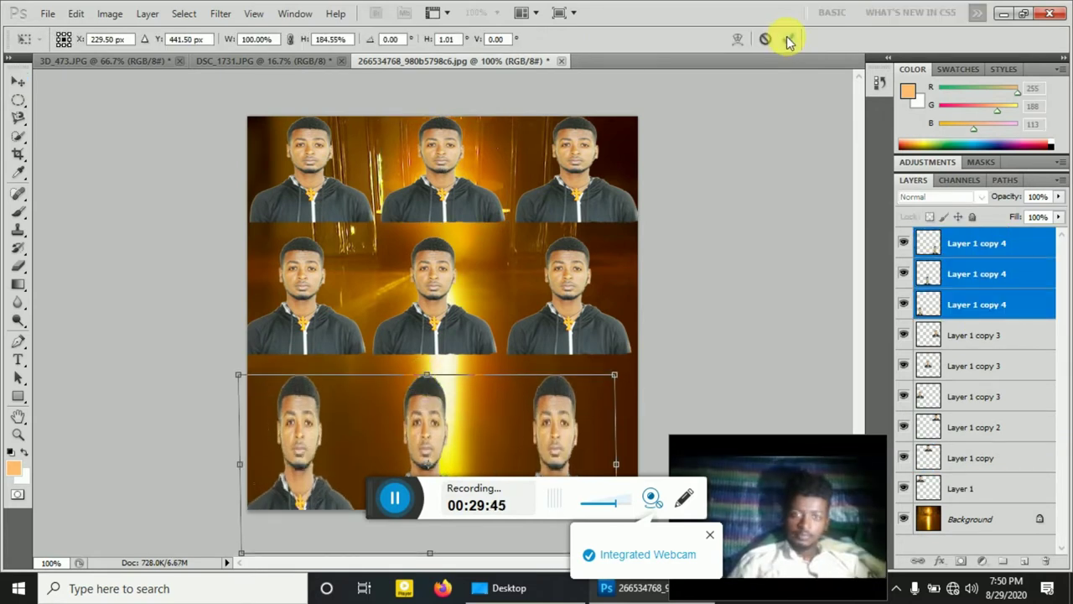
Zoom in and out to inspect the row seams across the whole nine-figure grid
{"action": "left_click", "coordinate": [18, 435]}
{"action": "left_click", "coordinate": [76, 39]}
{"action": "left_click", "coordinate": [378, 179]}
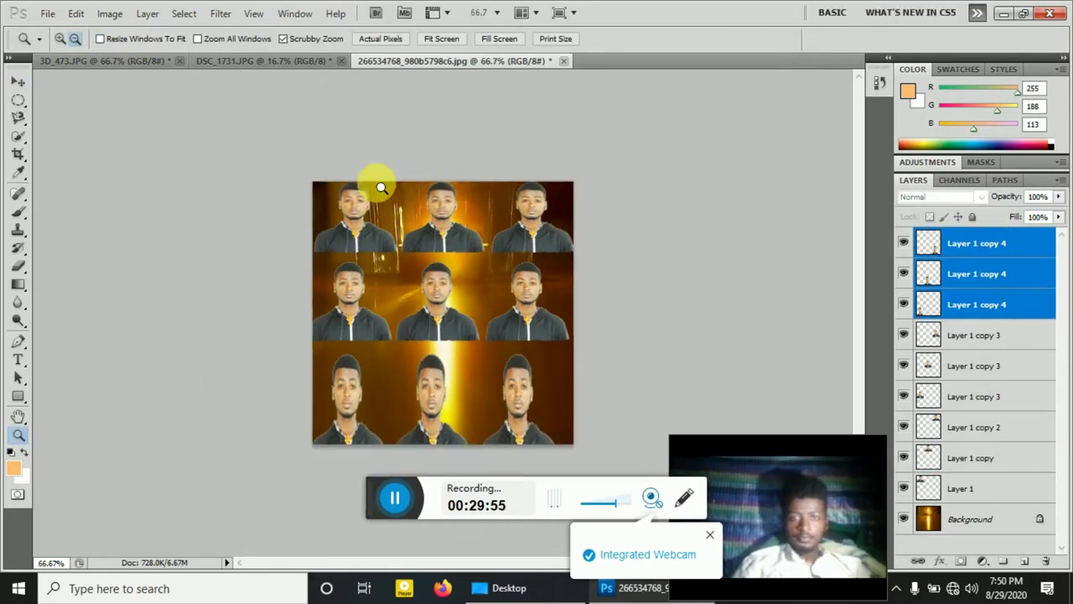
{"action": "left_click", "coordinate": [378, 179]}
{"action": "left_click", "coordinate": [60, 38]}
{"action": "left_click", "coordinate": [479, 293]}
{"action": "left_click", "coordinate": [480, 293]}
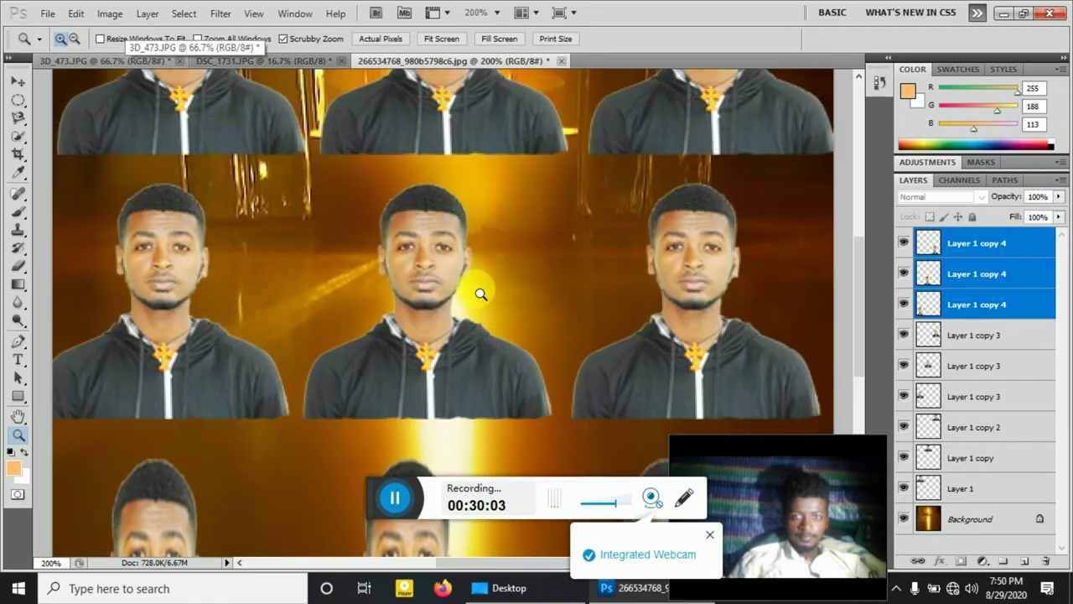
{"action": "left_click", "coordinate": [318, 295], "text": "alt"}
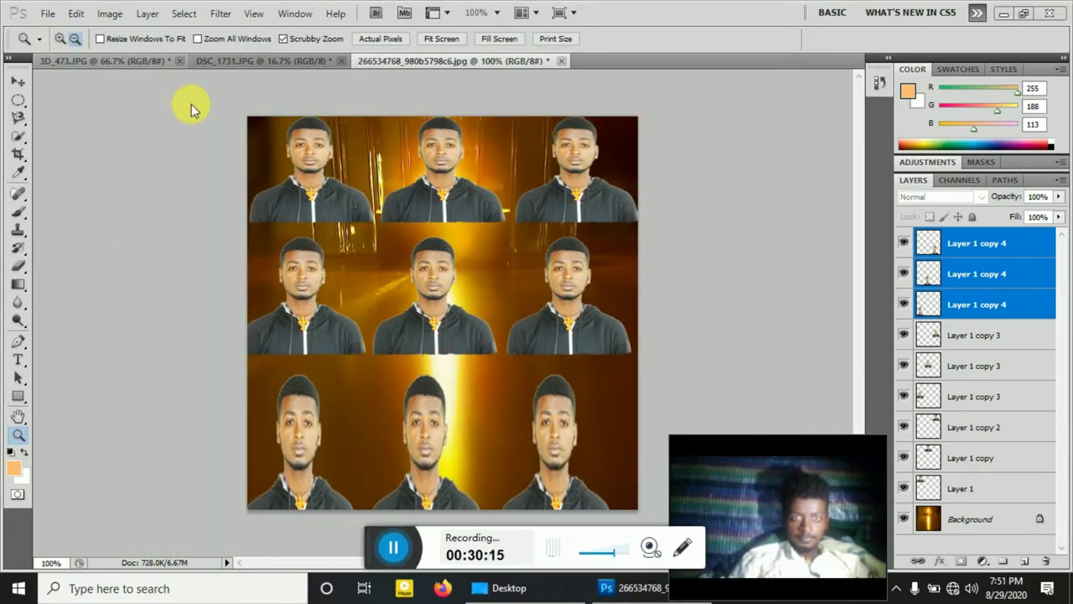
{"action": "left_click", "coordinate": [383, 227]}
{"action": "left_click", "coordinate": [383, 227], "text": "alt"}
{"action": "left_click", "coordinate": [383, 227], "text": "alt"}
{"action": "left_click", "coordinate": [171, 180]}
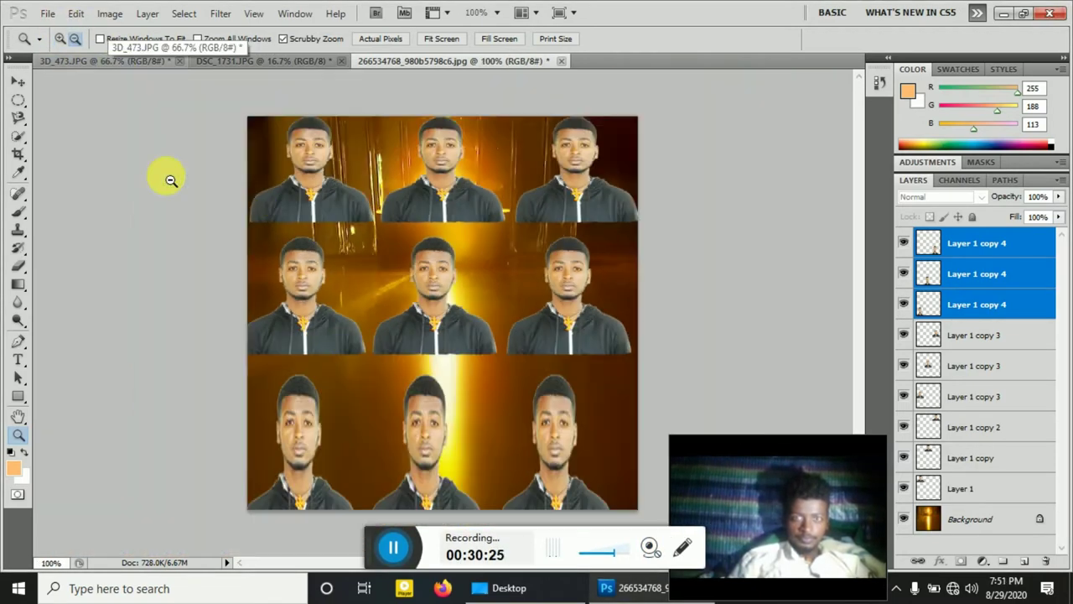
Stretch the bottom row of three men wider to the canvas's right edge and commit
{"action": "left_click", "coordinate": [18, 81]}
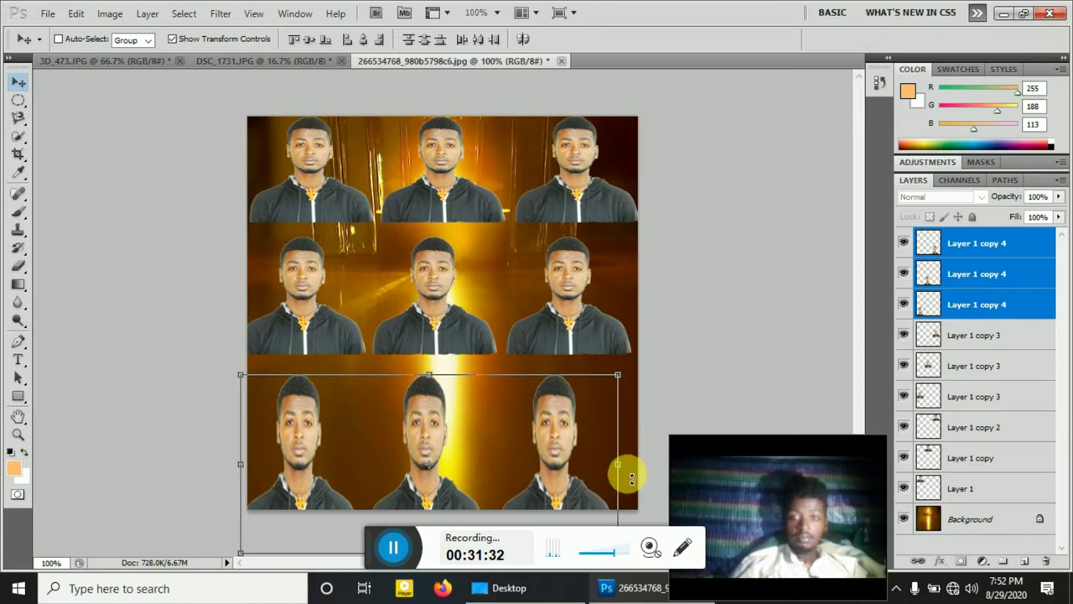
{"action": "left_click_drag", "start_coordinate": [625, 466], "coordinate": [637, 466]}
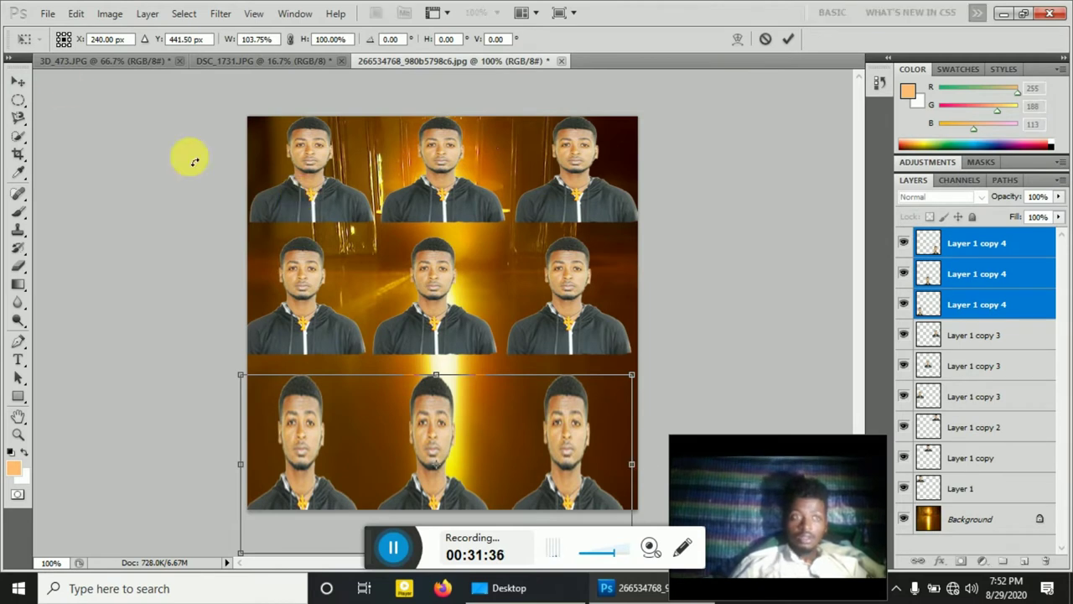
{"action": "left_click", "coordinate": [790, 40]}
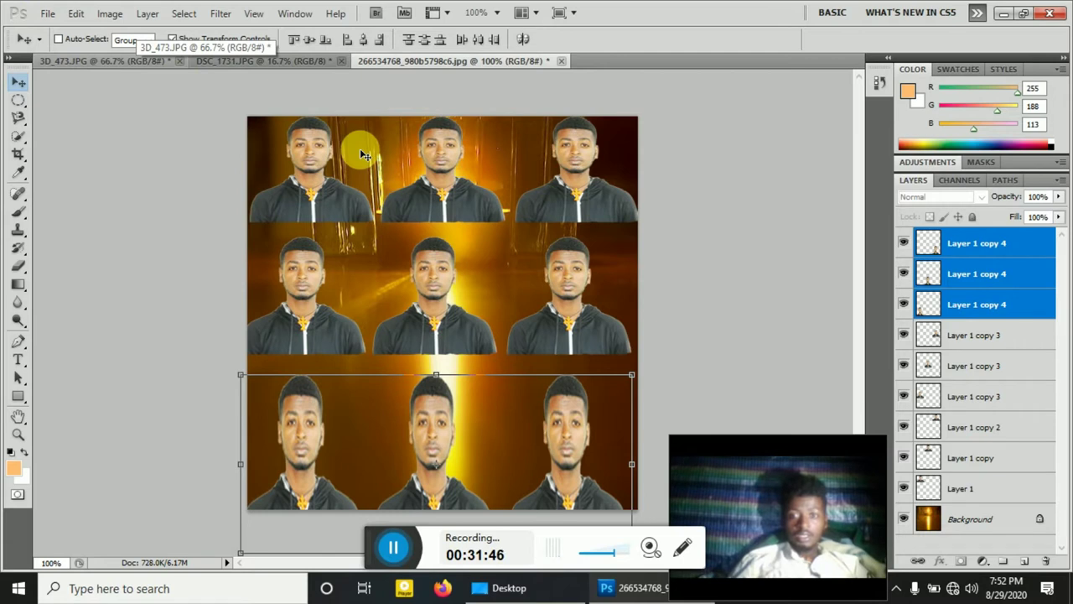
Convert the golden background to Layer 0 and delete it, leaving a transparent canvas
{"action": "left_click", "coordinate": [964, 300]}
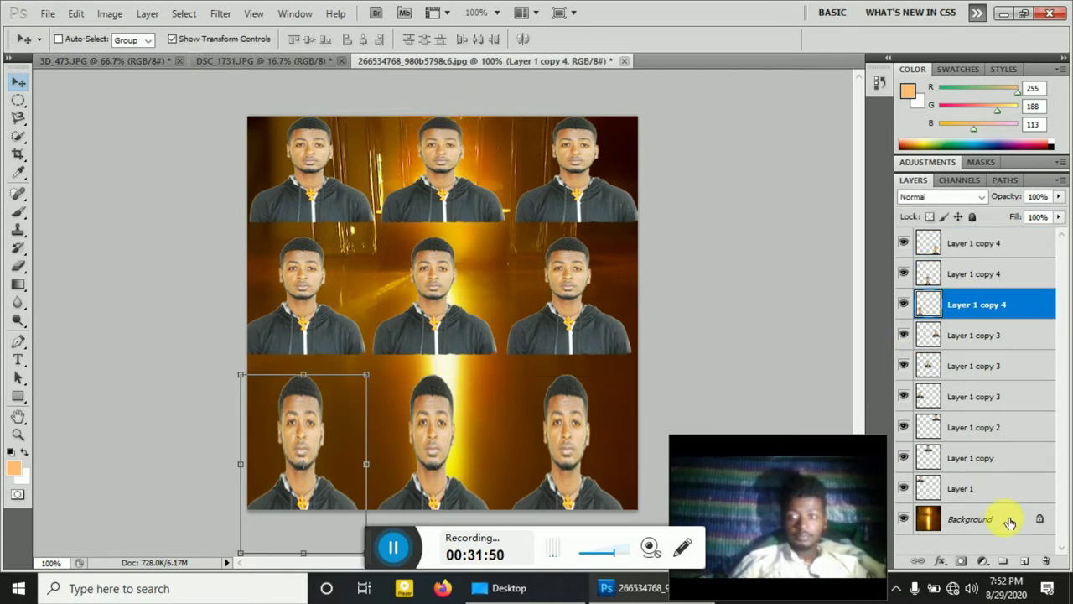
{"action": "left_click", "coordinate": [1036, 528]}
{"action": "double_click", "coordinate": [1040, 522]}
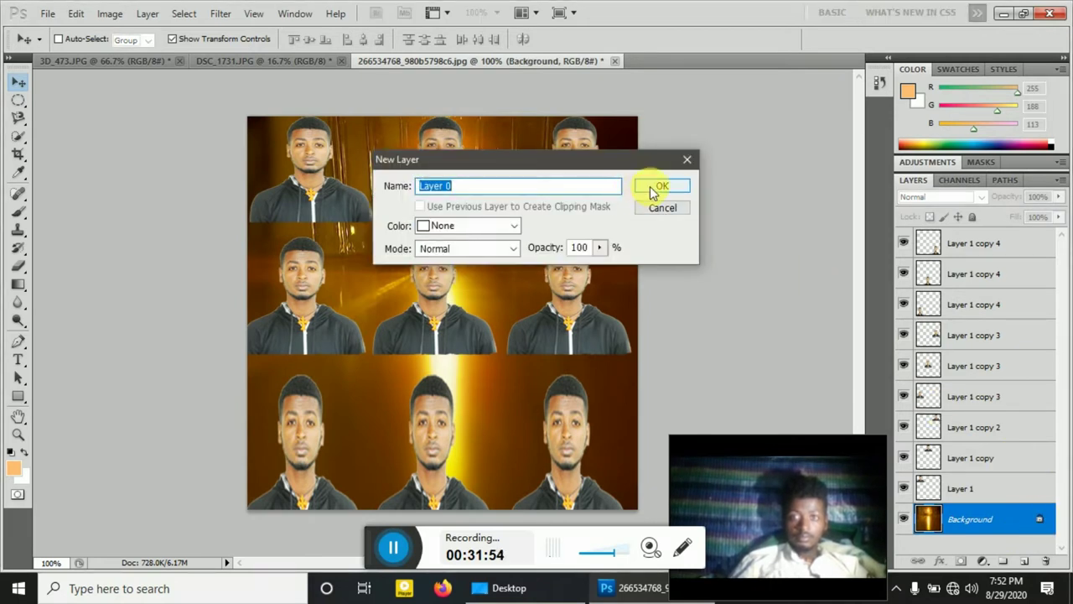
{"action": "left_click", "coordinate": [656, 188]}
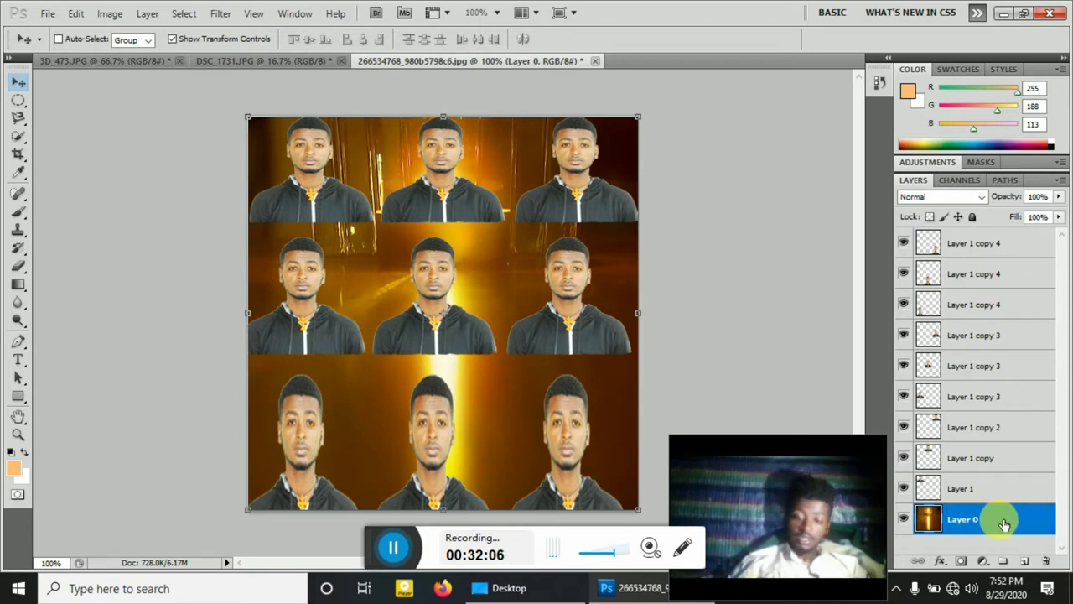
{"action": "key", "text": "Delete"}
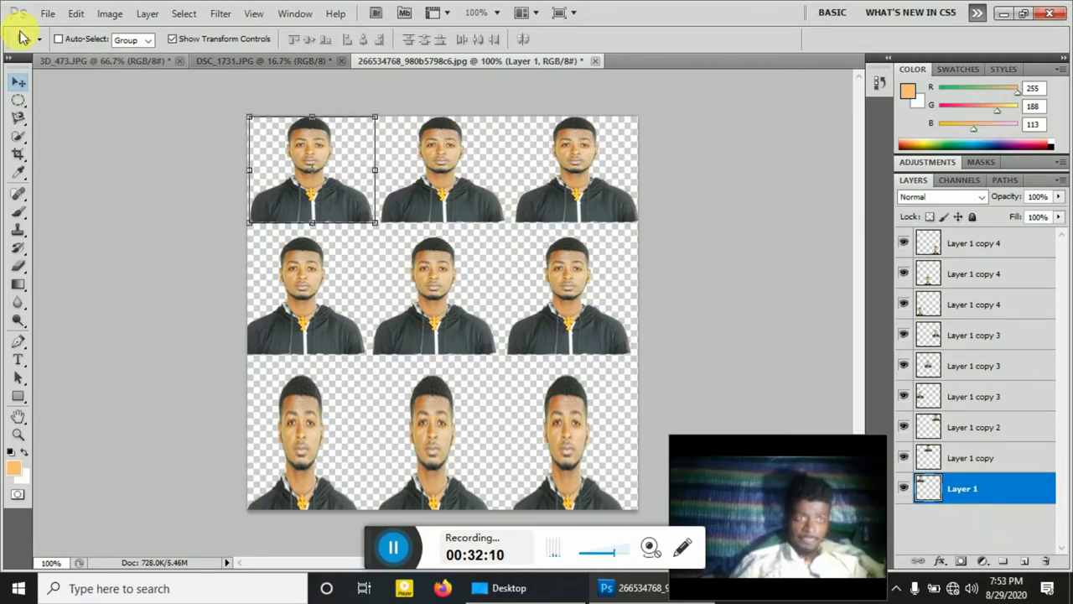
{"action": "left_click", "coordinate": [47, 14]}
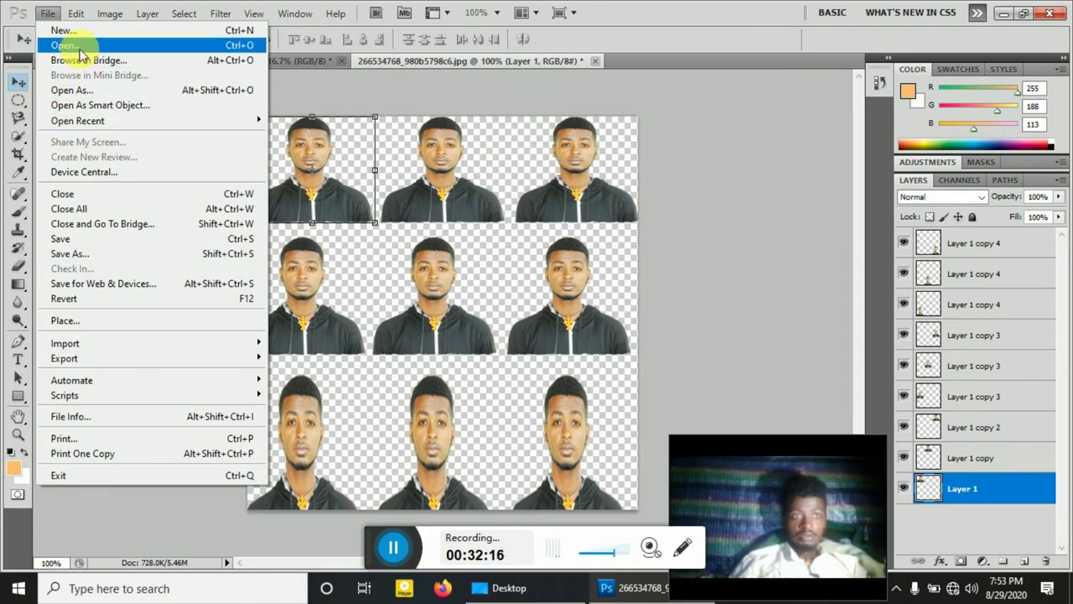
Bring 253_PSP-background-thor64.jpg into the grid as Layer 2, placed beneath the portraits
{"action": "left_click", "coordinate": [82, 47]}
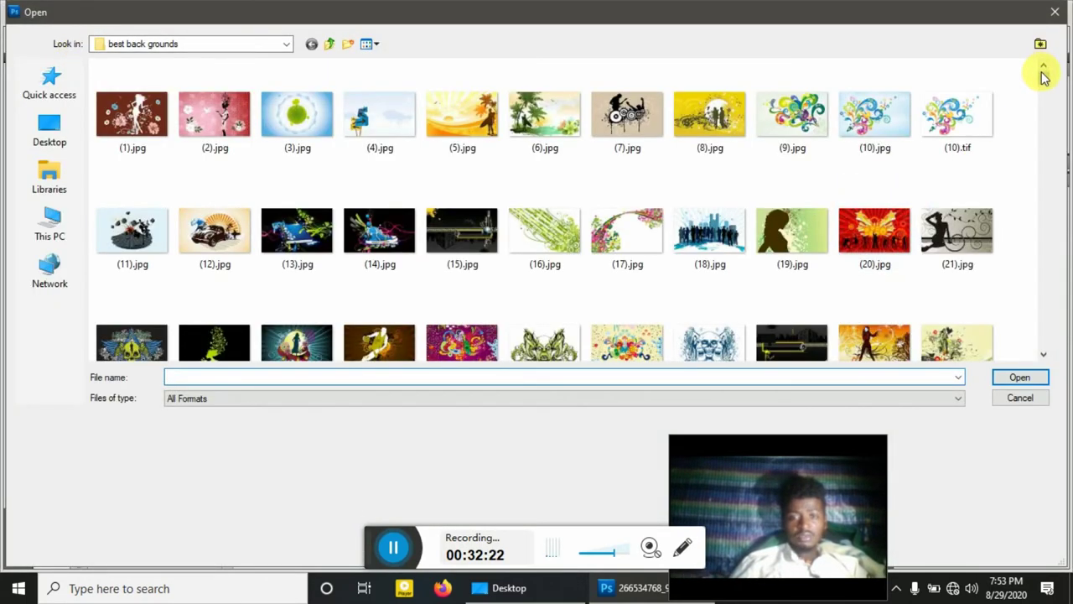
{"action": "left_click_drag", "start_coordinate": [1043, 75], "coordinate": [1034, 119]}
{"action": "left_click_drag", "start_coordinate": [1032, 120], "coordinate": [1023, 131]}
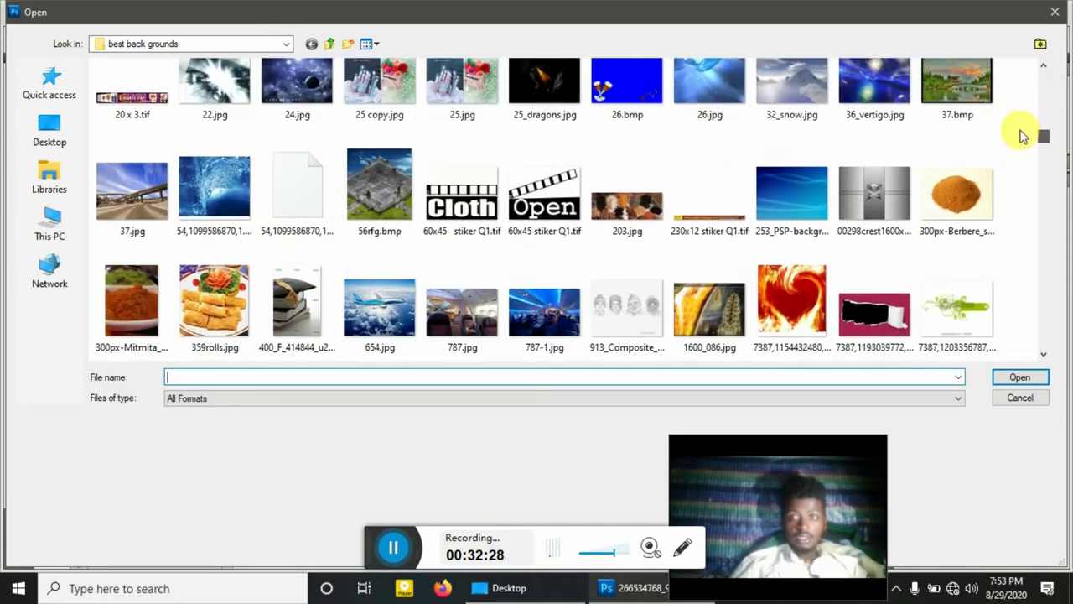
{"action": "left_click", "coordinate": [773, 175]}
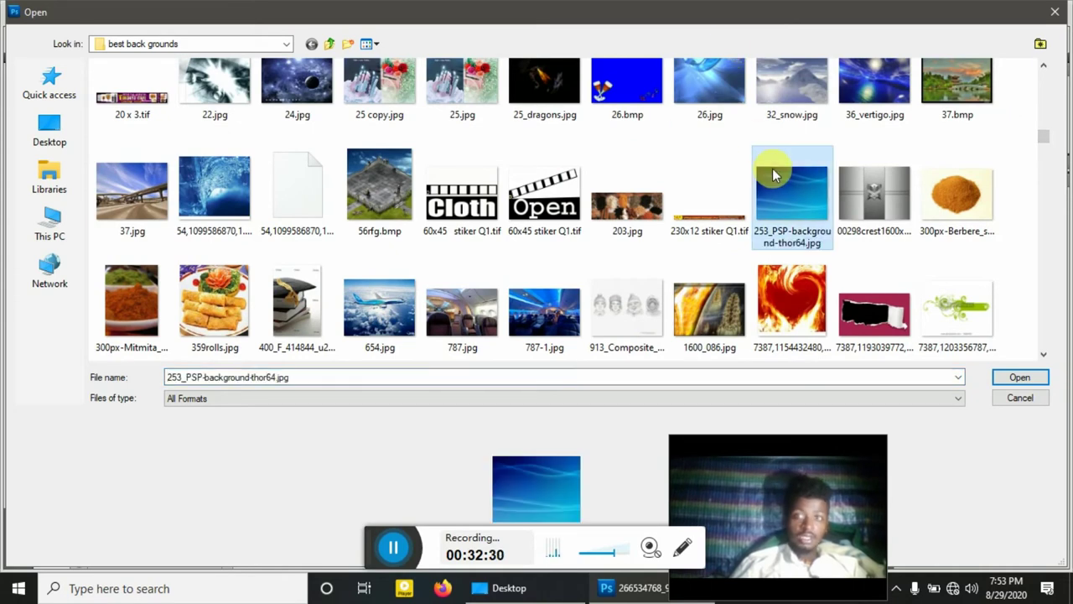
{"action": "double_click", "coordinate": [773, 174]}
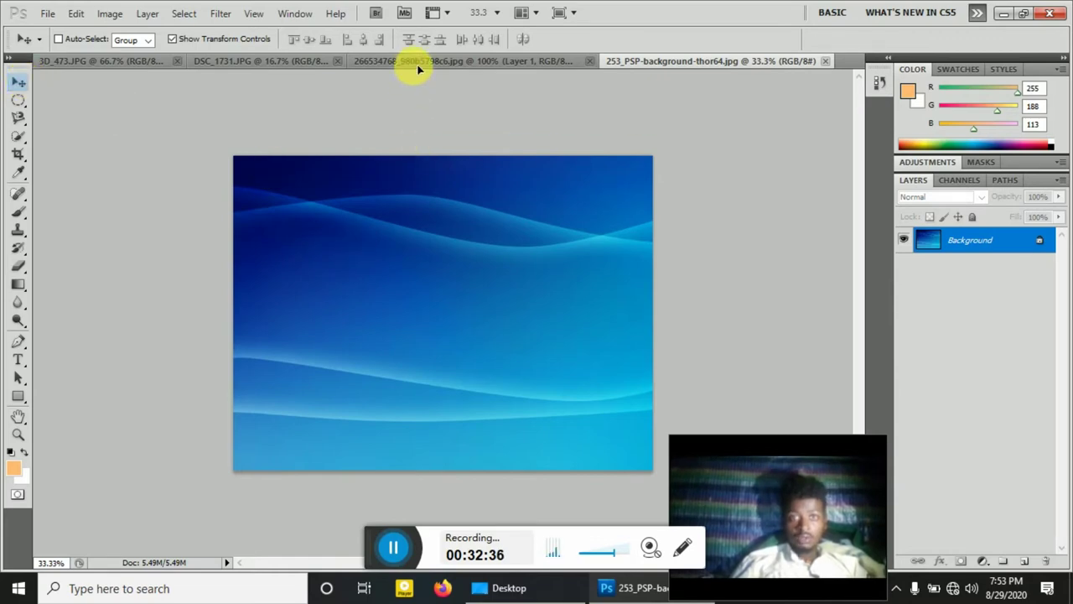
{"action": "left_click_drag", "start_coordinate": [417, 67], "coordinate": [363, 217]}
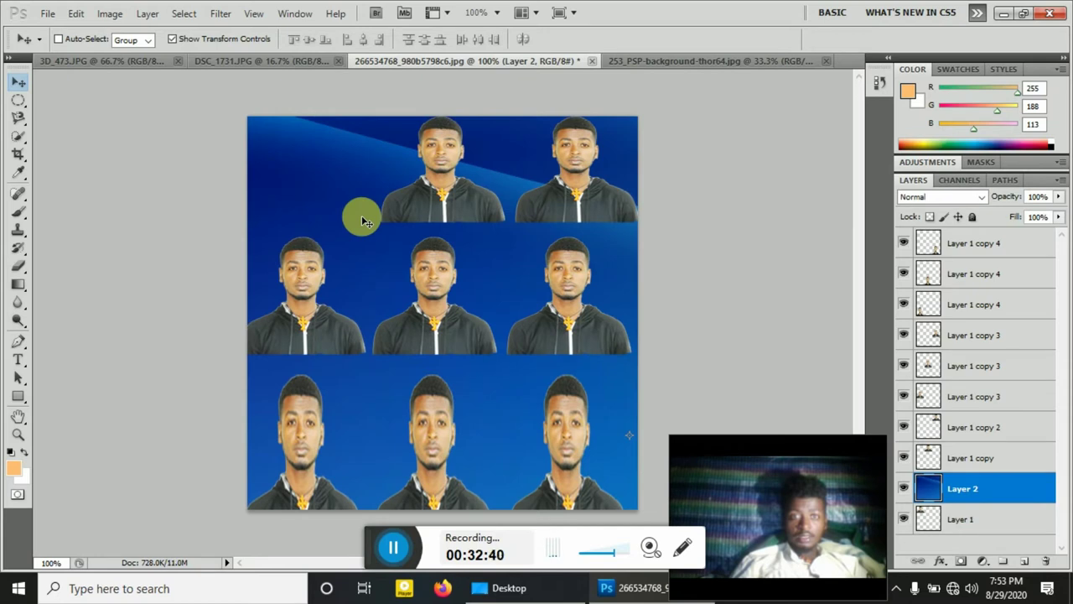
{"action": "left_click_drag", "start_coordinate": [958, 490], "coordinate": [961, 524]}
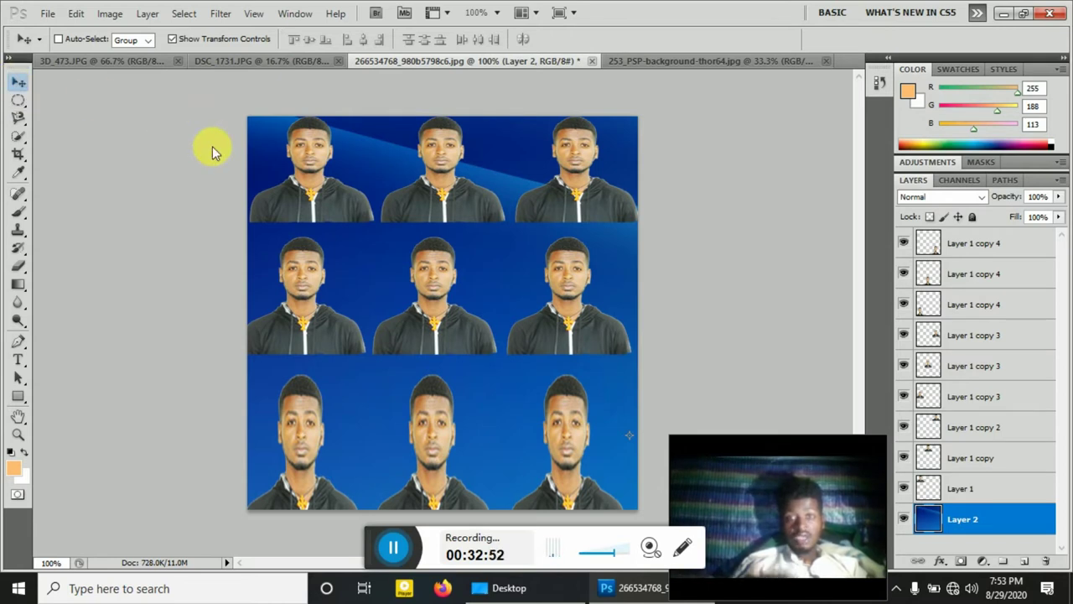
Open the seated-man screenshot PNG from the Desktop folder
{"action": "left_click", "coordinate": [47, 13]}
{"action": "left_click", "coordinate": [72, 44]}
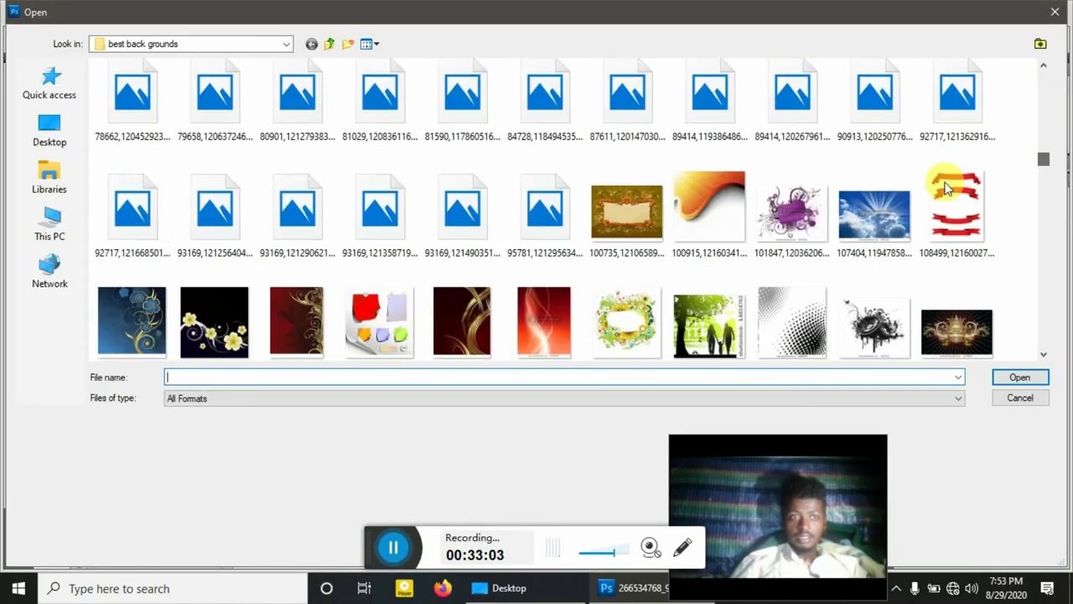
{"action": "left_click", "coordinate": [49, 130]}
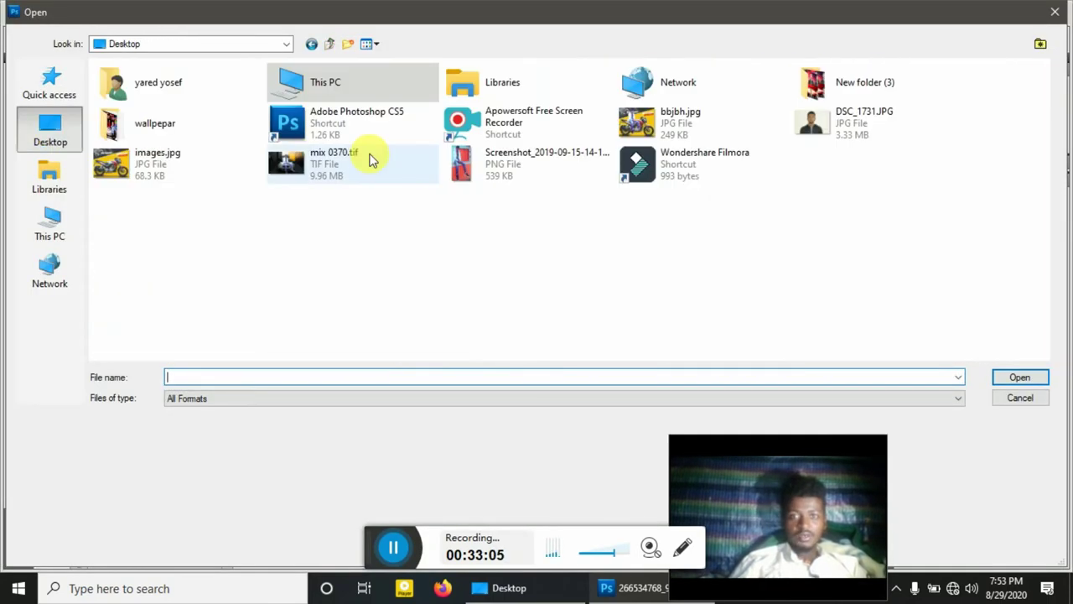
{"action": "double_click", "coordinate": [548, 172]}
Drag the screenshot into the collage and widen it to cover the canvas
{"action": "mouse_move", "coordinate": [378, 235]}
{"action": "left_mouse_down"}
{"action": "mouse_move", "coordinate": [419, 65]}
{"action": "mouse_move", "coordinate": [364, 186]}
{"action": "left_mouse_up"}
{"action": "key", "text": "ctrl+t"}
{"action": "left_click_drag", "start_coordinate": [628, 126], "coordinate": [640, 117]}
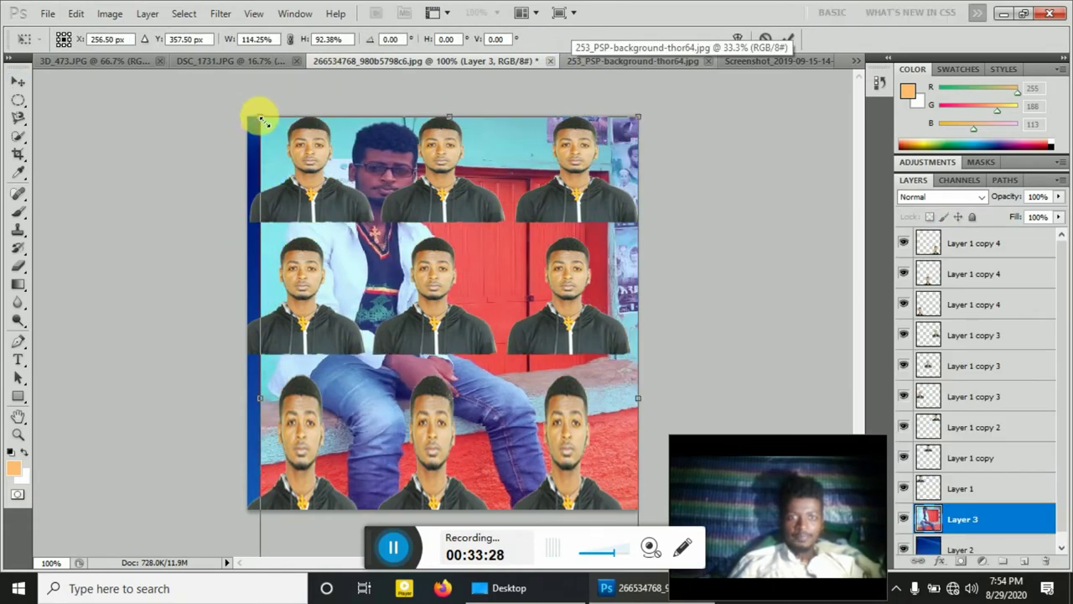
{"action": "left_click_drag", "start_coordinate": [263, 115], "coordinate": [250, 117]}
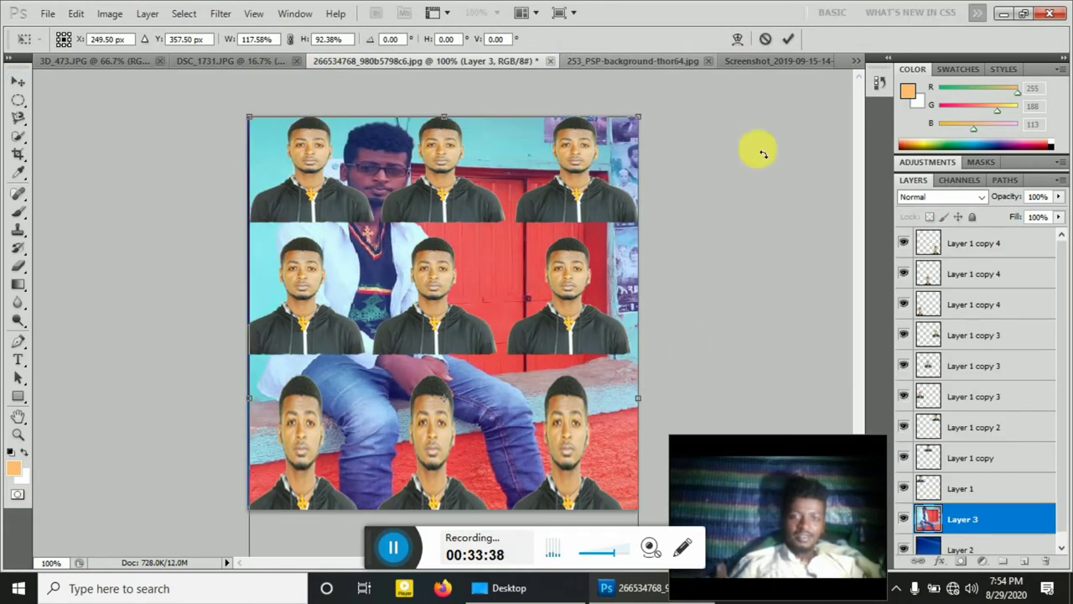
{"action": "left_click", "coordinate": [772, 40]}
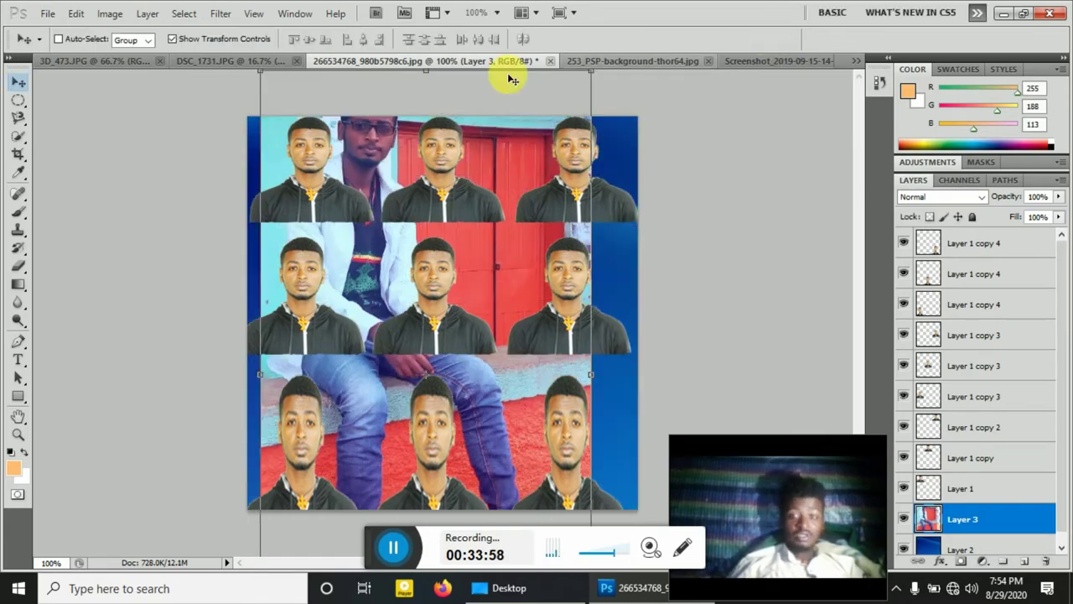
{"action": "key", "text": "ctrl+o"}
Open mix 0200.jpg from the wallpepar folder and carry it into the collage
{"action": "double_click", "coordinate": [215, 105]}
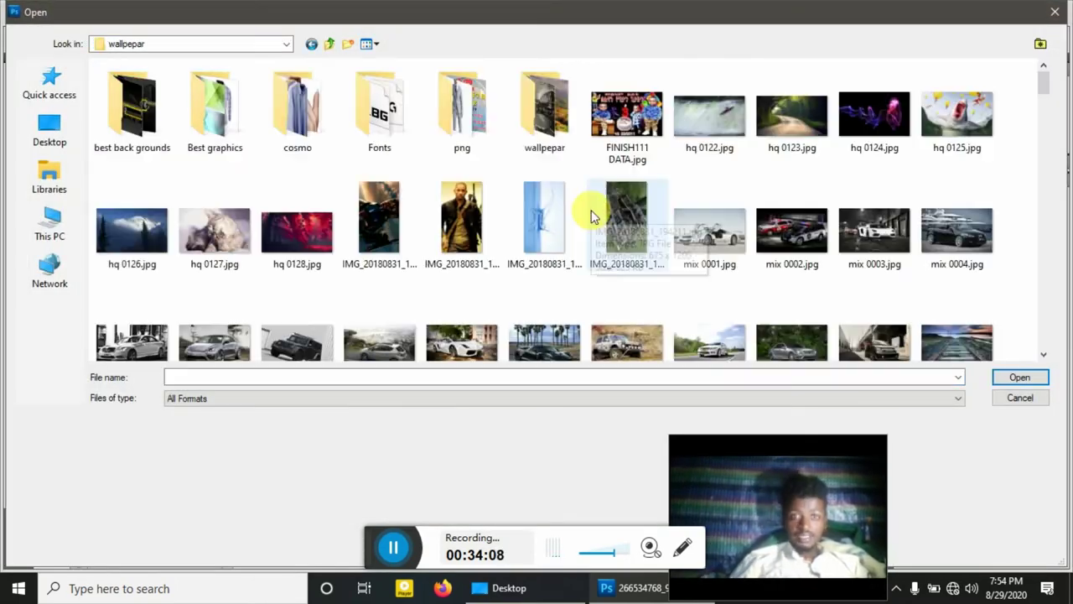
{"action": "mouse_move", "coordinate": [1042, 79]}
{"action": "left_mouse_down"}
{"action": "mouse_move", "coordinate": [1040, 347]}
{"action": "mouse_move", "coordinate": [1042, 214]}
{"action": "left_mouse_up"}
{"action": "double_click", "coordinate": [655, 313]}
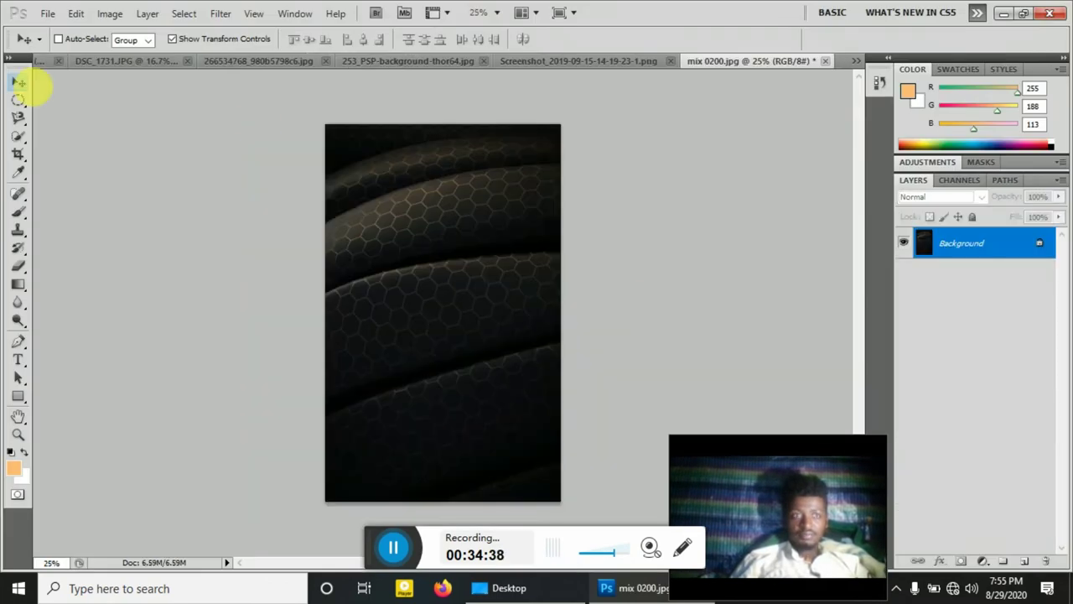
{"action": "left_click", "coordinate": [409, 62]}
{"action": "left_click", "coordinate": [333, 62]}
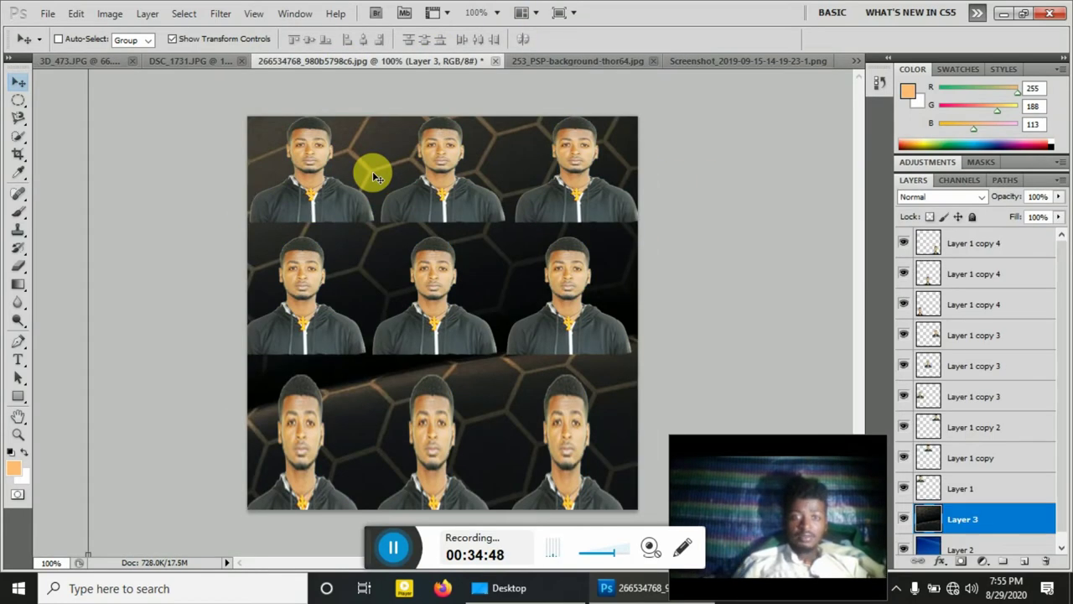
Scale the dark hexagon backdrop to cover the whole canvas
{"action": "key", "text": "ctrl+t"}
{"action": "mouse_move", "coordinate": [151, 371]}
{"action": "left_mouse_down"}
{"action": "mouse_move", "coordinate": [108, 311]}
{"action": "mouse_move", "coordinate": [398, 202]}
{"action": "mouse_move", "coordinate": [377, 259]}
{"action": "mouse_move", "coordinate": [383, 163]}
{"action": "mouse_move", "coordinate": [359, 355]}
{"action": "mouse_move", "coordinate": [499, 283]}
{"action": "mouse_move", "coordinate": [517, 199]}
{"action": "mouse_move", "coordinate": [567, 455]}
{"action": "mouse_move", "coordinate": [615, 86]}
{"action": "mouse_move", "coordinate": [379, 313]}
{"action": "mouse_move", "coordinate": [355, 311]}
{"action": "mouse_move", "coordinate": [532, 79]}
{"action": "mouse_move", "coordinate": [628, 120]}
{"action": "mouse_move", "coordinate": [354, 342]}
{"action": "mouse_move", "coordinate": [330, 395]}
{"action": "mouse_move", "coordinate": [598, 143]}
{"action": "mouse_move", "coordinate": [481, 139]}
{"action": "mouse_move", "coordinate": [609, 126]}
{"action": "mouse_move", "coordinate": [604, 113]}
{"action": "mouse_move", "coordinate": [640, 117]}
{"action": "left_mouse_up"}
{"action": "mouse_move", "coordinate": [439, 297]}
{"action": "left_mouse_down"}
{"action": "mouse_move", "coordinate": [415, 495]}
{"action": "mouse_move", "coordinate": [420, 530]}
{"action": "left_mouse_up"}
{"action": "left_click", "coordinate": [788, 38]}
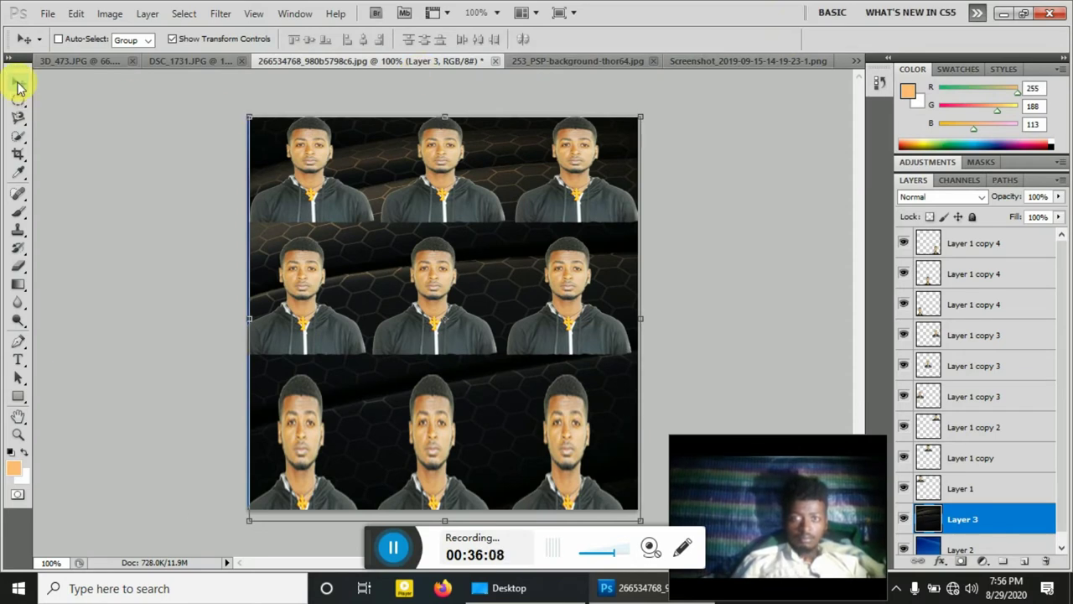
Bring up Save As for the collage with the Format list expanded
{"action": "left_click", "coordinate": [48, 13]}
{"action": "left_click", "coordinate": [73, 253]}
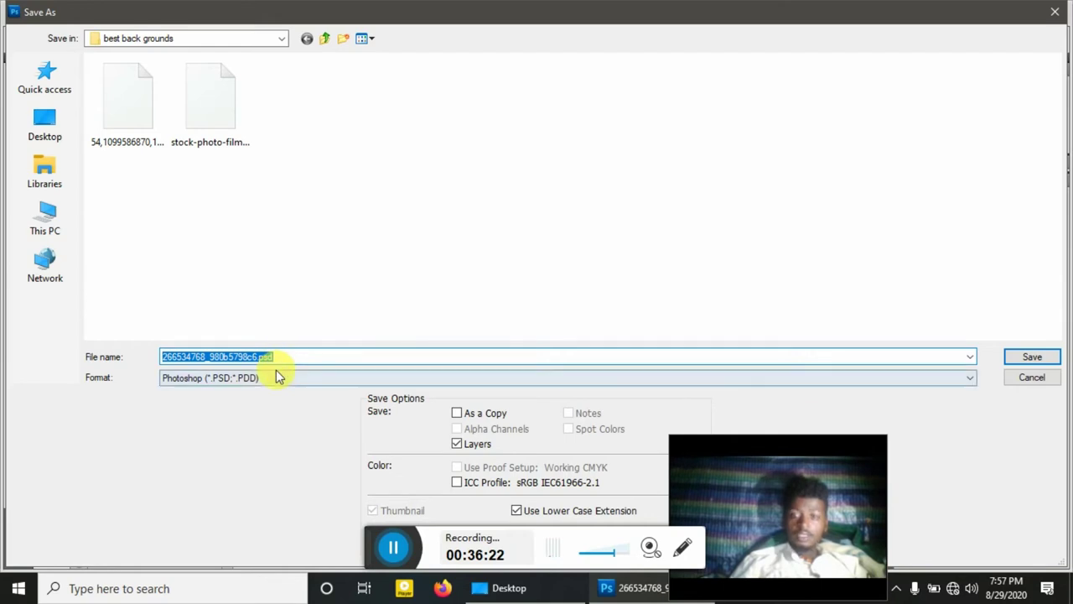
{"action": "left_click", "coordinate": [276, 380]}
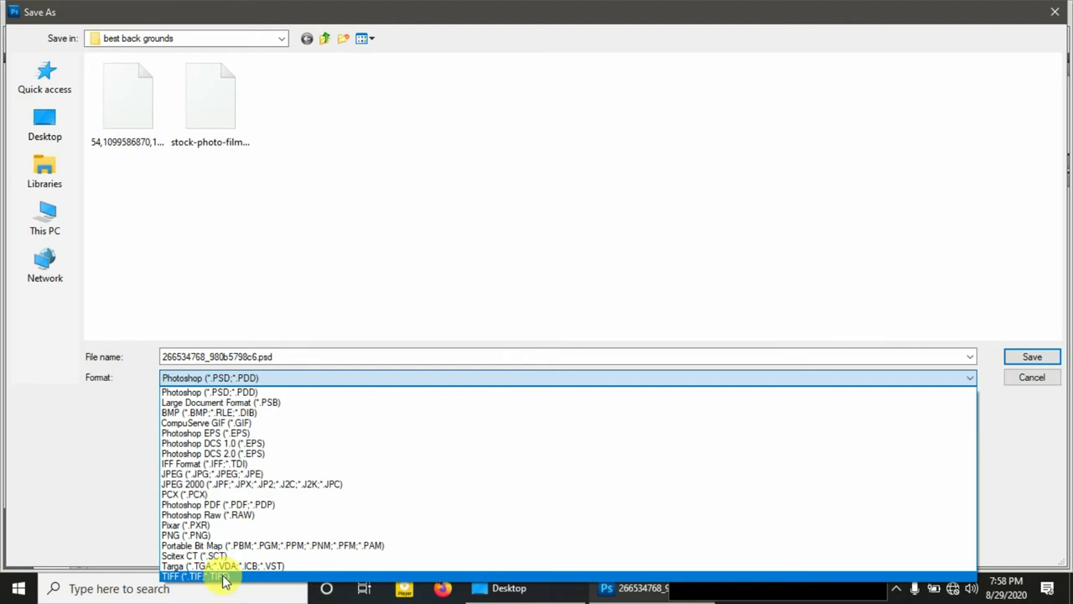
Save 266534768_980b5798c6.tif as a TIFF on the Desktop, accepting the options and layers warning
{"action": "left_click", "coordinate": [223, 577]}
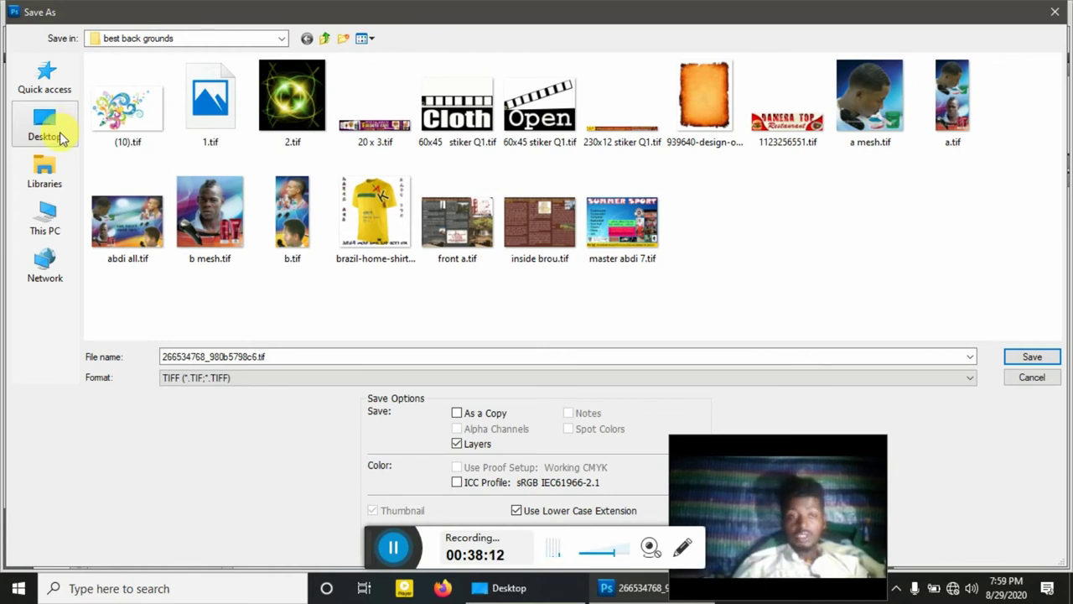
{"action": "left_click", "coordinate": [50, 133]}
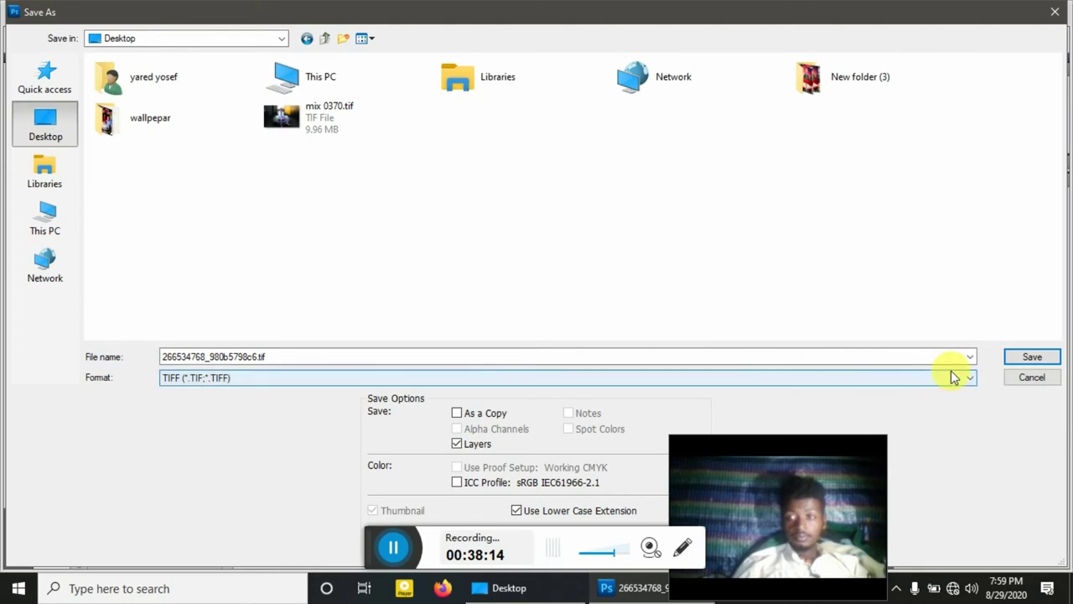
{"action": "left_click", "coordinate": [1032, 357]}
{"action": "left_click", "coordinate": [646, 98]}
{"action": "left_click", "coordinate": [474, 231]}
Delete the dark hexagon backdrop layer so the blue background shows again
{"action": "left_click", "coordinate": [23, 38]}
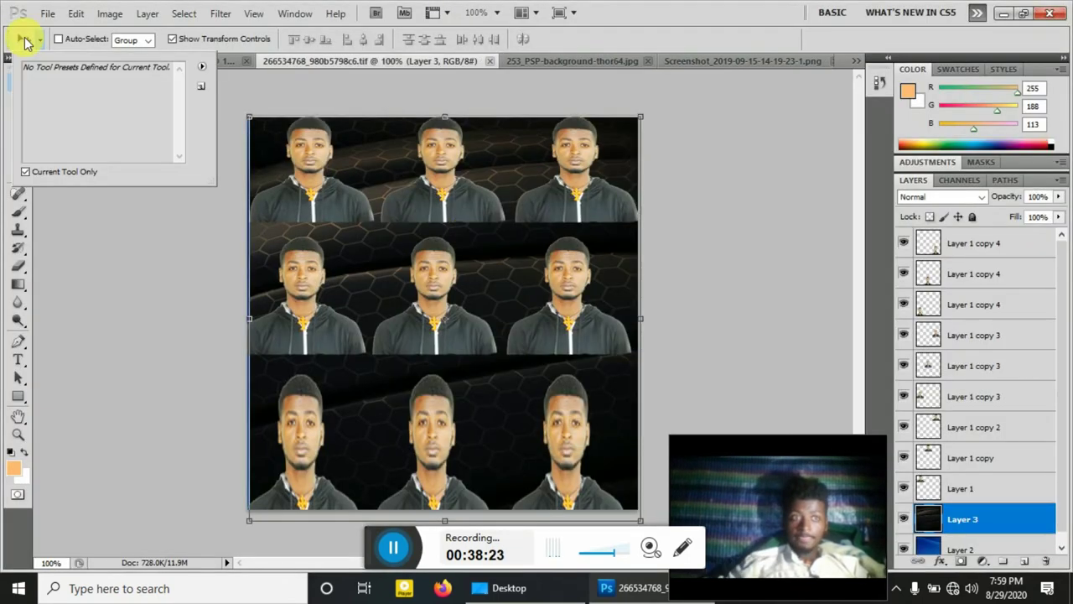
{"action": "left_click", "coordinate": [18, 67]}
{"action": "key", "text": "Delete"}
Save the collage to the Desktop as a JPEG at Maximum quality
{"action": "left_click", "coordinate": [48, 14]}
{"action": "left_click", "coordinate": [69, 253]}
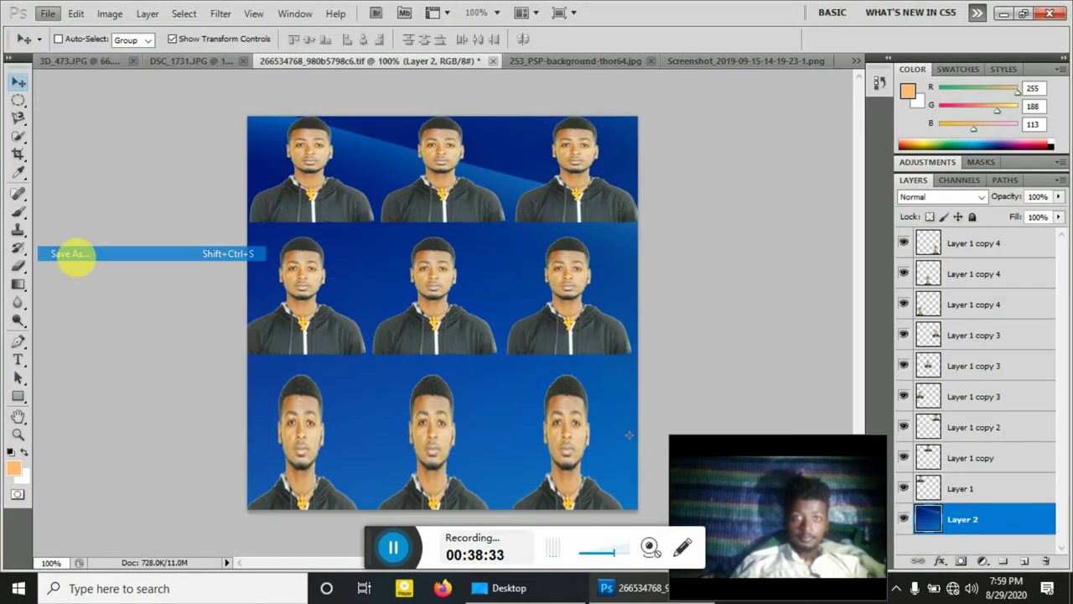
{"action": "left_click", "coordinate": [173, 377]}
{"action": "left_click", "coordinate": [186, 473]}
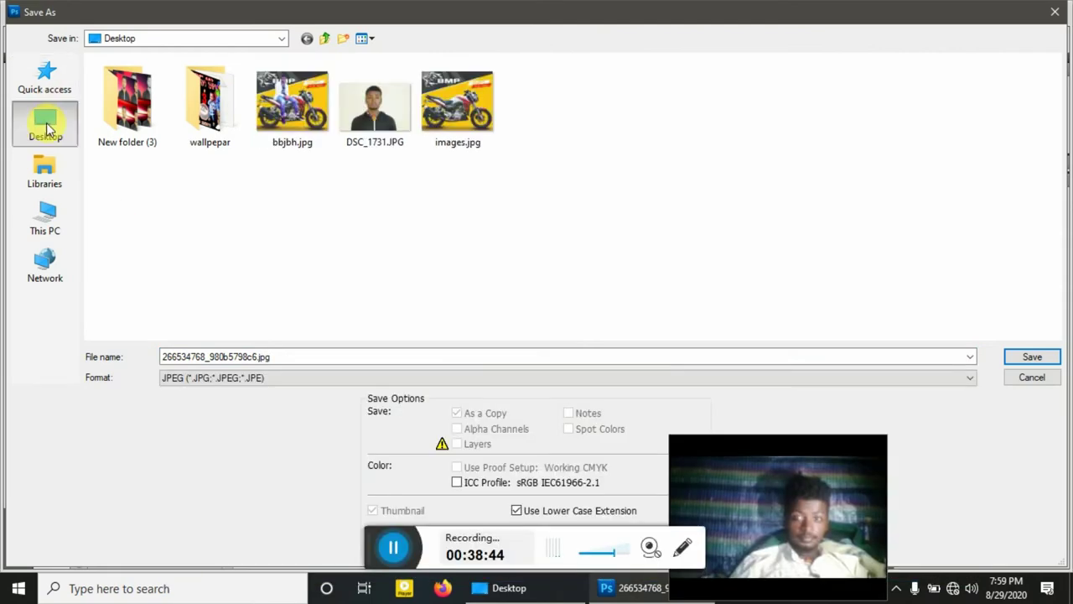
{"action": "left_click", "coordinate": [45, 121]}
{"action": "left_click", "coordinate": [1032, 356]}
{"action": "left_click_drag", "start_coordinate": [518, 234], "coordinate": [575, 221]}
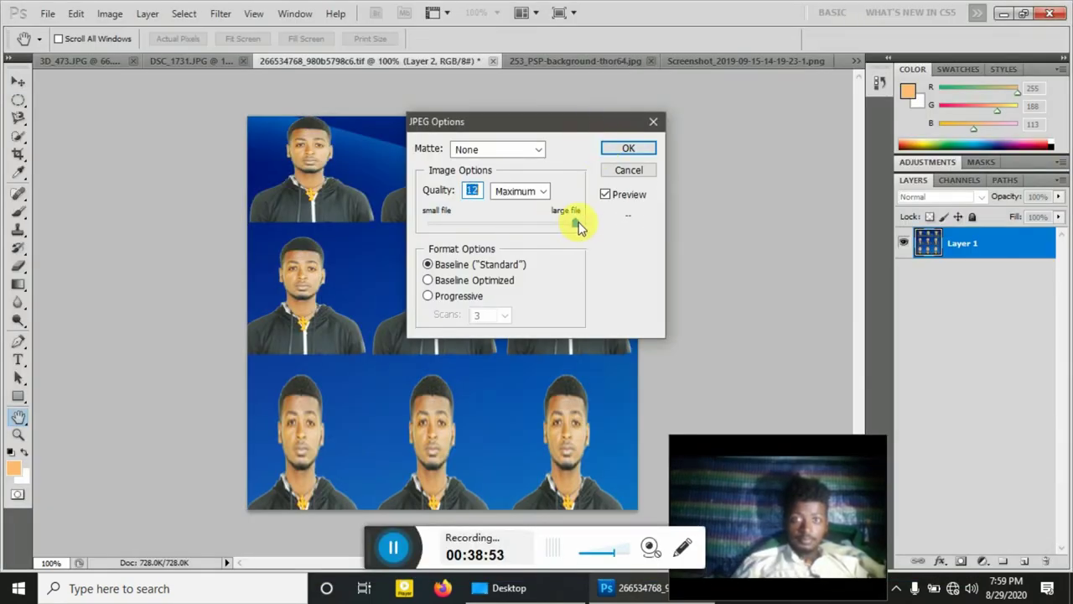
{"action": "left_click", "coordinate": [628, 148]}
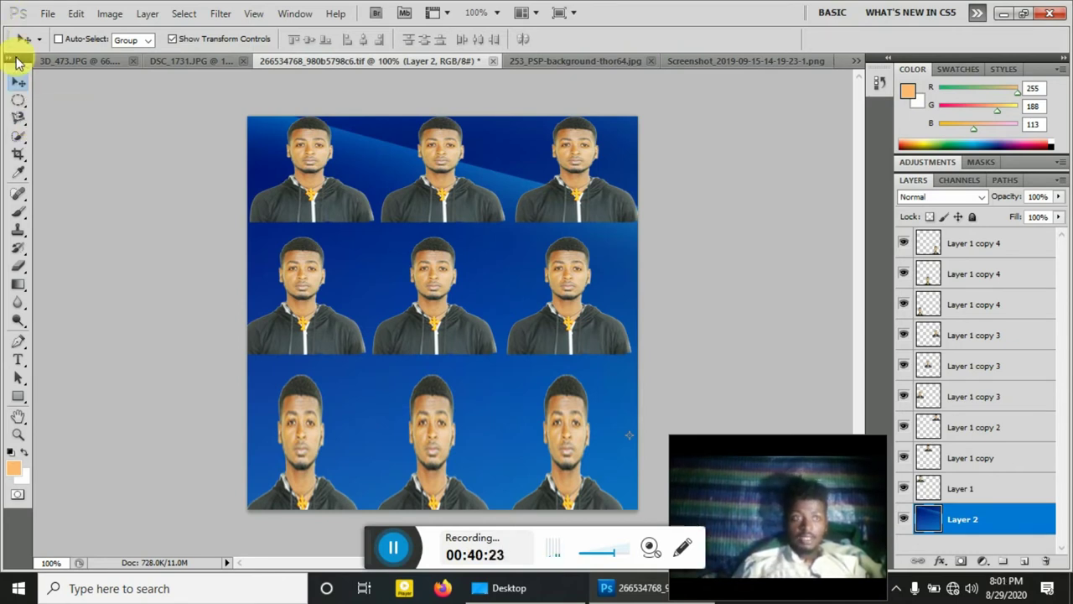
Reopen the saved TIFF collage from the Desktop, then minimise Photoshop to File Explorer
{"action": "left_click", "coordinate": [47, 12]}
{"action": "left_click", "coordinate": [50, 48]}
{"action": "double_click", "coordinate": [390, 136]}
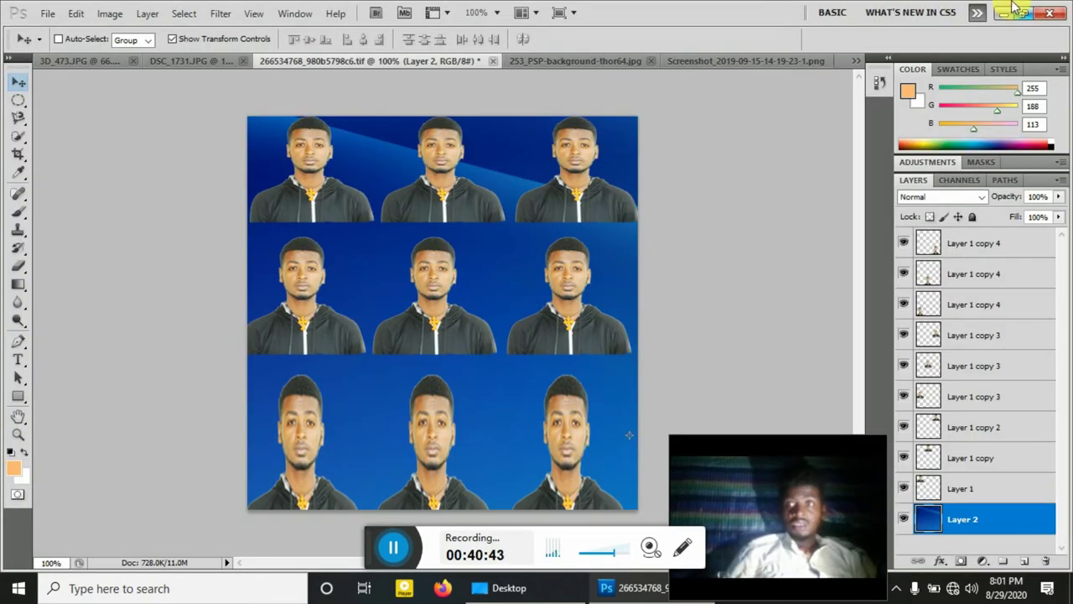
{"action": "left_click", "coordinate": [1014, 9]}
{"action": "left_click", "coordinate": [498, 587]}
{"action": "left_click", "coordinate": [498, 587]}
Preview the saved JPEG collage full screen, close the preview, and return to Photoshop
{"action": "left_click", "coordinate": [208, 306]}
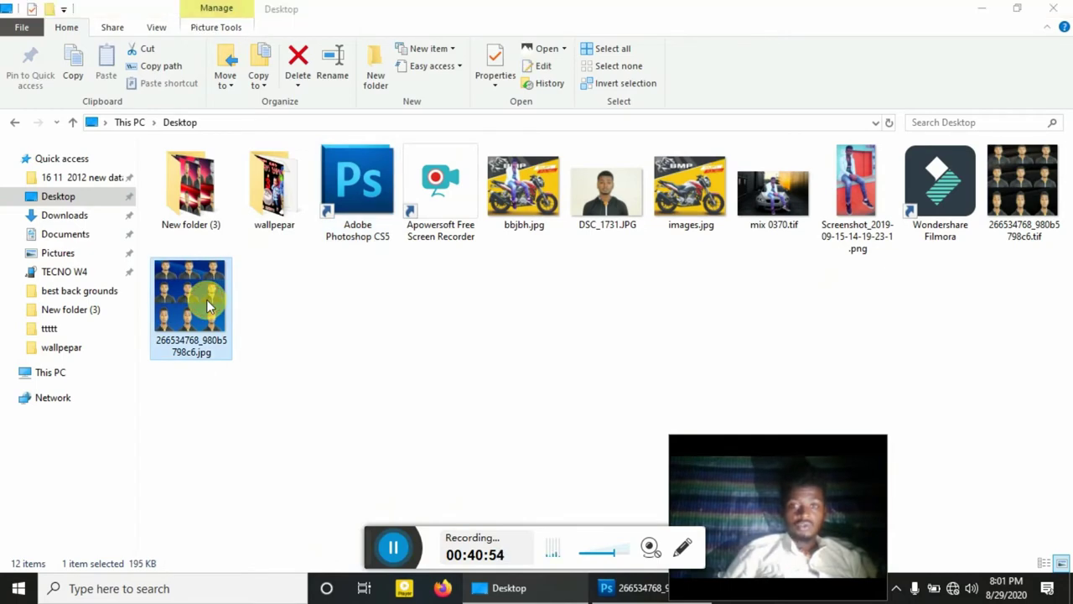
{"action": "double_click", "coordinate": [208, 306]}
{"action": "left_click", "coordinate": [1037, 545]}
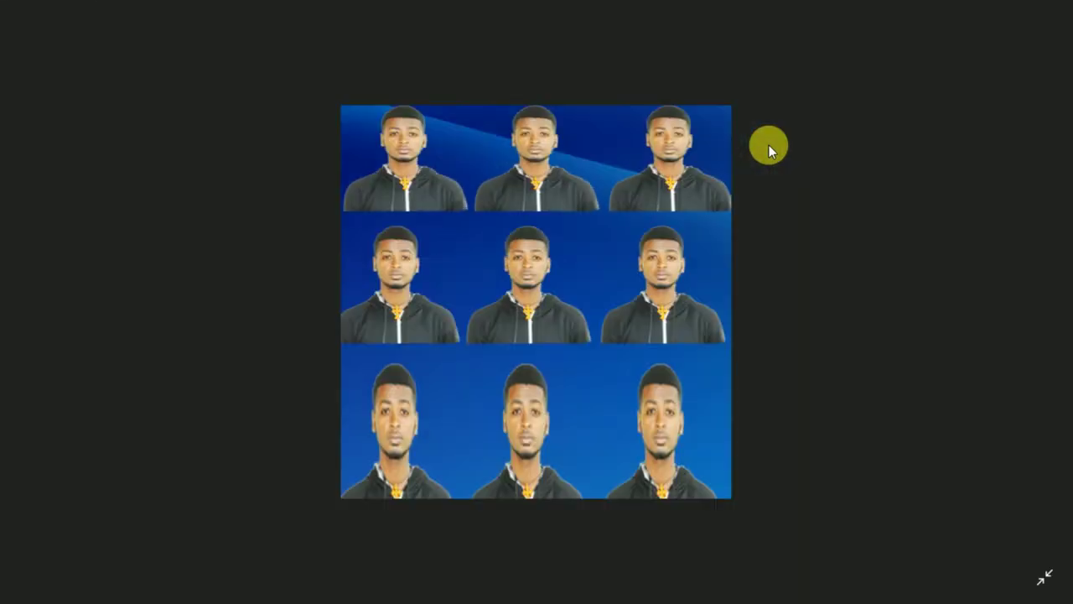
{"action": "key", "text": "Left"}
{"action": "key", "text": "alt+F4"}
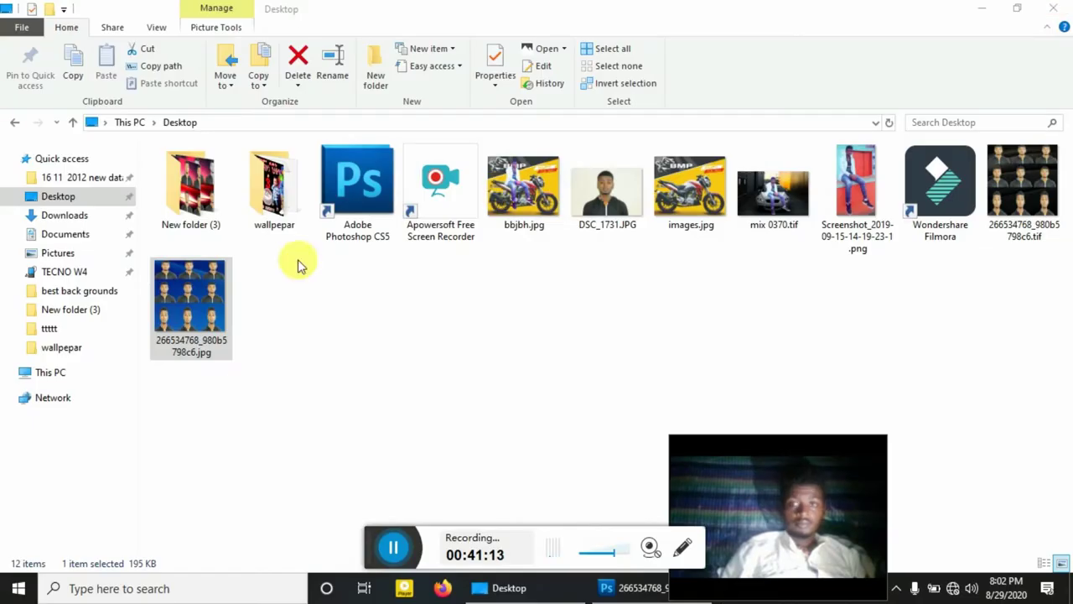
{"action": "left_click", "coordinate": [606, 585]}
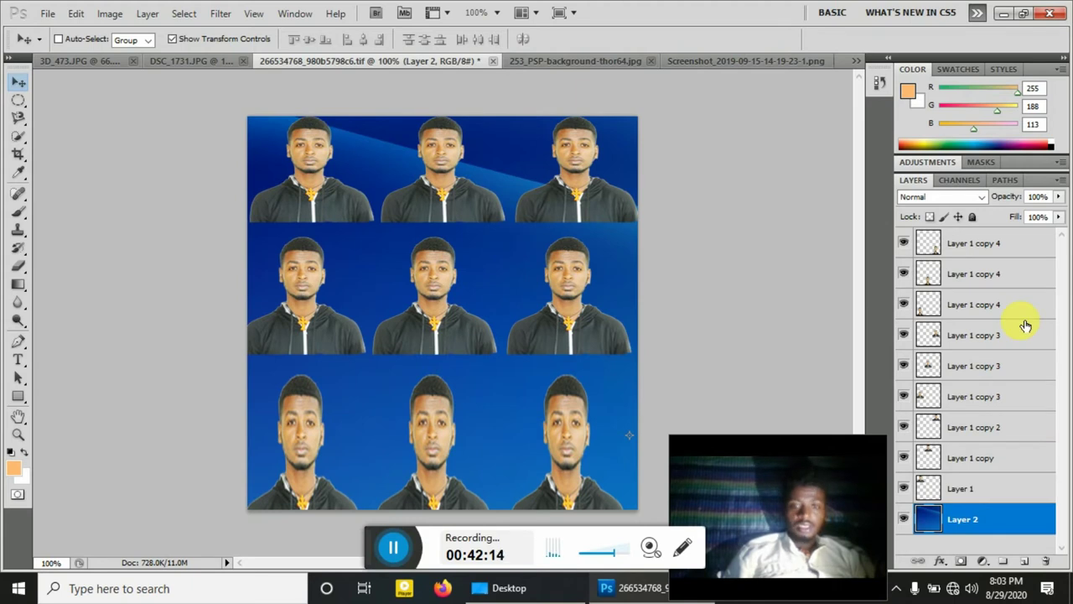
Select Layer 1 copy 4 and open Screenshot_20180619-034830.jpg from the Desktop
{"action": "left_click", "coordinate": [892, 244]}
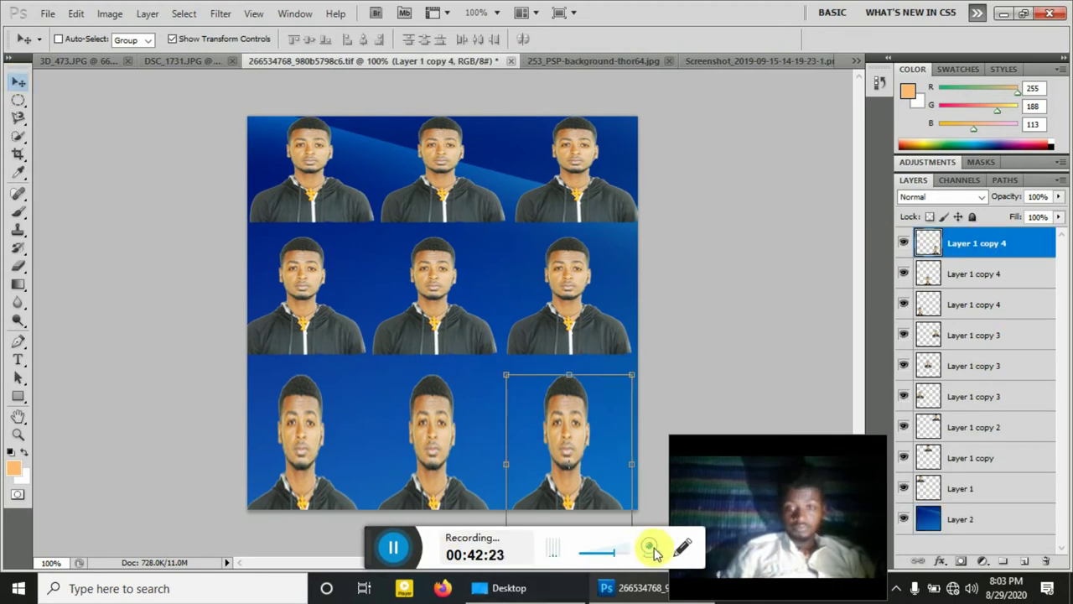
{"action": "left_click", "coordinate": [47, 14]}
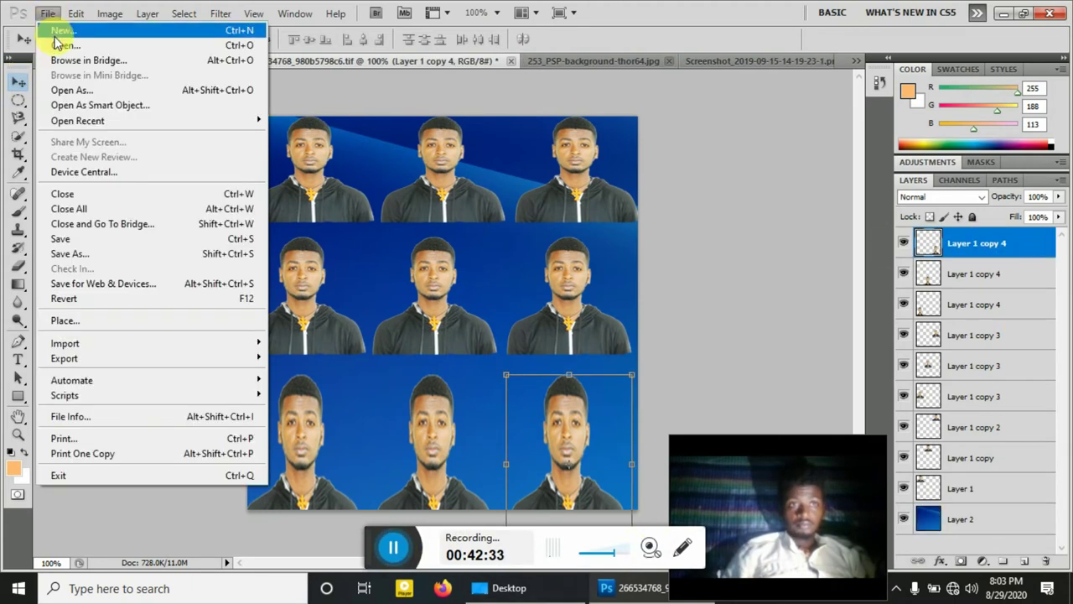
{"action": "left_click", "coordinate": [54, 40]}
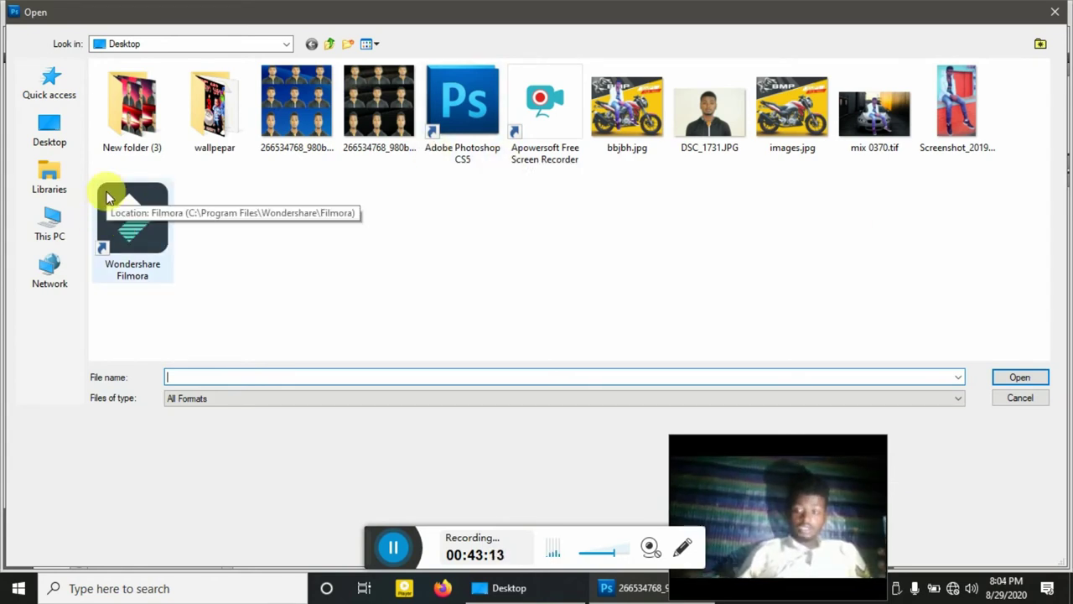
{"action": "left_click", "coordinate": [52, 138]}
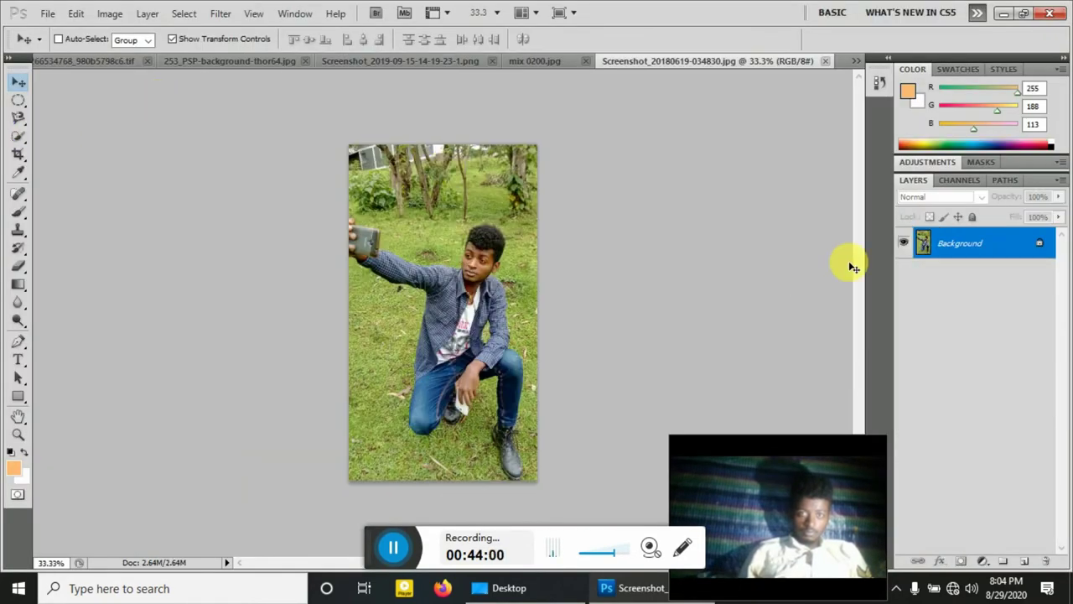
Zoom the kneeling selfie photo in to 66.7%
{"action": "key", "text": "z"}
{"action": "left_click", "coordinate": [306, 233]}
{"action": "left_click", "coordinate": [306, 233]}
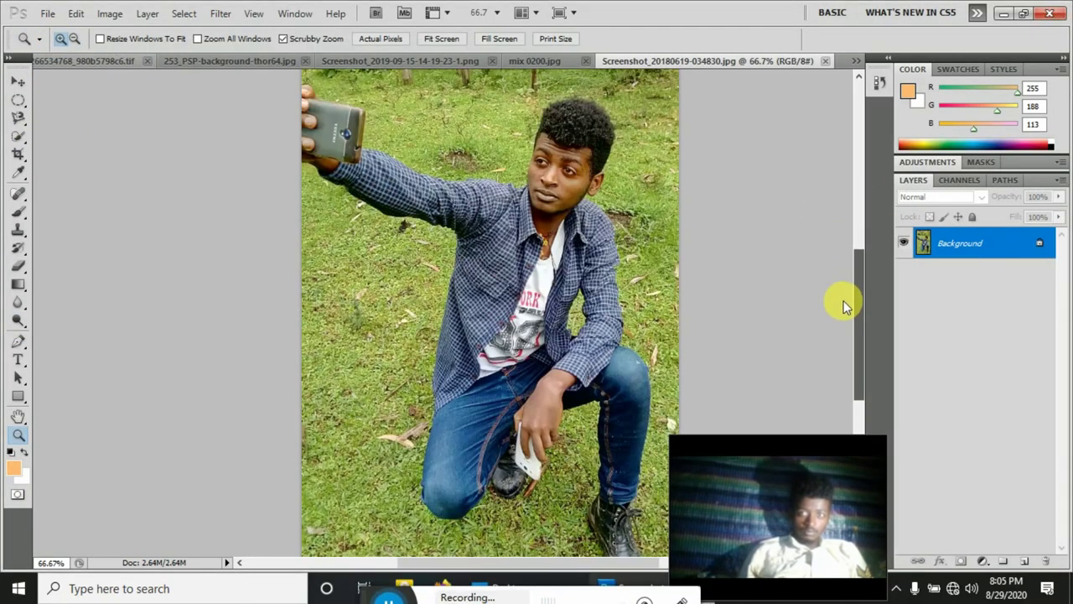
{"action": "scroll", "coordinate": [843, 307], "scroll_direction": "up", "scroll_amount": 1}
Trace the kneeling man with the Magnetic Lasso and drag the selection with Move
{"action": "left_click", "coordinate": [17, 81]}
{"action": "right_click", "coordinate": [18, 117]}
{"action": "left_click", "coordinate": [84, 146]}
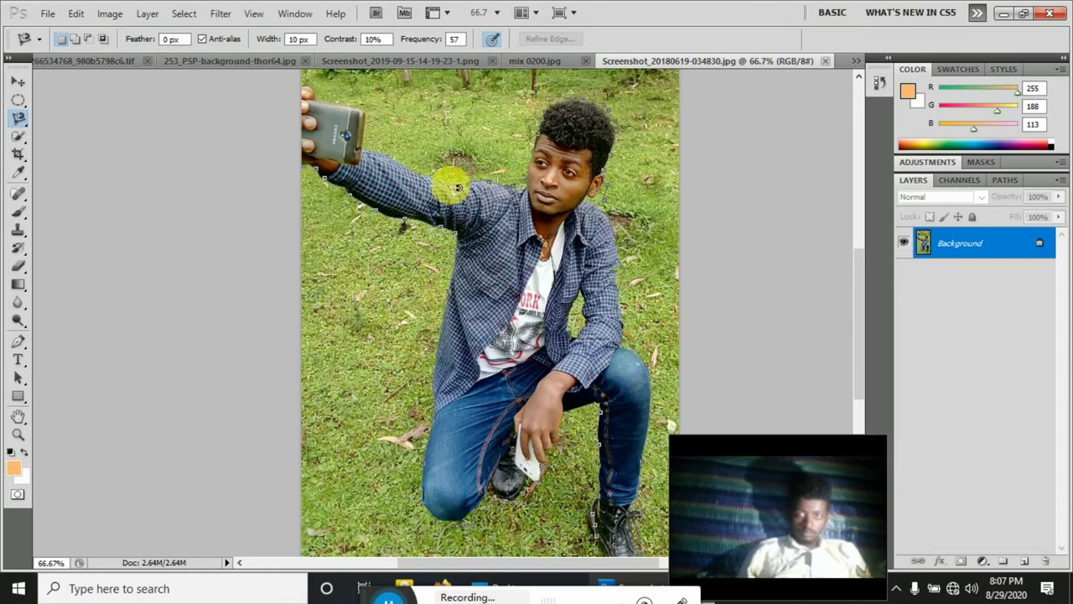
{"action": "double_click", "coordinate": [311, 90]}
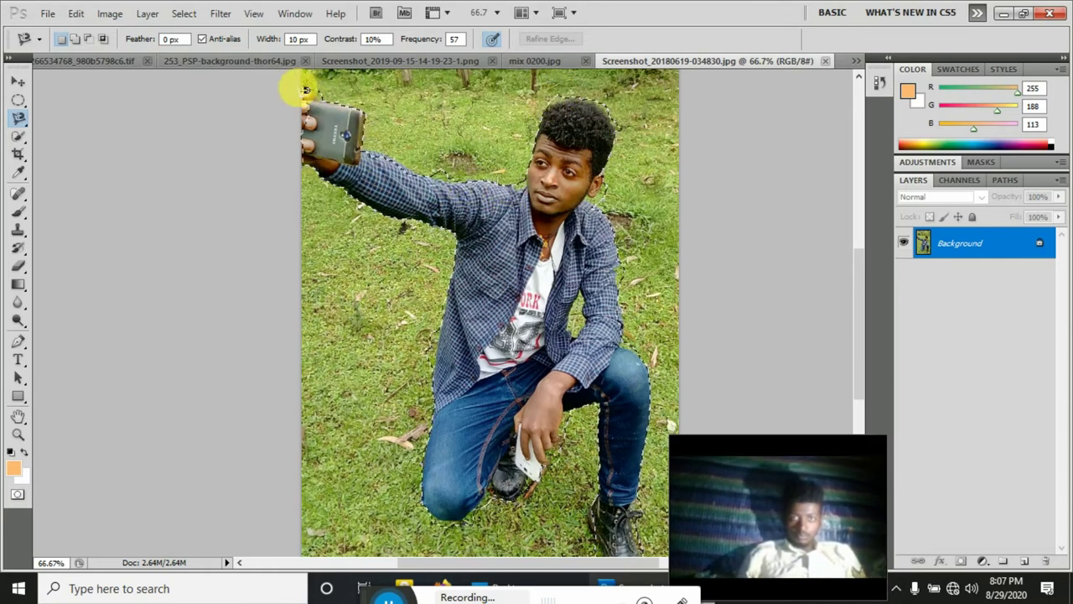
{"action": "left_click", "coordinate": [19, 91]}
{"action": "left_click_drag", "start_coordinate": [515, 252], "coordinate": [536, 251]}
Open 3d_705.jpg from the USB drive's best back grounds folder
{"action": "left_click", "coordinate": [48, 13]}
{"action": "left_click", "coordinate": [67, 42]}
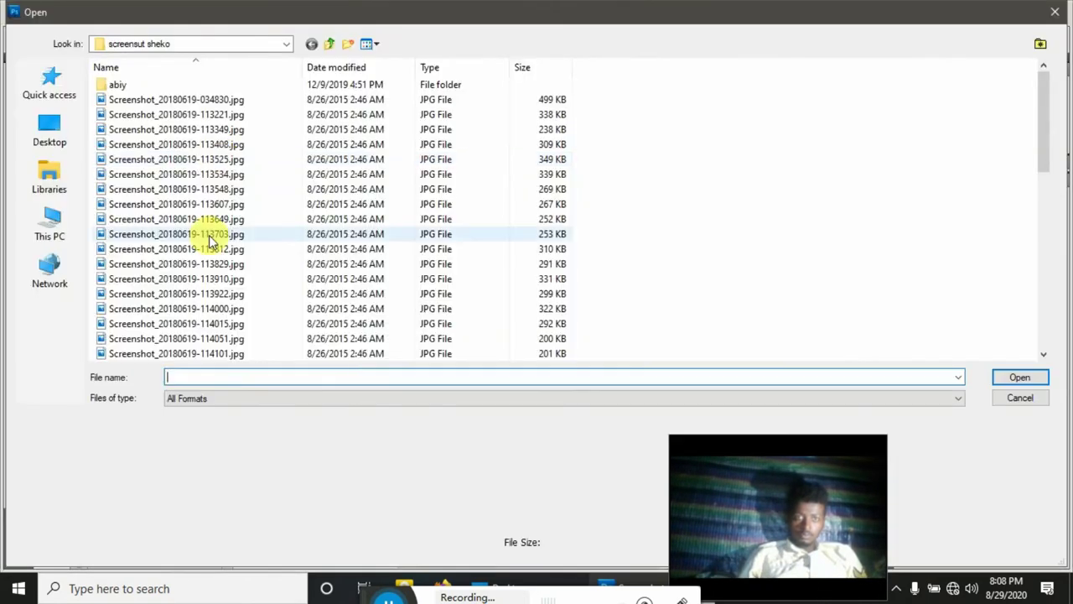
{"action": "left_click", "coordinate": [329, 44]}
{"action": "left_click", "coordinate": [370, 43]}
{"action": "left_click", "coordinate": [411, 62]}
{"action": "mouse_move", "coordinate": [1044, 79]}
{"action": "left_mouse_down"}
{"action": "mouse_move", "coordinate": [1042, 314]}
{"action": "mouse_move", "coordinate": [1046, 112]}
{"action": "mouse_move", "coordinate": [1036, 148]}
{"action": "mouse_move", "coordinate": [1045, 215]}
{"action": "mouse_move", "coordinate": [699, 260]}
{"action": "left_mouse_up"}
{"action": "scroll", "coordinate": [646, 98], "scroll_direction": "down", "scroll_amount": 2}
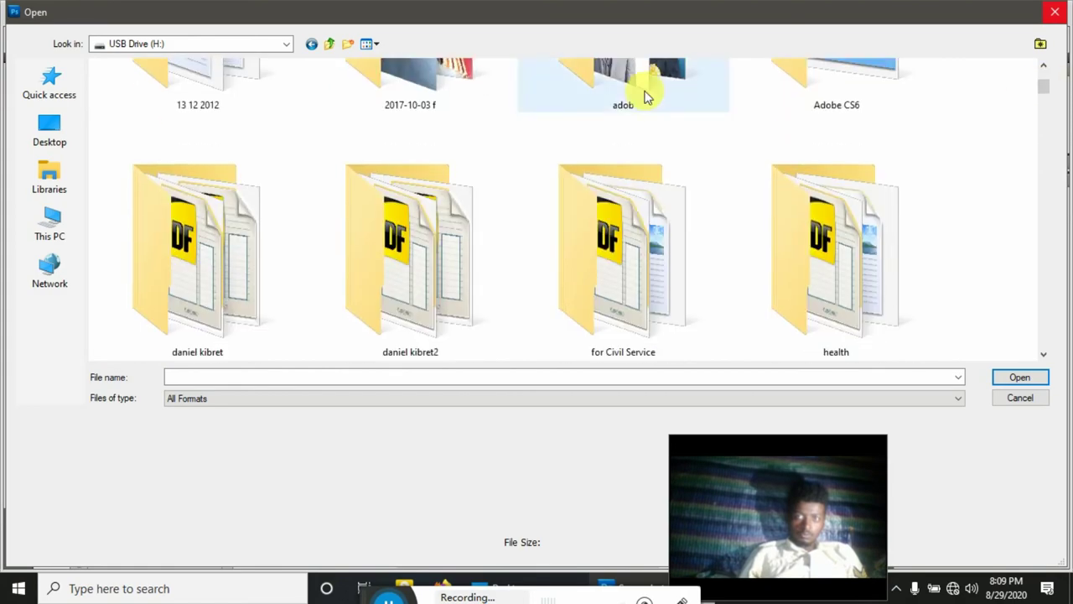
{"action": "left_click", "coordinate": [311, 44]}
{"action": "left_click", "coordinate": [366, 44]}
{"action": "mouse_move", "coordinate": [1042, 89]}
{"action": "left_mouse_down"}
{"action": "mouse_move", "coordinate": [1031, 119]}
{"action": "mouse_move", "coordinate": [1042, 125]}
{"action": "left_mouse_up"}
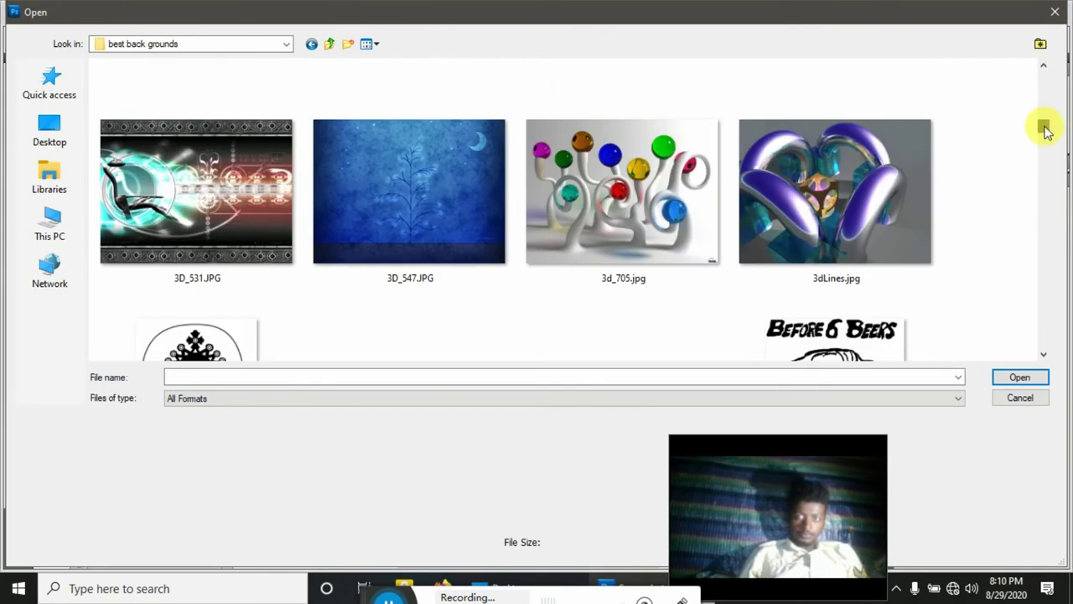
{"action": "double_click", "coordinate": [578, 182]}
Bring the kneeling man in as Layer 1, scaled down and shifted left
{"action": "left_click", "coordinate": [587, 60]}
{"action": "left_click", "coordinate": [603, 61]}
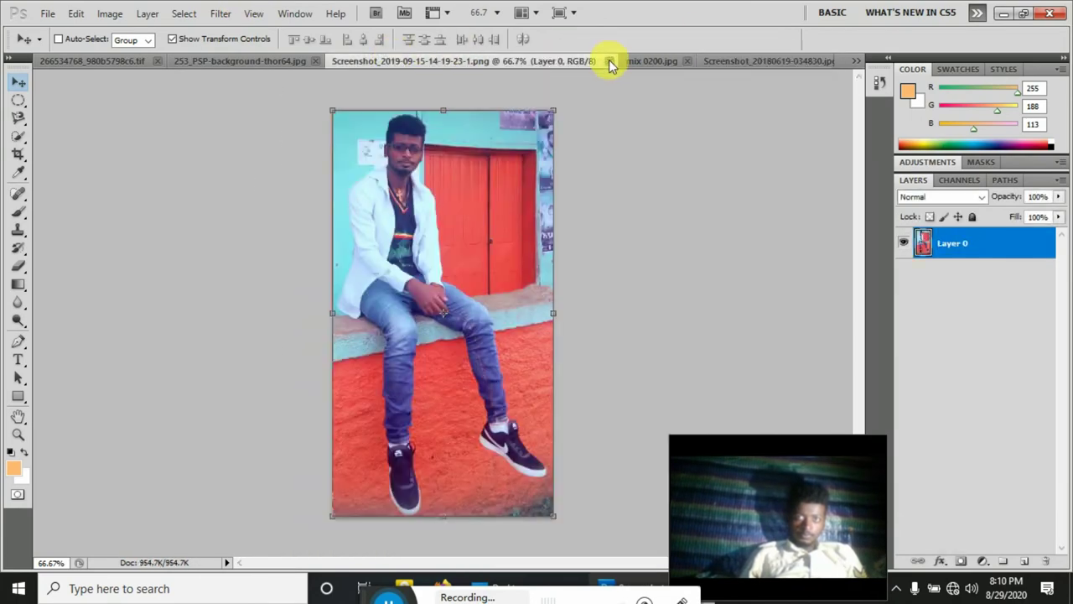
{"action": "key", "text": "ctrl+t"}
{"action": "left_click_drag", "start_coordinate": [210, 159], "coordinate": [259, 112]}
{"action": "left_click_drag", "start_coordinate": [377, 319], "coordinate": [359, 318]}
{"action": "left_click", "coordinate": [788, 39]}
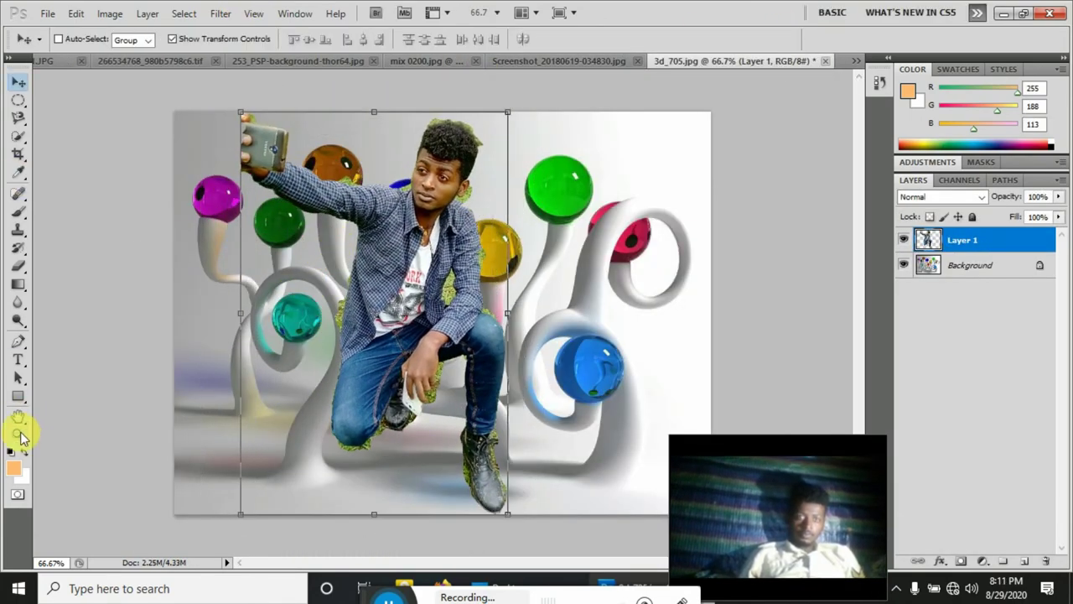
Zoom in closely on the man's face
{"action": "left_click", "coordinate": [18, 433]}
{"action": "left_click", "coordinate": [282, 148]}
{"action": "left_click", "coordinate": [282, 149]}
{"action": "left_click", "coordinate": [17, 81]}
Switch to the Eraser tool and choose its brush
{"action": "left_click", "coordinate": [18, 266]}
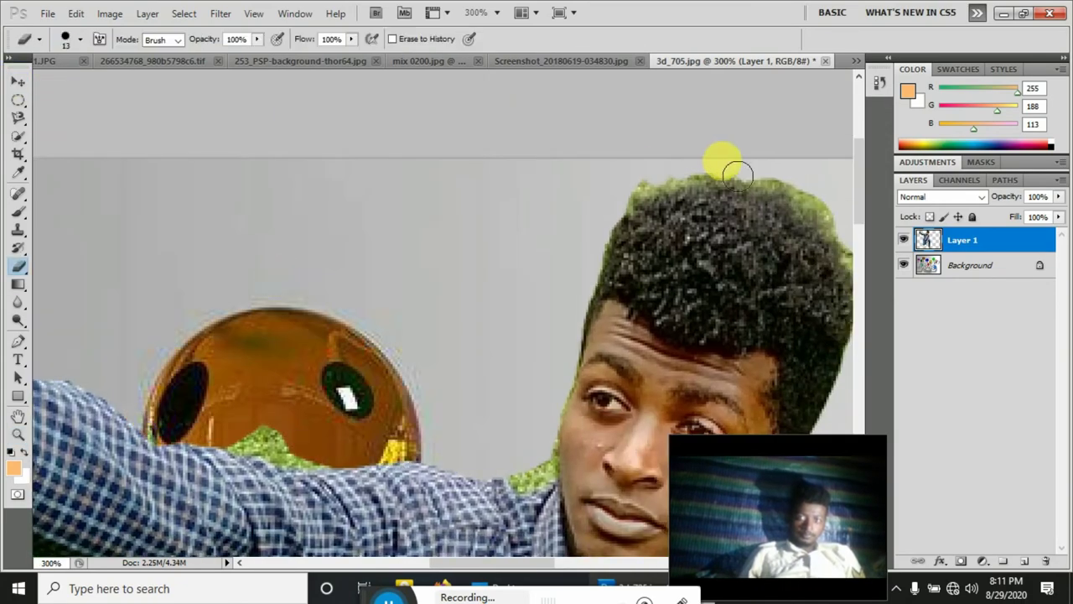
{"action": "right_click", "coordinate": [733, 173]}
{"action": "double_click", "coordinate": [783, 252]}
{"action": "right_click", "coordinate": [587, 193]}
{"action": "double_click", "coordinate": [652, 273]}
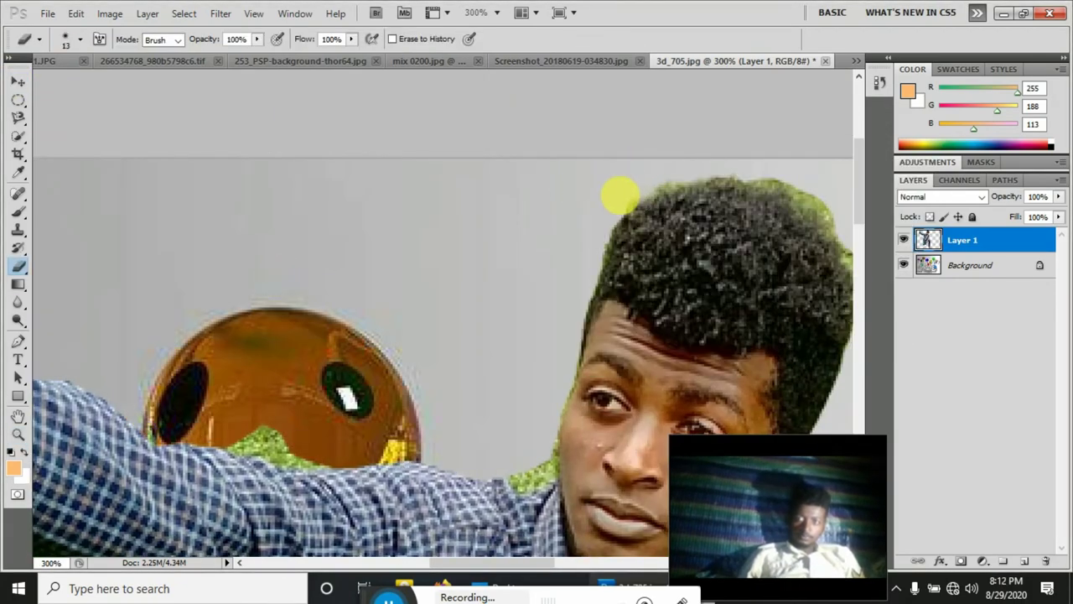
{"action": "right_click", "coordinate": [833, 204]}
{"action": "double_click", "coordinate": [905, 294]}
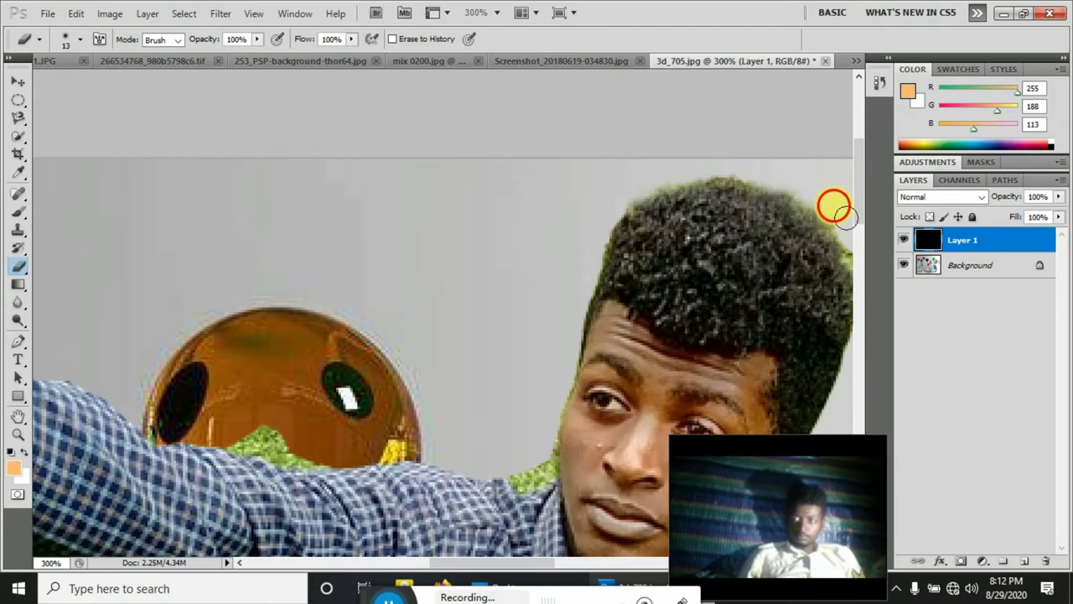
{"action": "scroll", "coordinate": [834, 206], "scroll_direction": "down", "scroll_amount": 3}
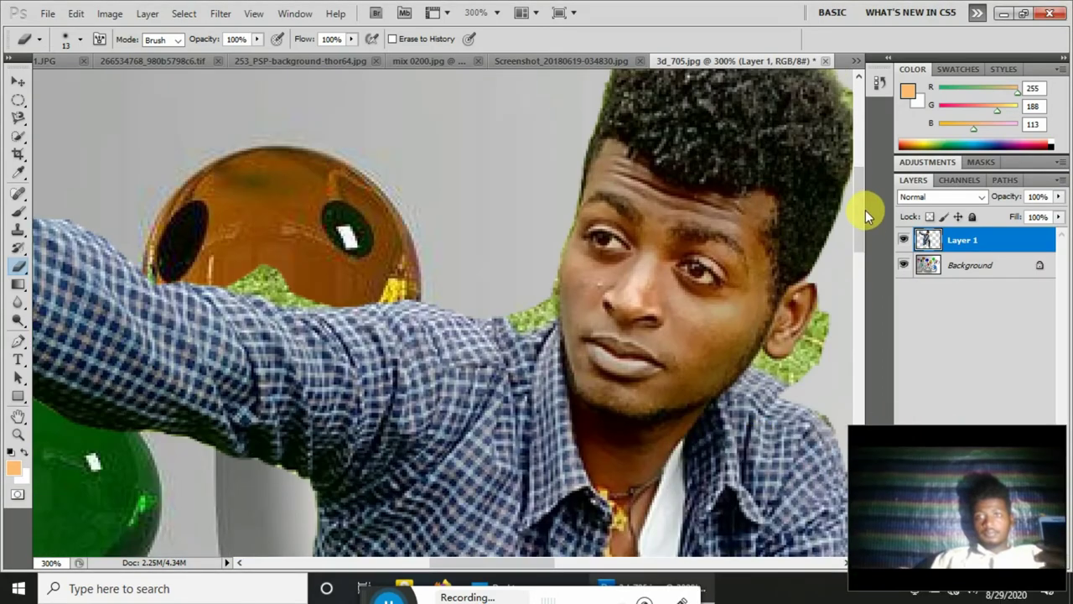
{"action": "scroll", "coordinate": [865, 210], "scroll_direction": "up", "scroll_amount": 2}
{"action": "left_click_drag", "start_coordinate": [504, 564], "coordinate": [520, 563]}
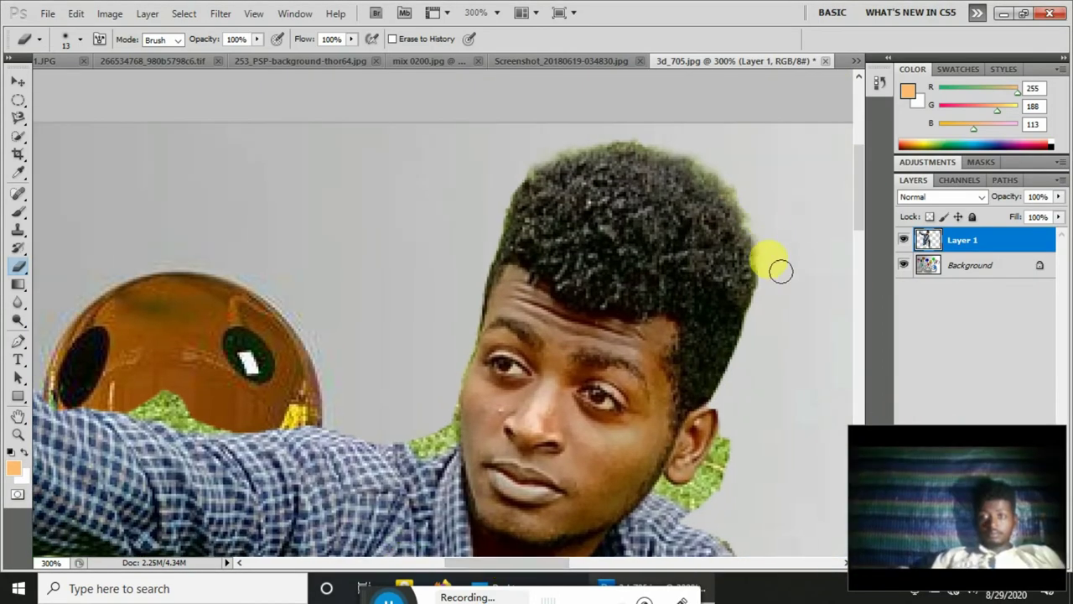
Erase the green fringe along the hair, neck, under the orange ball and below the ear
{"action": "left_click_drag", "start_coordinate": [725, 179], "coordinate": [489, 221]}
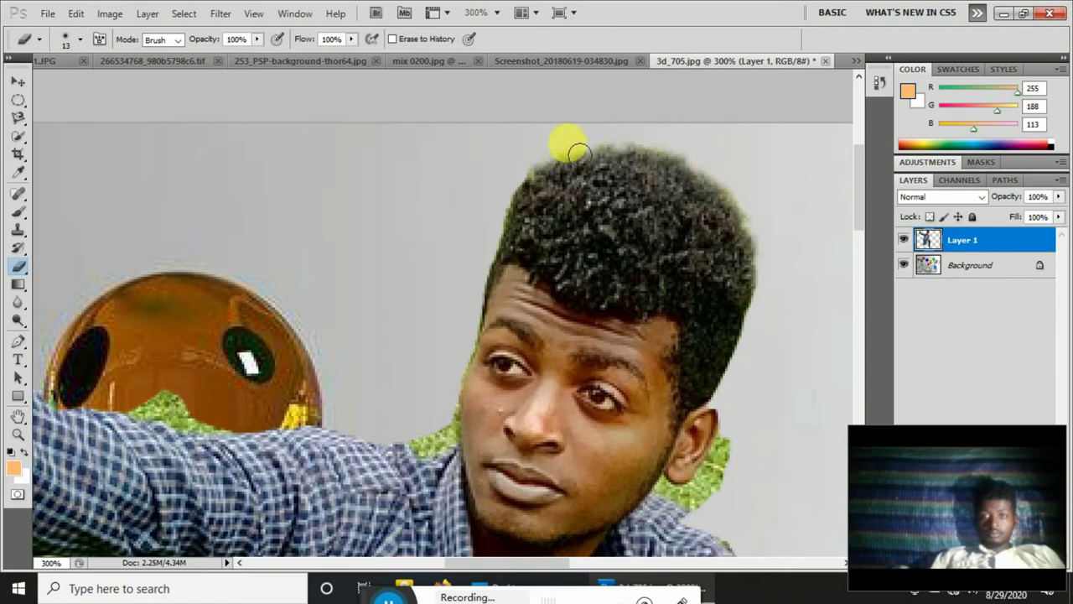
{"action": "left_click_drag", "start_coordinate": [435, 453], "coordinate": [450, 363]}
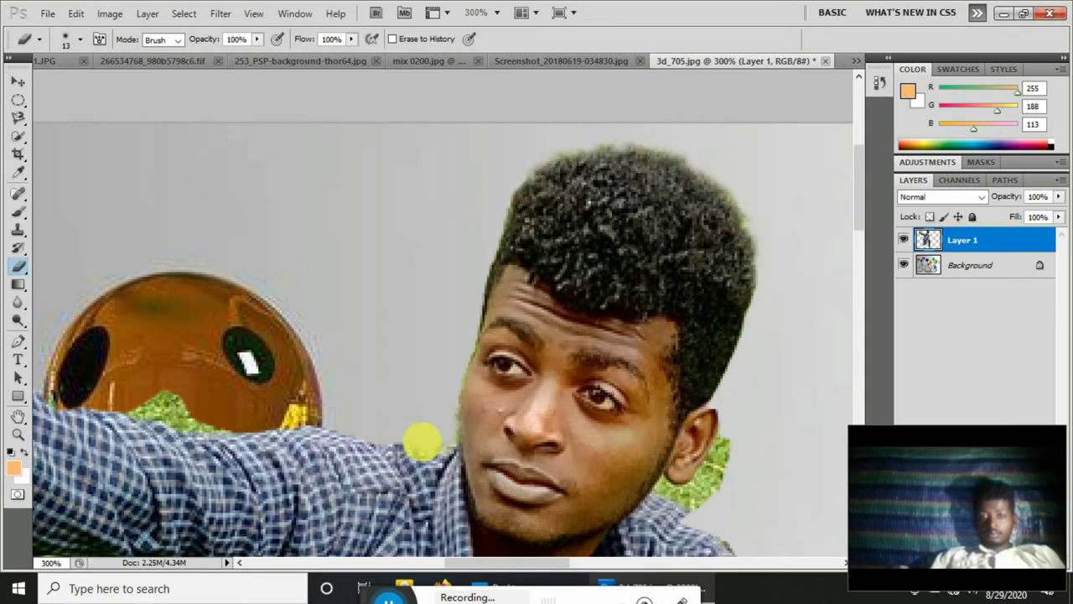
{"action": "left_click_drag", "start_coordinate": [231, 413], "coordinate": [57, 394]}
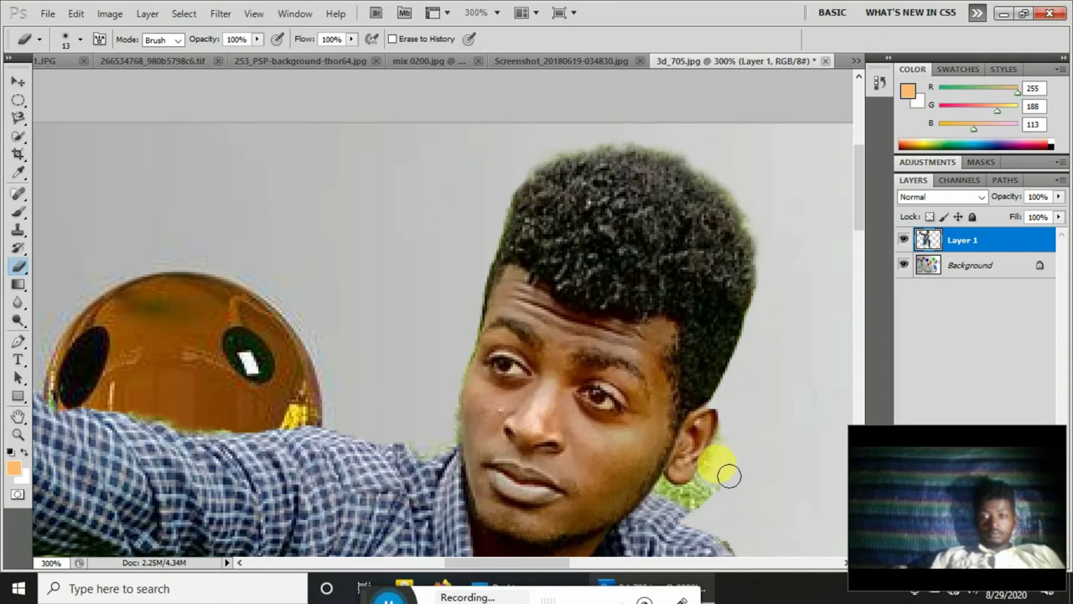
{"action": "left_click_drag", "start_coordinate": [729, 475], "coordinate": [726, 478]}
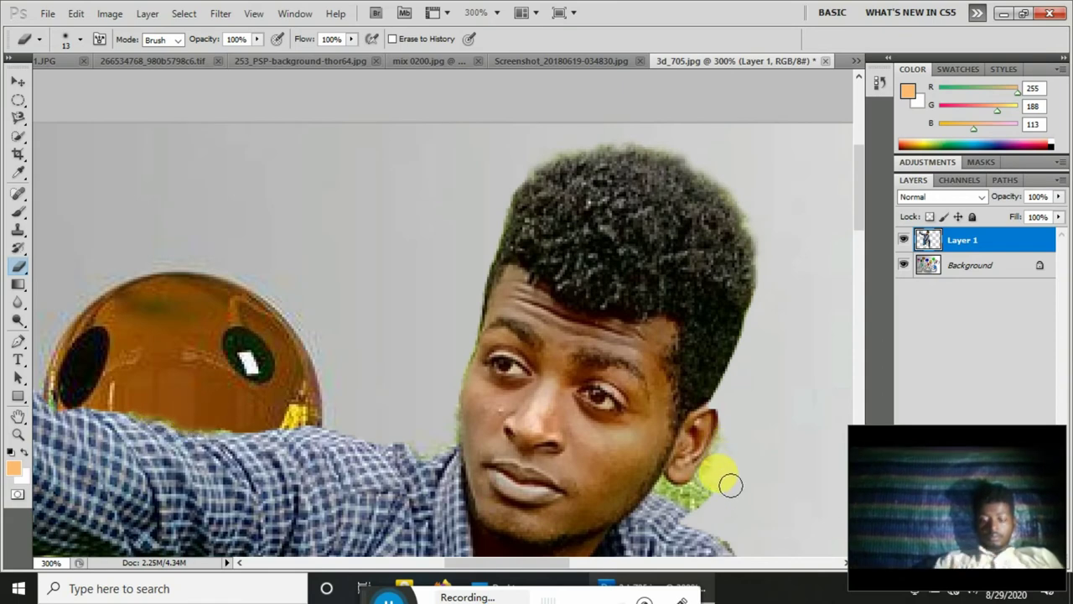
Shrink the eraser to size 7, erase the moss along the boot edge, then zoom out
{"action": "right_click", "coordinate": [694, 508]}
{"action": "left_click", "coordinate": [696, 486]}
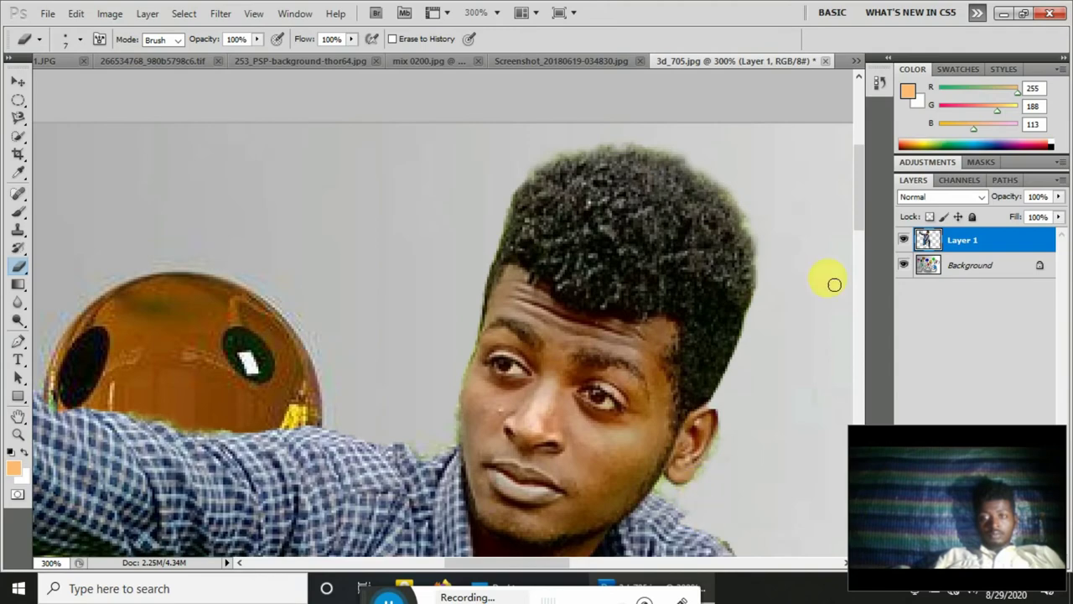
{"action": "scroll", "coordinate": [834, 285], "scroll_direction": "down", "scroll_amount": 5}
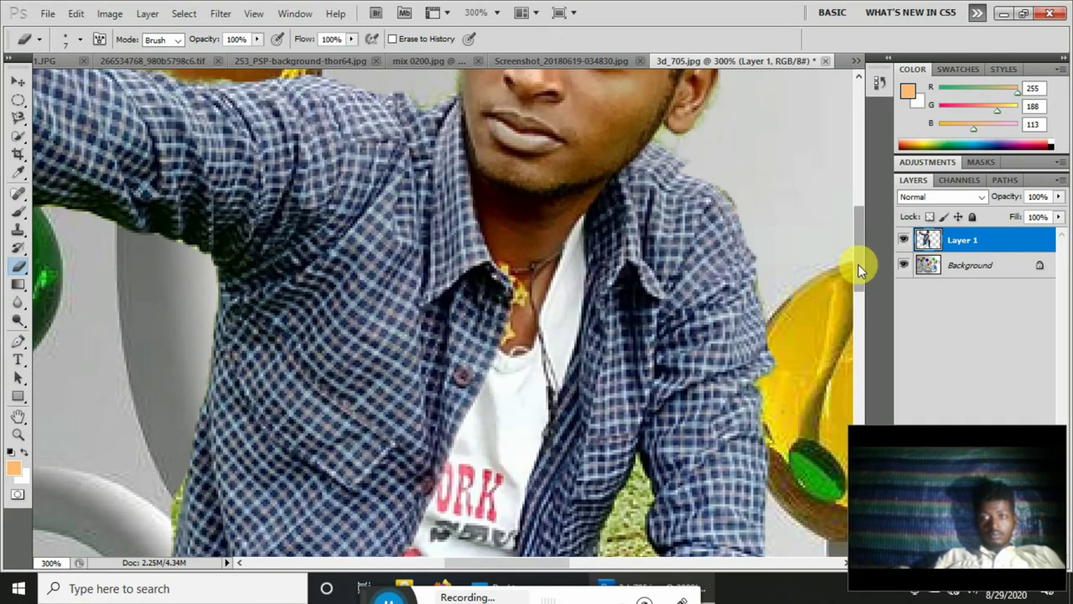
{"action": "scroll", "coordinate": [859, 269], "scroll_direction": "down", "scroll_amount": 1}
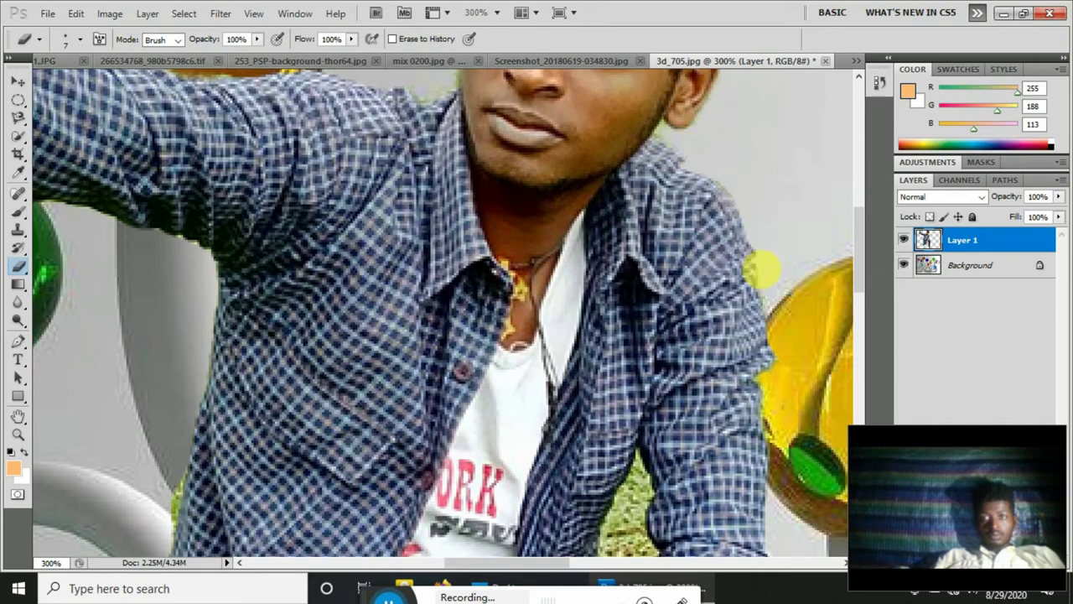
{"action": "scroll", "coordinate": [763, 270], "scroll_direction": "down", "scroll_amount": 3}
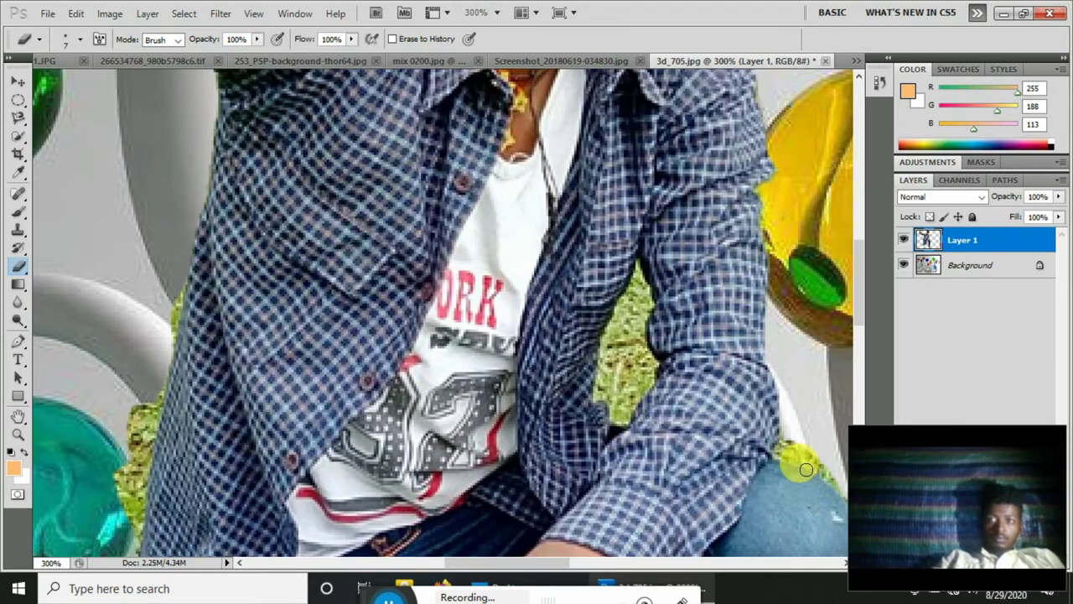
{"action": "scroll", "coordinate": [838, 293], "scroll_direction": "down", "scroll_amount": 3}
{"action": "scroll", "coordinate": [563, 235], "scroll_direction": "right", "scroll_amount": 3}
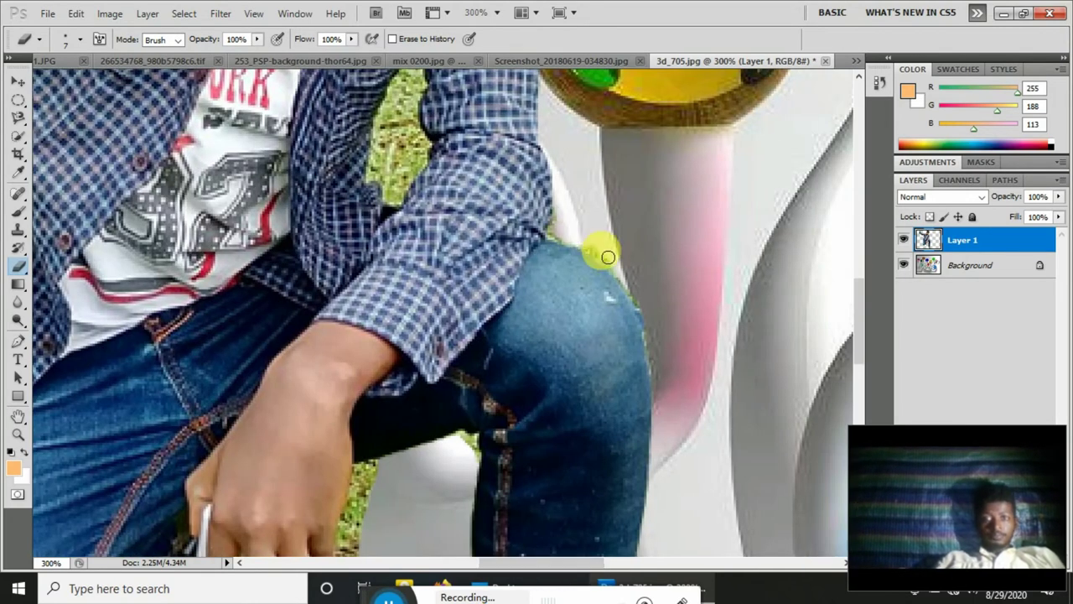
{"action": "scroll", "coordinate": [602, 253], "scroll_direction": "down", "scroll_amount": 3}
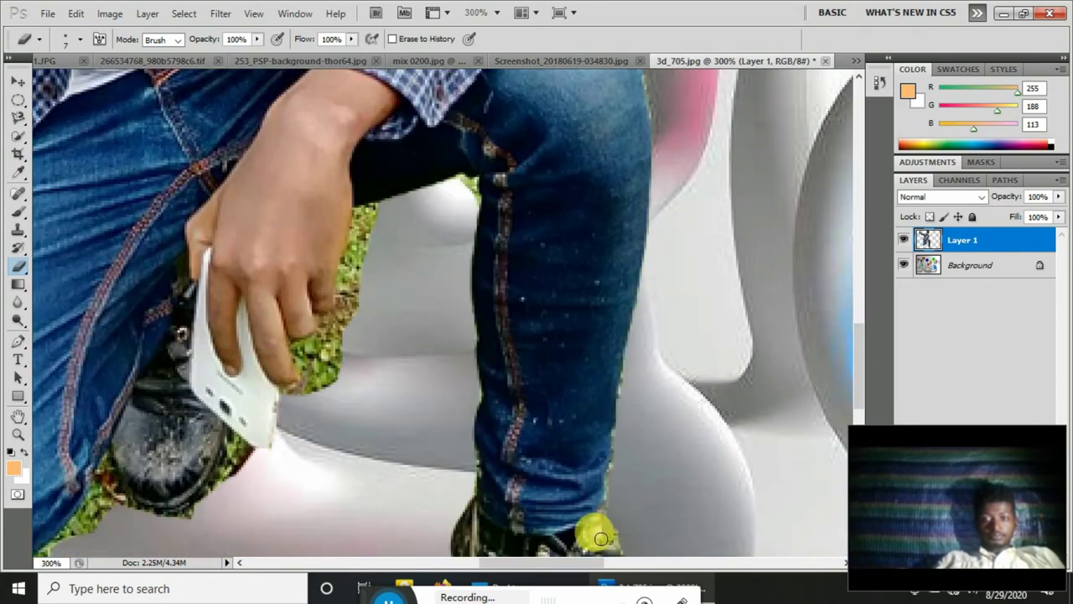
{"action": "scroll", "coordinate": [620, 356], "scroll_direction": "down", "scroll_amount": 3}
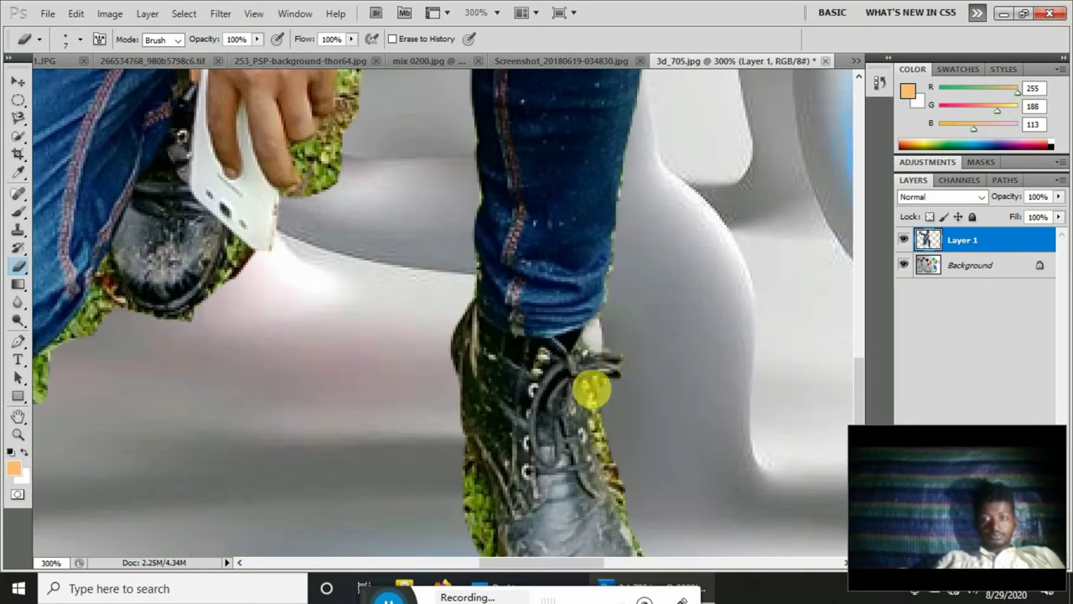
{"action": "scroll", "coordinate": [661, 310], "scroll_direction": "down", "scroll_amount": 3}
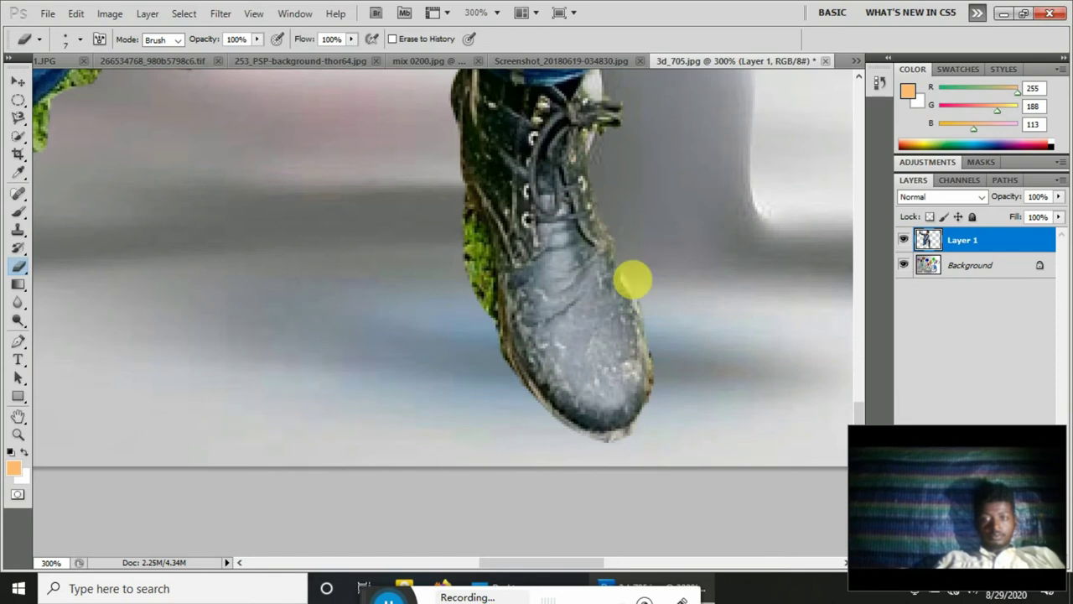
{"action": "left_click_drag", "start_coordinate": [474, 210], "coordinate": [484, 307]}
{"action": "scroll", "coordinate": [455, 196], "scroll_direction": "up", "scroll_amount": 2}
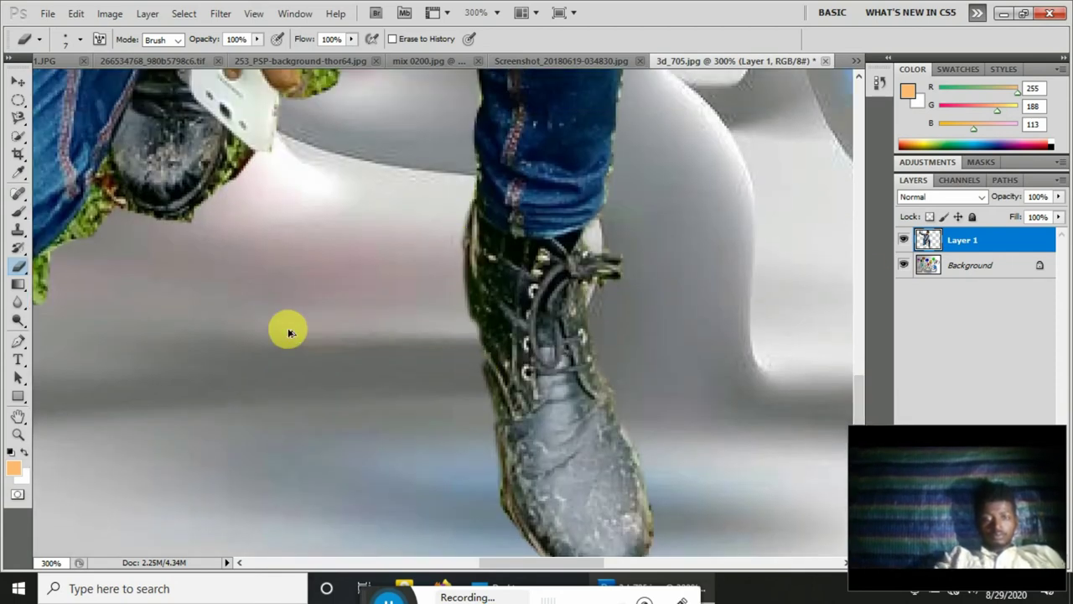
{"action": "left_click", "coordinate": [17, 433]}
{"action": "left_click", "coordinate": [74, 38]}
{"action": "left_click", "coordinate": [221, 233]}
{"action": "left_click", "coordinate": [221, 232]}
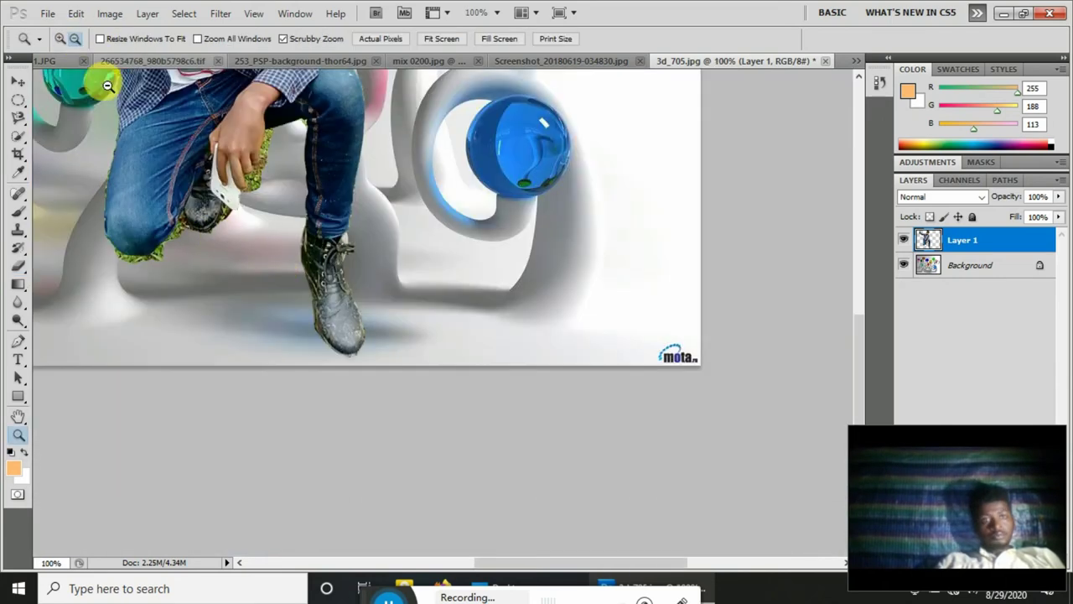
Erase the green fringe along the hand and under the jeans' lower edge
{"action": "key", "text": "ctrl+plus"}
{"action": "key", "text": "ctrl+plus"}
{"action": "left_click", "coordinate": [17, 265]}
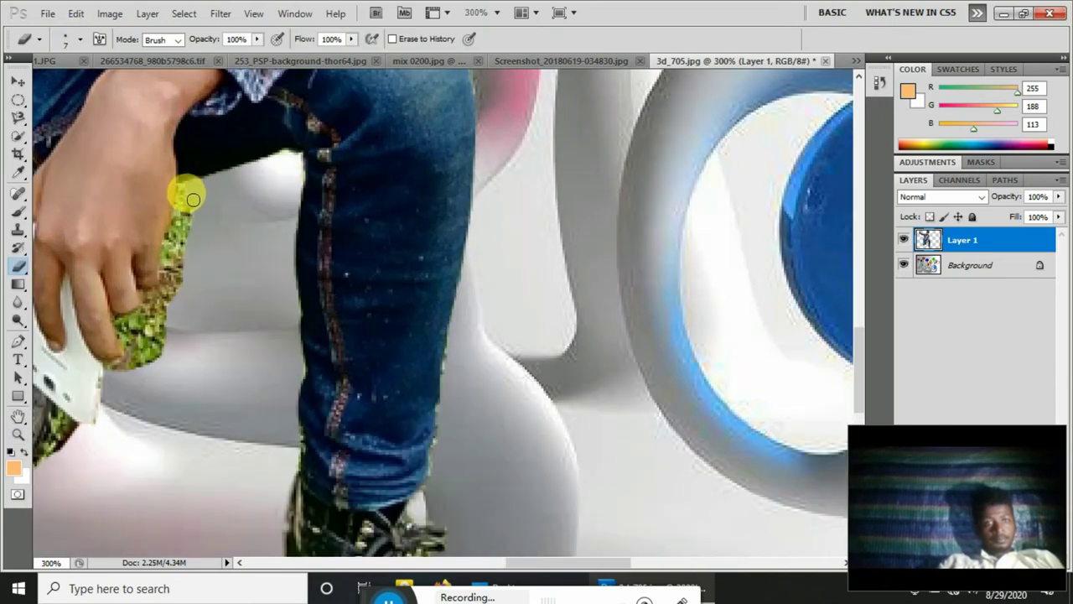
{"action": "left_click_drag", "start_coordinate": [189, 257], "coordinate": [159, 347]}
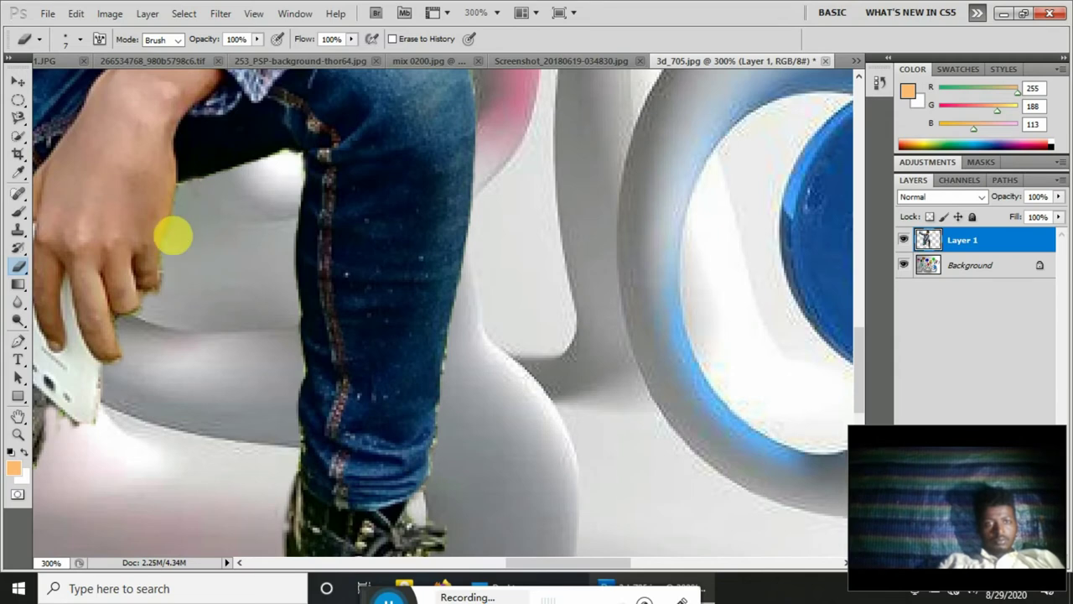
{"action": "scroll", "coordinate": [581, 148], "scroll_direction": "down", "scroll_amount": 5}
{"action": "scroll", "coordinate": [640, 330], "scroll_direction": "left", "scroll_amount": 3}
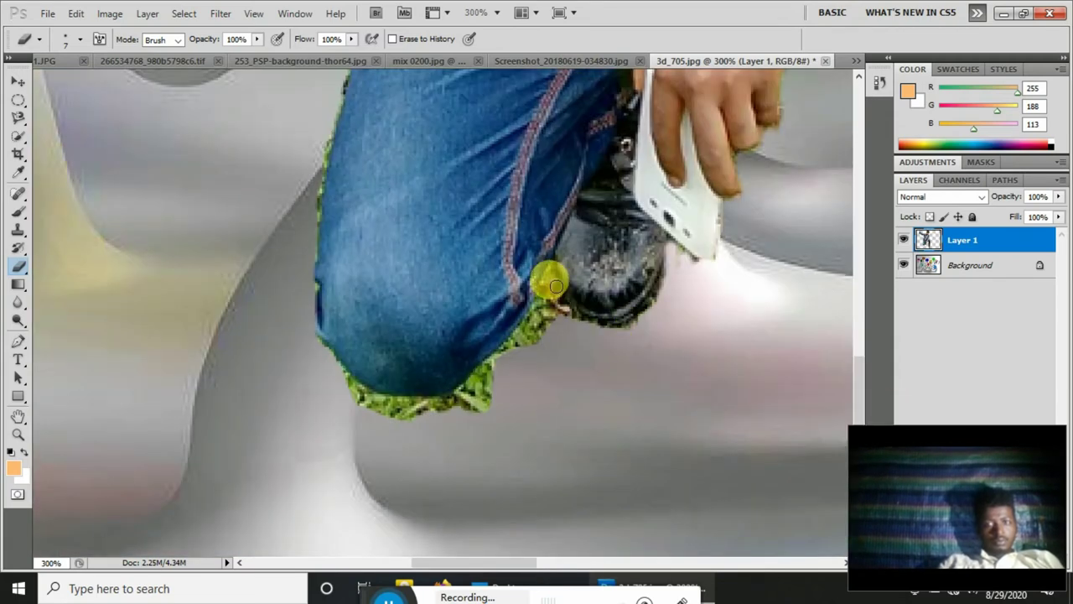
{"action": "left_click_drag", "start_coordinate": [552, 333], "coordinate": [510, 411]}
Switch to a hard round eraser brush and clean the jeans' left edge
{"action": "right_click", "coordinate": [514, 409]}
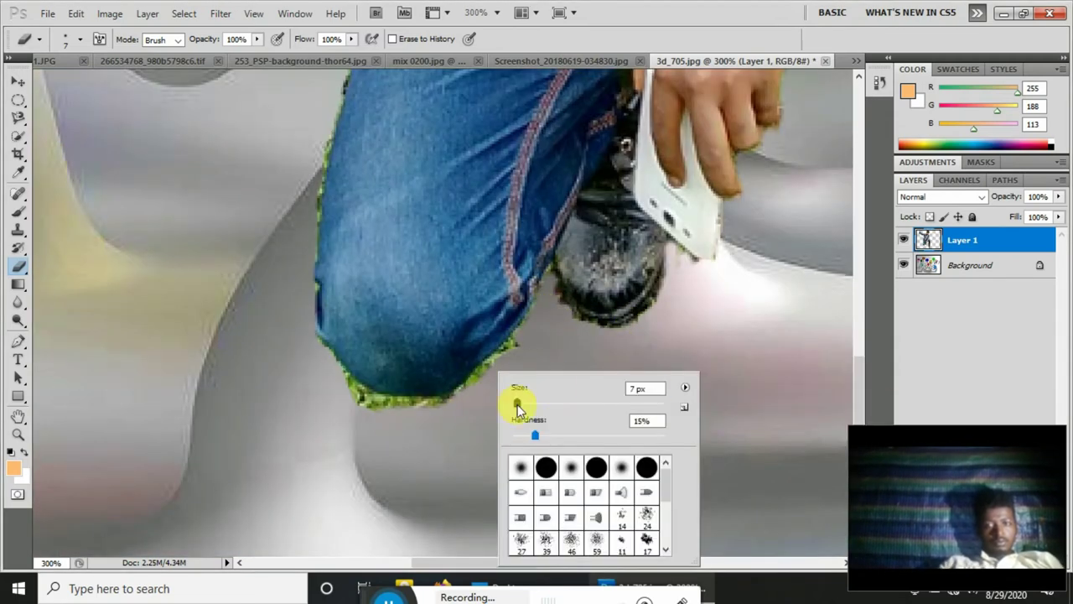
{"action": "key", "text": "Escape"}
{"action": "right_click", "coordinate": [605, 402]}
{"action": "double_click", "coordinate": [664, 470]}
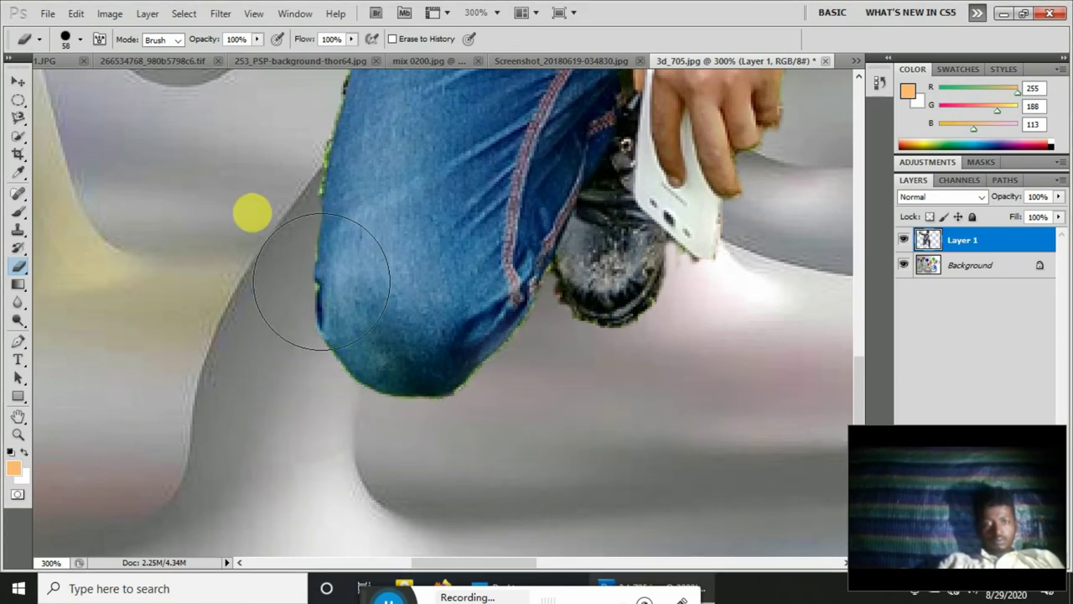
{"action": "left_click_drag", "start_coordinate": [339, 84], "coordinate": [356, 381]}
{"action": "scroll", "coordinate": [866, 379], "scroll_direction": "up", "scroll_amount": 3}
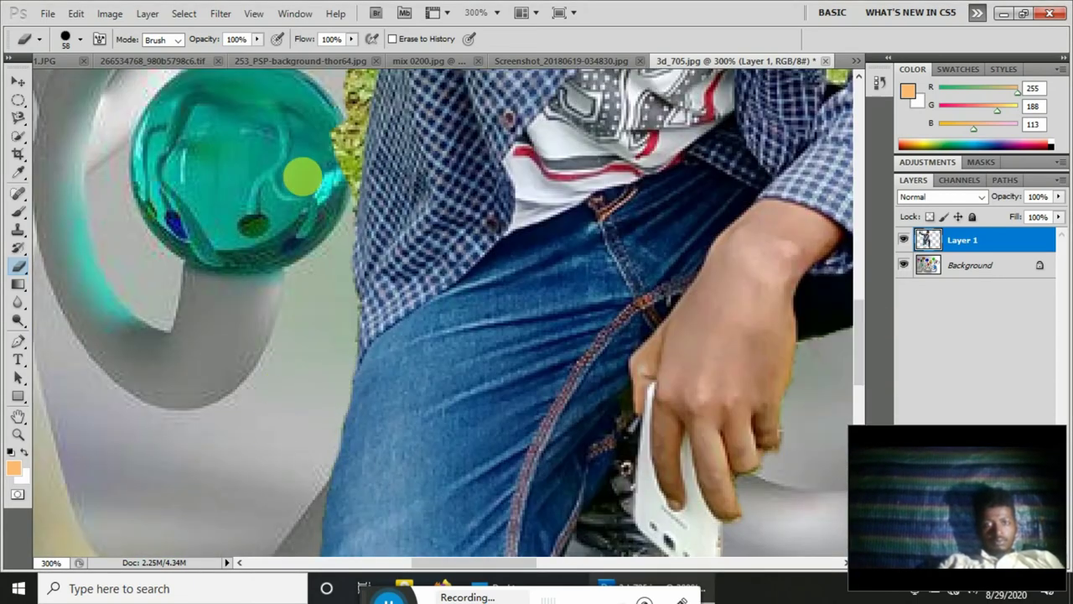
Zoom out to the whole composition and nudge the cut-out man slightly left
{"action": "left_click", "coordinate": [18, 434]}
{"action": "key", "text": "ctrl+alt+0"}
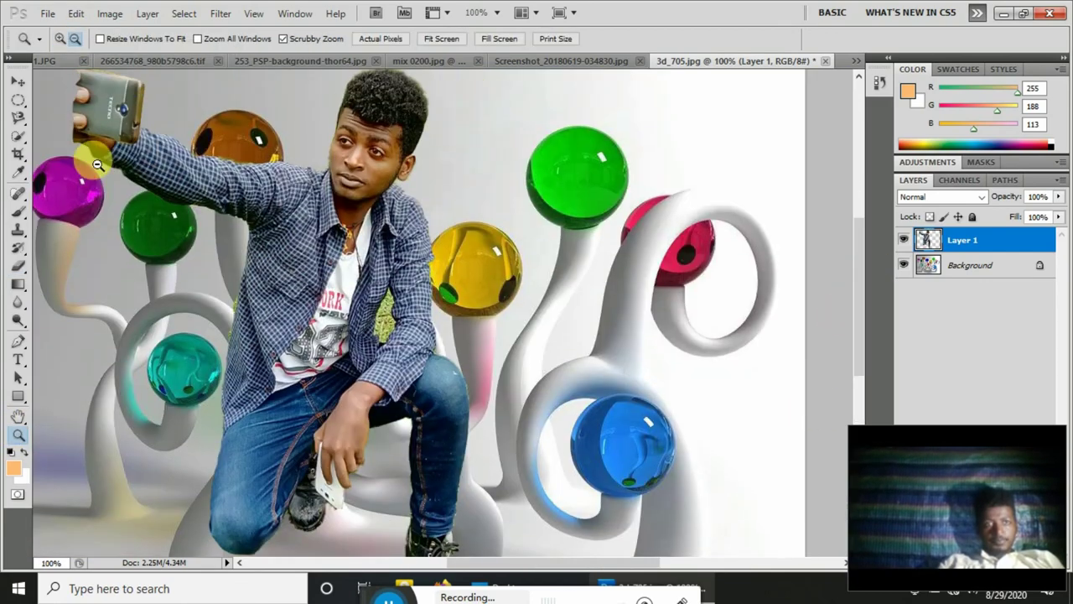
{"action": "key", "text": "v"}
{"action": "left_click_drag", "start_coordinate": [266, 206], "coordinate": [256, 204]}
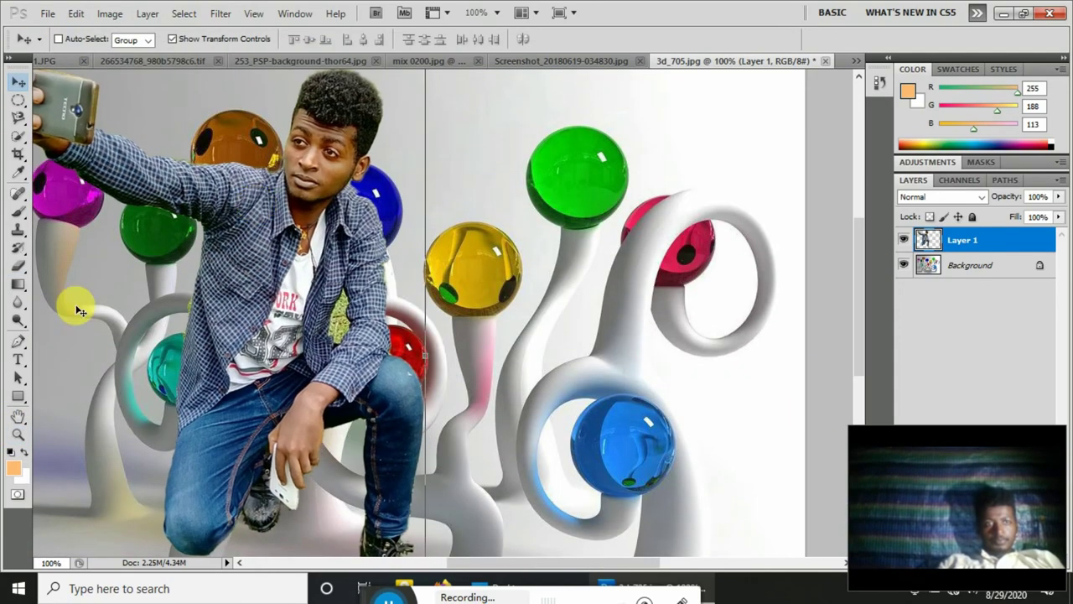
Zoom in near the teal ball and jeans and set a smaller eraser brush
{"action": "key", "text": "ctrl+plus"}
{"action": "key", "text": "ctrl+plus"}
{"action": "left_click_drag", "start_coordinate": [469, 563], "coordinate": [415, 562]}
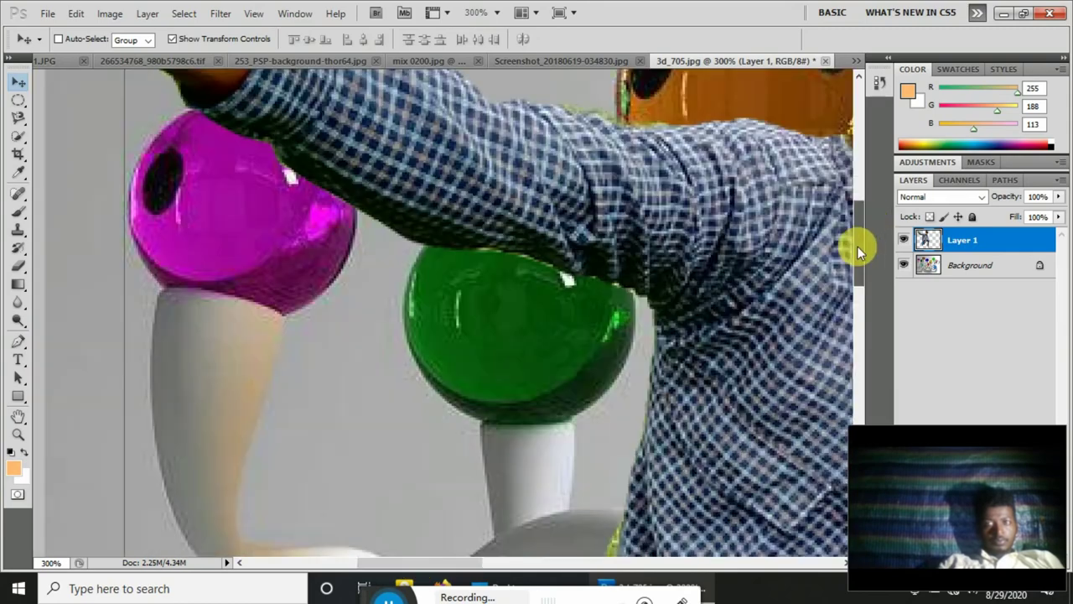
{"action": "mouse_move", "coordinate": [857, 245]}
{"action": "left_mouse_down"}
{"action": "mouse_move", "coordinate": [855, 329]}
{"action": "mouse_move", "coordinate": [872, 246]}
{"action": "left_mouse_up"}
{"action": "key", "text": "e"}
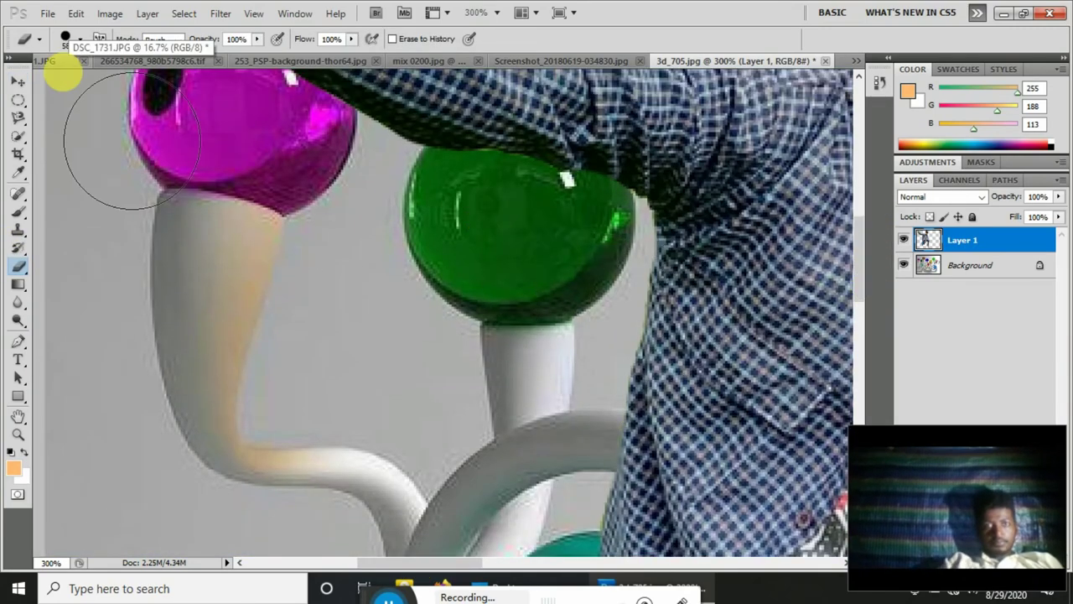
{"action": "scroll", "coordinate": [677, 312], "scroll_direction": "up", "scroll_amount": 5}
{"action": "scroll", "coordinate": [462, 412], "scroll_direction": "right", "scroll_amount": 3}
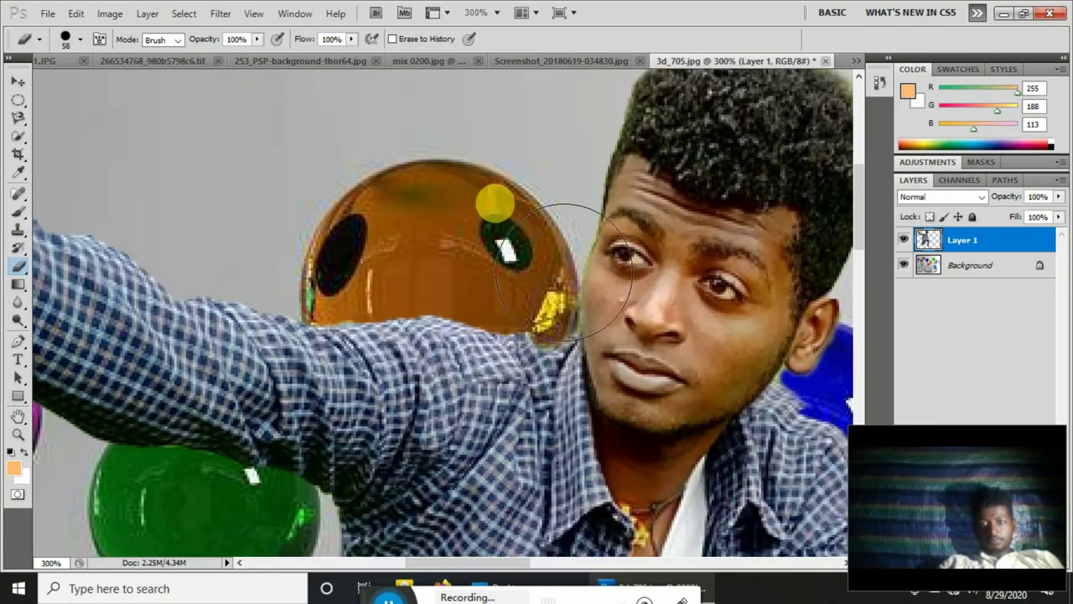
{"action": "left_click", "coordinate": [575, 564]}
{"action": "scroll", "coordinate": [850, 300], "scroll_direction": "down", "scroll_amount": 5}
{"action": "right_click", "coordinate": [454, 273]}
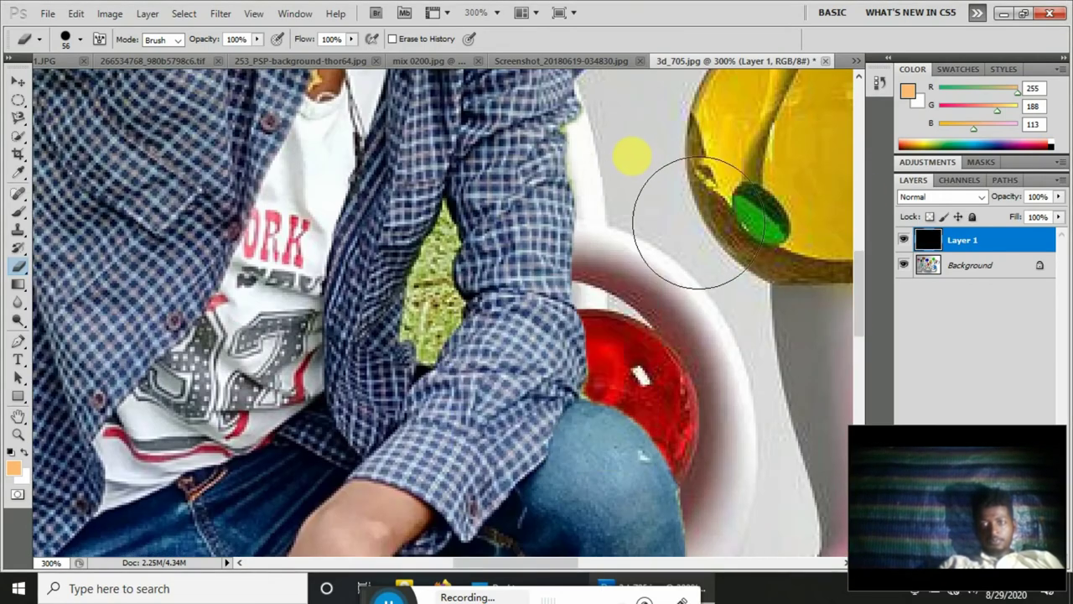
{"action": "right_click", "coordinate": [645, 151]}
{"action": "left_click_drag", "start_coordinate": [675, 183], "coordinate": [660, 182]}
Erase the green patch between the arm and shirt, then shrink the brush to 1 px
{"action": "left_click_drag", "start_coordinate": [436, 235], "coordinate": [438, 342]}
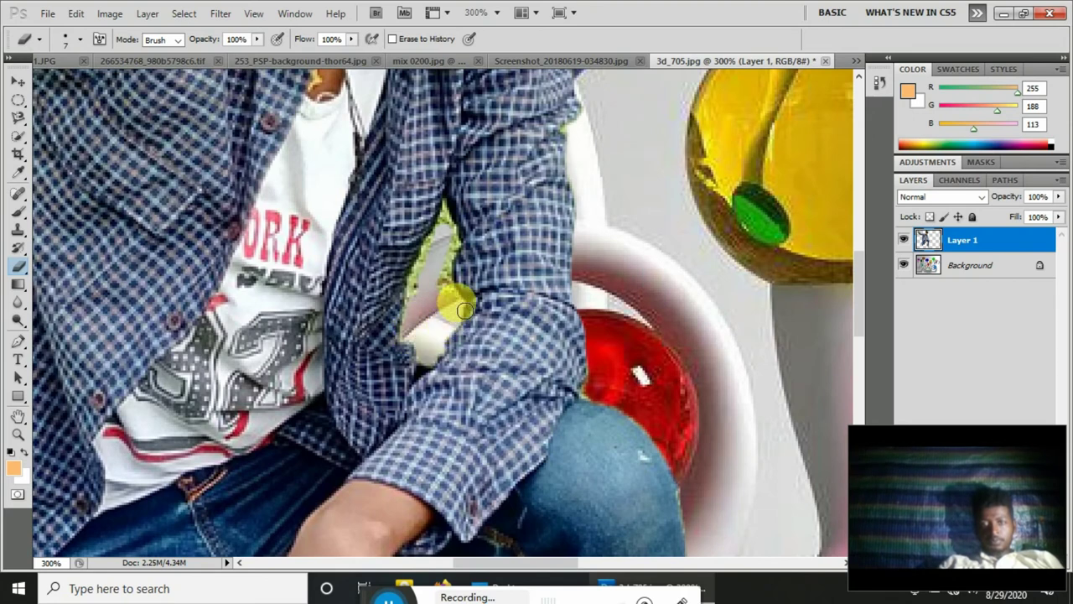
{"action": "mouse_move", "coordinate": [435, 265]}
{"action": "left_mouse_down"}
{"action": "mouse_move", "coordinate": [419, 304]}
{"action": "mouse_move", "coordinate": [461, 323]}
{"action": "left_mouse_up"}
{"action": "right_click", "coordinate": [444, 285]}
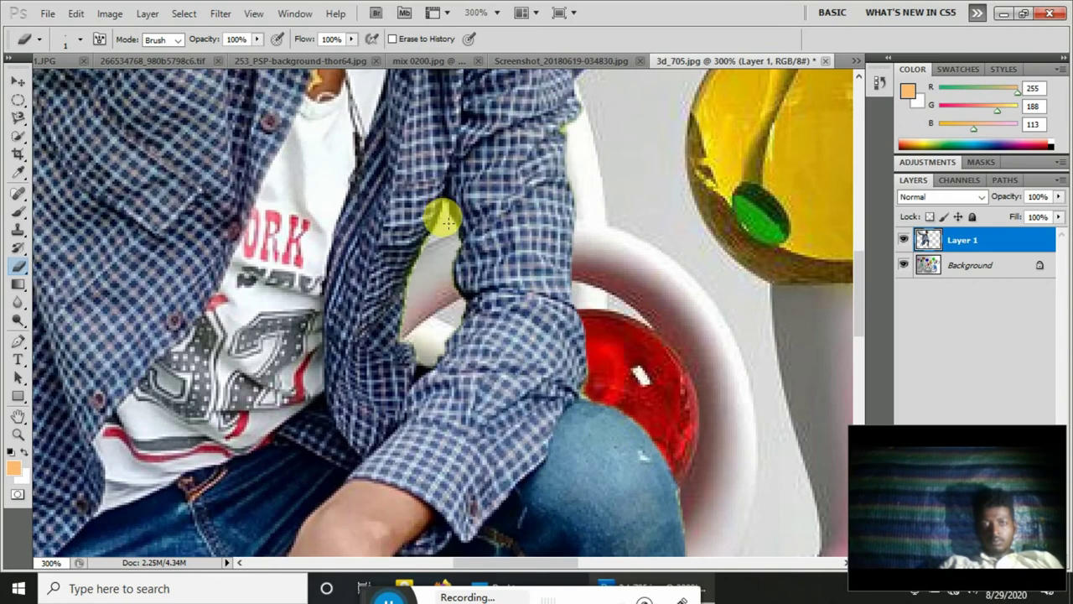
{"action": "key", "text": "ctrl+minus"}
{"action": "key", "text": "ctrl+minus"}
{"action": "key", "text": "ctrl+minus"}
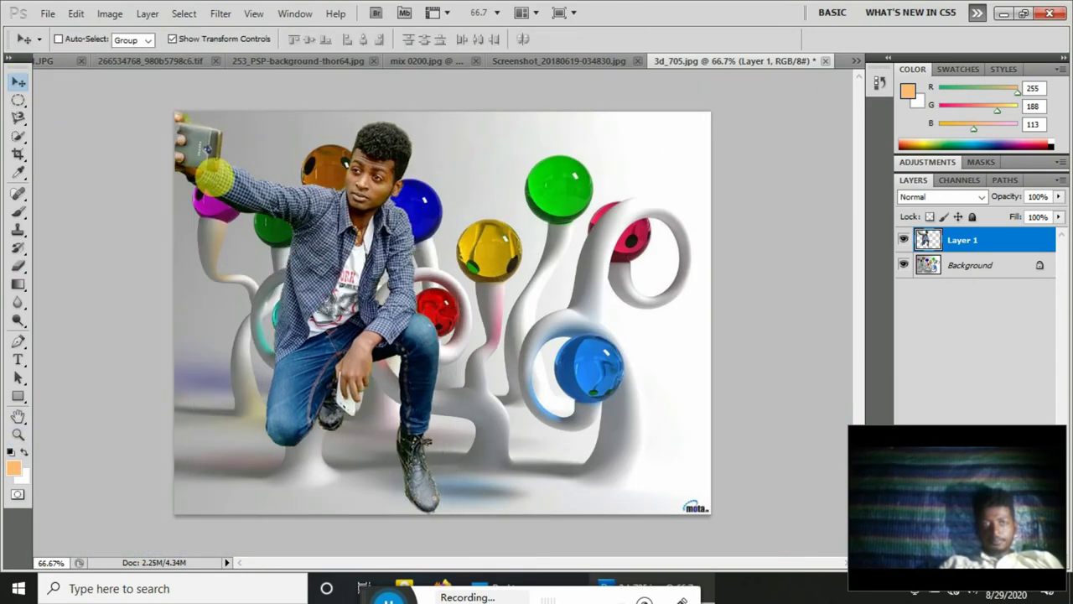
Brighten the cut-out man layer with Brightness/Contrast set to Brightness 39
{"action": "key", "text": "e"}
{"action": "right_click", "coordinate": [553, 209]}
{"action": "key", "text": "v"}
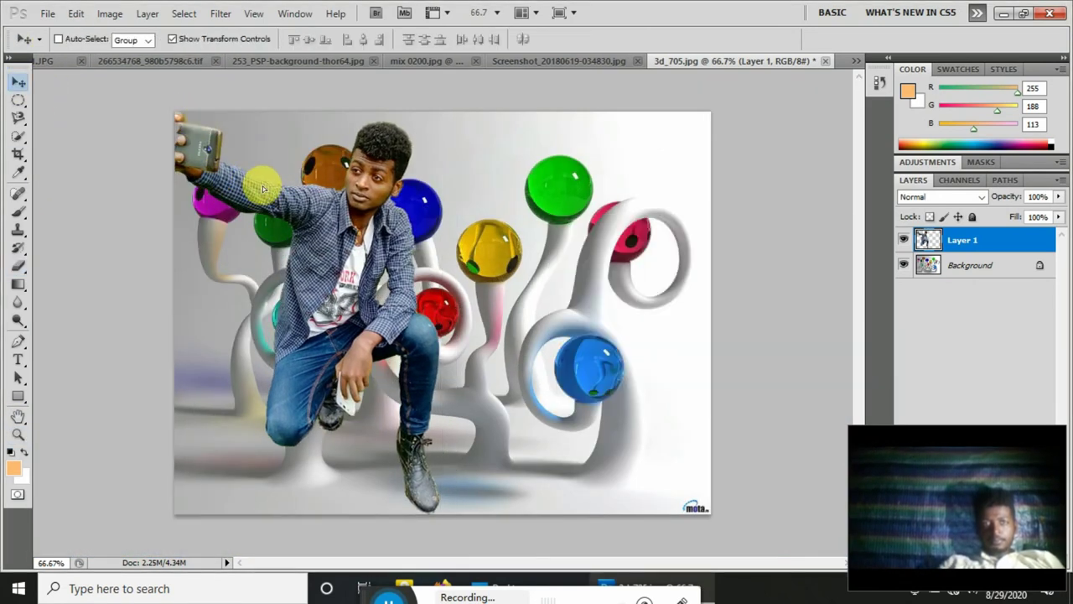
{"action": "left_click", "coordinate": [110, 13]}
{"action": "left_click", "coordinate": [378, 52]}
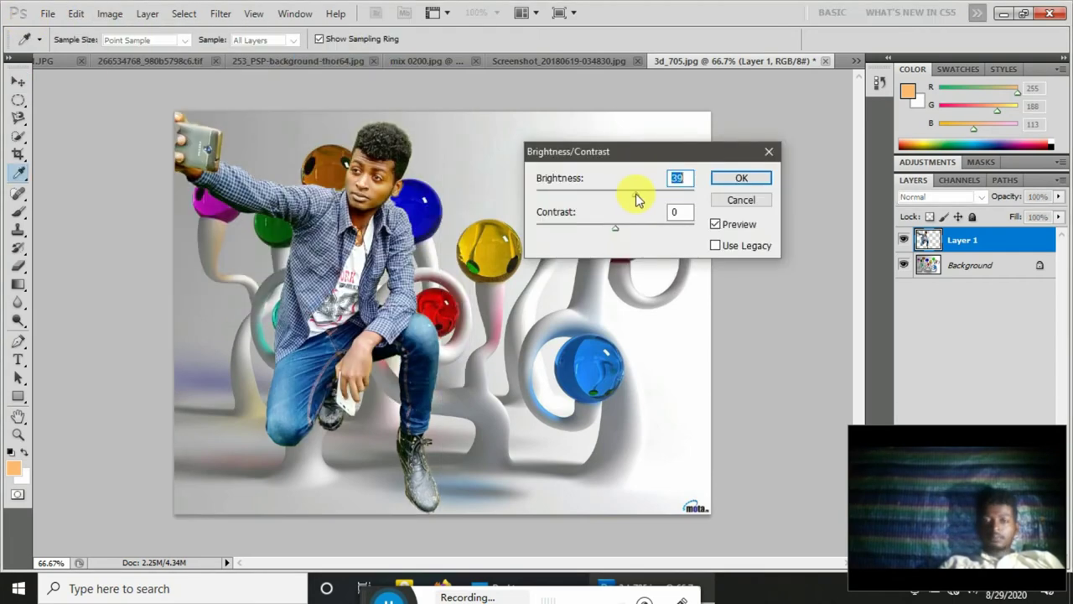
{"action": "left_click", "coordinate": [18, 266]}
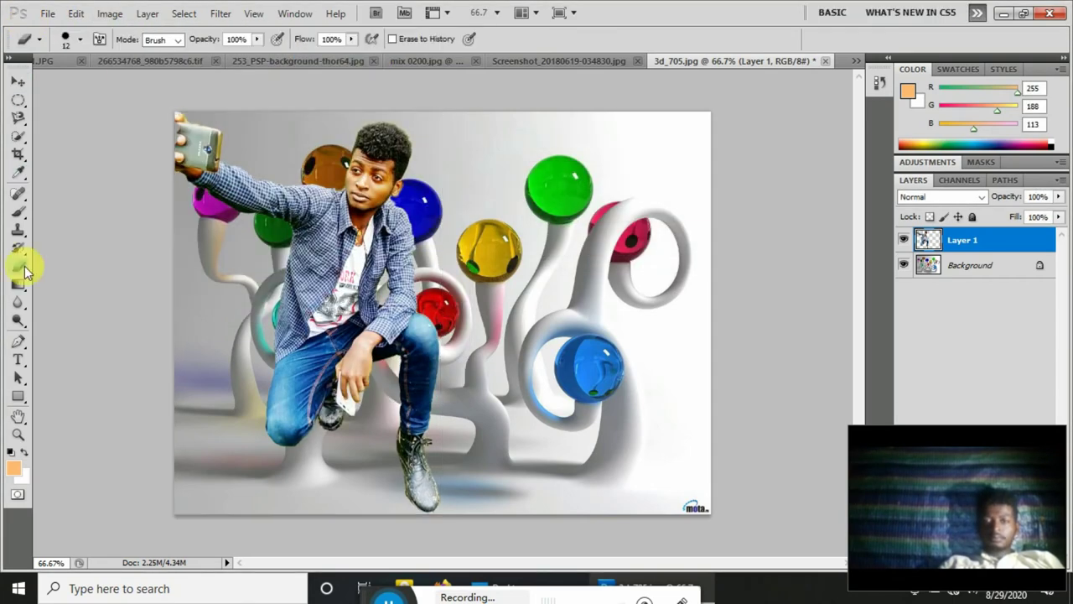
{"action": "right_click", "coordinate": [586, 462]}
{"action": "key", "text": "Escape"}
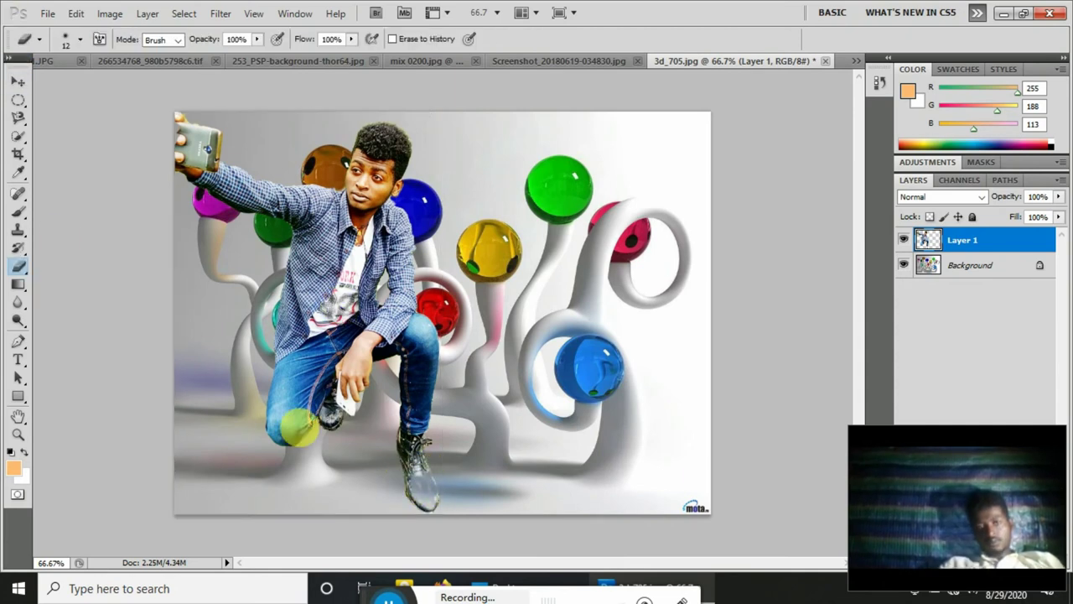
Open the sky and overpass image 37.jpg and stretch it into the composite below the man
{"action": "left_click", "coordinate": [17, 88]}
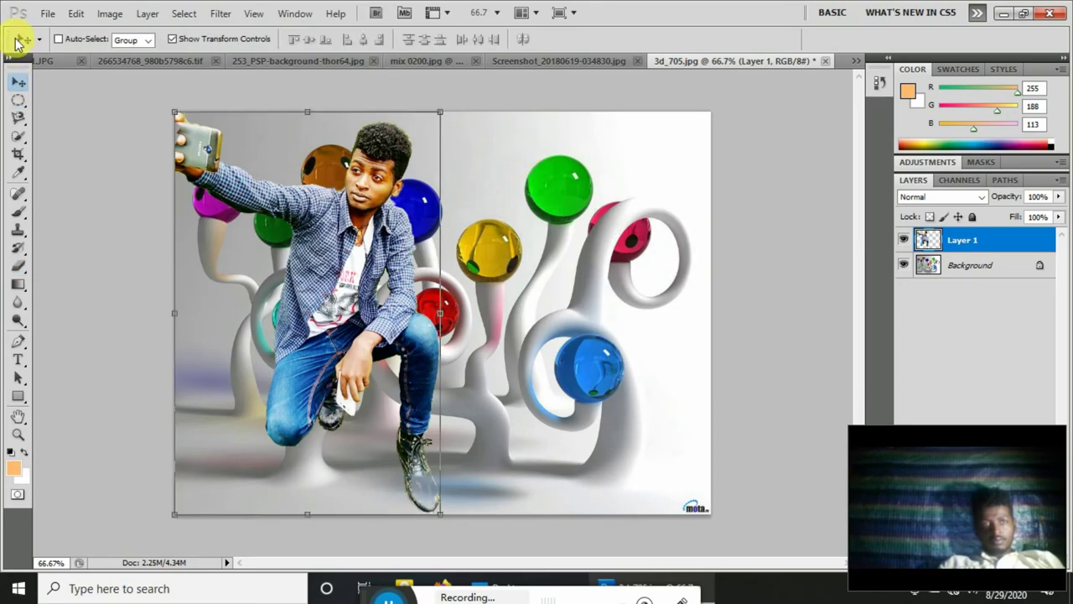
{"action": "left_click", "coordinate": [48, 13]}
{"action": "left_click", "coordinate": [51, 41]}
{"action": "left_click_drag", "start_coordinate": [1039, 111], "coordinate": [1027, 193]}
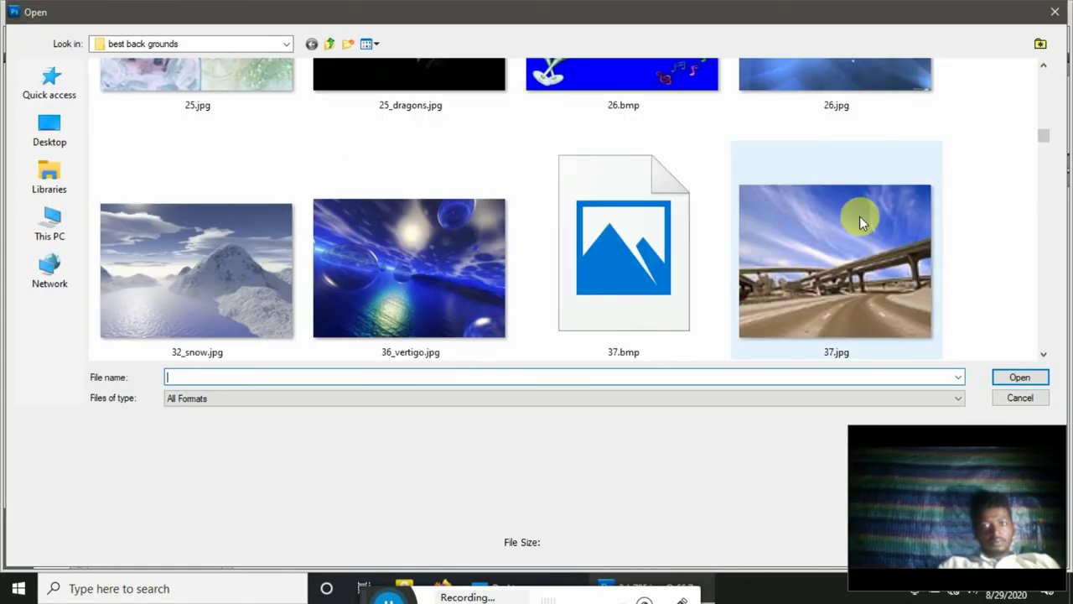
{"action": "double_click", "coordinate": [857, 220]}
{"action": "left_click_drag", "start_coordinate": [545, 206], "coordinate": [721, 242]}
{"action": "key", "text": "ctrl+t"}
{"action": "mouse_move", "coordinate": [564, 170]}
{"action": "left_mouse_down"}
{"action": "mouse_move", "coordinate": [299, 115]}
{"action": "mouse_move", "coordinate": [712, 115]}
{"action": "left_mouse_up"}
{"action": "left_click", "coordinate": [788, 39]}
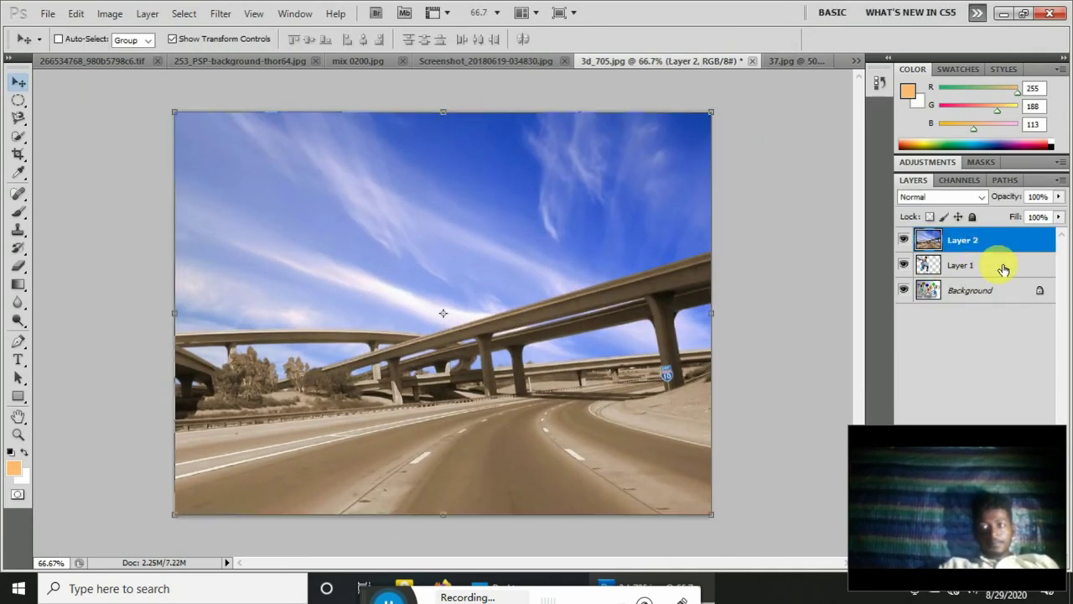
{"action": "left_click_drag", "start_coordinate": [1001, 266], "coordinate": [972, 241]}
Add the Windows XP sky-and-road image as background and shrink the man onto the road
{"action": "left_click", "coordinate": [48, 14]}
{"action": "left_click", "coordinate": [67, 43]}
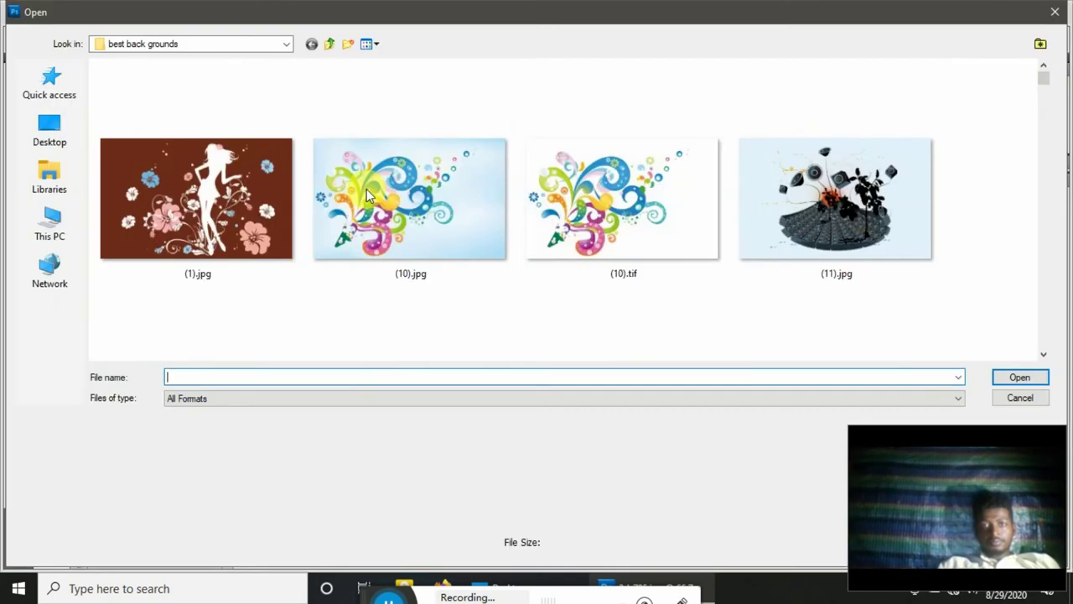
{"action": "scroll", "coordinate": [793, 108], "scroll_direction": "down", "scroll_amount": 3}
{"action": "scroll", "coordinate": [914, 231], "scroll_direction": "down", "scroll_amount": 15}
{"action": "double_click", "coordinate": [575, 199]}
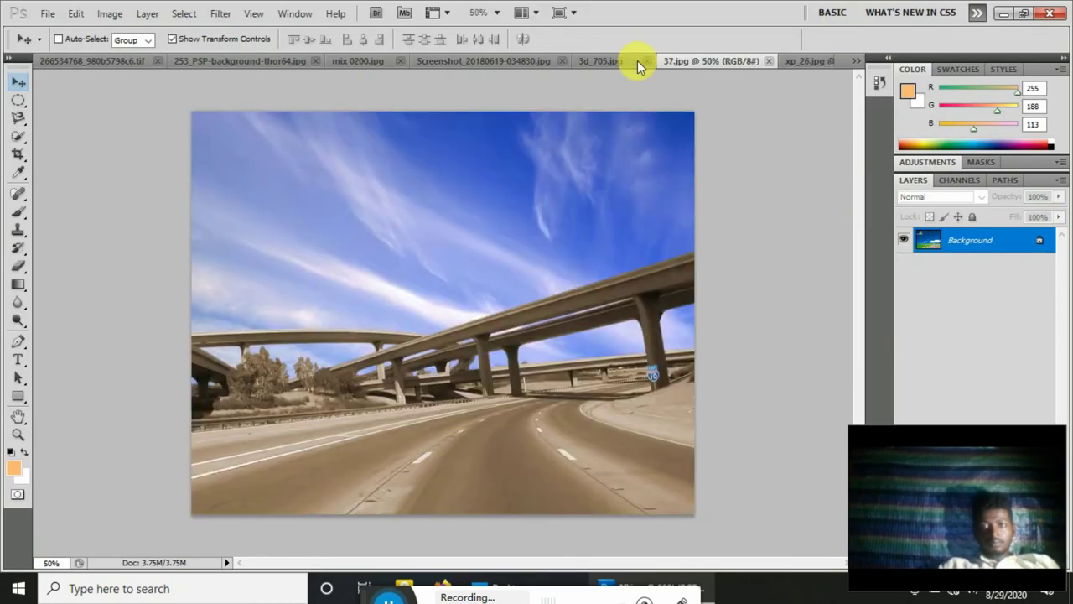
{"action": "left_click_drag", "start_coordinate": [581, 319], "coordinate": [712, 514]}
{"action": "left_click", "coordinate": [788, 38]}
{"action": "left_click_drag", "start_coordinate": [946, 263], "coordinate": [964, 238]}
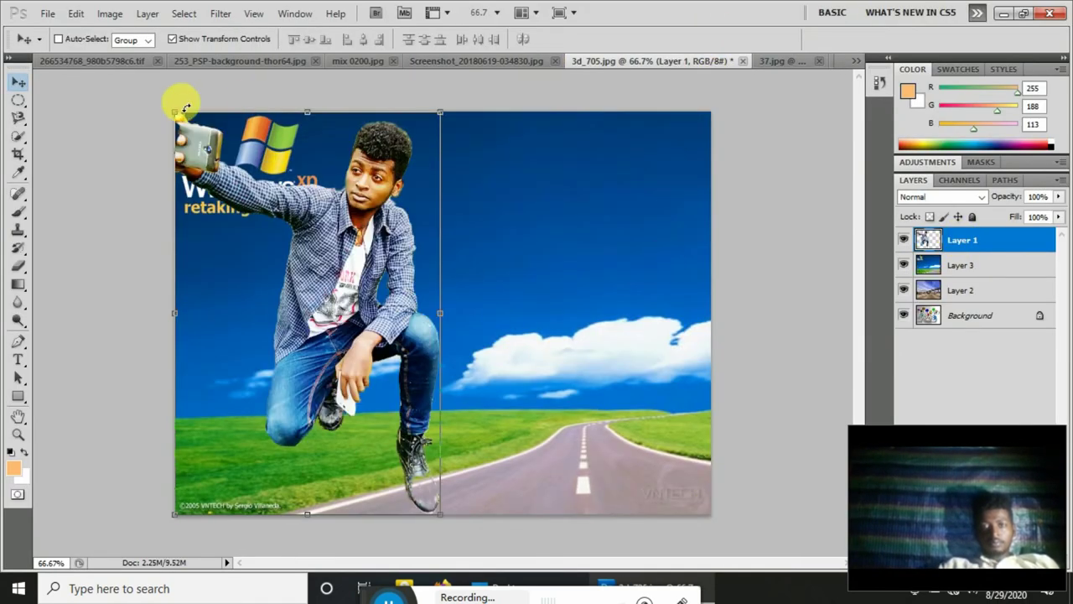
{"action": "mouse_move", "coordinate": [440, 112]}
{"action": "left_mouse_down"}
{"action": "mouse_move", "coordinate": [412, 203]}
{"action": "mouse_move", "coordinate": [358, 552]}
{"action": "mouse_move", "coordinate": [368, 499]}
{"action": "left_mouse_up"}
{"action": "left_click", "coordinate": [788, 39]}
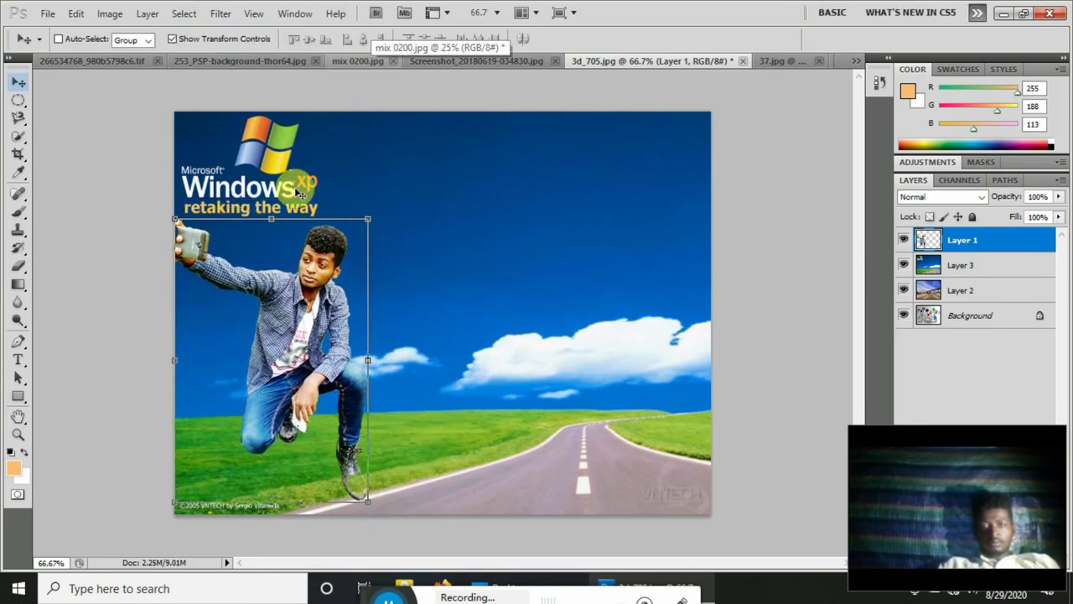
Open IMG_20180619_031734.jpg of the standing man from the sheko 12-10-10 folder
{"action": "left_click", "coordinate": [48, 14]}
{"action": "left_click", "coordinate": [69, 52]}
{"action": "double_click", "coordinate": [167, 228]}
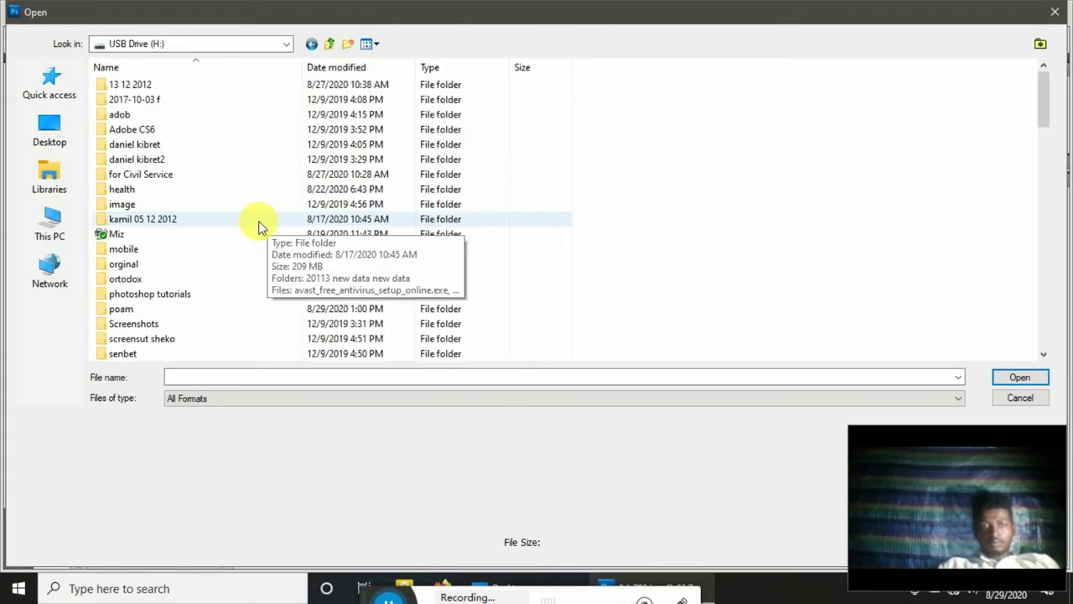
{"action": "scroll", "coordinate": [292, 311], "scroll_direction": "down", "scroll_amount": 1}
{"action": "double_click", "coordinate": [142, 354]}
{"action": "left_click", "coordinate": [375, 44]}
{"action": "left_click", "coordinate": [419, 81]}
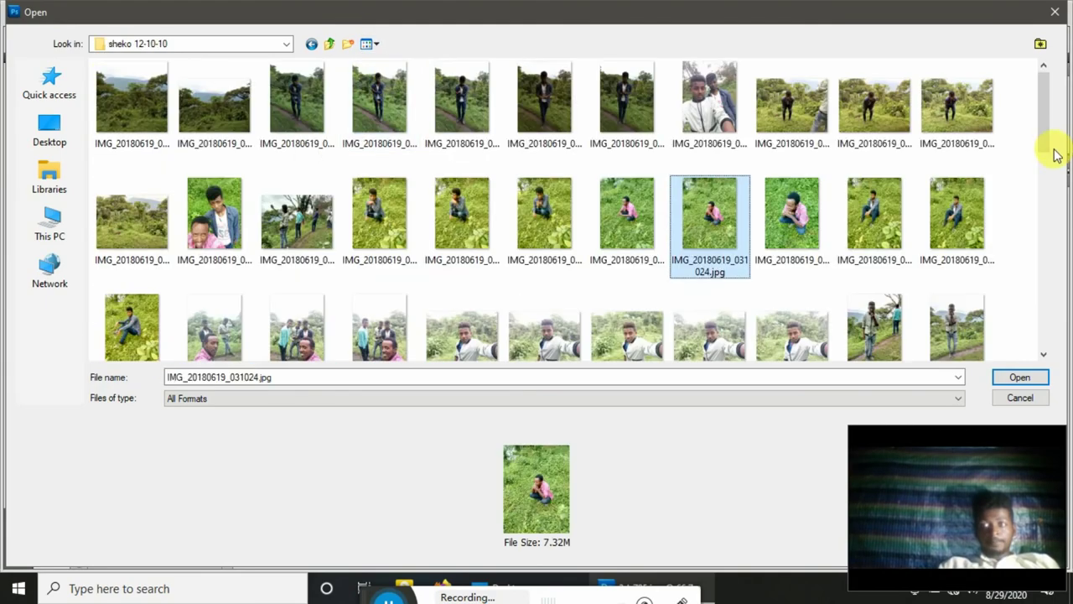
{"action": "scroll", "coordinate": [986, 164], "scroll_direction": "down", "scroll_amount": 1}
{"action": "scroll", "coordinate": [986, 163], "scroll_direction": "down", "scroll_amount": 1}
{"action": "double_click", "coordinate": [993, 234]}
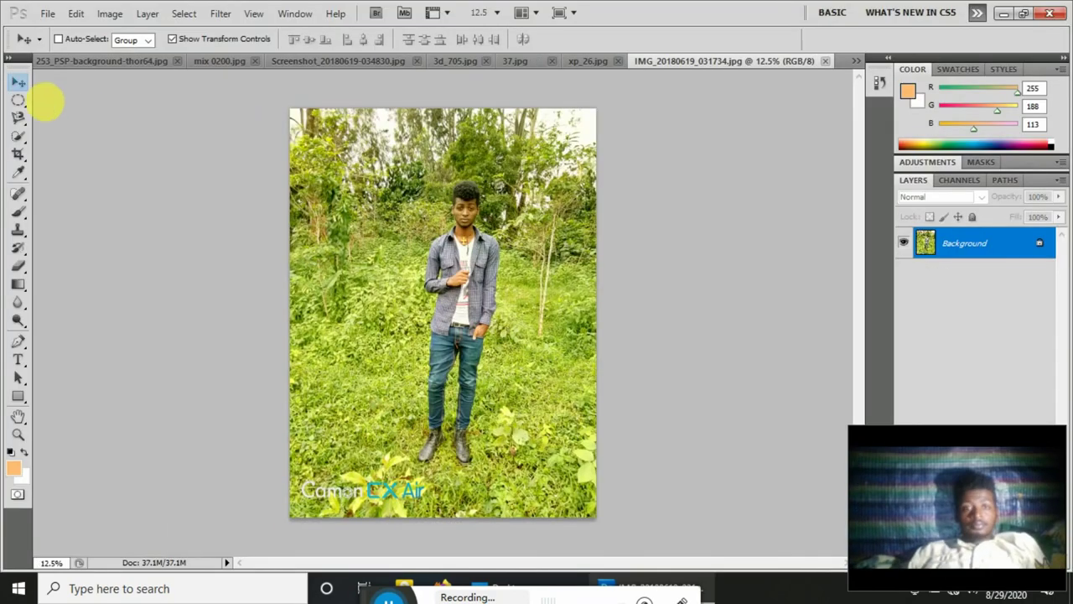
Trace the standing man with the Magnetic Lasso and drag him into 3d_705.jpg as Layer 4
{"action": "key", "text": "z"}
{"action": "key", "text": "ctrl+minus"}
{"action": "key", "text": "ctrl+plus"}
{"action": "key", "text": "ctrl+plus"}
{"action": "key", "text": "ctrl+plus"}
{"action": "left_click_drag", "start_coordinate": [855, 249], "coordinate": [857, 227]}
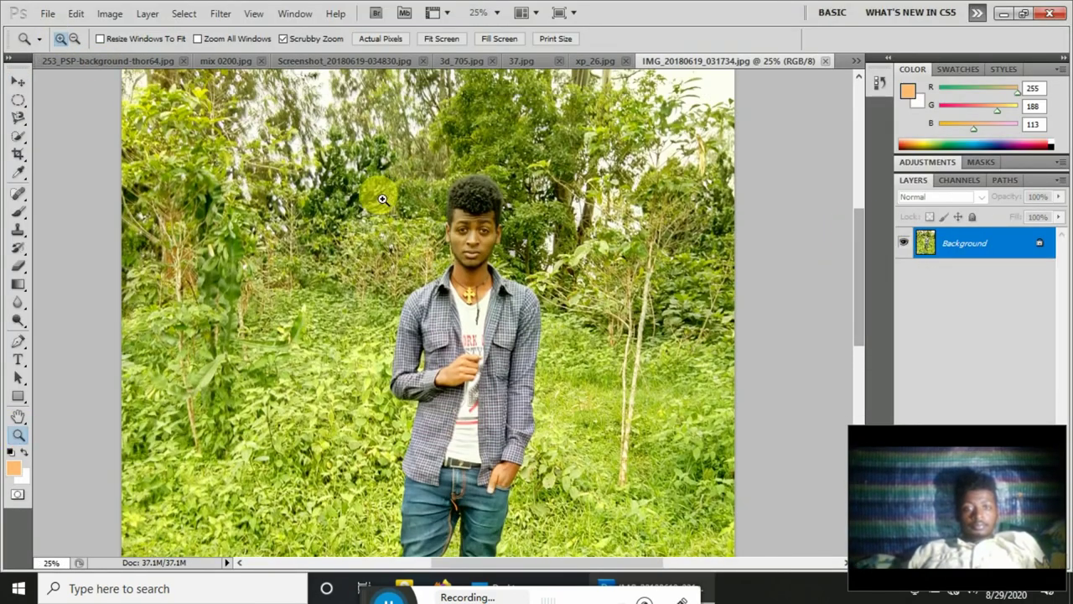
{"action": "key", "text": "l"}
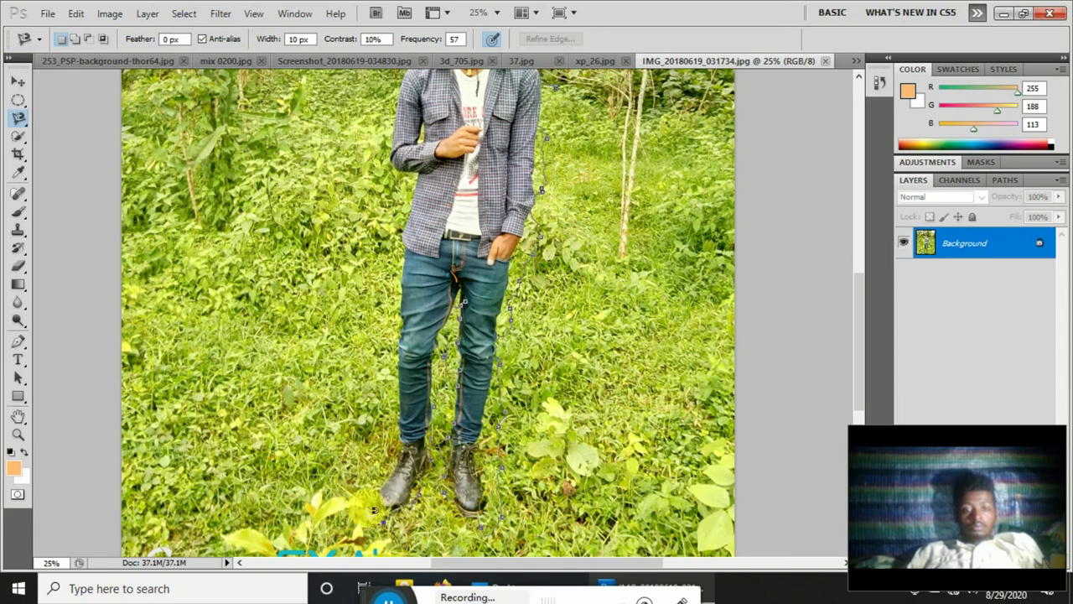
{"action": "scroll", "coordinate": [401, 128], "scroll_direction": "up", "scroll_amount": 2}
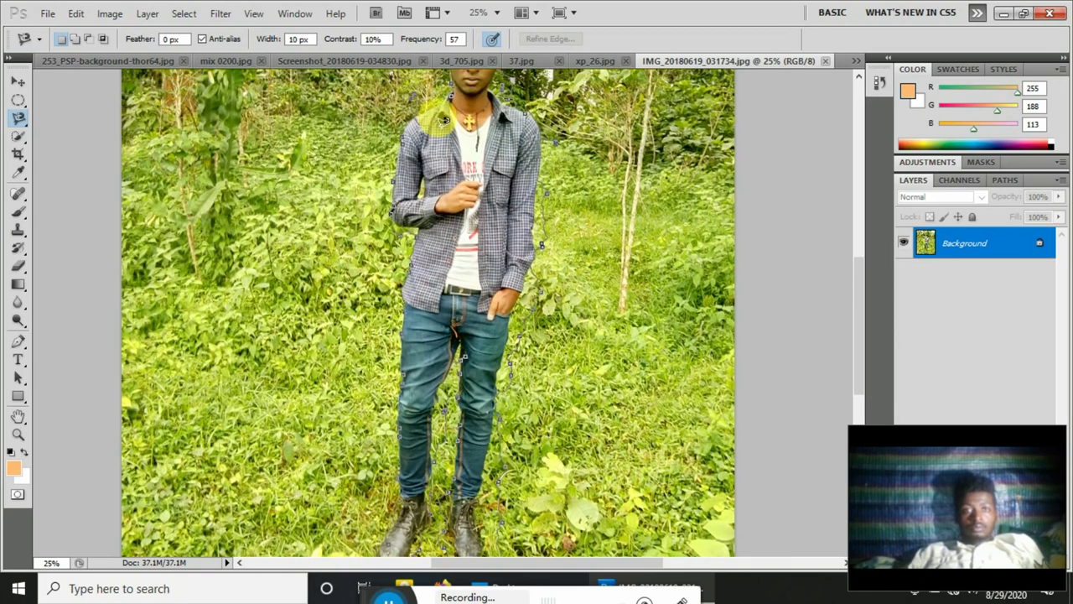
{"action": "left_click", "coordinate": [436, 104]}
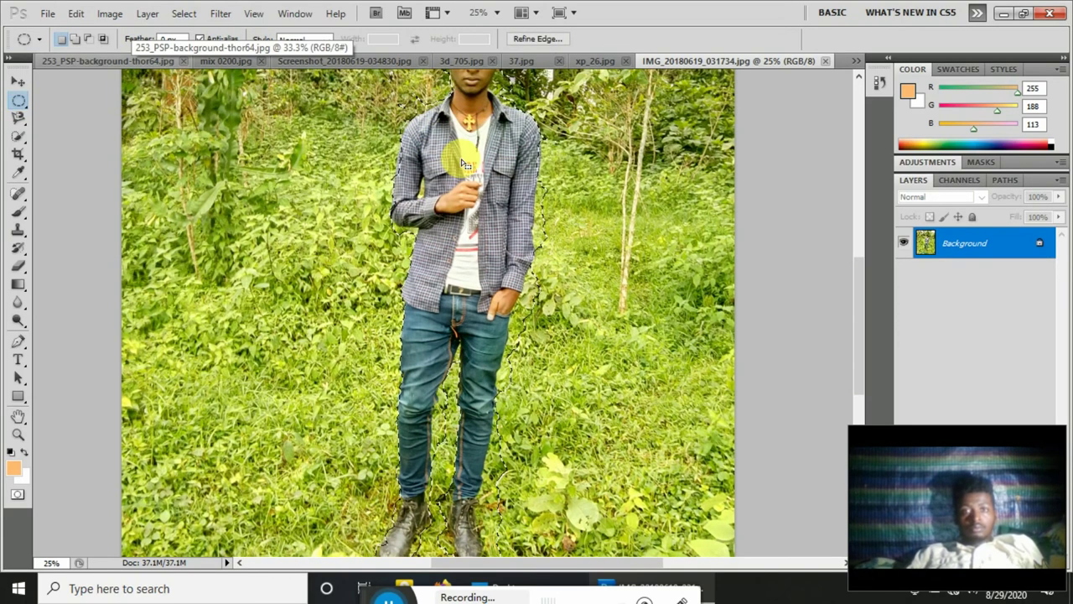
{"action": "key", "text": "v"}
{"action": "left_click_drag", "start_coordinate": [144, 95], "coordinate": [493, 328]}
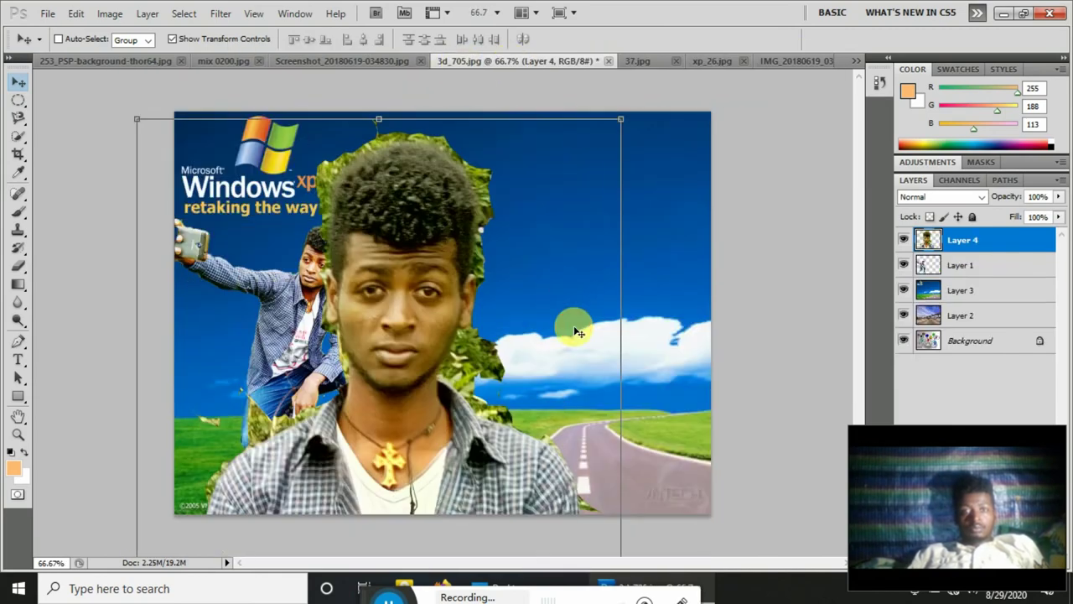
Scale the standing man down onto the road at the right and commit the transform
{"action": "mouse_move", "coordinate": [570, 324]}
{"action": "left_mouse_down"}
{"action": "mouse_move", "coordinate": [679, 260]}
{"action": "mouse_move", "coordinate": [617, 511]}
{"action": "left_mouse_up"}
{"action": "left_click", "coordinate": [788, 39]}
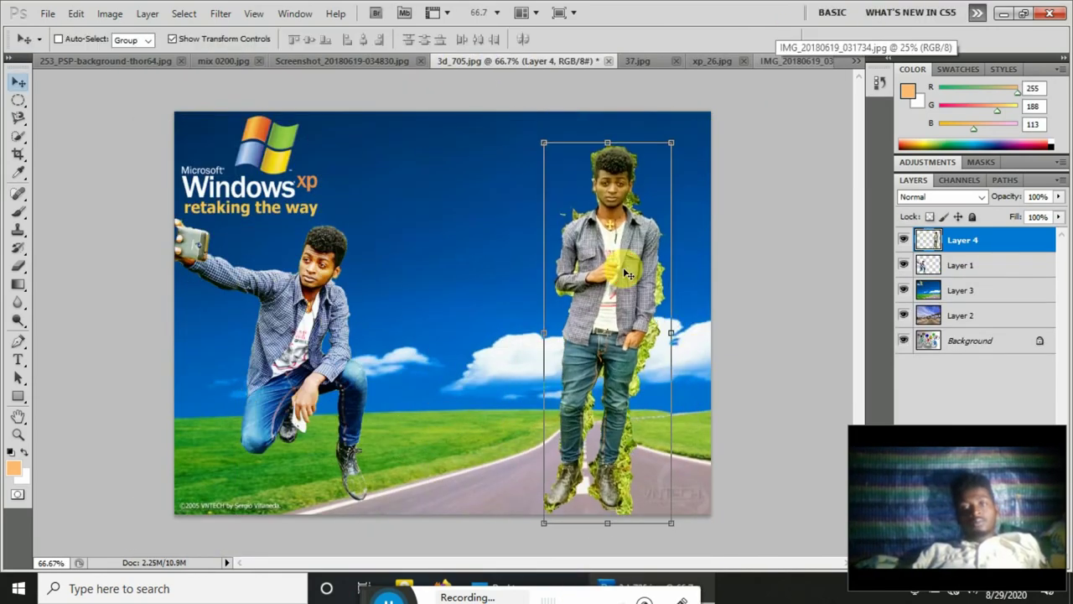
{"action": "right_click", "coordinate": [18, 266]}
{"action": "left_click", "coordinate": [67, 290]}
{"action": "right_click", "coordinate": [18, 267]}
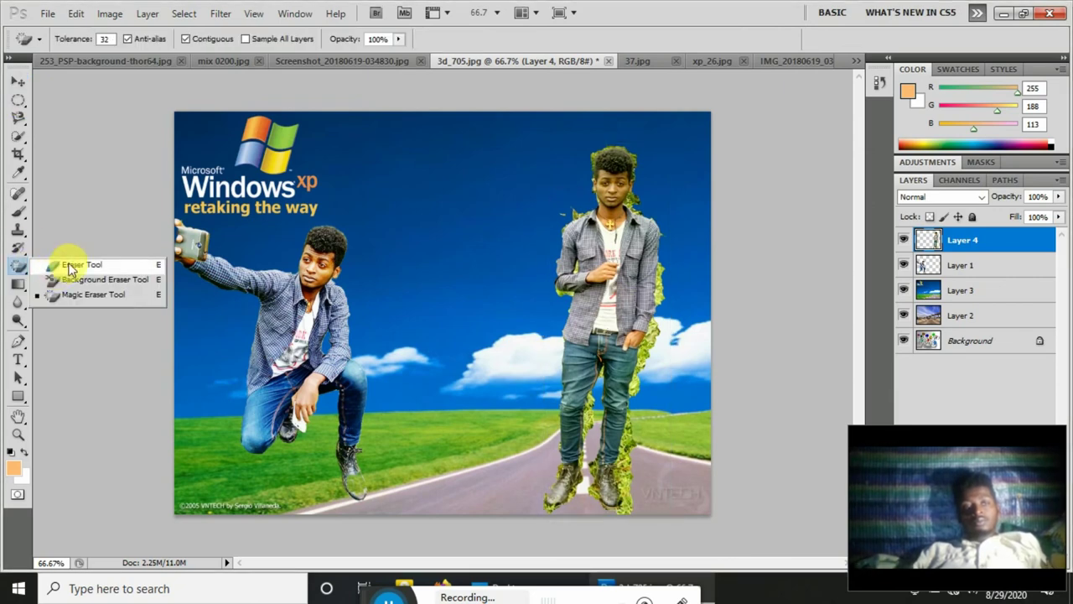
{"action": "left_click", "coordinate": [67, 266]}
Zoom in on the standing man and give the Eraser a hard round brush
{"action": "right_click", "coordinate": [531, 203]}
{"action": "key", "text": "v"}
{"action": "left_click", "coordinate": [17, 434]}
{"action": "left_click", "coordinate": [556, 173]}
{"action": "left_click", "coordinate": [556, 173]}
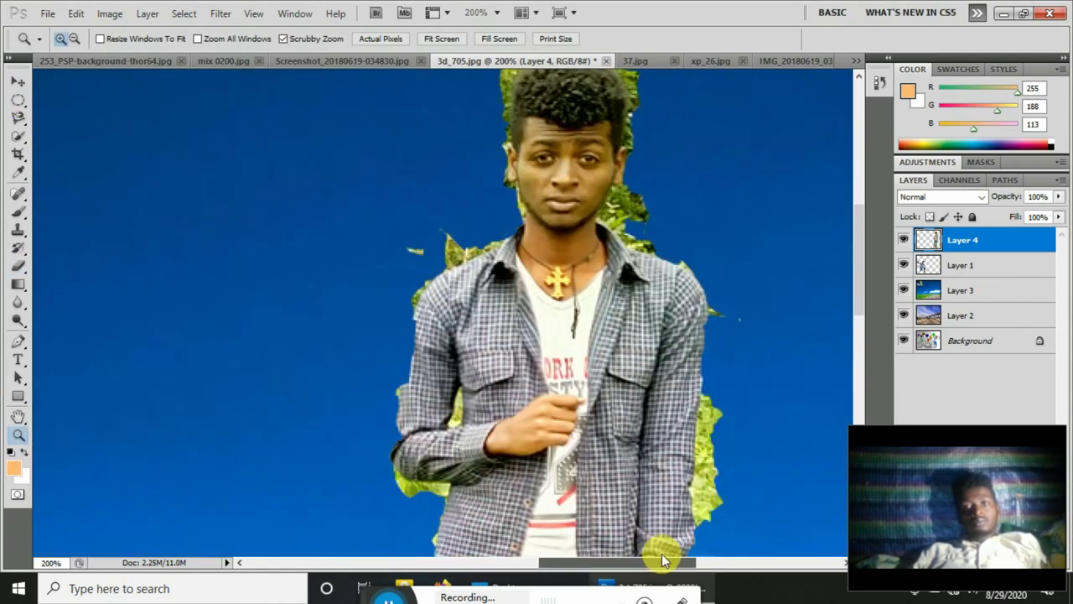
{"action": "key", "text": "v"}
{"action": "key", "text": "e"}
{"action": "right_click", "coordinate": [432, 285]}
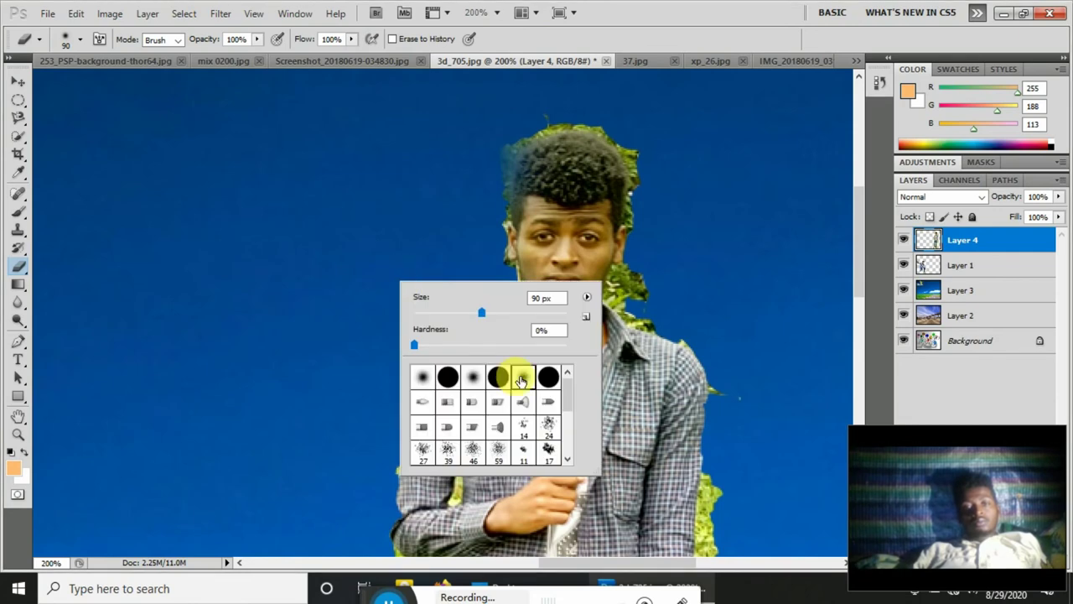
{"action": "double_click", "coordinate": [519, 352]}
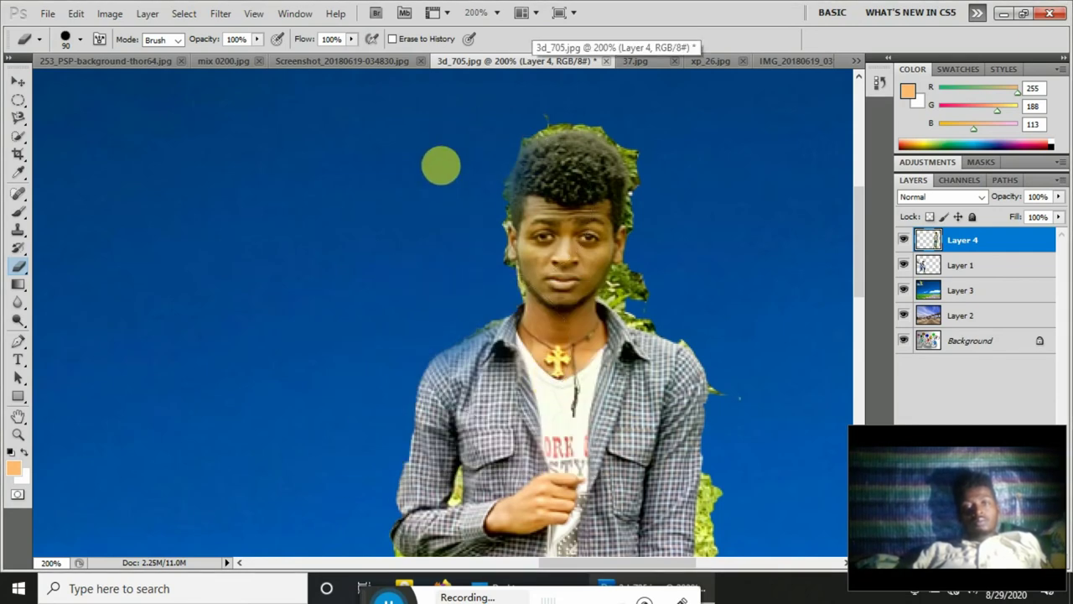
Erase the green fringe to the right of the jeans and beside the right leg
{"action": "scroll", "coordinate": [863, 203], "scroll_direction": "up", "scroll_amount": 3}
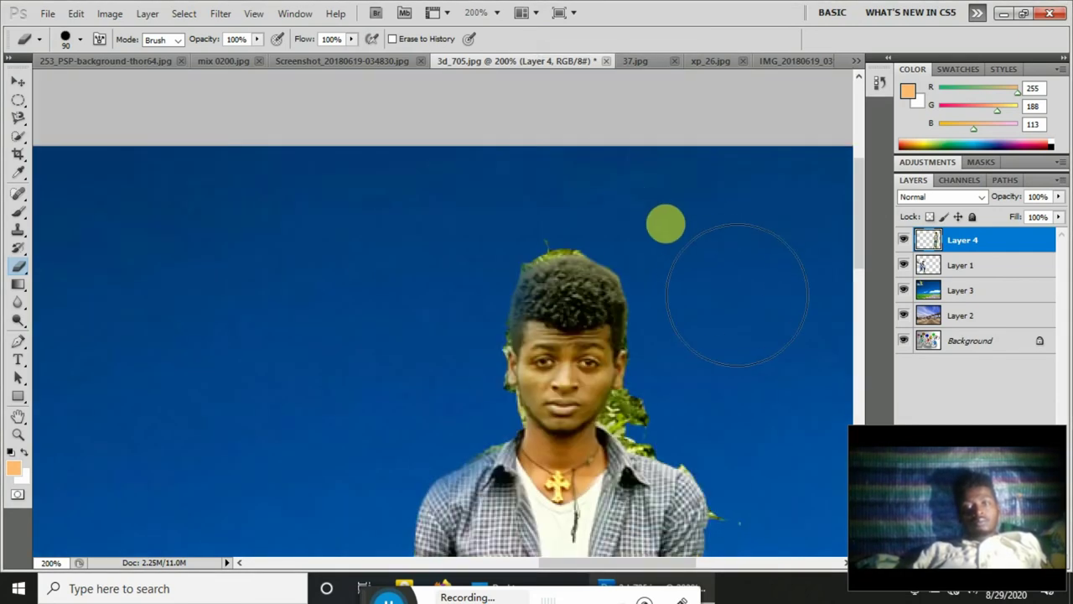
{"action": "left_click", "coordinate": [597, 191]}
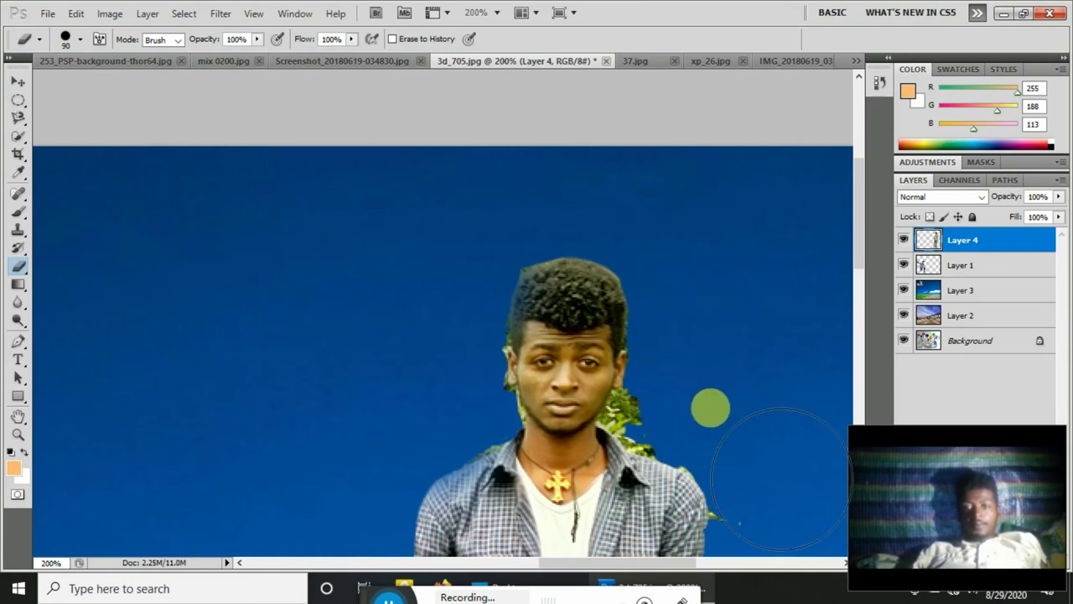
{"action": "scroll", "coordinate": [757, 467], "scroll_direction": "down", "scroll_amount": 7}
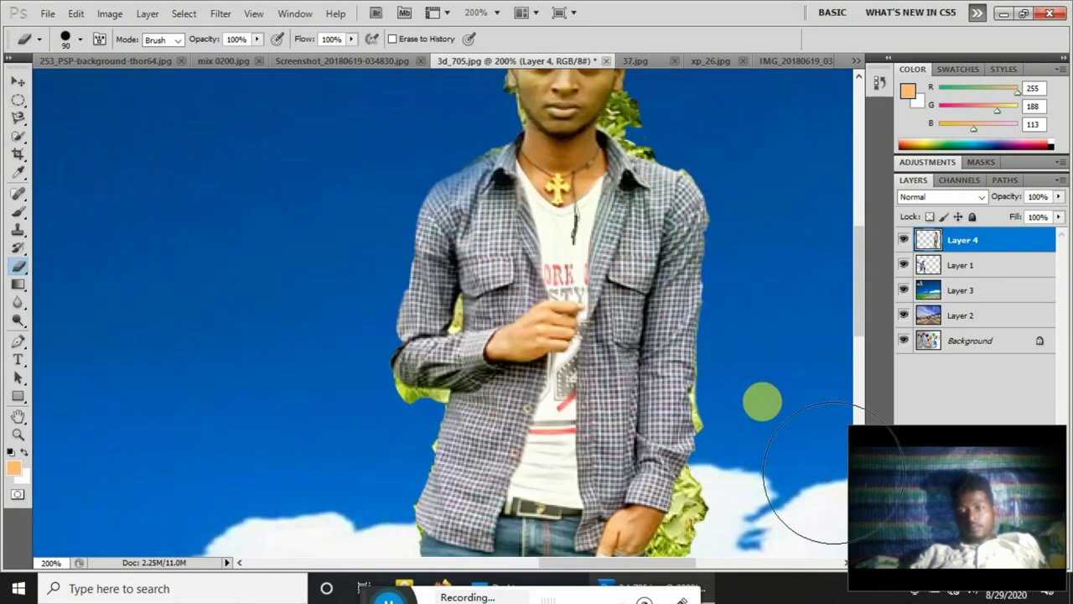
{"action": "scroll", "coordinate": [855, 259], "scroll_direction": "down", "scroll_amount": 4}
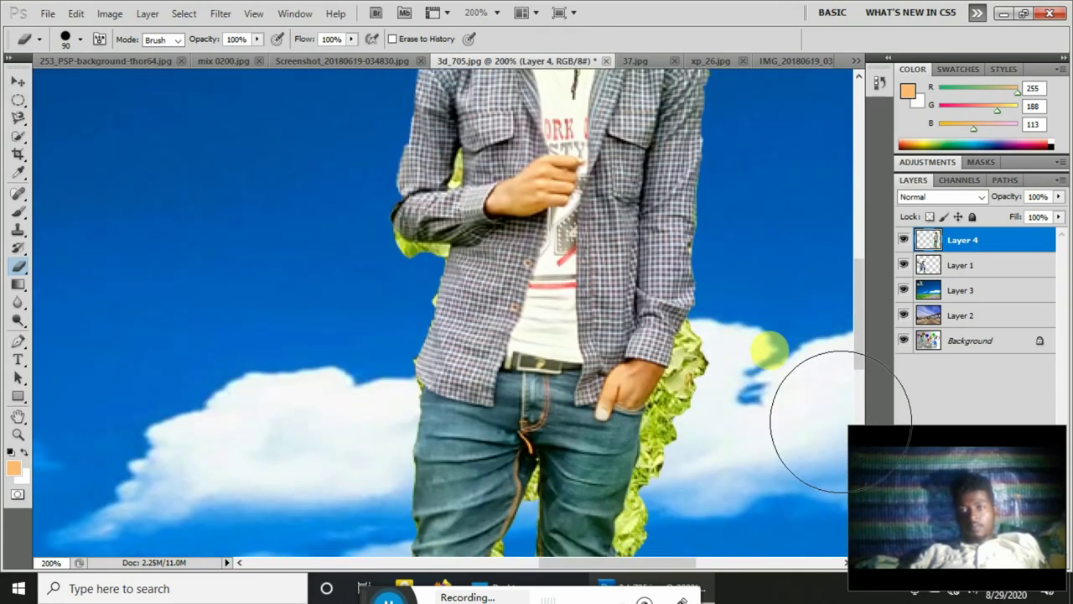
{"action": "left_click_drag", "start_coordinate": [716, 419], "coordinate": [780, 511]}
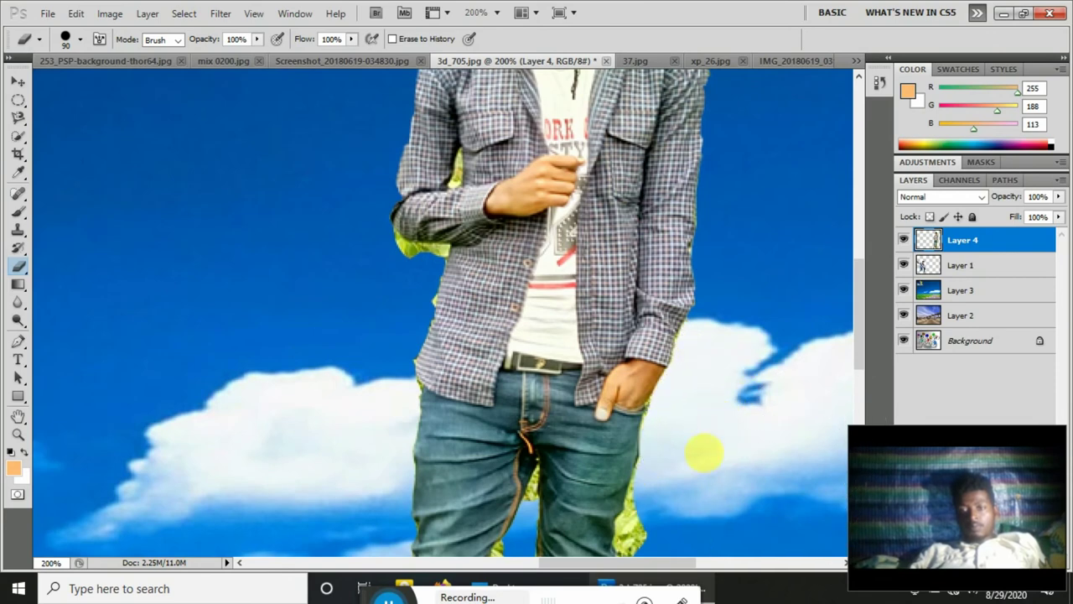
{"action": "scroll", "coordinate": [698, 507], "scroll_direction": "down", "scroll_amount": 5}
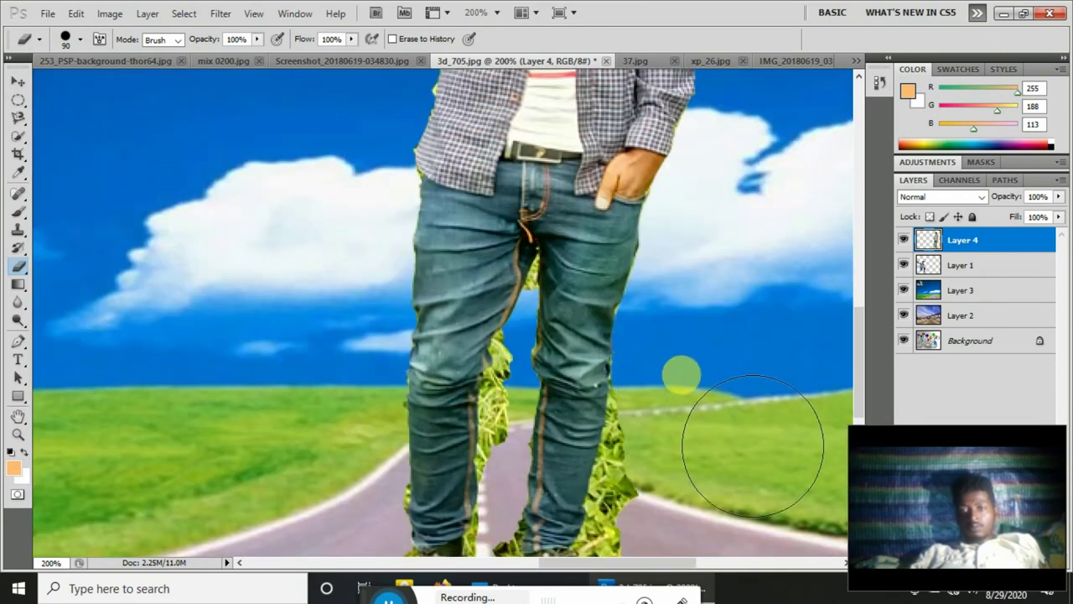
{"action": "left_click_drag", "start_coordinate": [675, 427], "coordinate": [660, 483]}
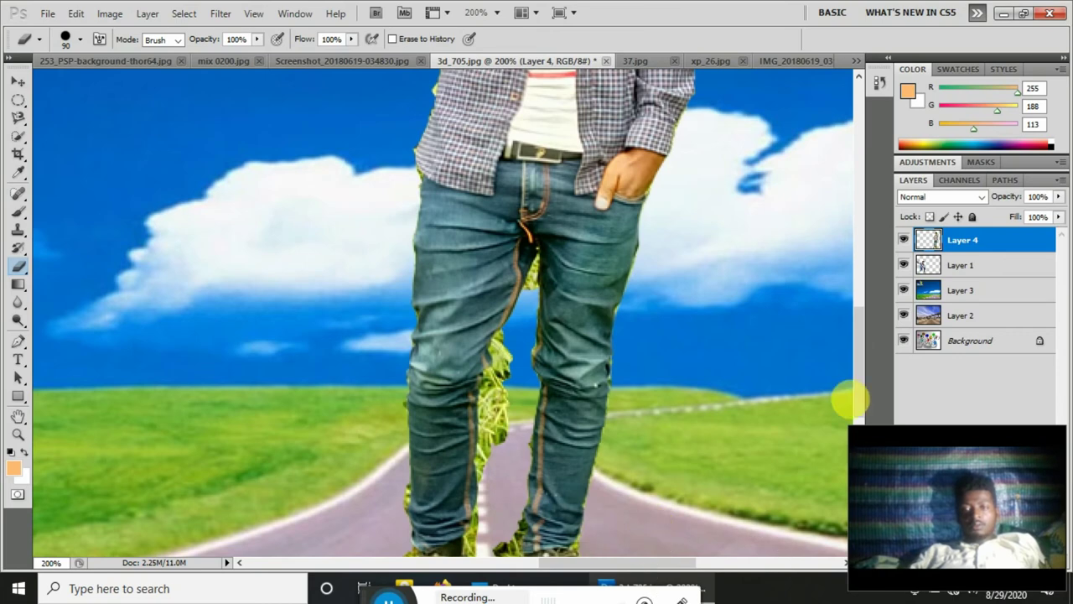
{"action": "scroll", "coordinate": [849, 401], "scroll_direction": "down", "scroll_amount": 5}
Shrink the eraser to 16 px and erase fringe along the jeans edge
{"action": "right_click", "coordinate": [433, 406]}
{"action": "left_click_drag", "start_coordinate": [445, 406], "coordinate": [432, 406]}
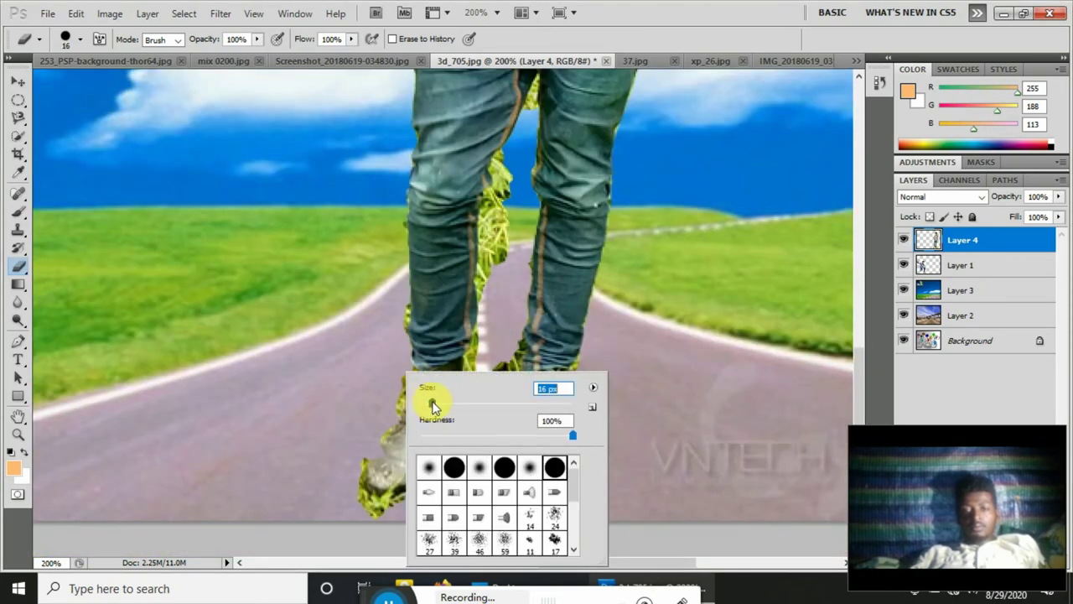
{"action": "key", "text": "Return"}
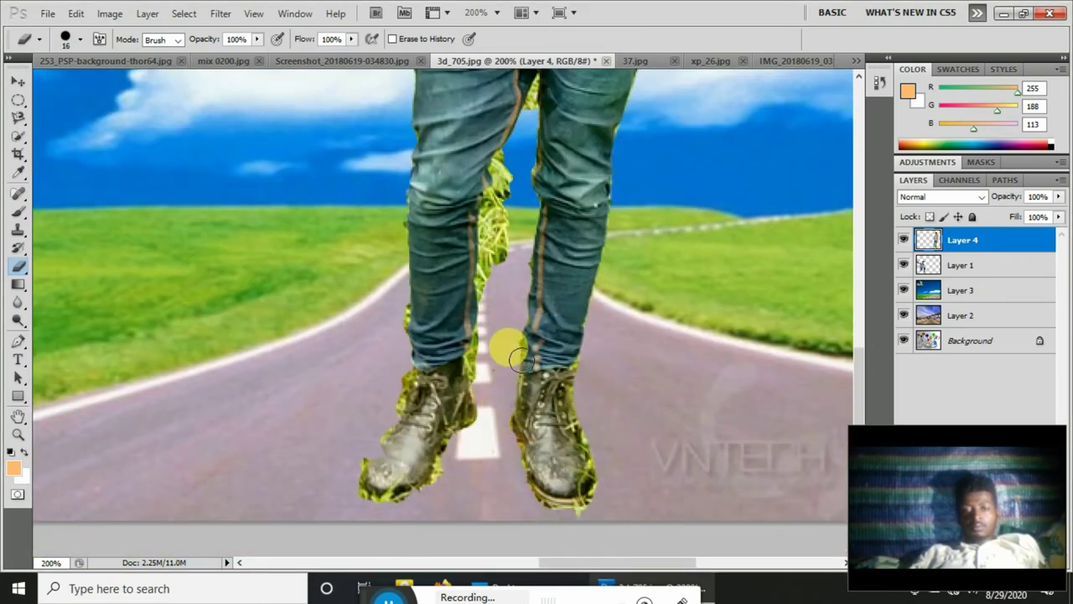
{"action": "left_click", "coordinate": [515, 176]}
Reduce the eraser to 12 px and erase the grass between the legs
{"action": "right_click", "coordinate": [524, 170]}
{"action": "left_click_drag", "start_coordinate": [550, 187], "coordinate": [545, 187]}
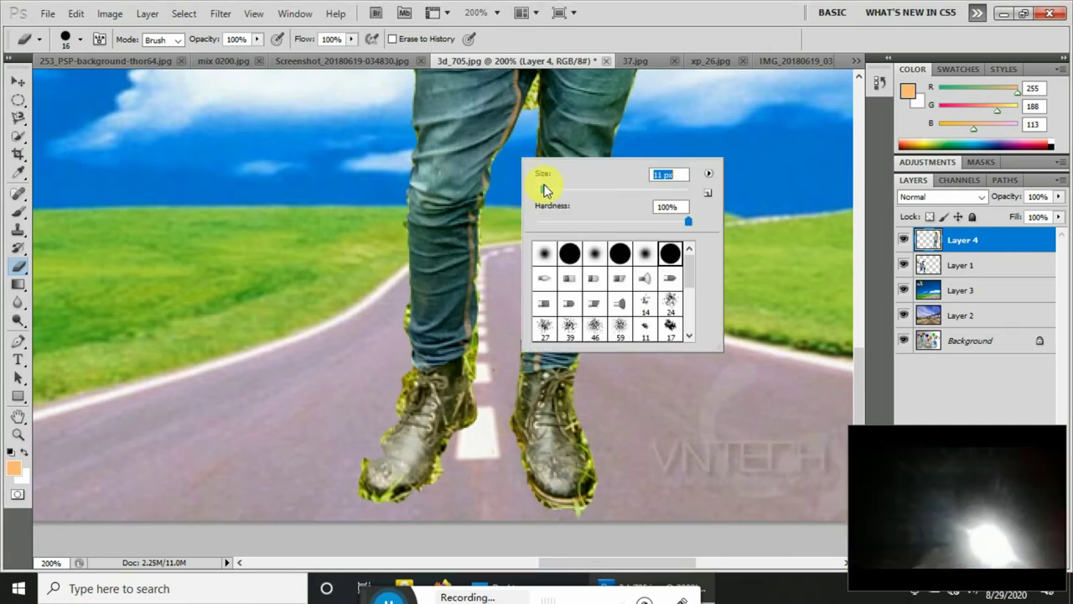
{"action": "key", "text": "Return"}
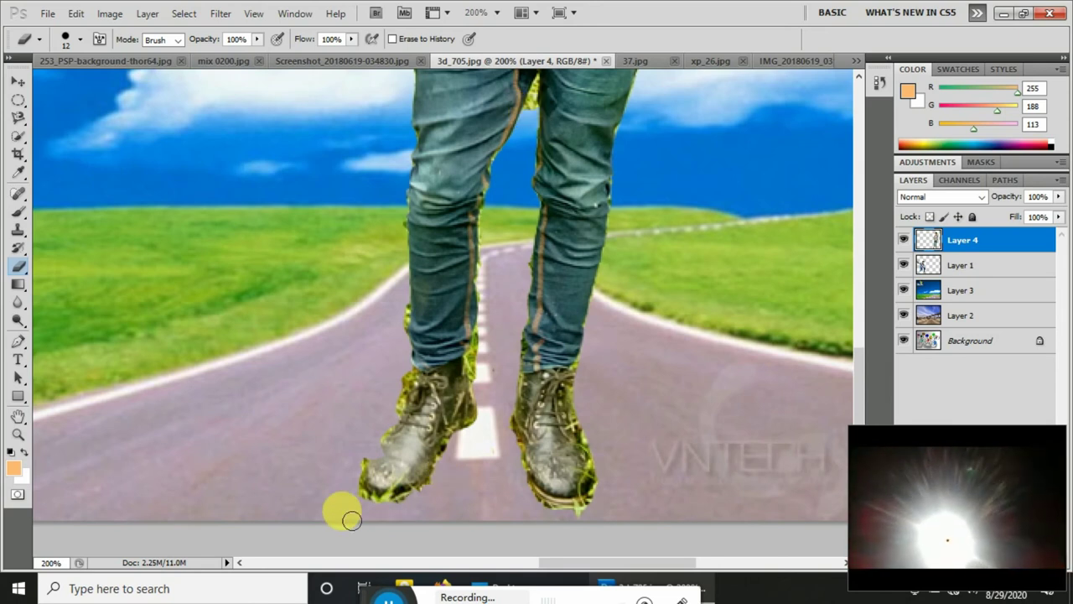
{"action": "left_click", "coordinate": [538, 151]}
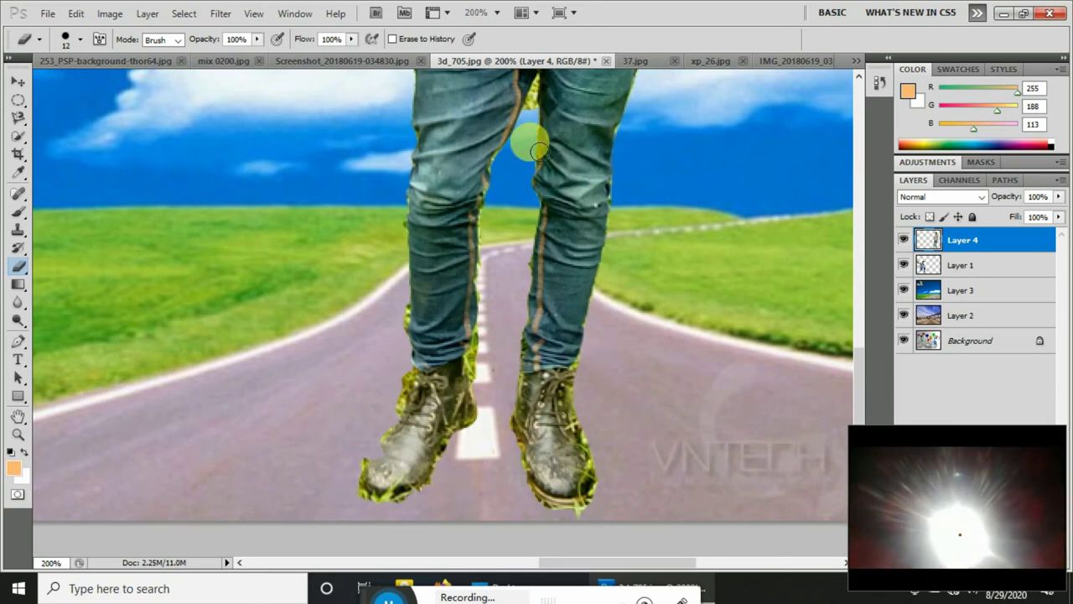
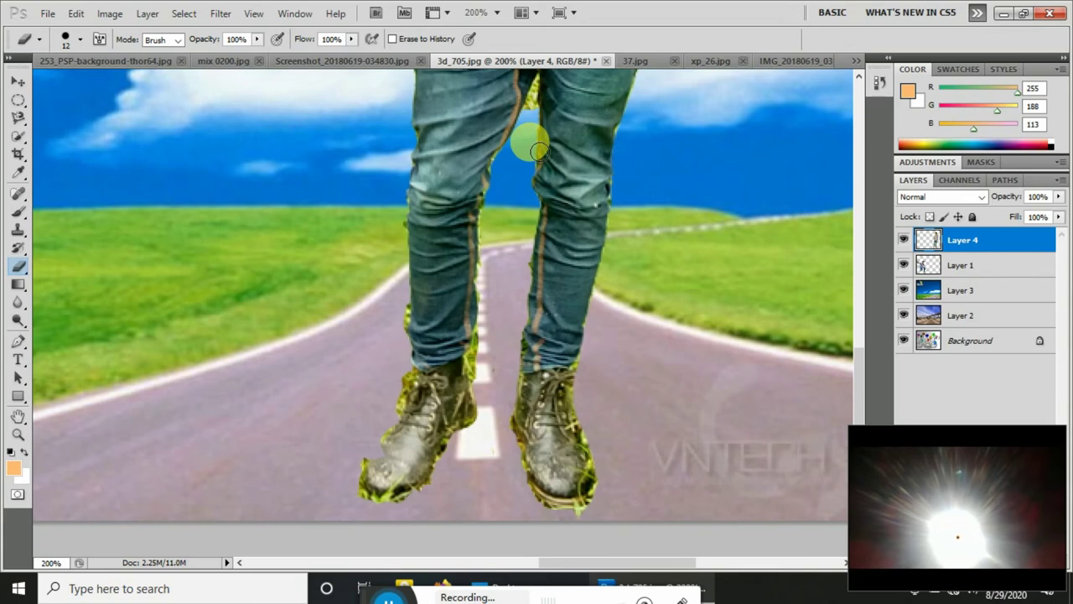
Try eraser brush sizes of 5, 39 and then 14 px
{"action": "scroll", "coordinate": [855, 335], "scroll_direction": "up", "scroll_amount": 5}
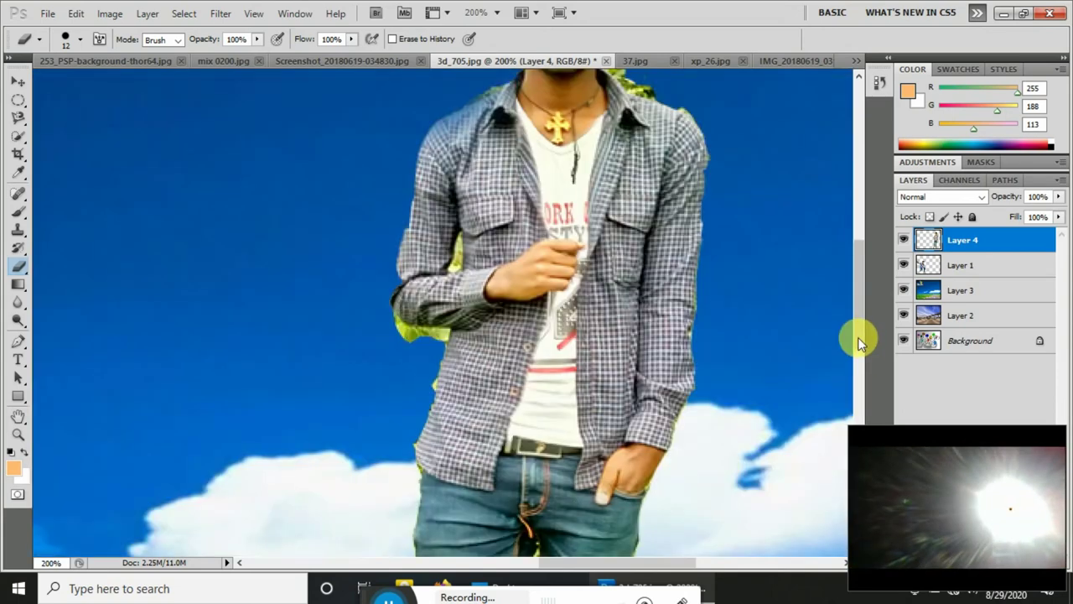
{"action": "scroll", "coordinate": [604, 438], "scroll_direction": "down", "scroll_amount": 3}
{"action": "right_click", "coordinate": [524, 393]}
{"action": "left_click", "coordinate": [535, 382]}
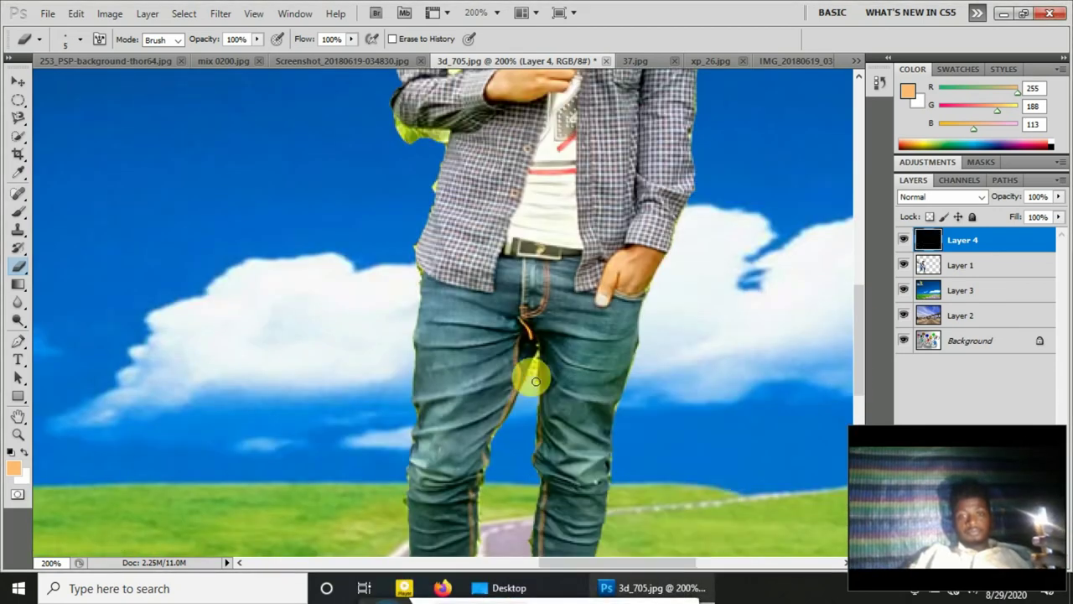
{"action": "right_click", "coordinate": [408, 179]}
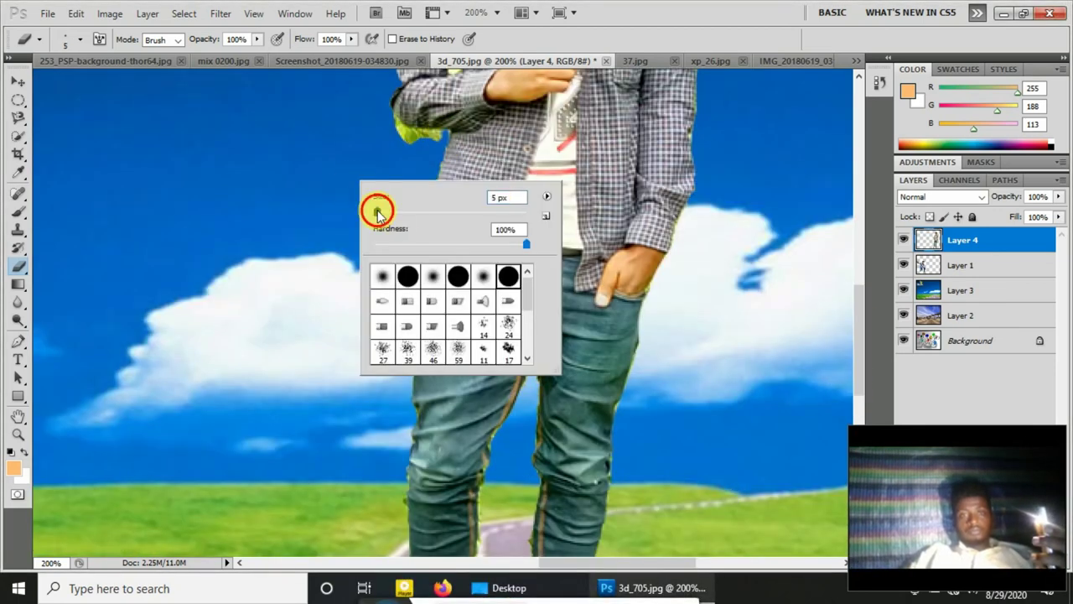
{"action": "double_click", "coordinate": [376, 209]}
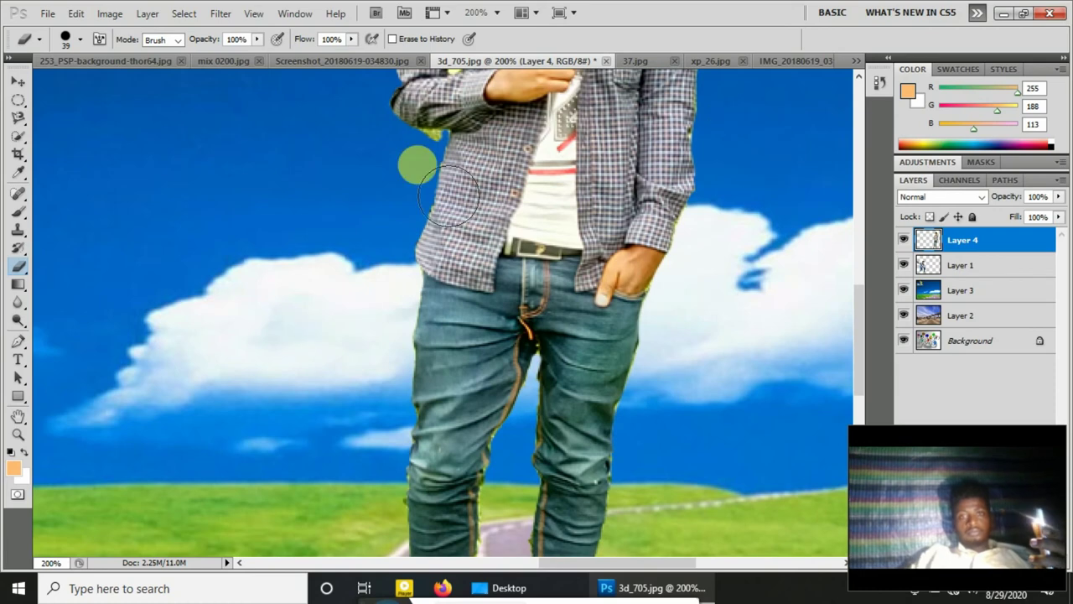
{"action": "right_click", "coordinate": [416, 162]}
{"action": "double_click", "coordinate": [433, 159]}
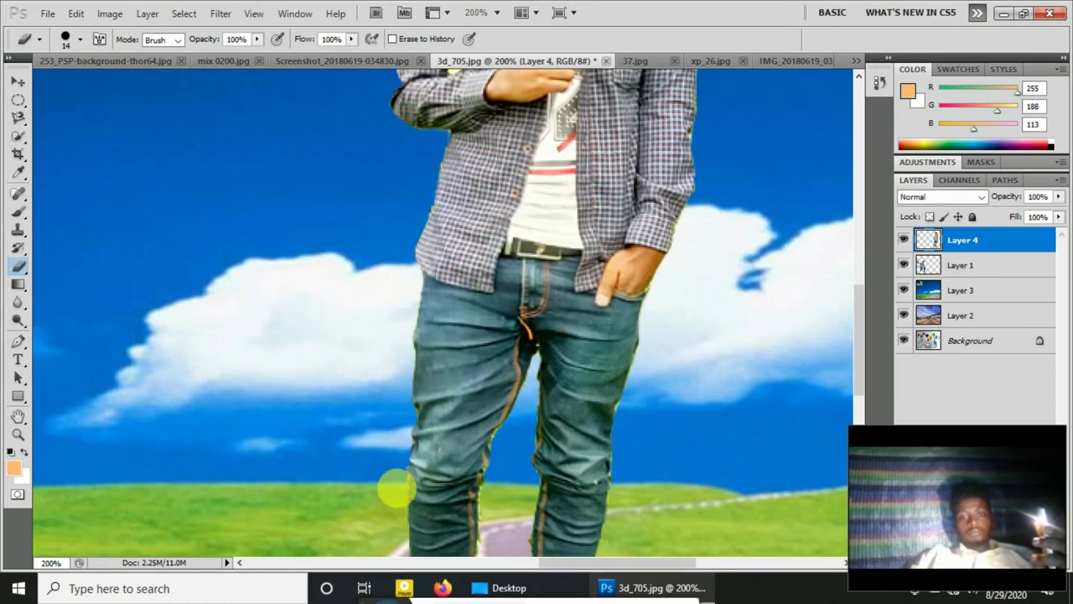
Shrink the eraser to a tiny size and erase the yellow fringe along the sleeve
{"action": "scroll", "coordinate": [855, 354], "scroll_direction": "down", "scroll_amount": 5}
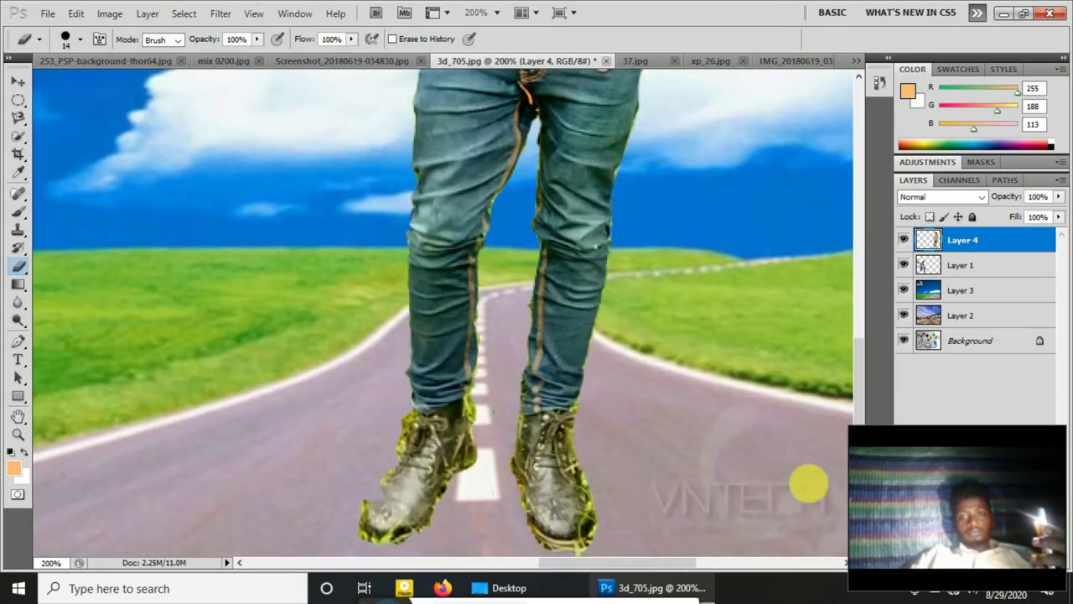
{"action": "scroll", "coordinate": [867, 280], "scroll_direction": "up", "scroll_amount": 5}
{"action": "scroll", "coordinate": [867, 280], "scroll_direction": "up", "scroll_amount": 5}
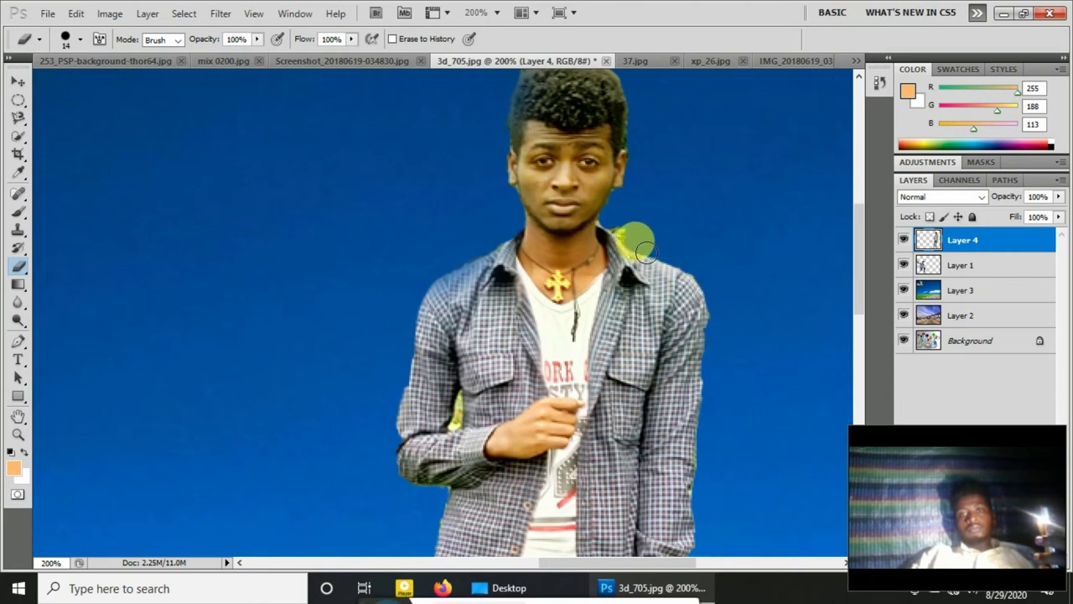
{"action": "right_click", "coordinate": [725, 244]}
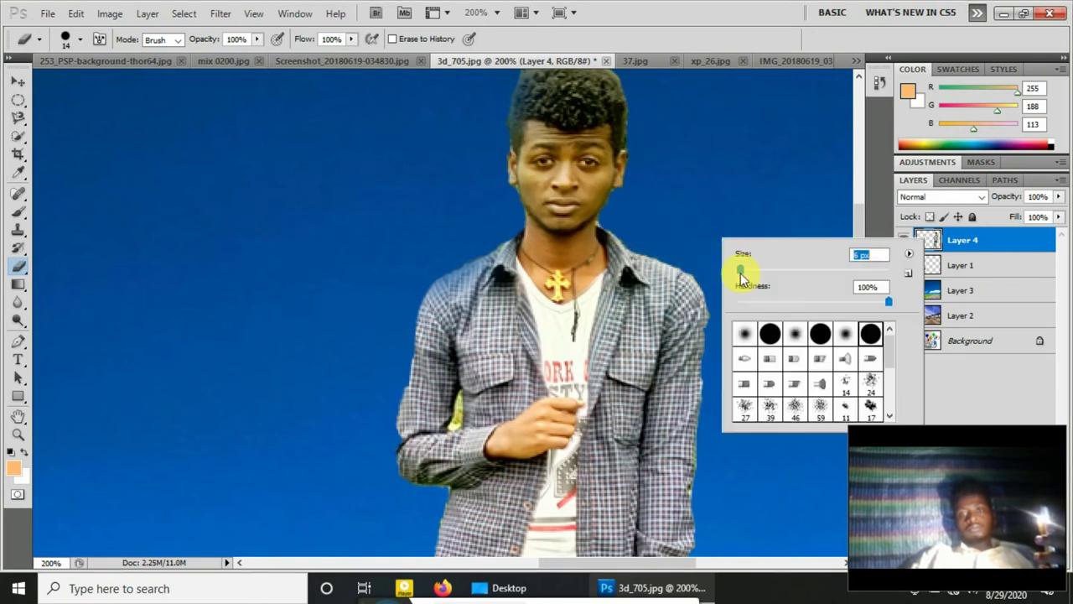
{"action": "left_click_drag", "start_coordinate": [741, 273], "coordinate": [739, 269]}
{"action": "key", "text": "Return"}
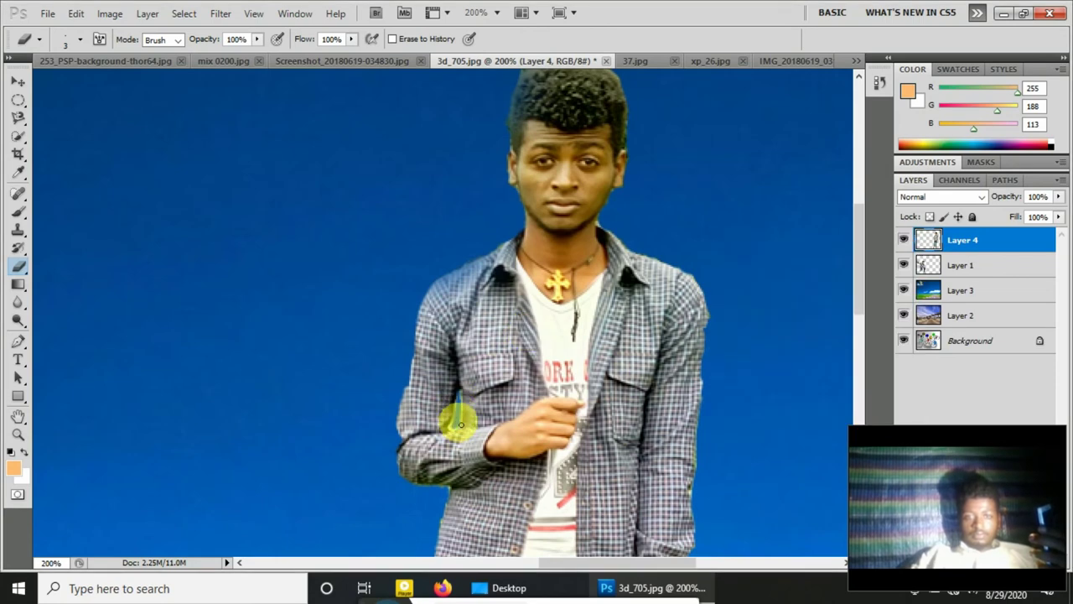
{"action": "left_click_drag", "start_coordinate": [859, 247], "coordinate": [859, 372]}
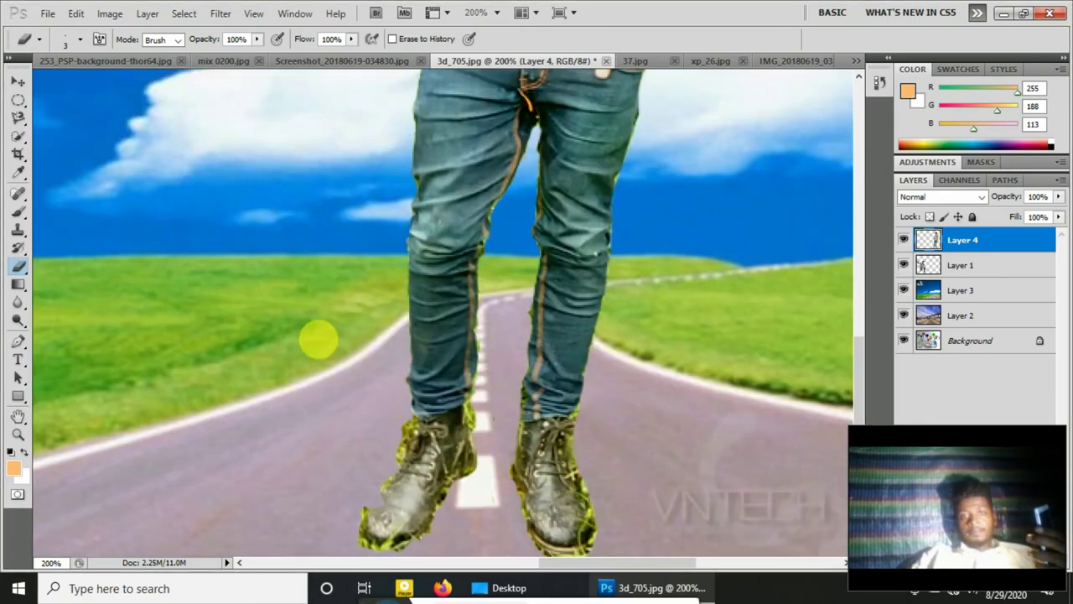
Try soft and hard round eraser tips, with a trial erase on the left boot that is undone
{"action": "right_click", "coordinate": [305, 460]}
{"action": "key", "text": "Return"}
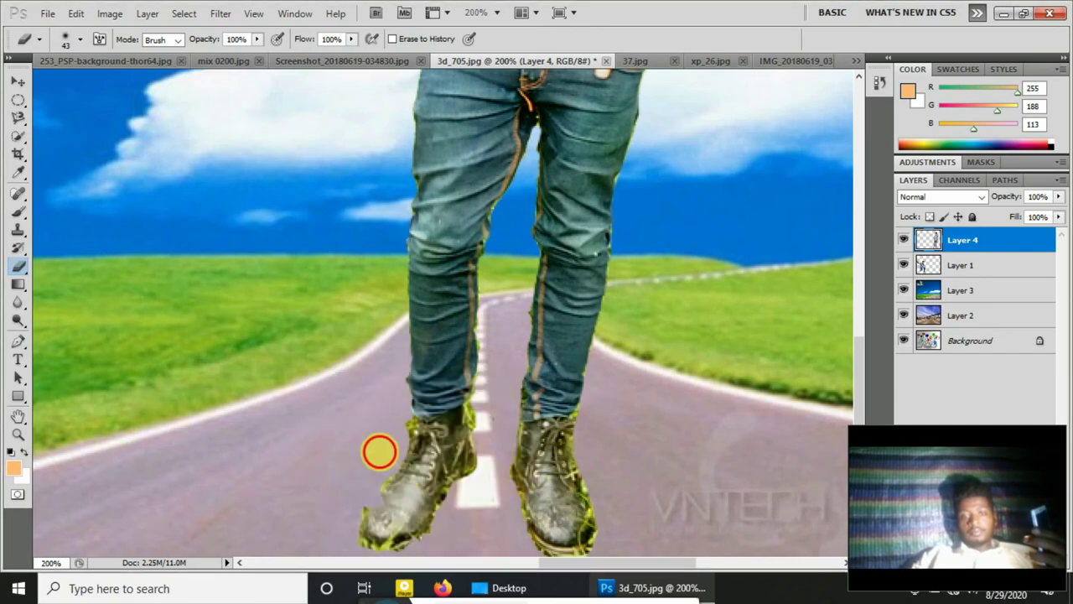
{"action": "right_click", "coordinate": [350, 470]}
{"action": "double_click", "coordinate": [347, 470]}
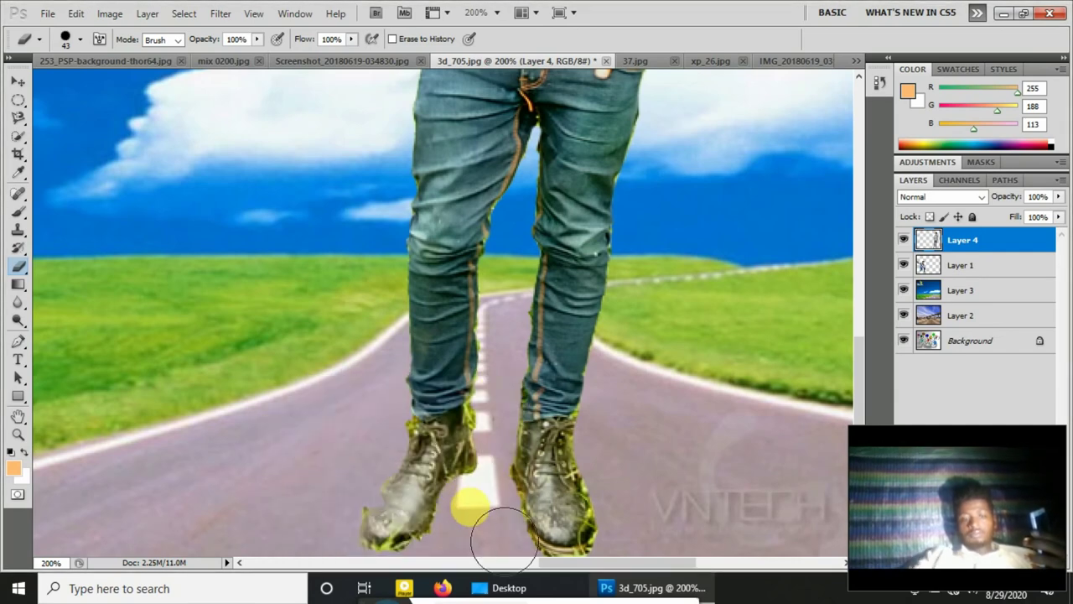
{"action": "right_click", "coordinate": [516, 472]}
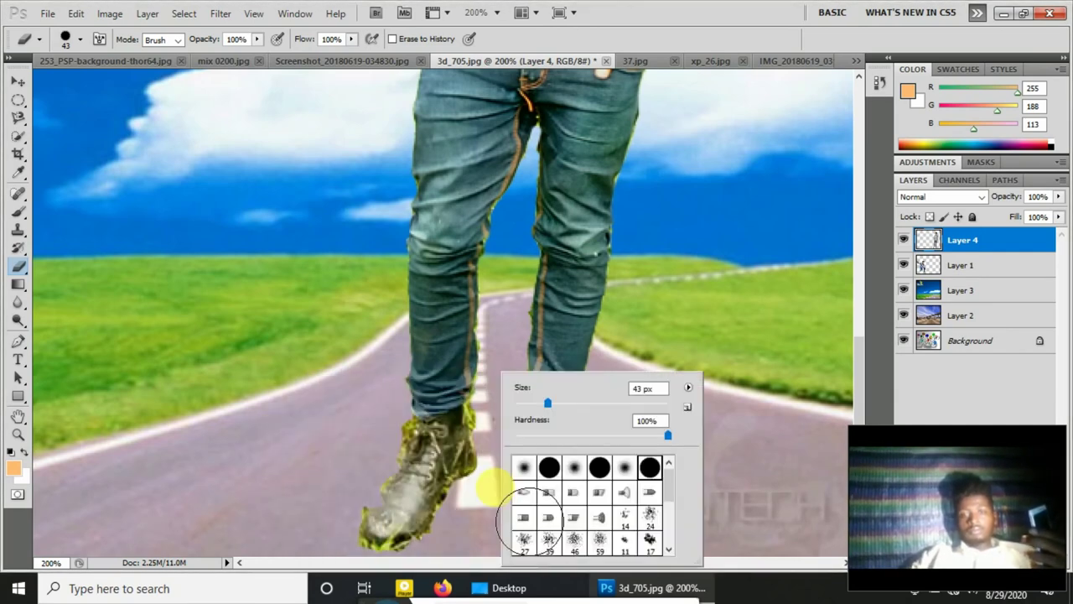
{"action": "double_click", "coordinate": [527, 491]}
{"action": "right_click", "coordinate": [492, 437]}
{"action": "double_click", "coordinate": [501, 478]}
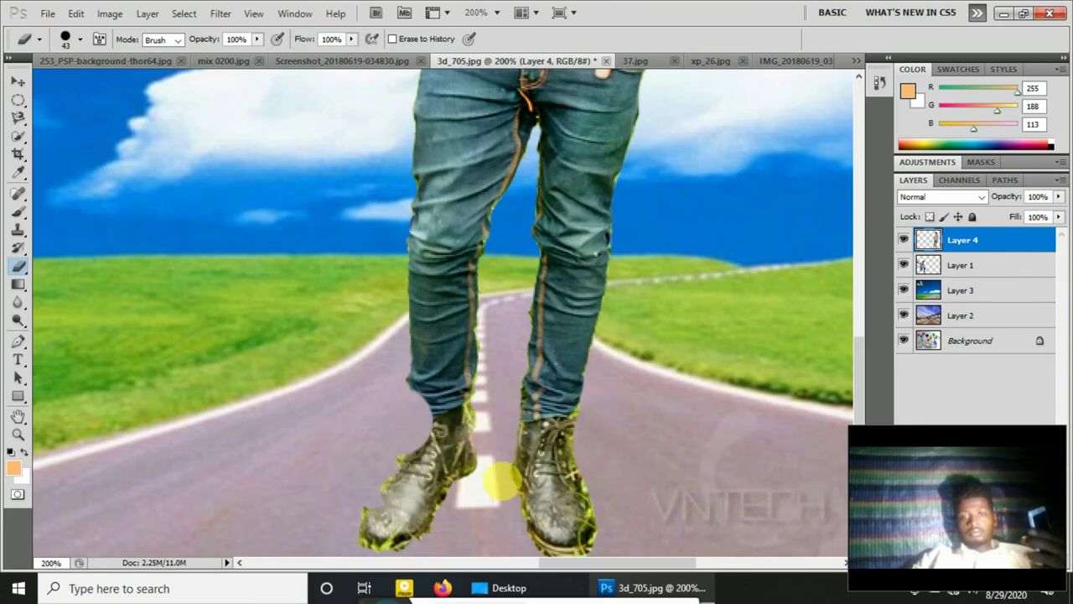
{"action": "right_click", "coordinate": [260, 293]}
{"action": "left_click_drag", "start_coordinate": [452, 432], "coordinate": [411, 536]}
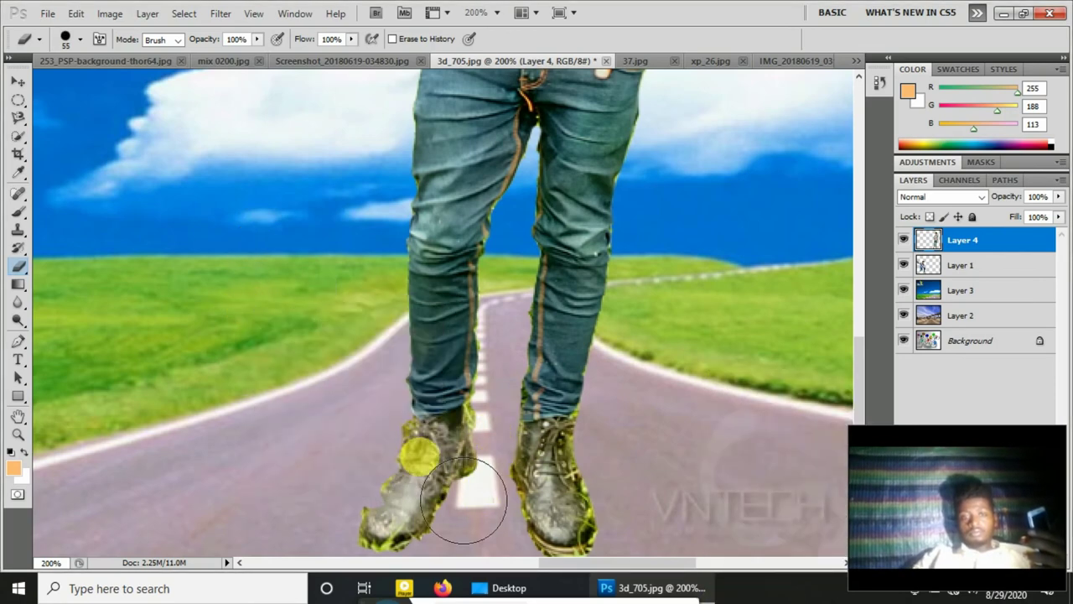
{"action": "key", "text": "ctrl+z"}
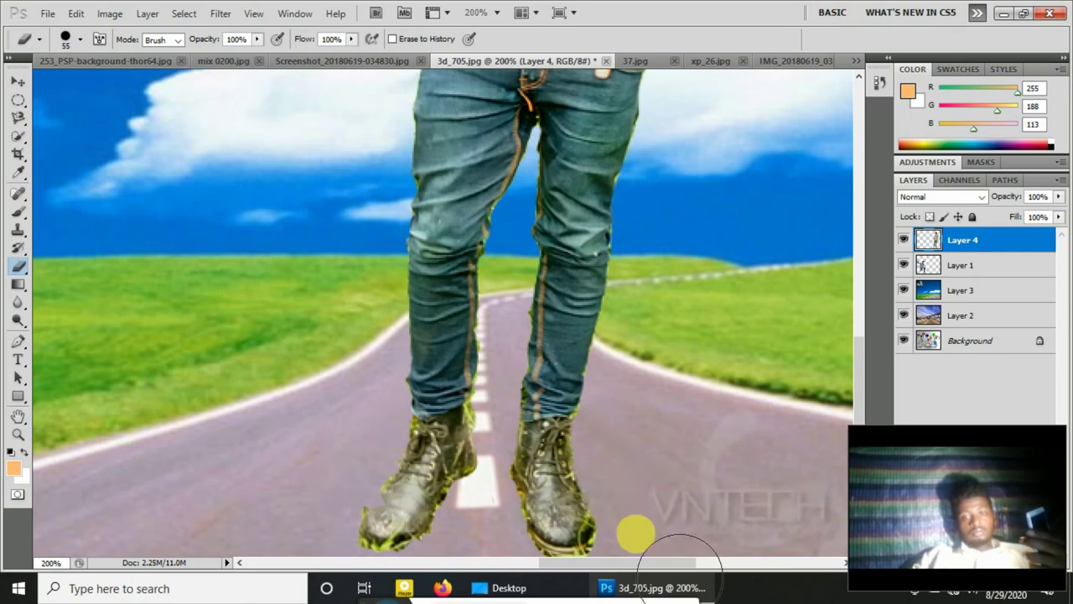
Shift the standing man up and to the left with the Move tool
{"action": "scroll", "coordinate": [577, 421], "scroll_direction": "down", "scroll_amount": 5}
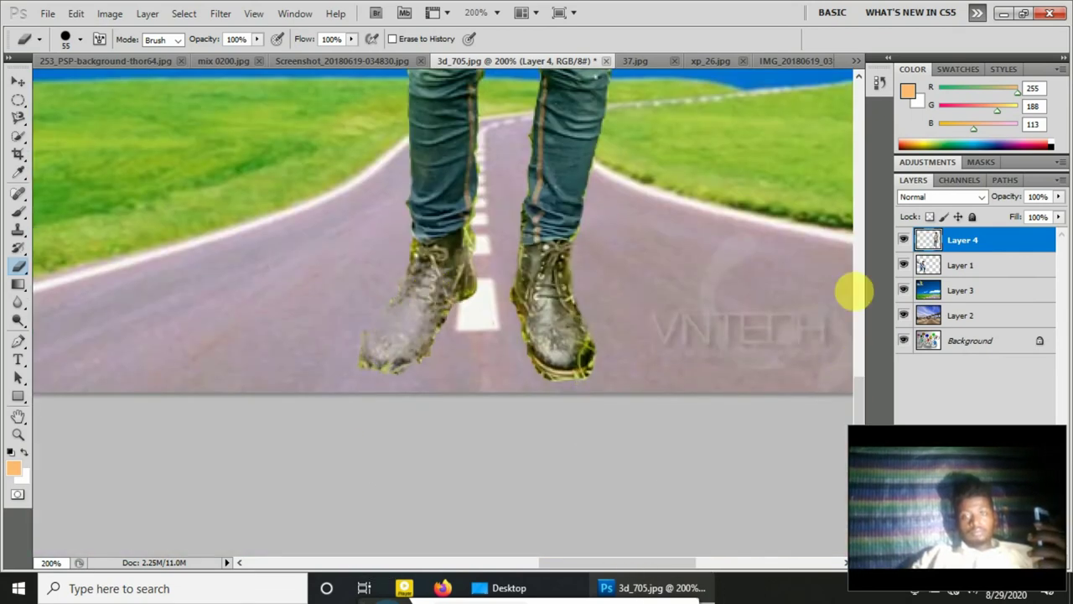
{"action": "key", "text": "v"}
{"action": "left_click_drag", "start_coordinate": [466, 360], "coordinate": [171, 144]}
Undo the layer move and erase the right boot's centre with a soft 32 px eraser
{"action": "key", "text": "ctrl+z"}
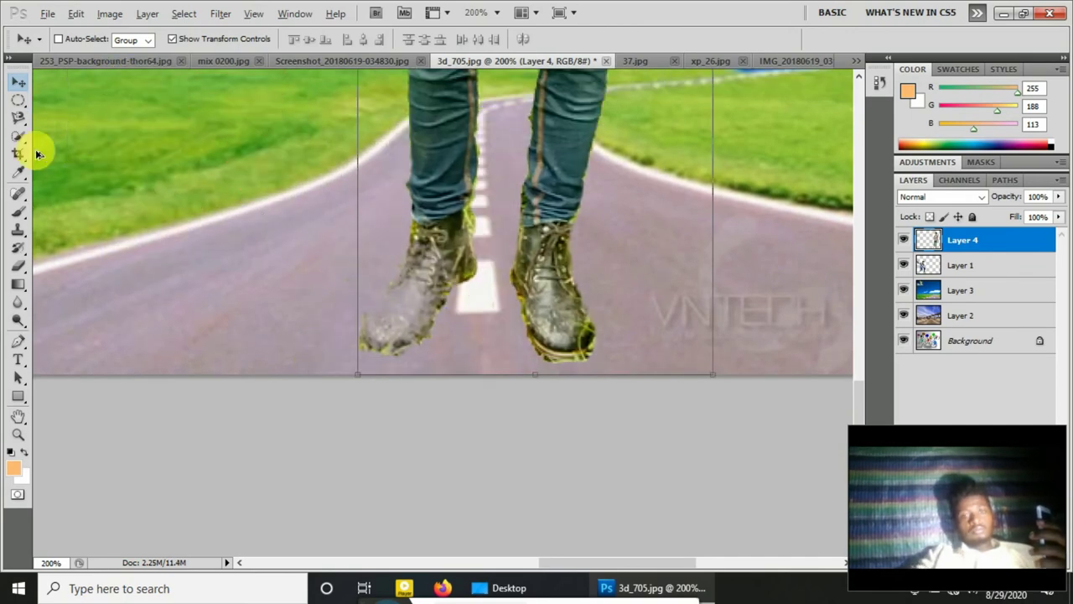
{"action": "left_click", "coordinate": [18, 266]}
{"action": "right_click", "coordinate": [587, 260]}
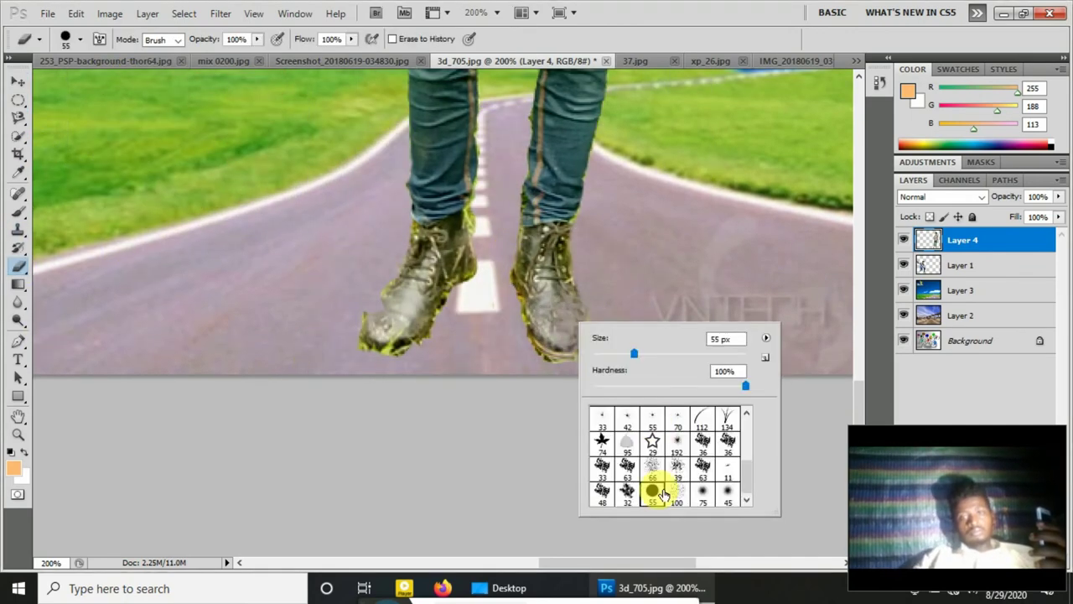
{"action": "double_click", "coordinate": [651, 489]}
{"action": "right_click", "coordinate": [546, 277]}
{"action": "double_click", "coordinate": [680, 455]}
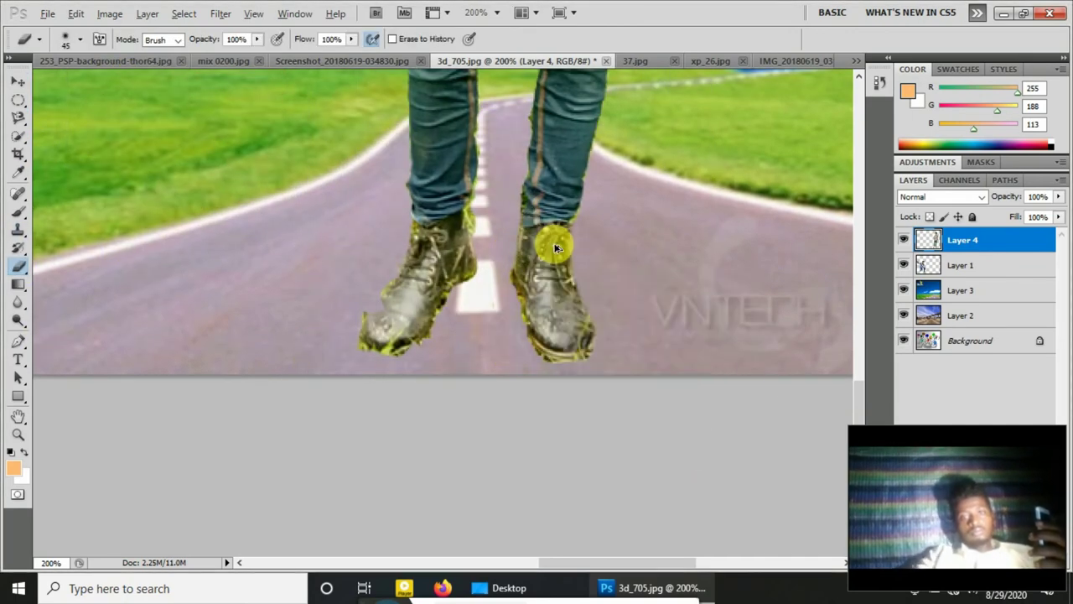
{"action": "right_click", "coordinate": [670, 240]}
{"action": "double_click", "coordinate": [719, 409]}
{"action": "left_click_drag", "start_coordinate": [553, 310], "coordinate": [586, 354]}
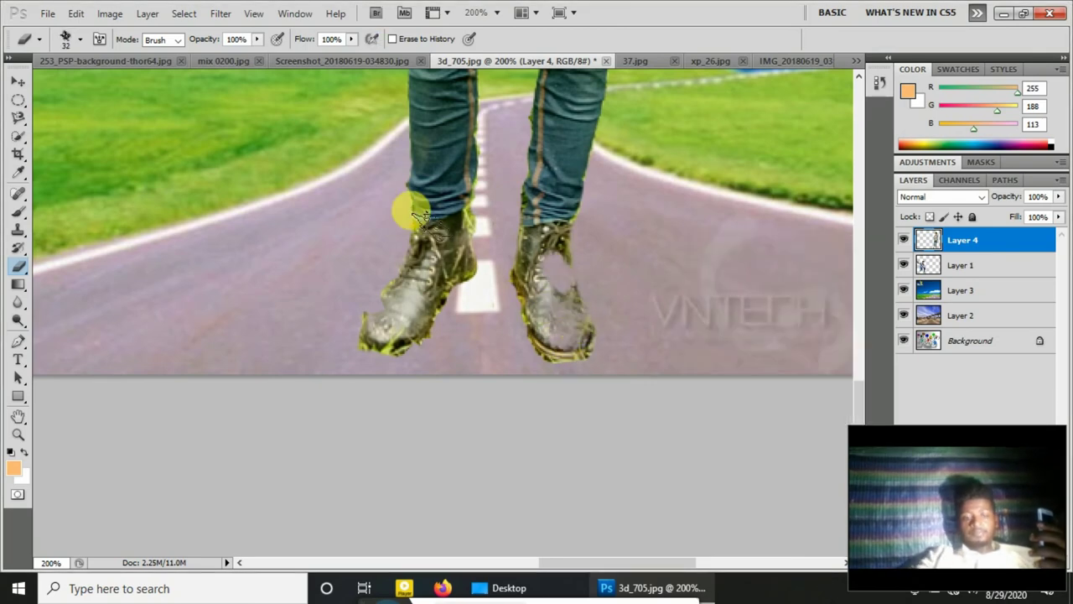
Try larger eraser tips up to 95 px, undo, and settle on a 55 px tip
{"action": "right_click", "coordinate": [647, 253]}
{"action": "double_click", "coordinate": [695, 378]}
{"action": "right_click", "coordinate": [611, 270]}
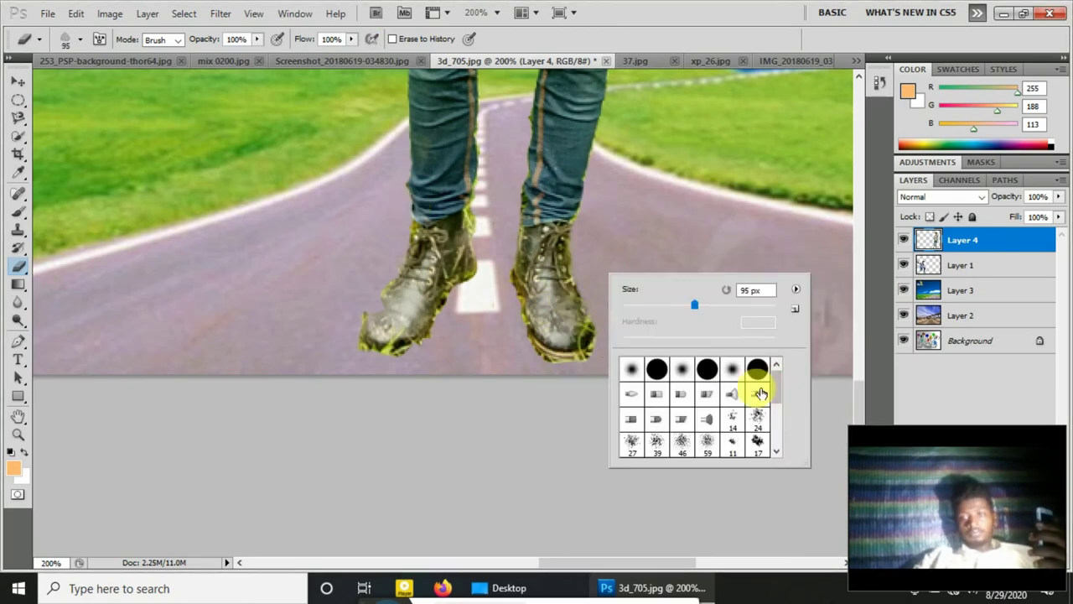
{"action": "double_click", "coordinate": [757, 383]}
{"action": "left_click", "coordinate": [538, 287]}
{"action": "key", "text": "ctrl+z"}
{"action": "left_click", "coordinate": [79, 39]}
{"action": "double_click", "coordinate": [177, 111]}
Fade the right boot and part of the left boot with a soft round eraser
{"action": "right_click", "coordinate": [720, 151]}
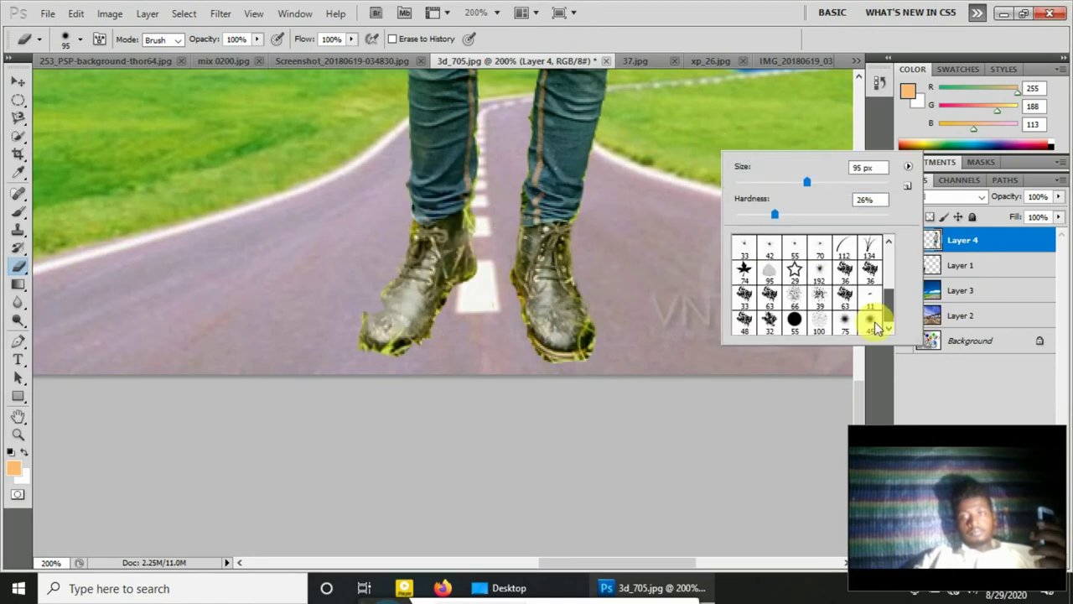
{"action": "double_click", "coordinate": [874, 319]}
{"action": "left_click", "coordinate": [79, 39]}
{"action": "left_click_drag", "start_coordinate": [126, 114], "coordinate": [33, 115]}
{"action": "mouse_move", "coordinate": [586, 318]}
{"action": "left_mouse_down"}
{"action": "mouse_move", "coordinate": [522, 310]}
{"action": "mouse_move", "coordinate": [425, 325]}
{"action": "mouse_move", "coordinate": [486, 210]}
{"action": "mouse_move", "coordinate": [467, 318]}
{"action": "left_mouse_up"}
Briefly check the Blur tool's brush options, then return to the Eraser
{"action": "left_click", "coordinate": [19, 302]}
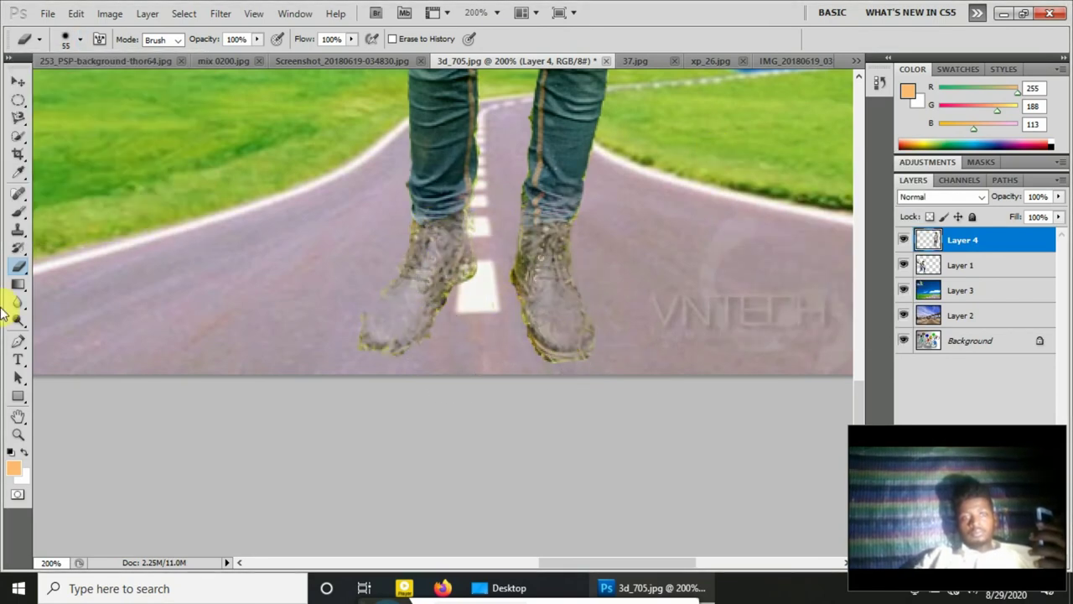
{"action": "right_click", "coordinate": [589, 465]}
{"action": "key", "text": "Escape"}
{"action": "scroll", "coordinate": [863, 367], "scroll_direction": "up", "scroll_amount": 2}
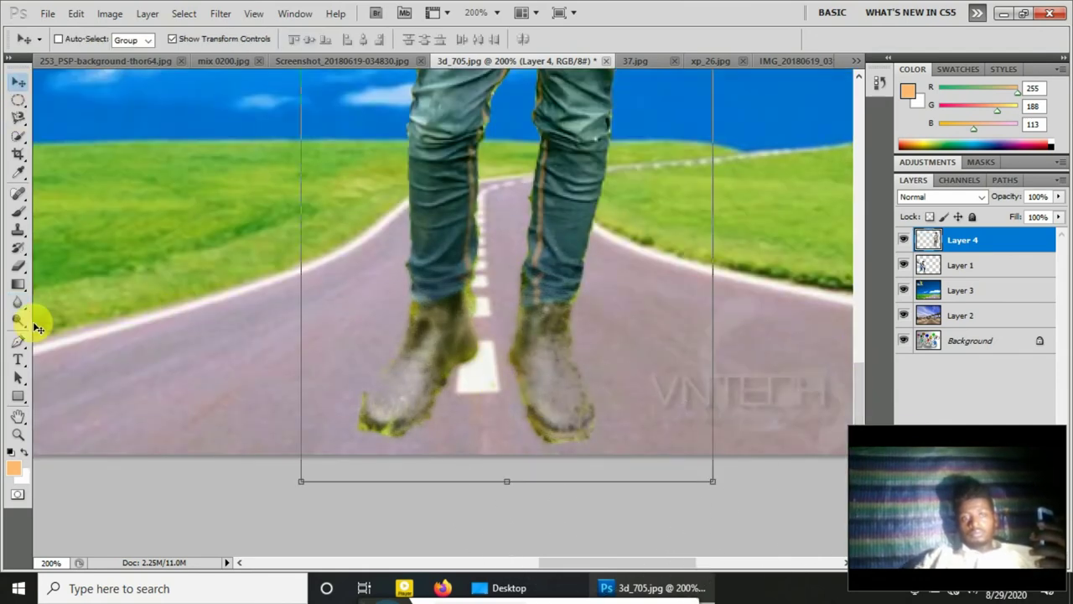
{"action": "left_click", "coordinate": [18, 265]}
{"action": "right_click", "coordinate": [494, 303]}
{"action": "key", "text": "Escape"}
Zoom in on the standing man's face
{"action": "key", "text": "v"}
{"action": "scroll", "coordinate": [855, 240], "scroll_direction": "up", "scroll_amount": 5}
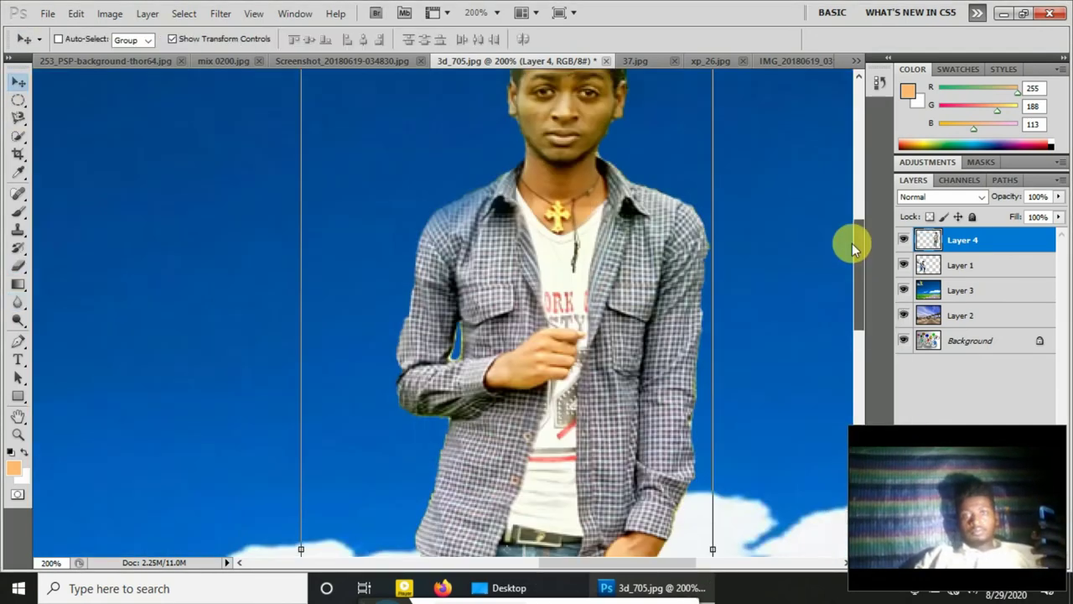
{"action": "left_click", "coordinate": [19, 319]}
{"action": "left_click", "coordinate": [19, 434]}
{"action": "left_click", "coordinate": [363, 201]}
Fit the image on screen and enlarge the standing man slightly, cancelling a brightness adjustment
{"action": "key", "text": "ctrl+0"}
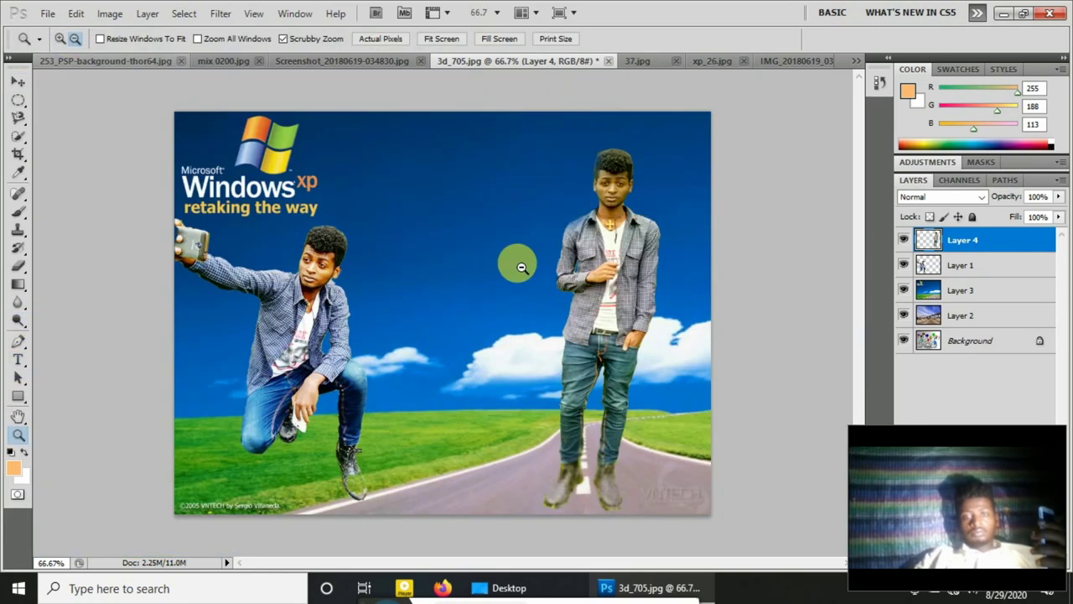
{"action": "key", "text": "v"}
{"action": "left_click_drag", "start_coordinate": [609, 150], "coordinate": [609, 146]}
{"action": "key", "text": "Return"}
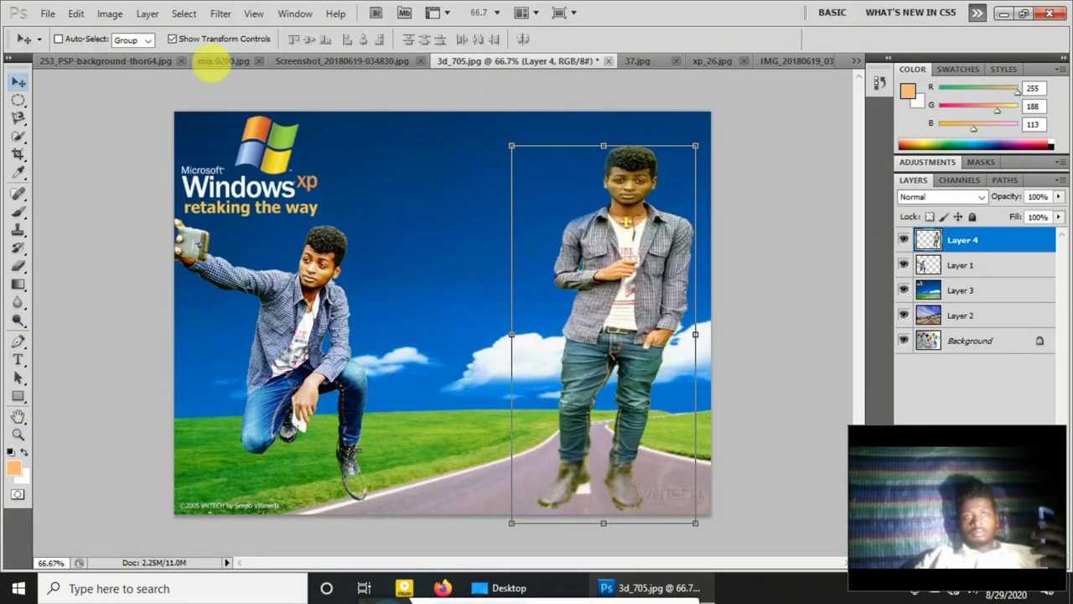
{"action": "left_click", "coordinate": [110, 13]}
{"action": "left_click", "coordinate": [369, 54]}
{"action": "key", "text": "Escape"}
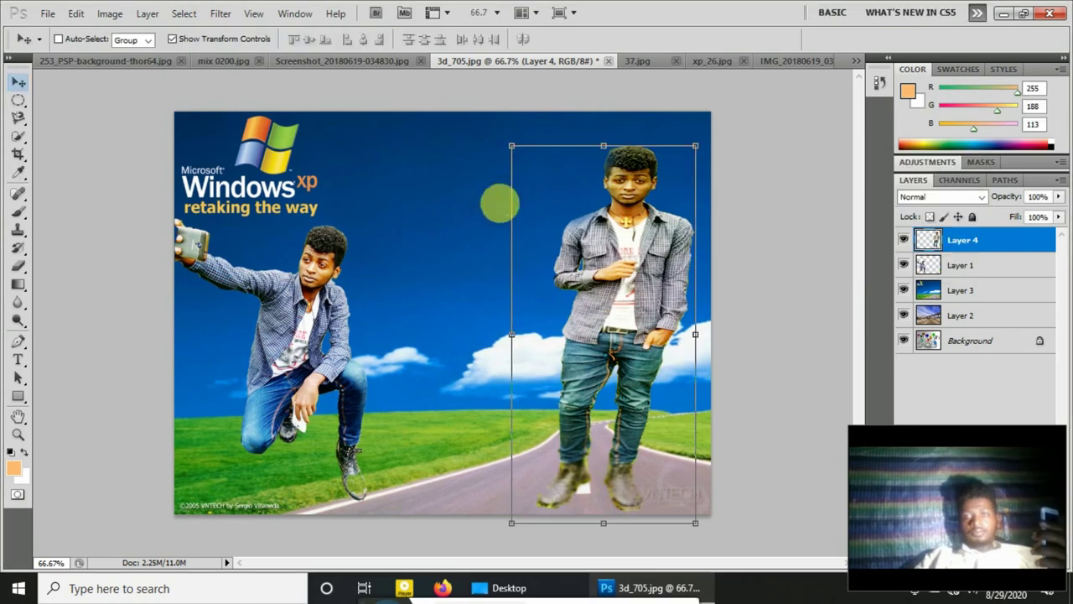
Make the Background layer active and bring up File > Open with large thumbnails
{"action": "key", "text": "alt+["}
{"action": "key", "text": "alt+["}
{"action": "key", "text": "alt+["}
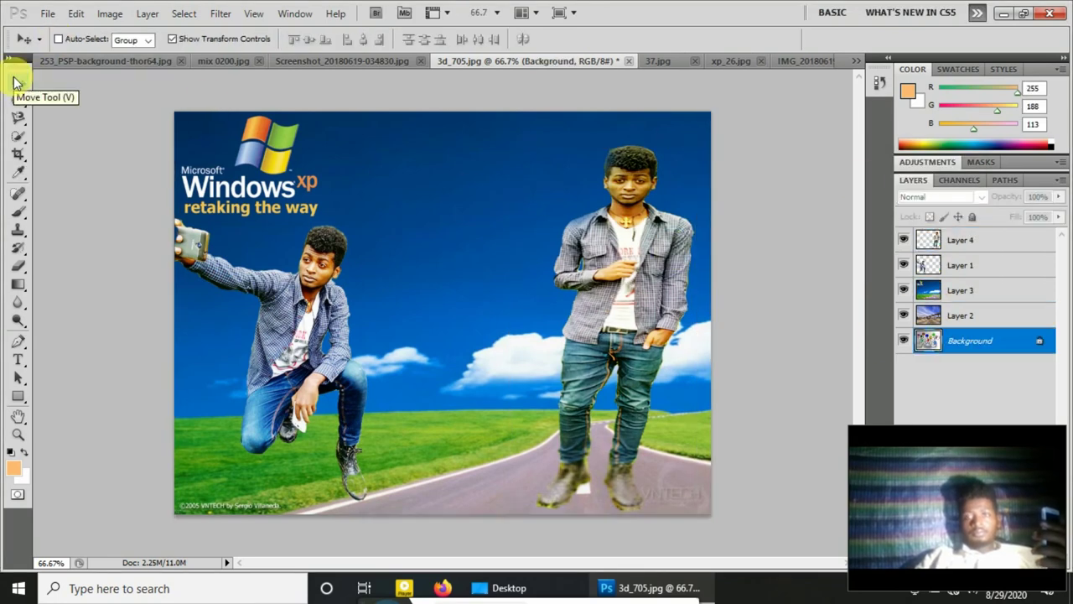
{"action": "left_click", "coordinate": [23, 39]}
{"action": "left_click", "coordinate": [48, 13]}
{"action": "left_click", "coordinate": [50, 44]}
{"action": "left_click", "coordinate": [372, 44]}
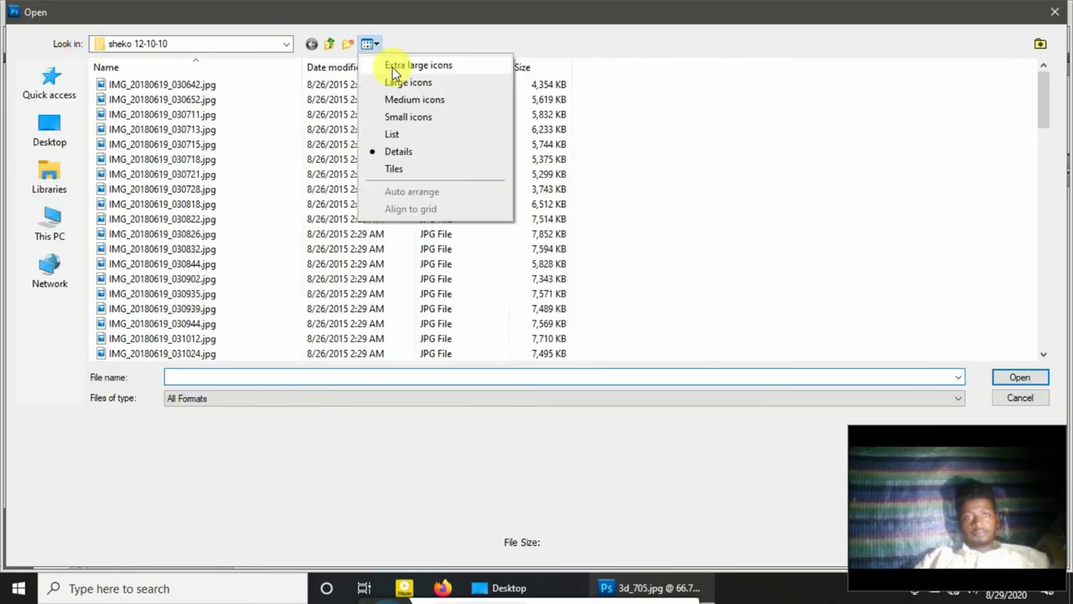
{"action": "left_click", "coordinate": [419, 65]}
{"action": "left_click", "coordinate": [328, 47]}
Open Mercury_drop.jpg from the Best graphics folder and drag it into 3d_705 as a new layer
{"action": "mouse_move", "coordinate": [1032, 154]}
{"action": "left_mouse_down"}
{"action": "mouse_move", "coordinate": [1044, 148]}
{"action": "mouse_move", "coordinate": [1045, 173]}
{"action": "left_mouse_up"}
{"action": "double_click", "coordinate": [654, 195]}
{"action": "left_click", "coordinate": [311, 44]}
{"action": "left_click", "coordinate": [366, 44]}
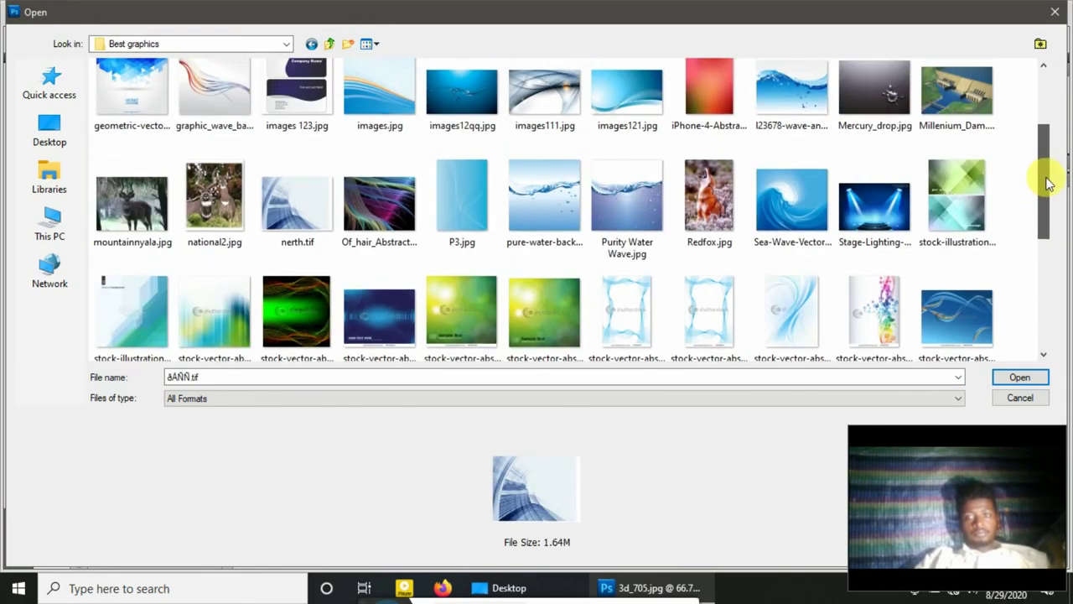
{"action": "double_click", "coordinate": [901, 134]}
{"action": "left_click_drag", "start_coordinate": [568, 64], "coordinate": [438, 175]}
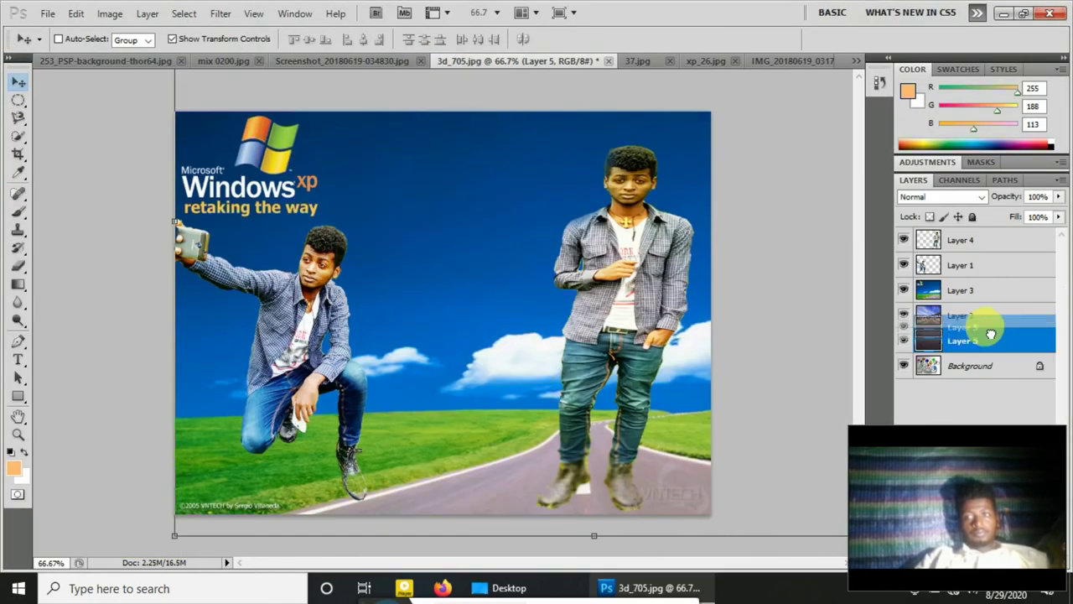
{"action": "mouse_move", "coordinate": [982, 327]}
{"action": "left_mouse_down"}
{"action": "mouse_move", "coordinate": [972, 266]}
{"action": "mouse_move", "coordinate": [976, 295]}
{"action": "left_mouse_up"}
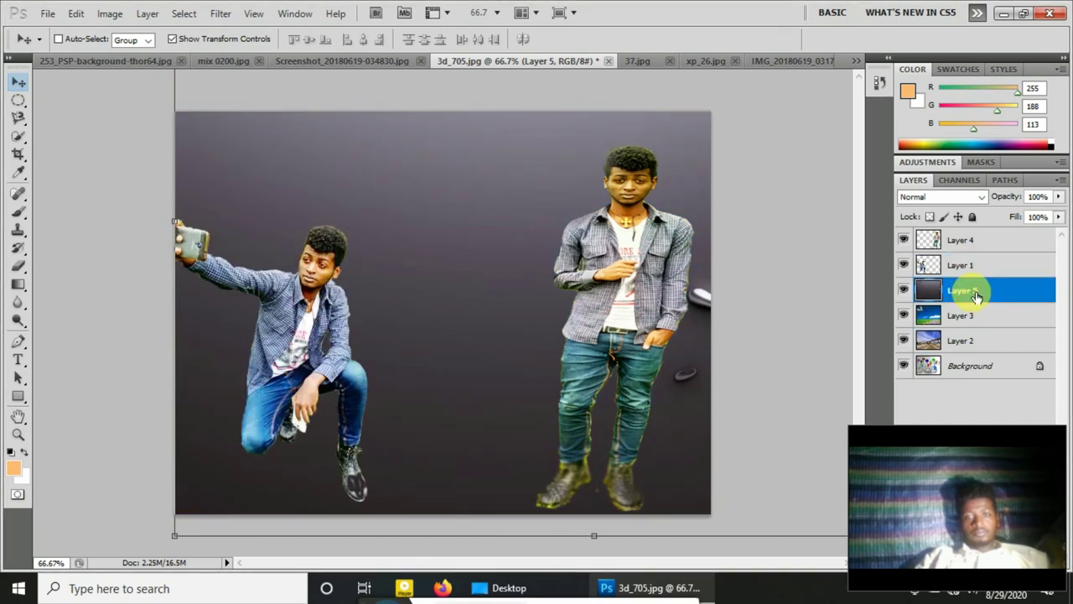
Try the Background Eraser's brush settings, then select FreeVector-Splashing-Waves.jpg
{"action": "left_click", "coordinate": [18, 268]}
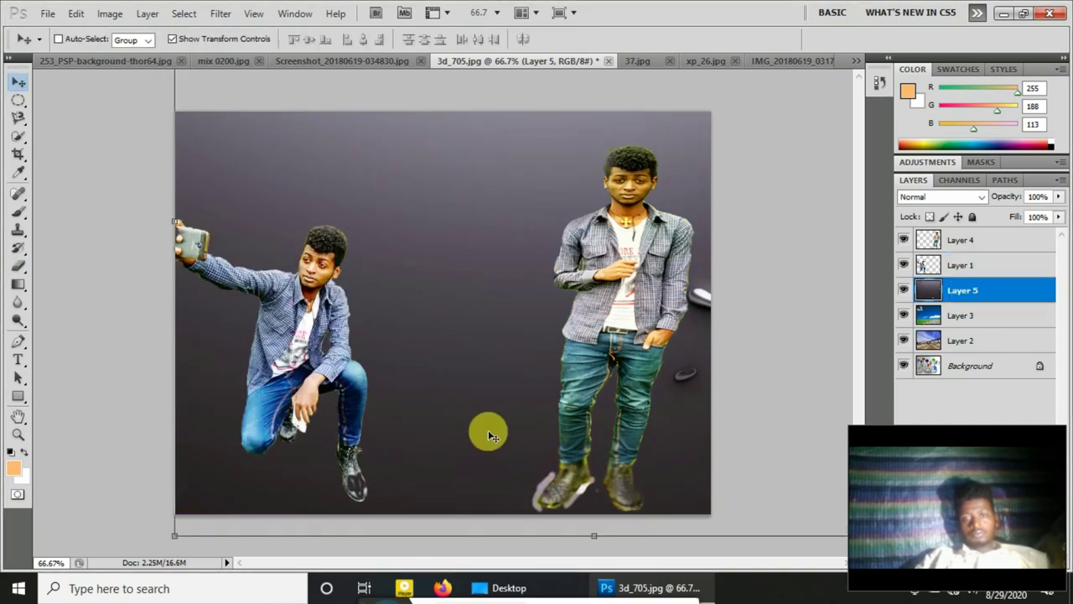
{"action": "right_click", "coordinate": [18, 269]}
{"action": "left_click", "coordinate": [67, 280]}
{"action": "right_click", "coordinate": [541, 490]}
{"action": "key", "text": "Escape"}
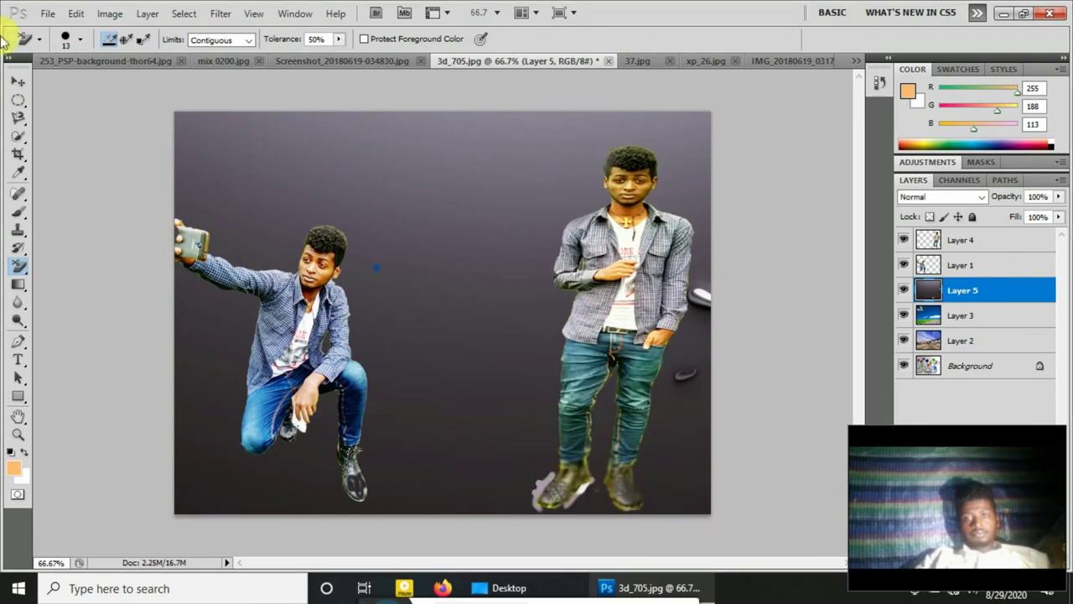
{"action": "right_click", "coordinate": [404, 164]}
{"action": "left_click", "coordinate": [80, 39]}
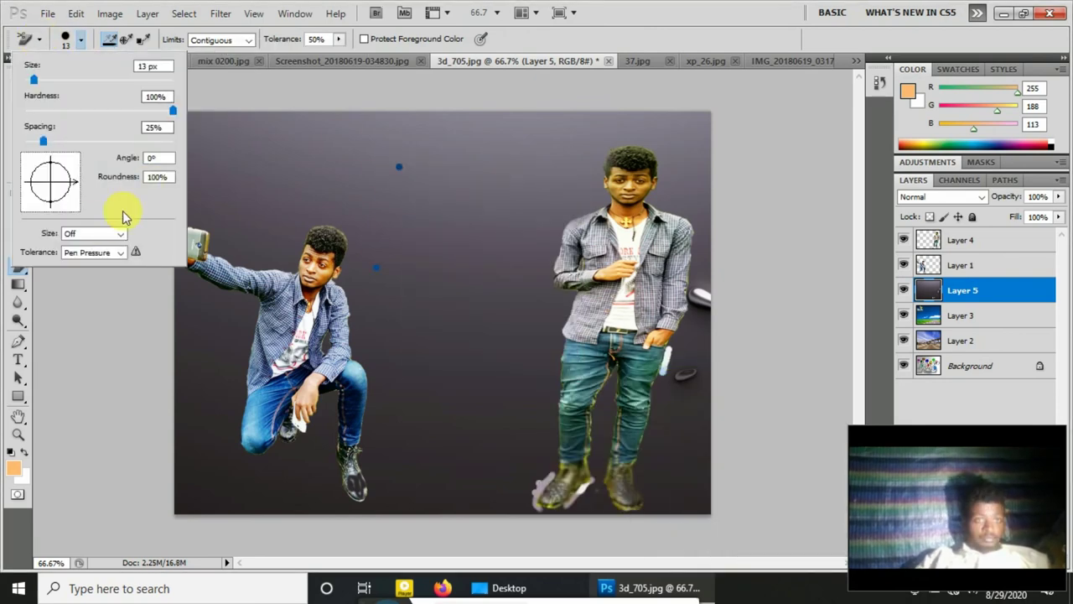
{"action": "left_click", "coordinate": [28, 272]}
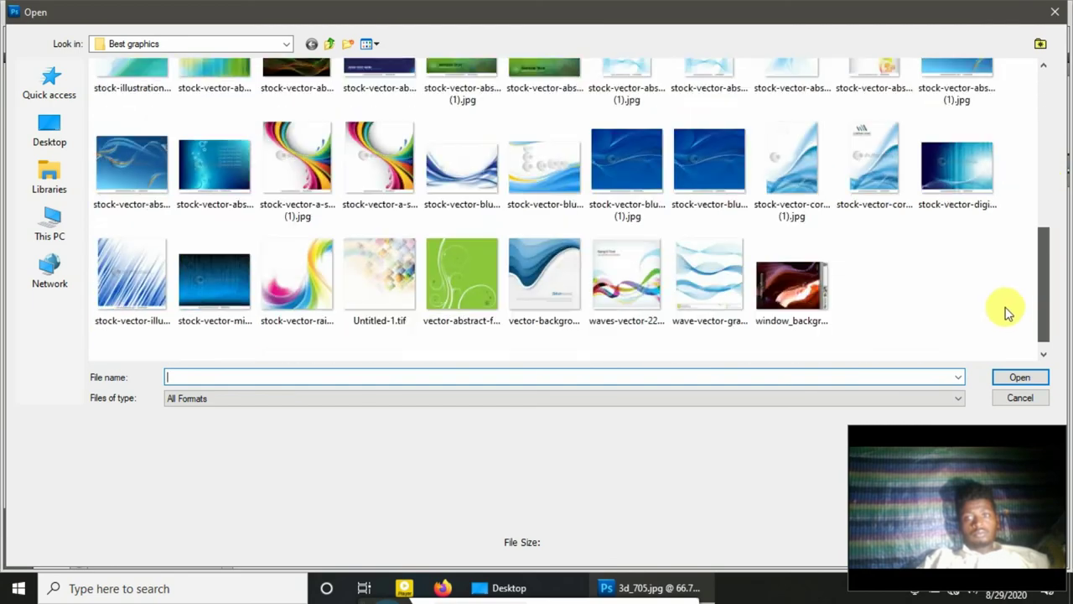
{"action": "scroll", "coordinate": [1006, 251], "scroll_direction": "up", "scroll_amount": 5}
{"action": "left_click", "coordinate": [974, 117]}
Add the splashing-waves image as a layer sized to the canvas, placed behind both men
{"action": "double_click", "coordinate": [974, 117]}
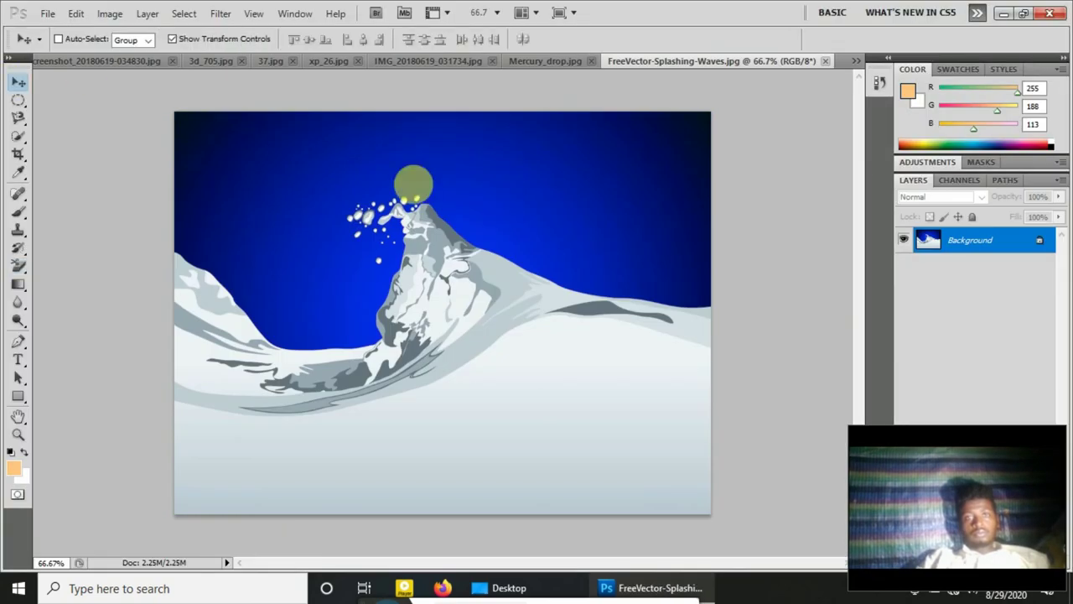
{"action": "left_click_drag", "start_coordinate": [201, 551], "coordinate": [175, 514]}
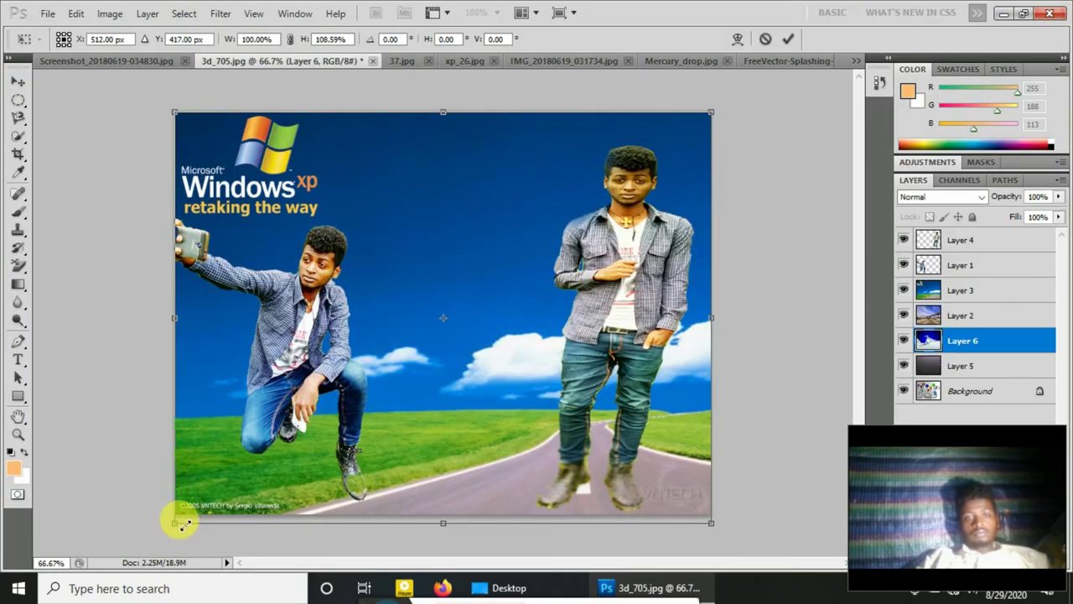
{"action": "left_click", "coordinate": [788, 35]}
{"action": "mouse_move", "coordinate": [962, 341]}
{"action": "left_mouse_down"}
{"action": "mouse_move", "coordinate": [962, 251]}
{"action": "mouse_move", "coordinate": [962, 290]}
{"action": "left_mouse_up"}
Soften the eraser brush hardness to 30%
{"action": "left_click", "coordinate": [19, 267]}
{"action": "right_click", "coordinate": [486, 326]}
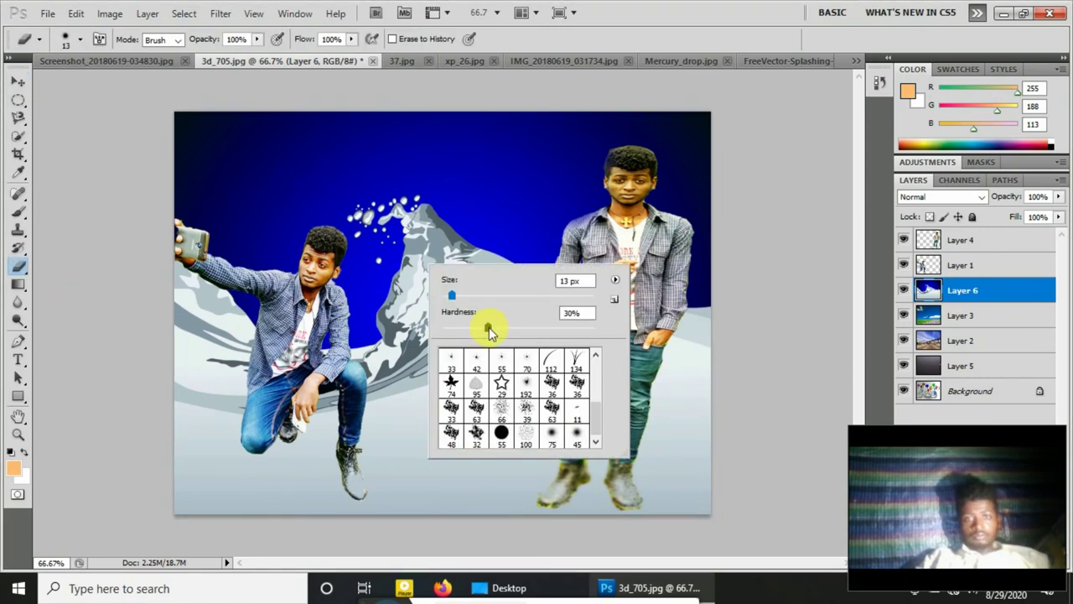
{"action": "left_click", "coordinate": [492, 328]}
Undo the moved patch, deselect, and move the standing man's Layer 4 down and left
{"action": "left_click", "coordinate": [18, 99]}
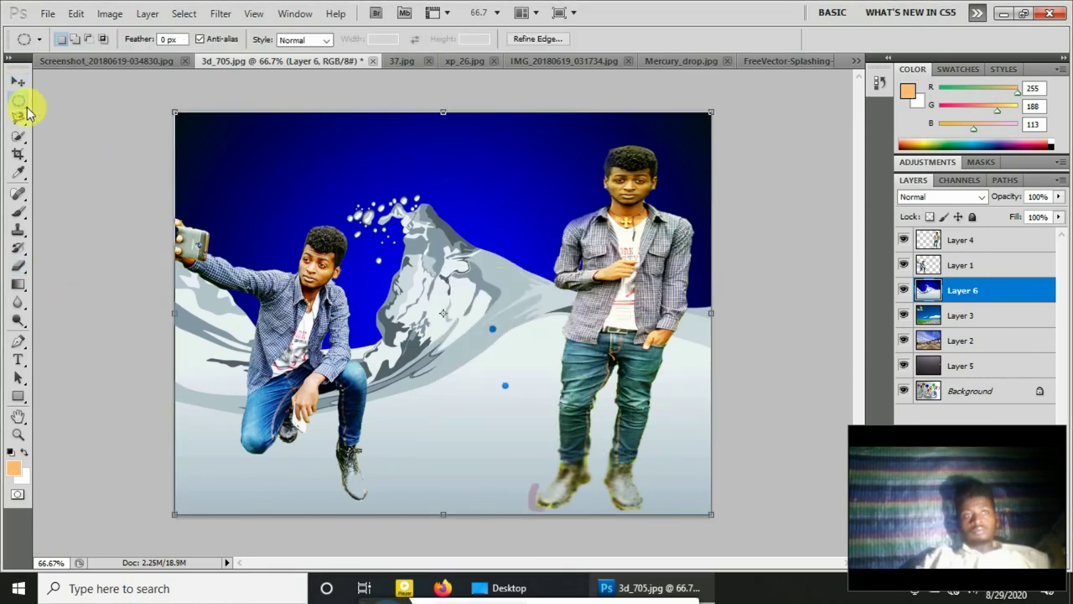
{"action": "left_click_drag", "start_coordinate": [543, 130], "coordinate": [784, 461]}
{"action": "key", "text": "ctrl+z"}
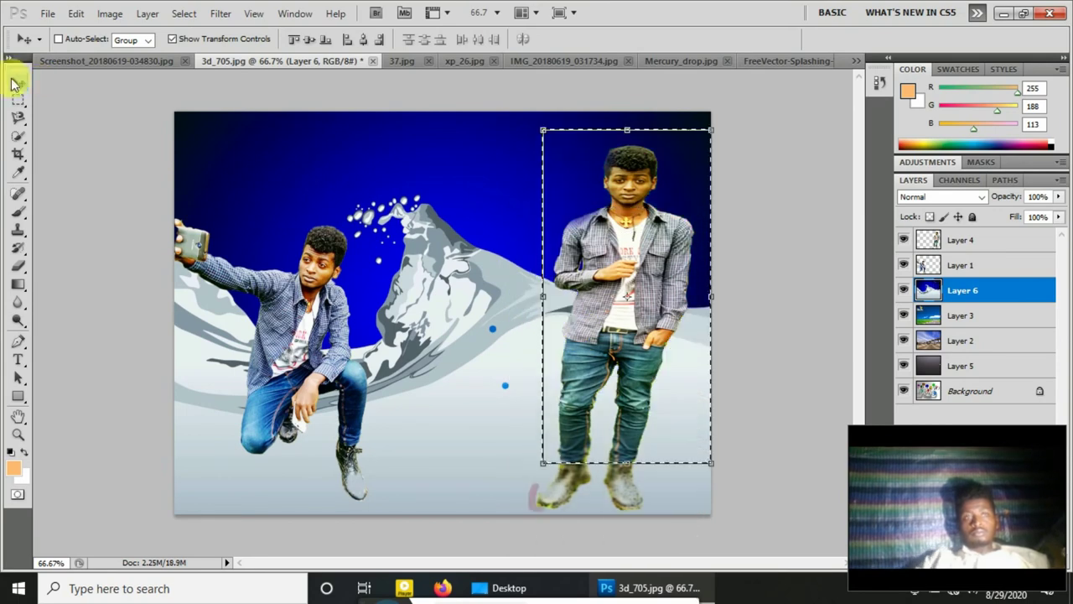
{"action": "key", "text": "ctrl+d"}
{"action": "left_click", "coordinate": [960, 240]}
{"action": "left_click", "coordinate": [18, 100]}
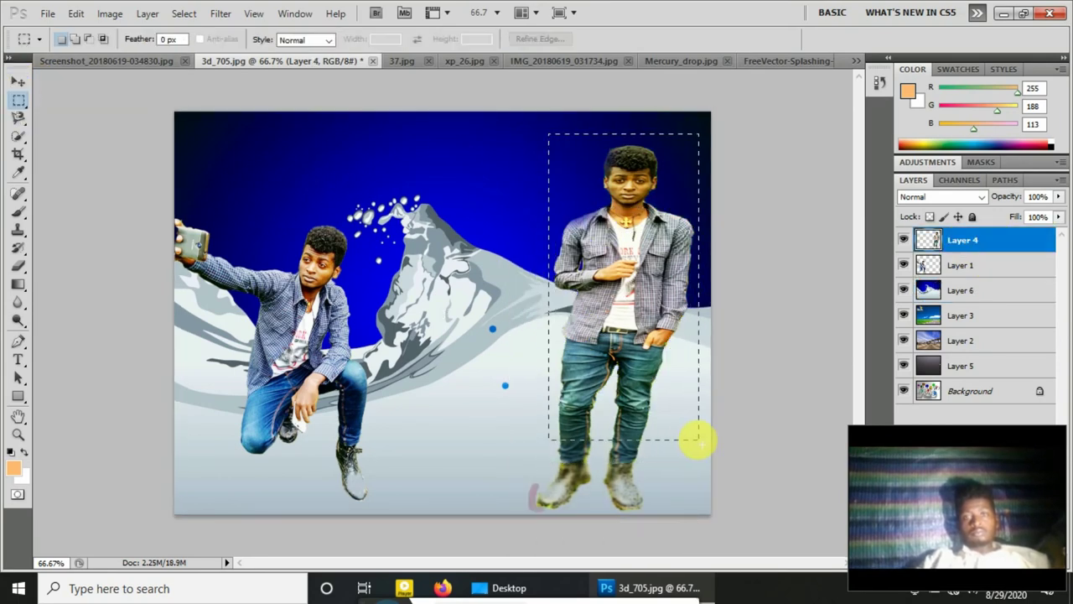
{"action": "left_click", "coordinate": [18, 81]}
{"action": "left_click_drag", "start_coordinate": [652, 346], "coordinate": [529, 417]}
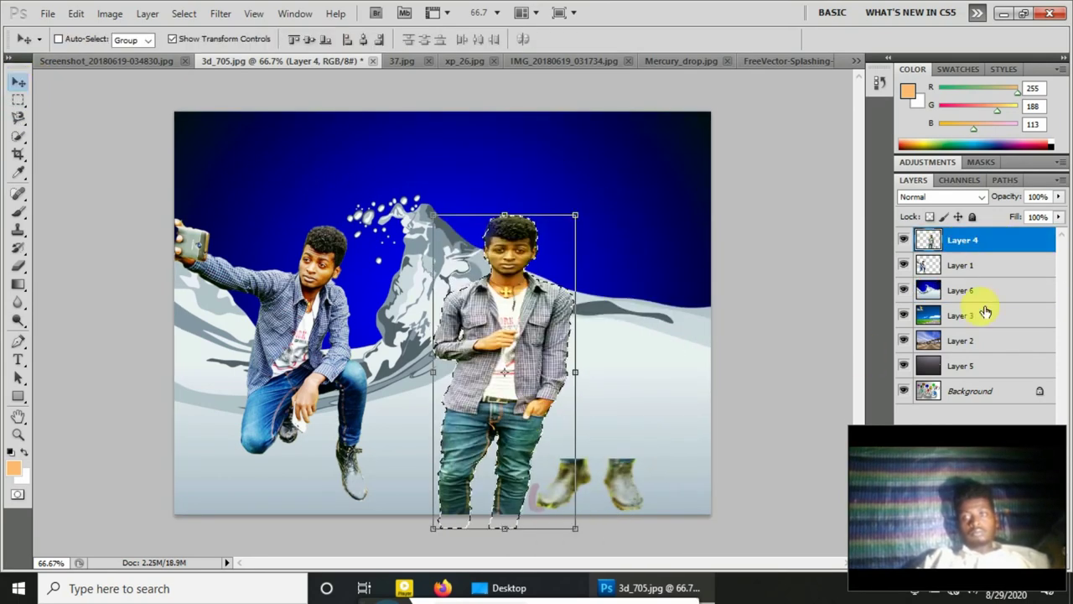
Step back through history to before the waves layer and put dark Layer 5 above Layer 3
{"action": "left_click", "coordinate": [964, 290]}
{"action": "left_click", "coordinate": [972, 317]}
{"action": "key", "text": "ctrl+alt+z"}
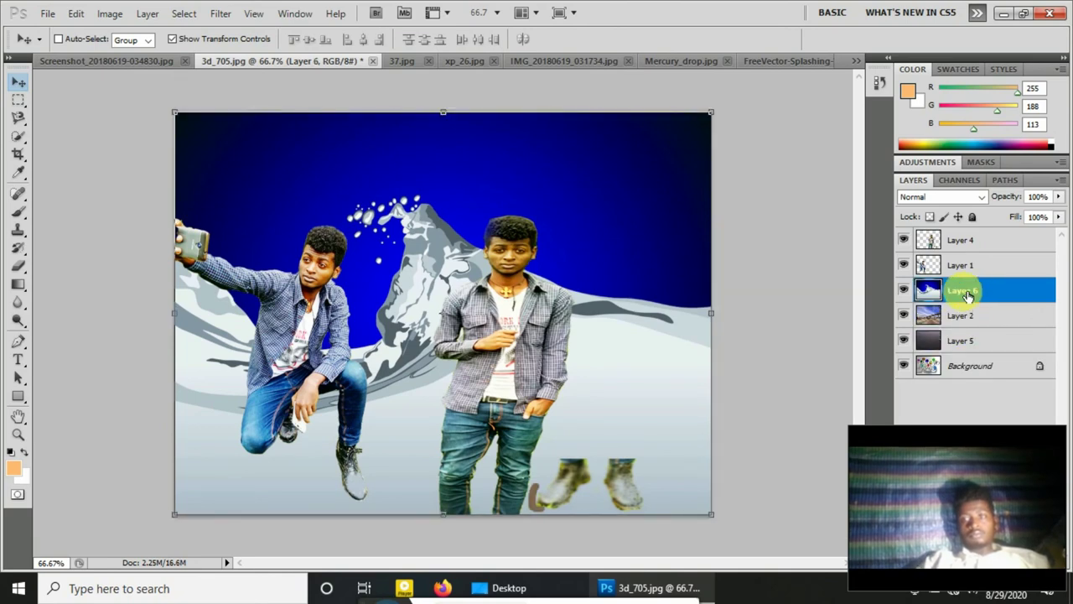
{"action": "key", "text": "ctrl+alt+z"}
{"action": "key", "text": "ctrl+alt+z"}
{"action": "key", "text": "ctrl+shift+z"}
{"action": "key", "text": "ctrl+shift+z"}
{"action": "key", "text": "ctrl+alt+z"}
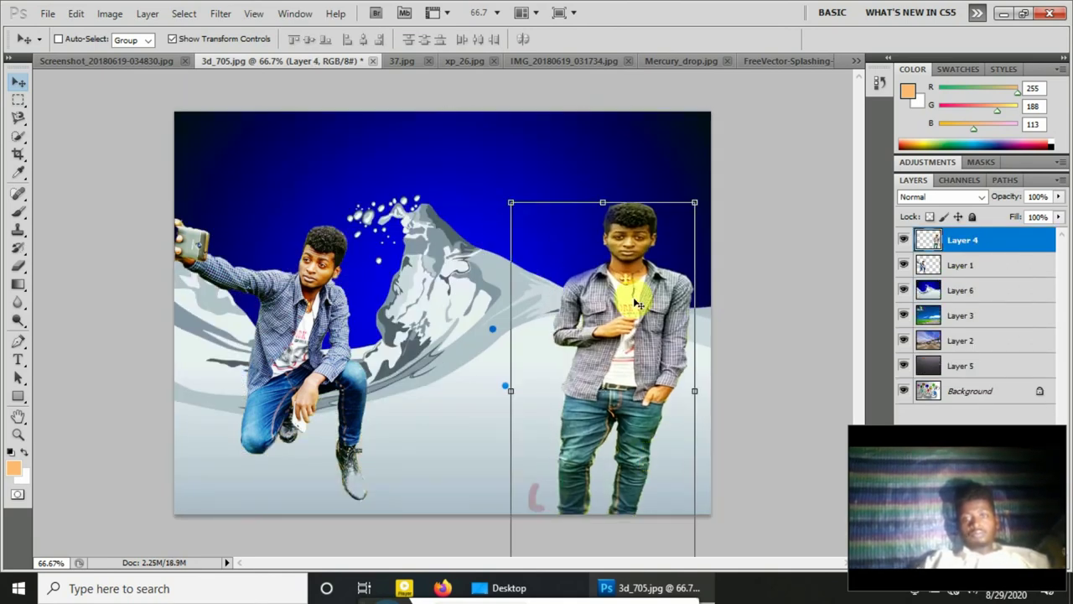
{"action": "key", "text": "ctrl+alt+z"}
{"action": "key", "text": "ctrl+alt+z"}
{"action": "key", "text": "ctrl+alt+z"}
{"action": "key", "text": "ctrl+alt+z"}
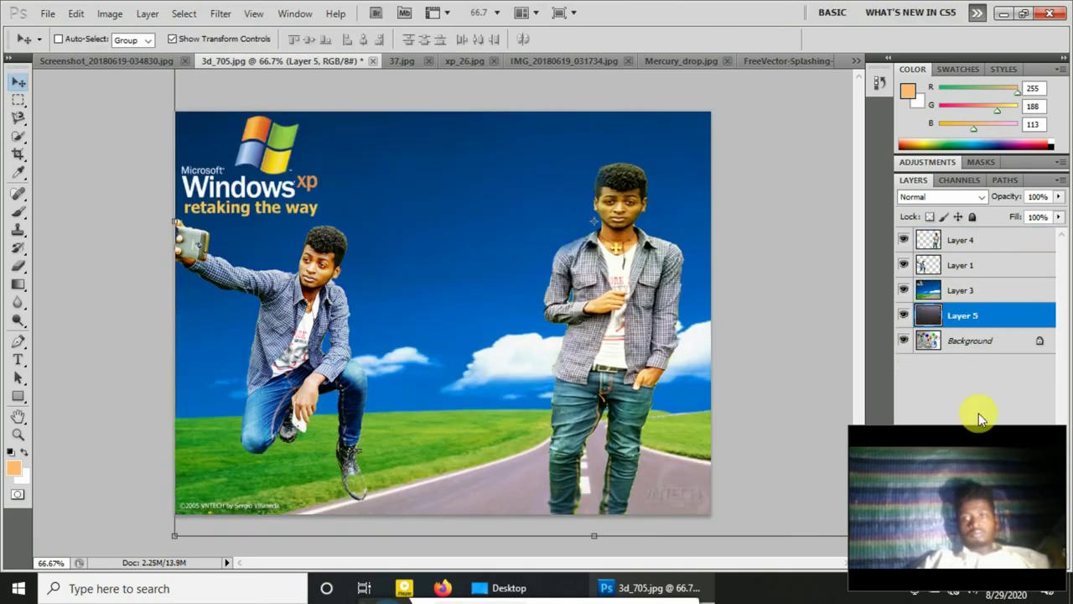
{"action": "key", "text": "ctrl+alt+z"}
{"action": "key", "text": "ctrl+alt+z"}
{"action": "left_click", "coordinate": [964, 341]}
Select the standing man's Layer 4 and briefly view the Blue channel before returning to full colour
{"action": "key", "text": "e"}
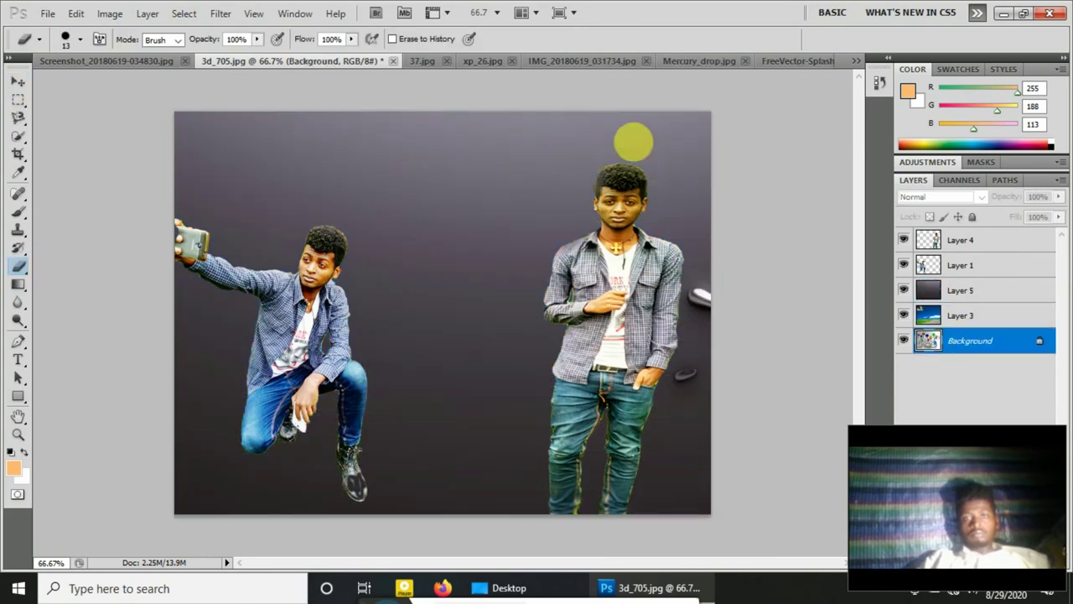
{"action": "left_click", "coordinate": [964, 243]}
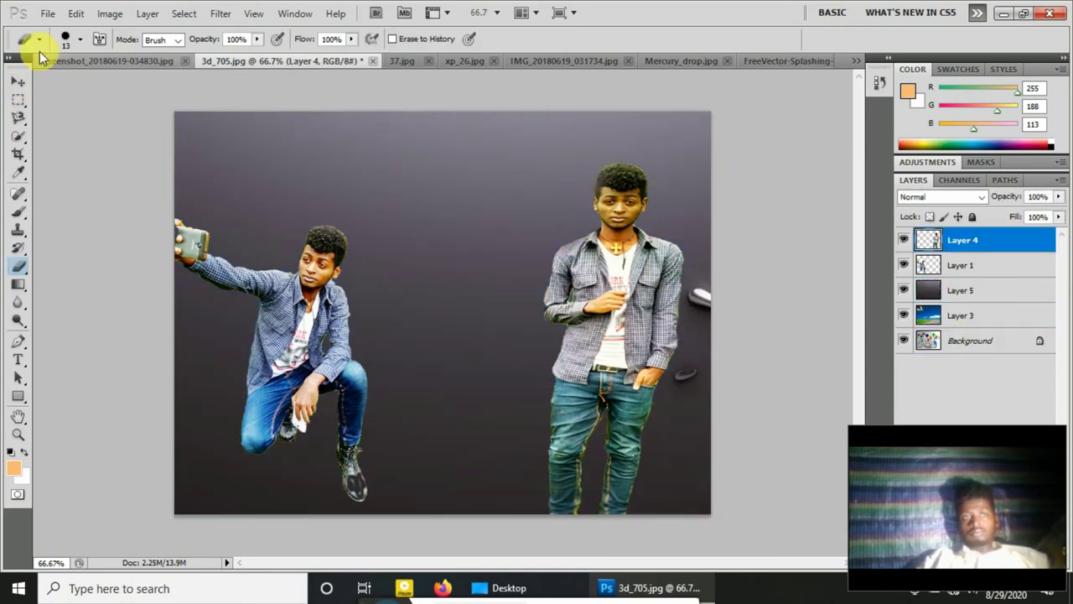
{"action": "key", "text": "v"}
{"action": "right_click", "coordinate": [955, 240]}
{"action": "left_click", "coordinate": [960, 180]}
{"action": "left_click", "coordinate": [968, 222]}
{"action": "left_click", "coordinate": [972, 268]}
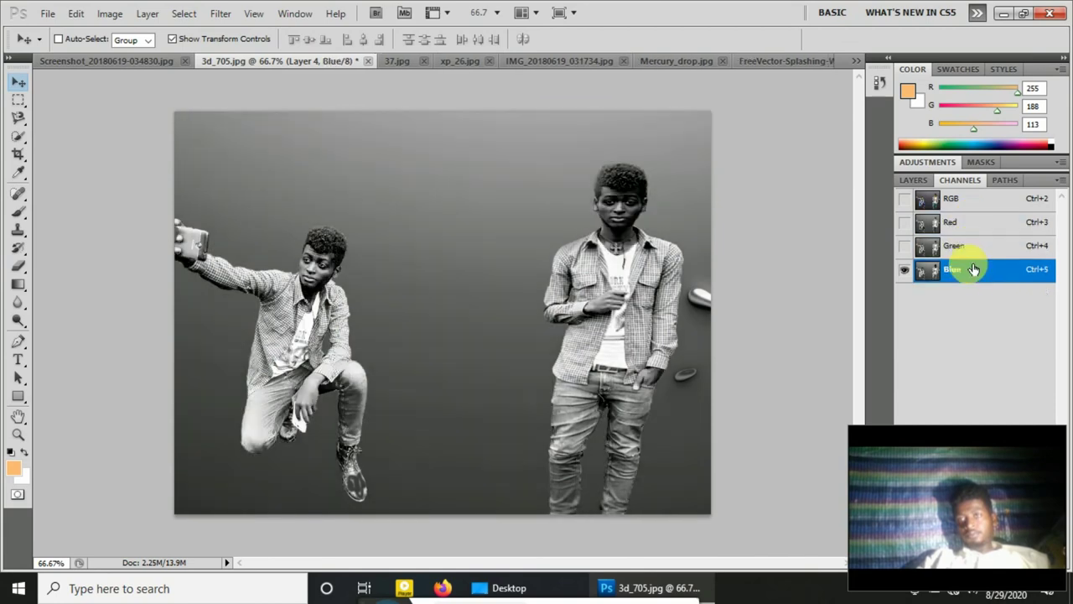
{"action": "key", "text": "ctrl+2"}
{"action": "left_click", "coordinate": [913, 180]}
{"action": "left_click", "coordinate": [979, 162]}
Try rainbow and purple preset styles on Layer 4, settling on the pale outer-glow outline
{"action": "left_click", "coordinate": [922, 164]}
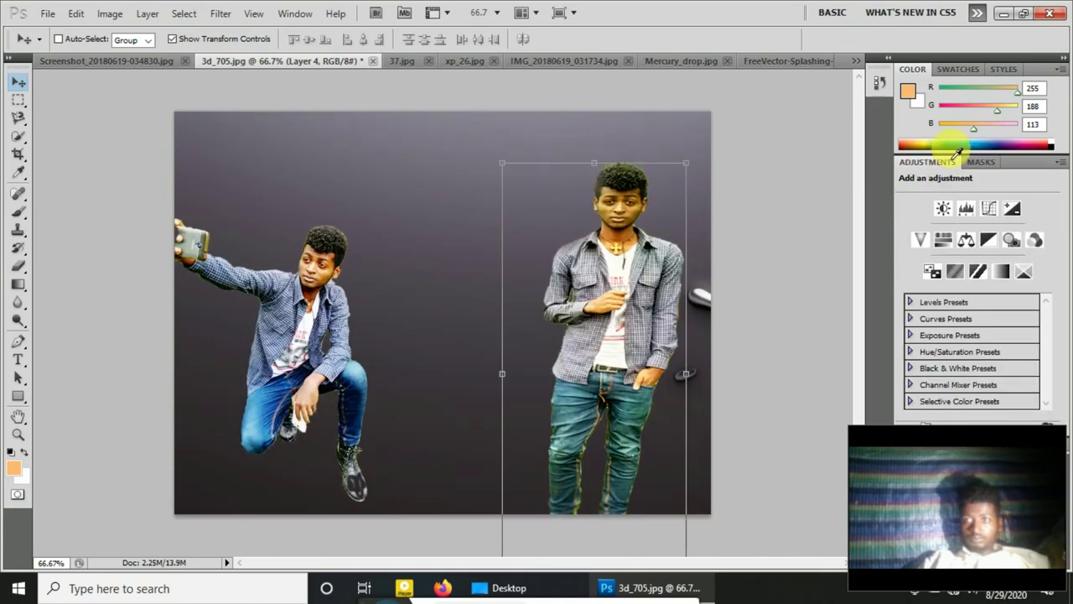
{"action": "left_click", "coordinate": [1003, 68]}
{"action": "left_click", "coordinate": [981, 114]}
{"action": "left_click", "coordinate": [1007, 115]}
{"action": "left_click", "coordinate": [928, 144]}
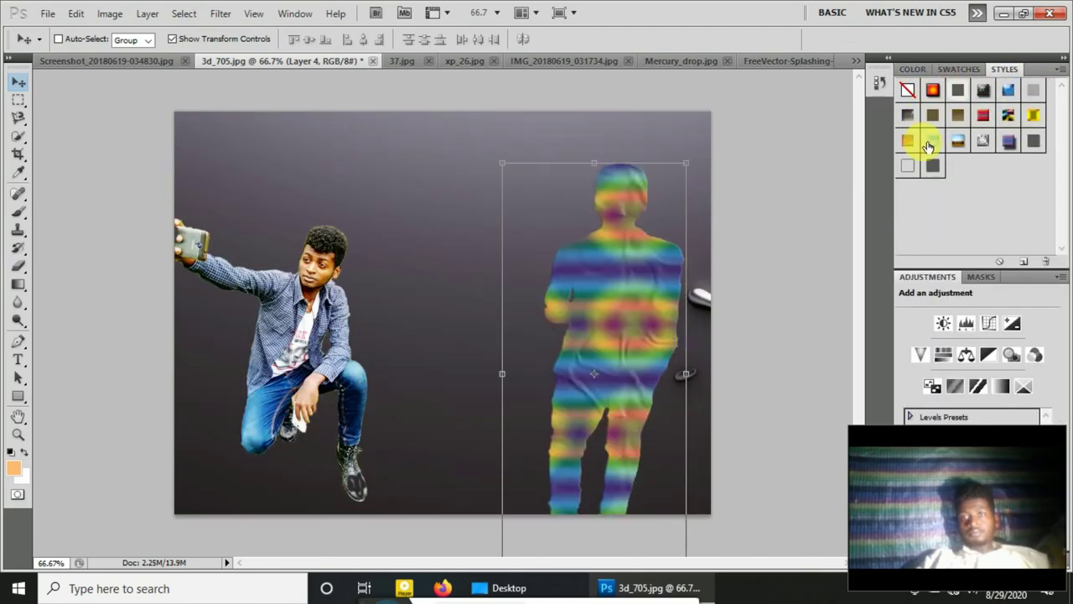
{"action": "left_click", "coordinate": [1007, 140]}
{"action": "left_click", "coordinate": [1033, 140]}
Close the style presets menu and collapse the side panels to icons
{"action": "left_click", "coordinate": [1061, 69]}
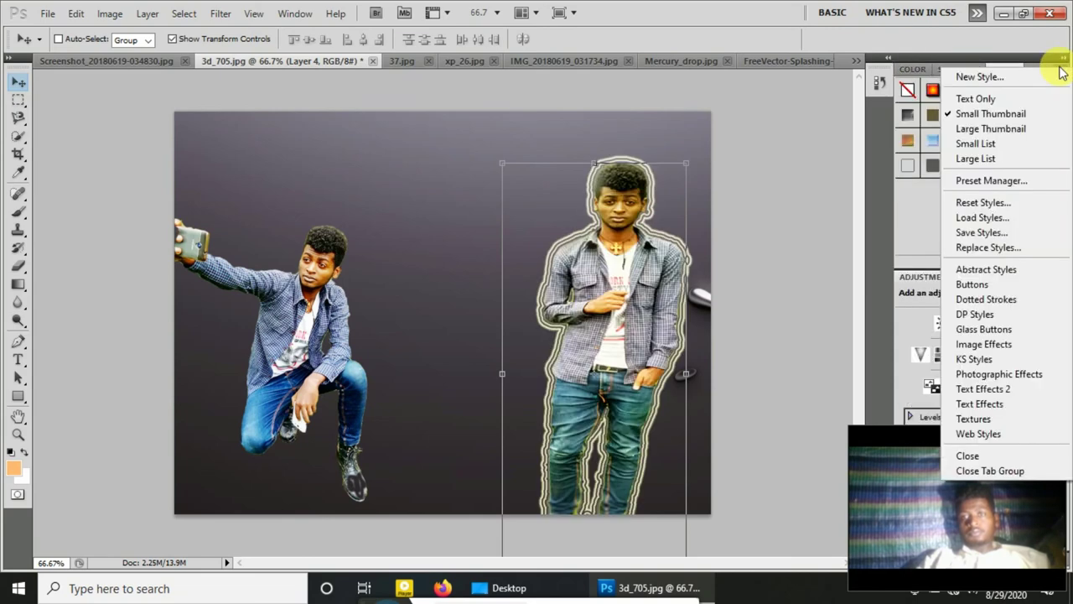
{"action": "left_click", "coordinate": [1063, 57]}
{"action": "left_click", "coordinate": [986, 223]}
{"action": "right_click", "coordinate": [826, 219]}
Try a dark grey stroke outline on the standing man's layer, then cancel it
{"action": "key", "text": "Escape"}
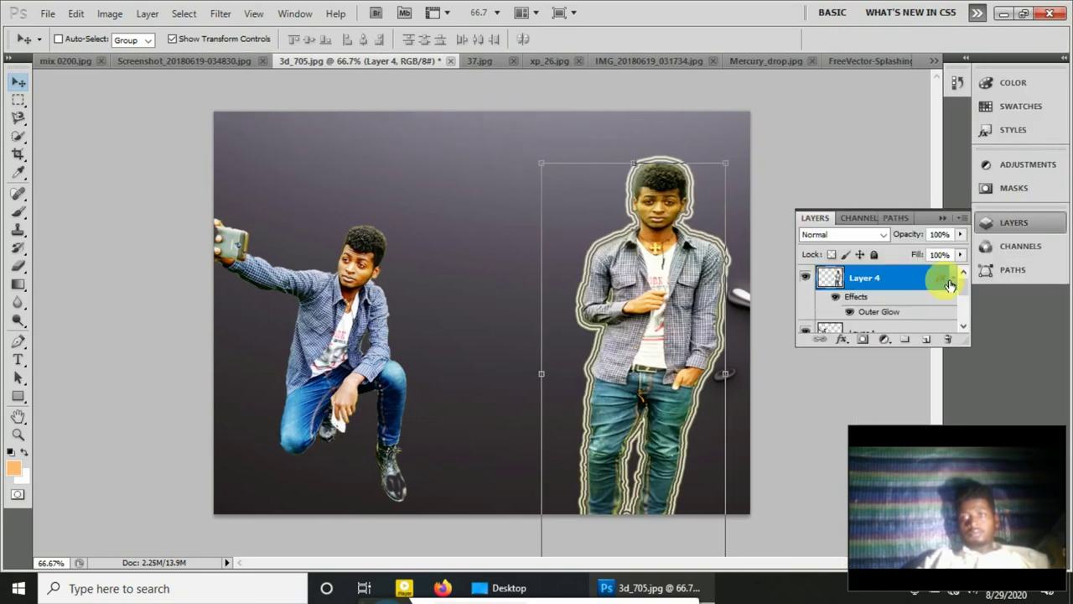
{"action": "left_click", "coordinate": [841, 338]}
{"action": "left_click", "coordinate": [874, 534]}
{"action": "left_click_drag", "start_coordinate": [348, 74], "coordinate": [109, 36]}
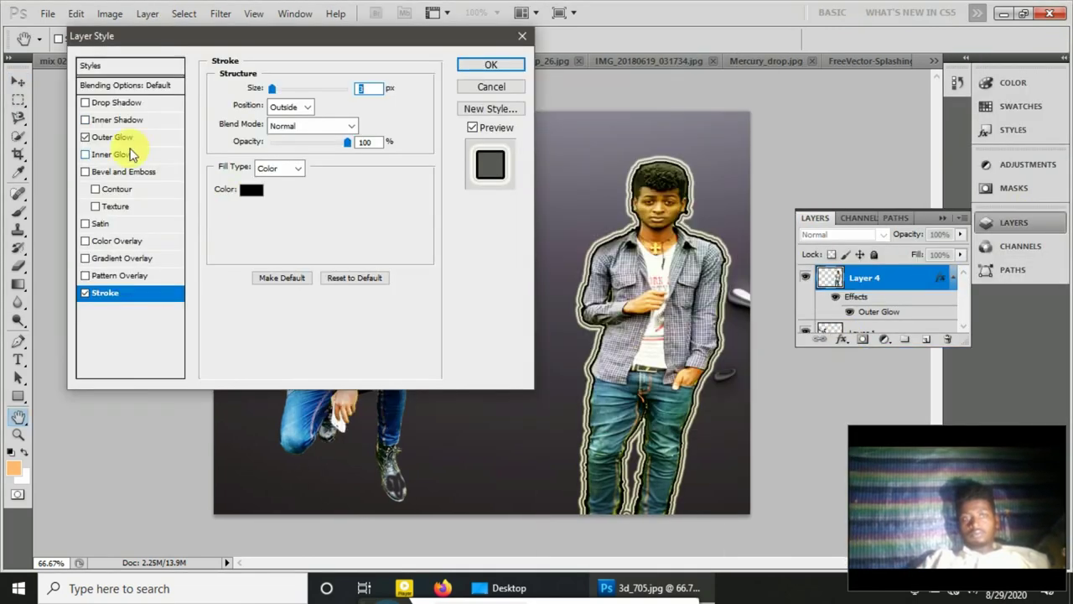
{"action": "mouse_move", "coordinate": [275, 90]}
{"action": "left_mouse_down"}
{"action": "mouse_move", "coordinate": [288, 92]}
{"action": "mouse_move", "coordinate": [279, 88]}
{"action": "left_mouse_up"}
{"action": "left_click", "coordinate": [250, 190]}
{"action": "left_click", "coordinate": [626, 208]}
{"action": "left_click", "coordinate": [878, 106]}
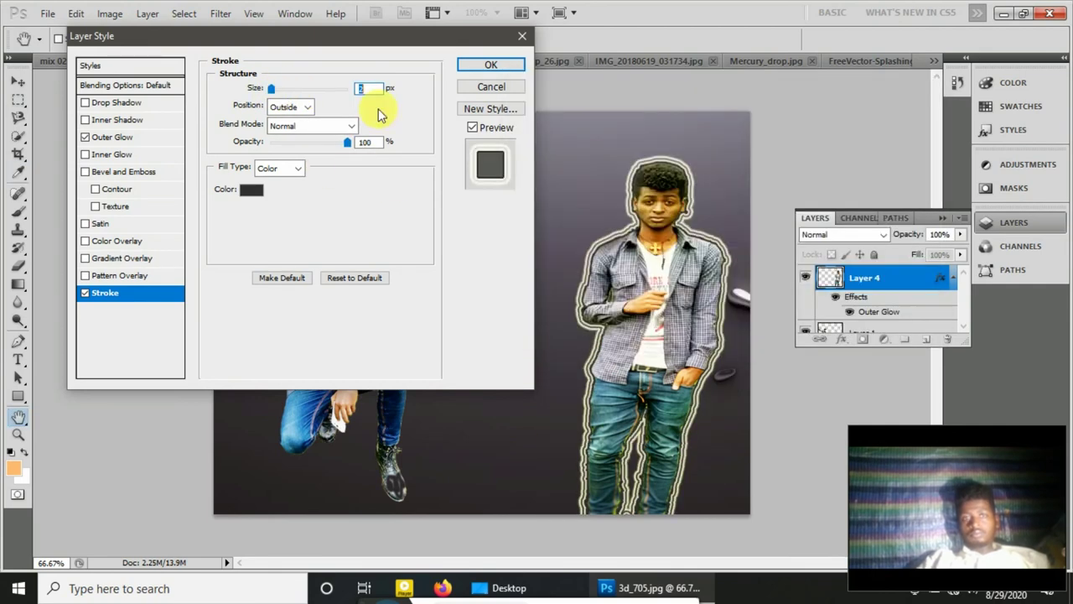
{"action": "key", "text": "Escape"}
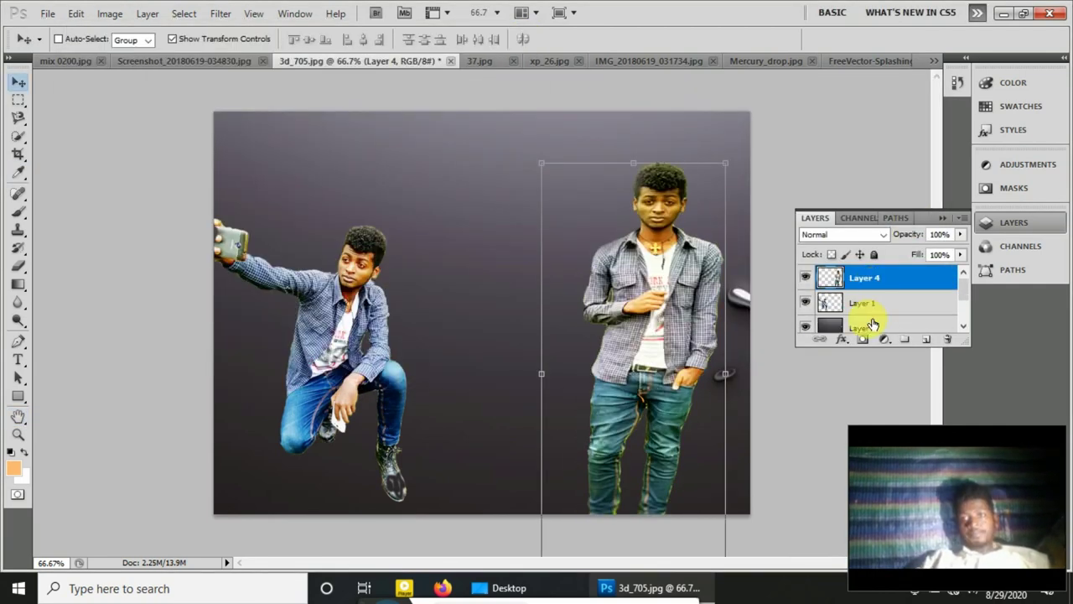
Give the standing man a dark grey stroke outline and turn on a colour overlay
{"action": "left_click", "coordinate": [841, 339]}
{"action": "left_click", "coordinate": [873, 534]}
{"action": "left_click", "coordinate": [250, 189]}
{"action": "left_click", "coordinate": [620, 277]}
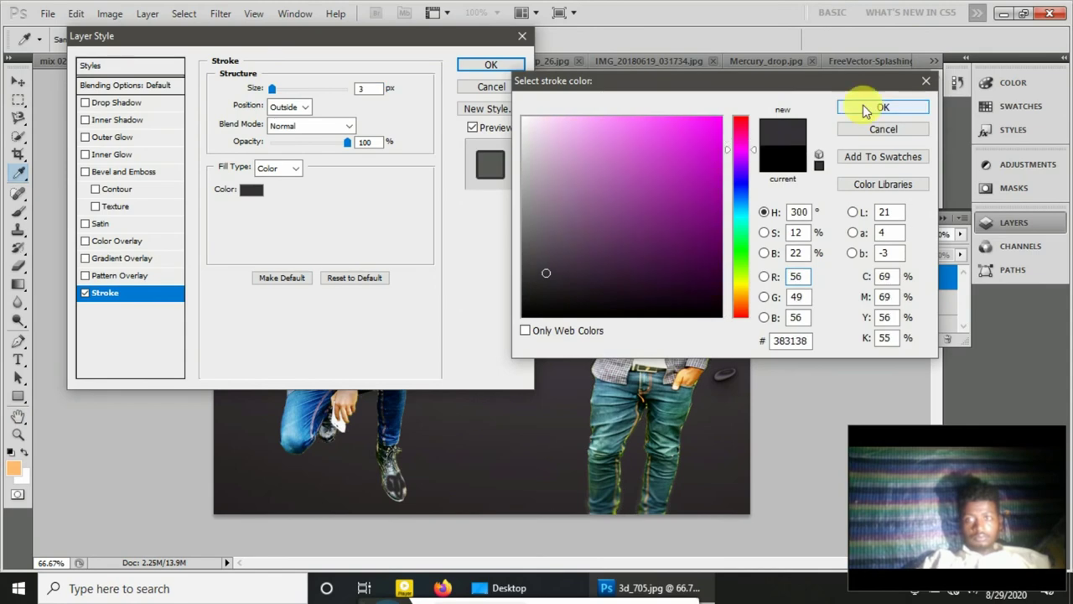
{"action": "left_click", "coordinate": [878, 105]}
{"action": "left_click_drag", "start_coordinate": [273, 89], "coordinate": [279, 89]}
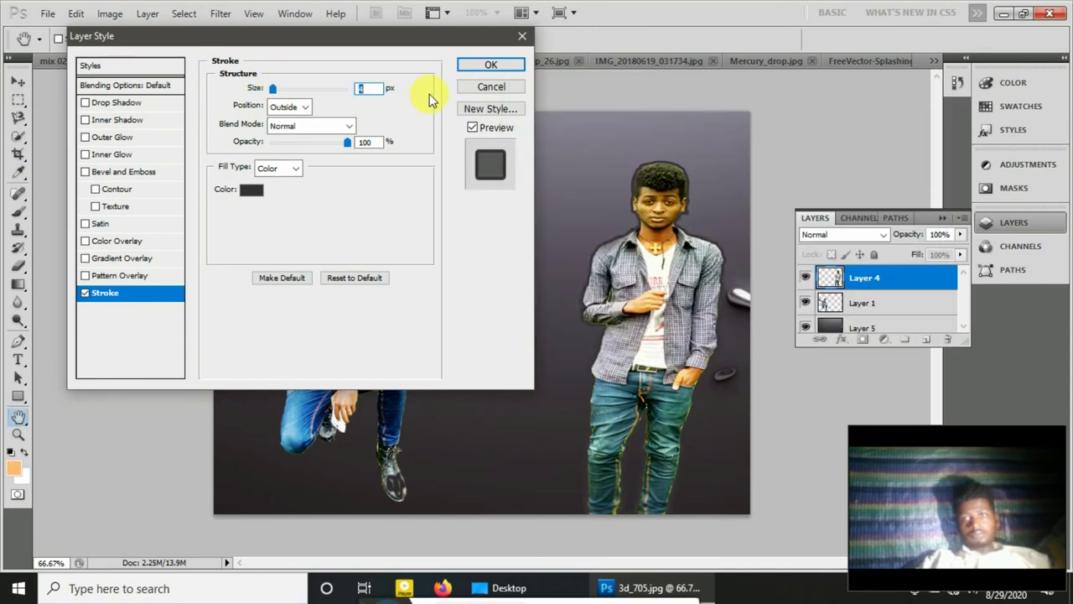
{"action": "left_click", "coordinate": [126, 242]}
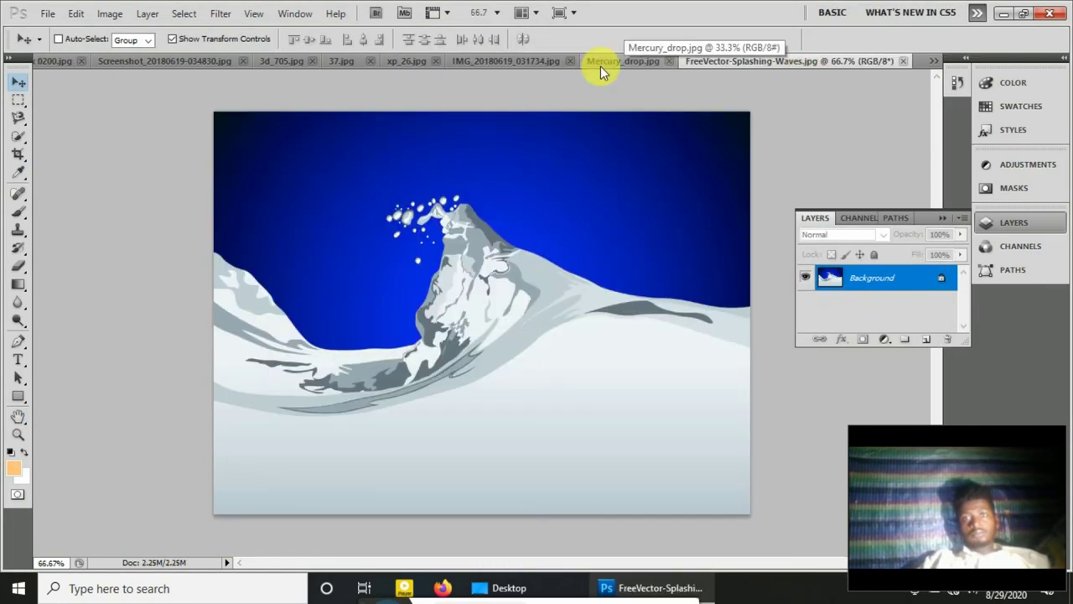
In 3d_705, stretch the crouching man's Layer 1 taller and widen Layer 4 leftward
{"action": "left_click", "coordinate": [600, 66]}
{"action": "left_click", "coordinate": [710, 63]}
{"action": "left_click", "coordinate": [621, 61]}
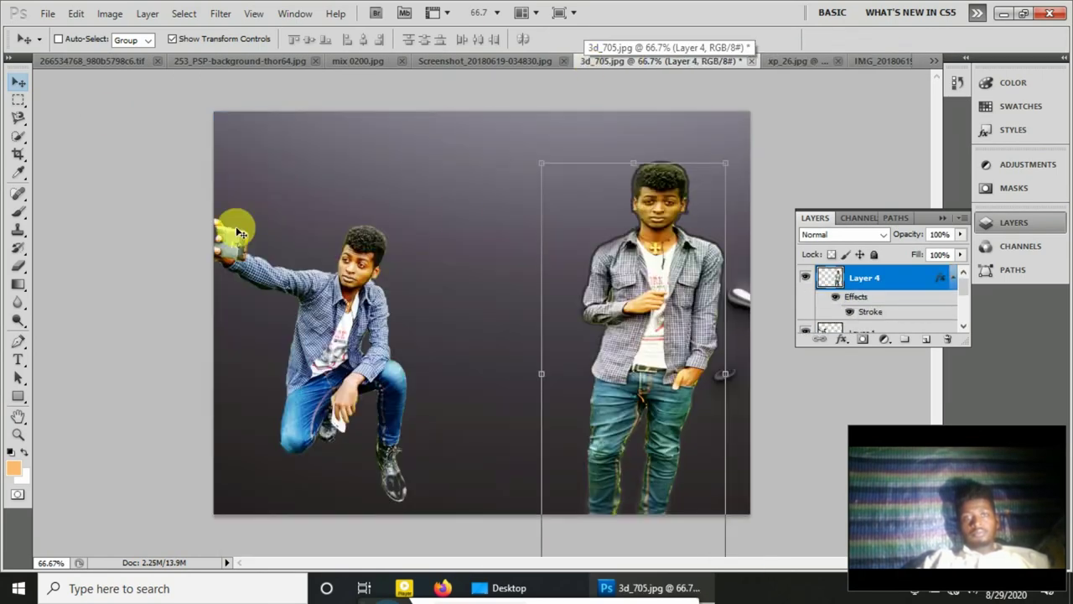
{"action": "left_click", "coordinate": [886, 307]}
{"action": "left_click_drag", "start_coordinate": [311, 227], "coordinate": [311, 171]}
{"action": "key", "text": "Return"}
{"action": "left_click", "coordinate": [872, 279]}
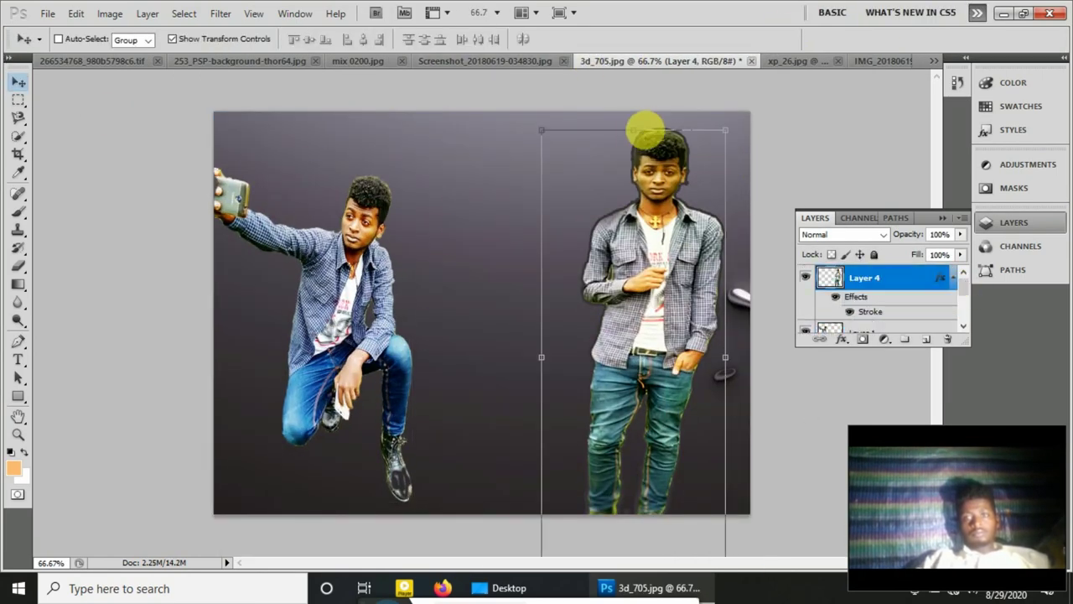
{"action": "left_click_drag", "start_coordinate": [541, 360], "coordinate": [515, 360]}
{"action": "key", "text": "Return"}
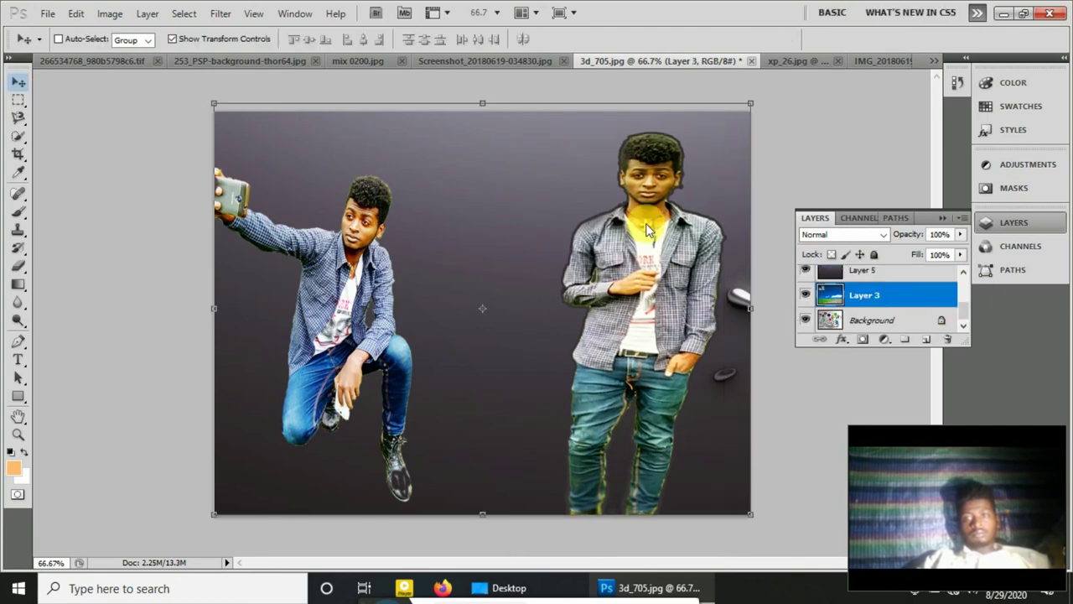
Save the composite to the Desktop as 3d_705.tif with default TIFF options
{"action": "left_click", "coordinate": [47, 14]}
{"action": "left_click", "coordinate": [101, 243]}
{"action": "left_click", "coordinate": [46, 122]}
{"action": "left_click", "coordinate": [1038, 358]}
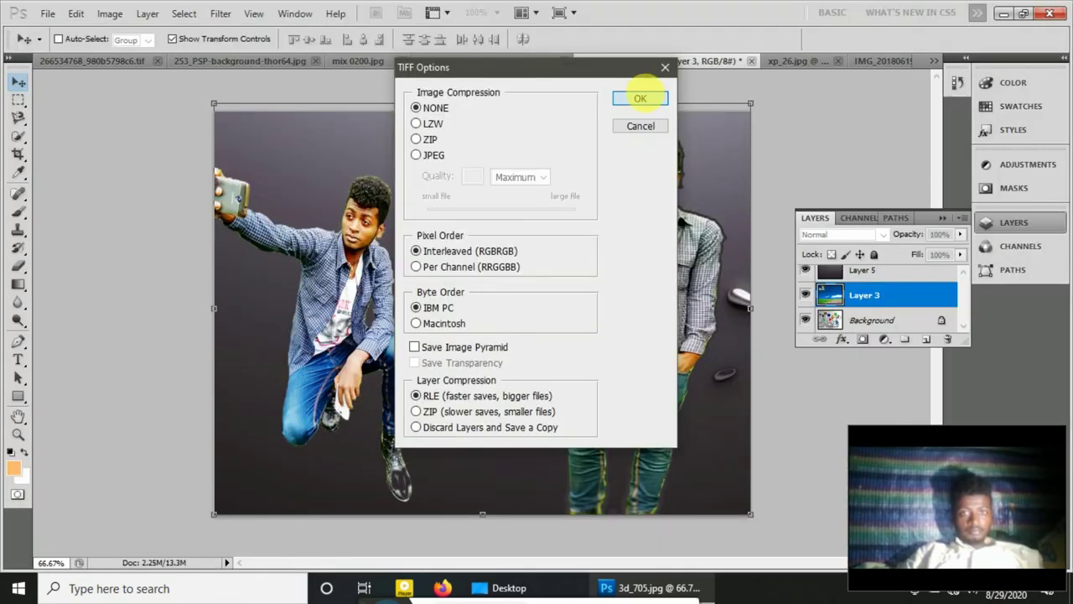
{"action": "left_click", "coordinate": [642, 94]}
Browse This PC, the adob folder and the best back grounds folder for a background image
{"action": "left_click", "coordinate": [48, 14]}
{"action": "left_click", "coordinate": [61, 46]}
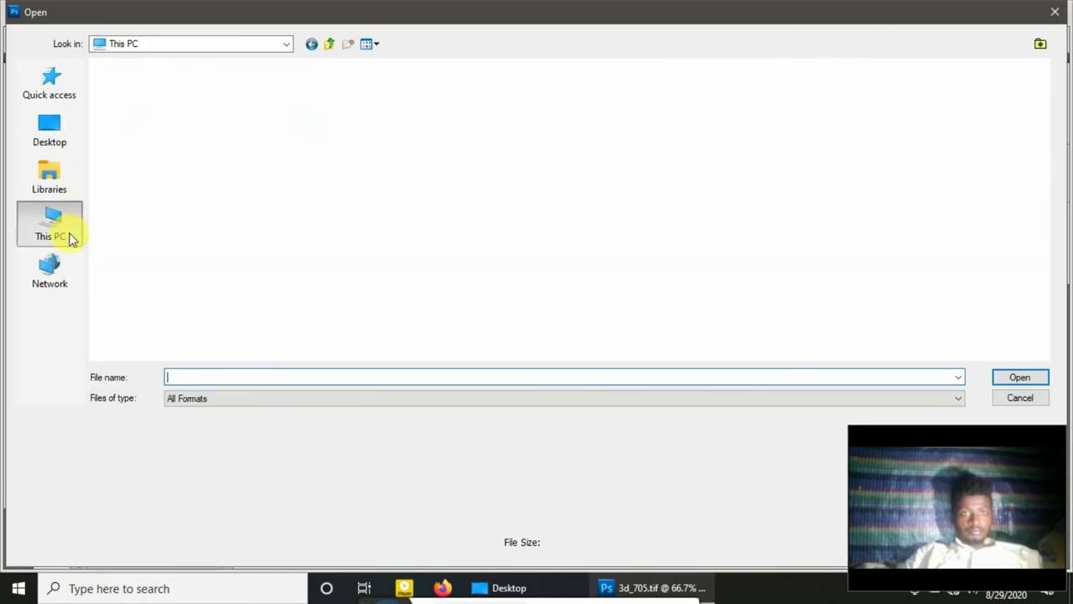
{"action": "double_click", "coordinate": [143, 293]}
{"action": "double_click", "coordinate": [129, 110]}
{"action": "left_click", "coordinate": [371, 44]}
{"action": "left_click", "coordinate": [407, 79]}
{"action": "scroll", "coordinate": [1029, 184], "scroll_direction": "down", "scroll_amount": 3}
{"action": "scroll", "coordinate": [1029, 184], "scroll_direction": "up", "scroll_amount": 5}
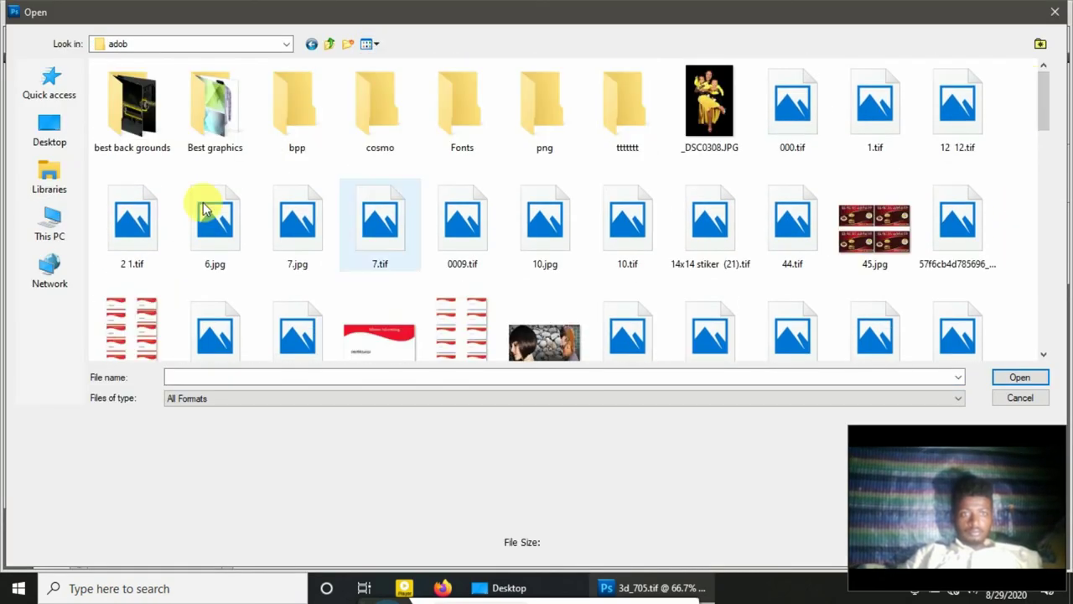
{"action": "double_click", "coordinate": [131, 96]}
{"action": "left_click", "coordinate": [371, 43]}
{"action": "left_click", "coordinate": [391, 81]}
{"action": "left_click_drag", "start_coordinate": [1045, 79], "coordinate": [1042, 232]}
Open USB Drive (H:), try a file there, and dismiss the wrong-file-type error
{"action": "left_click", "coordinate": [49, 226]}
{"action": "double_click", "coordinate": [209, 239]}
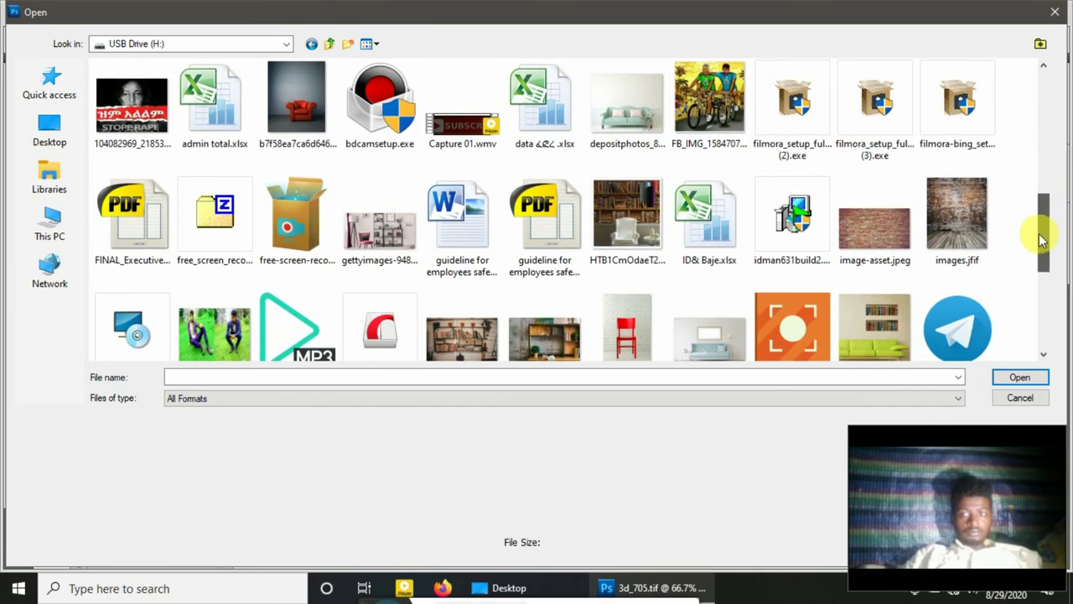
{"action": "double_click", "coordinate": [531, 228]}
{"action": "left_click", "coordinate": [532, 232]}
Open the gettyimages room photo from the USB drive
{"action": "left_click", "coordinate": [48, 13]}
{"action": "left_click", "coordinate": [63, 45]}
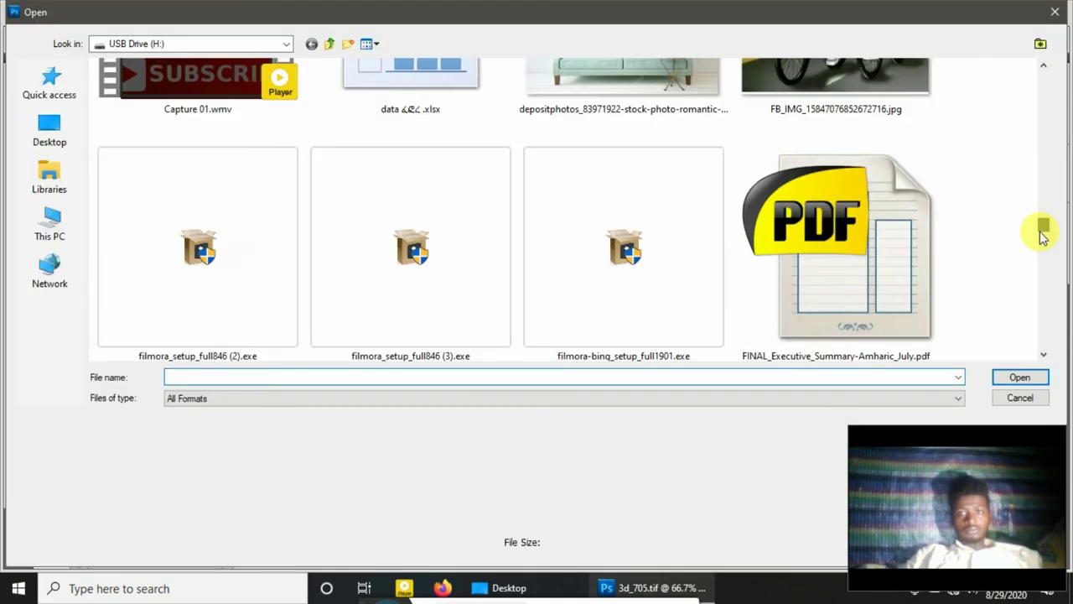
{"action": "left_click_drag", "start_coordinate": [1042, 193], "coordinate": [1039, 277]}
{"action": "double_click", "coordinate": [700, 172]}
{"action": "left_click", "coordinate": [595, 66]}
Enlarge the placed room photo on the 3d_705.tif composite
{"action": "left_click", "coordinate": [453, 66]}
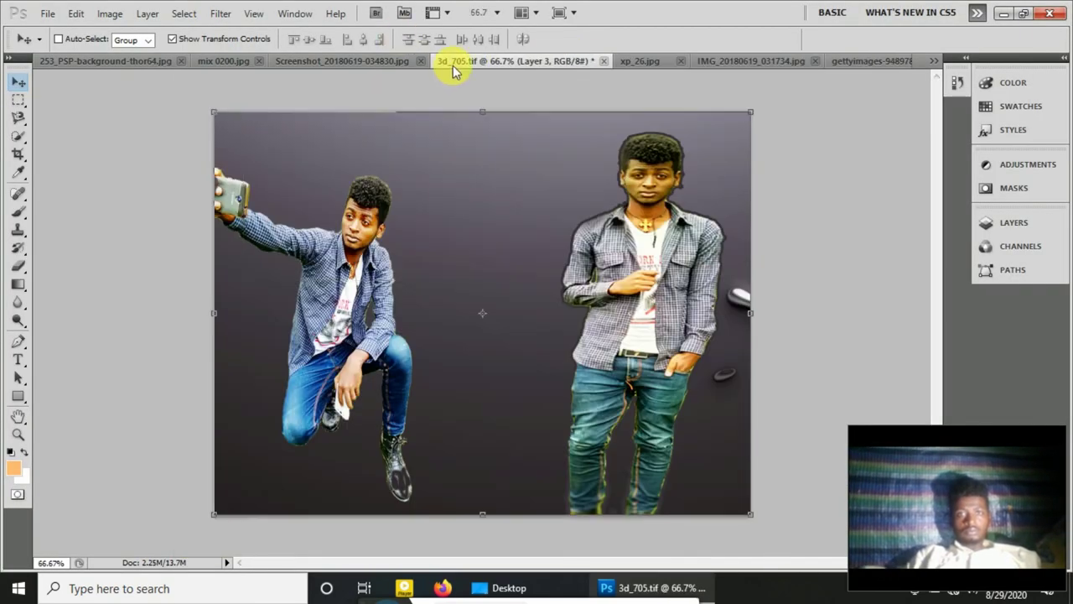
{"action": "left_click_drag", "start_coordinate": [497, 156], "coordinate": [743, 115]}
{"action": "left_click_drag", "start_coordinate": [244, 282], "coordinate": [220, 516]}
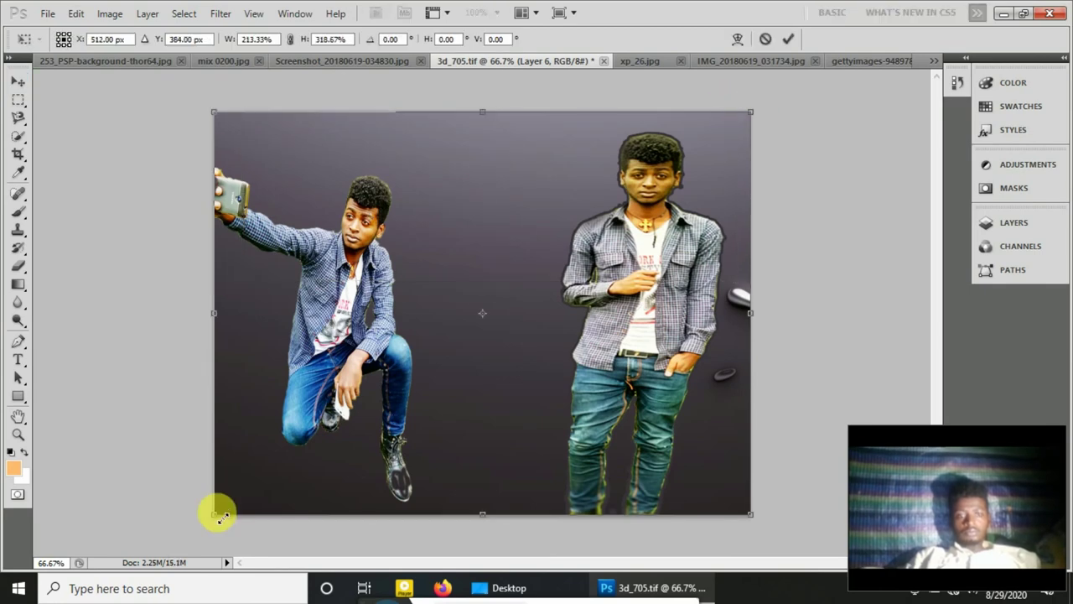
{"action": "left_click", "coordinate": [788, 39]}
Move the room photo layer above the dark backdrop and fit it across the upper canvas
{"action": "left_click", "coordinate": [1014, 222]}
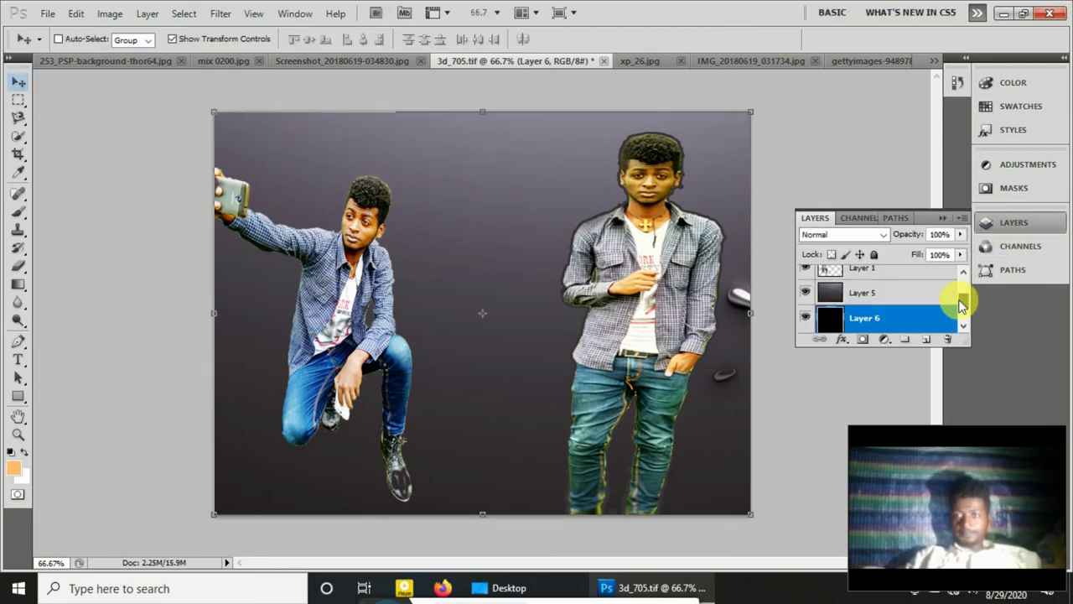
{"action": "left_click_drag", "start_coordinate": [922, 307], "coordinate": [906, 282]}
{"action": "left_click_drag", "start_coordinate": [742, 109], "coordinate": [505, 144]}
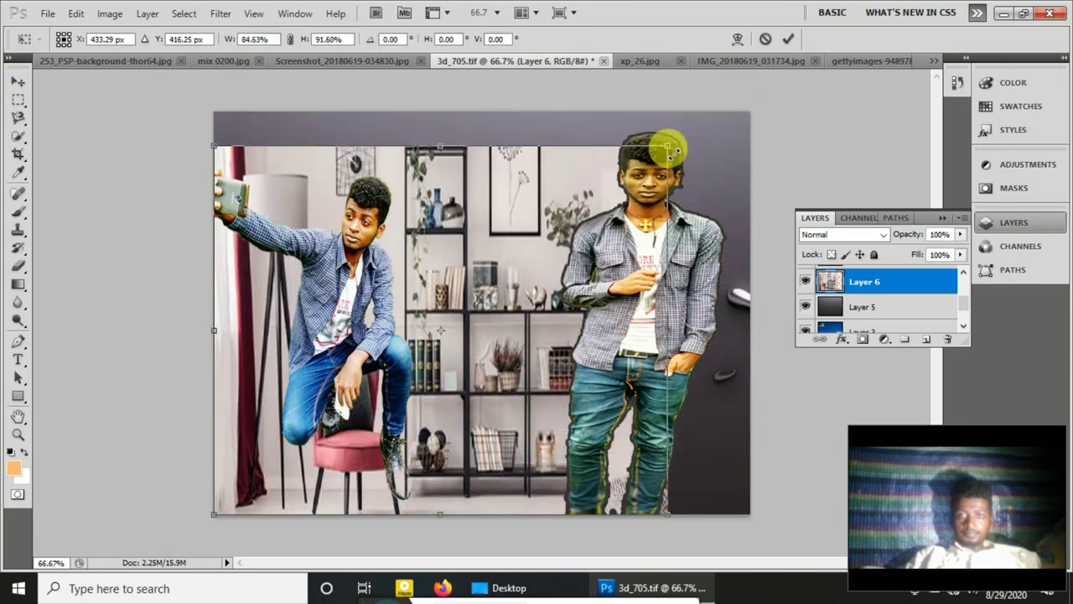
{"action": "mouse_move", "coordinate": [501, 390]}
{"action": "left_mouse_down"}
{"action": "mouse_move", "coordinate": [484, 425]}
{"action": "mouse_move", "coordinate": [508, 353]}
{"action": "left_mouse_up"}
{"action": "left_click", "coordinate": [787, 37]}
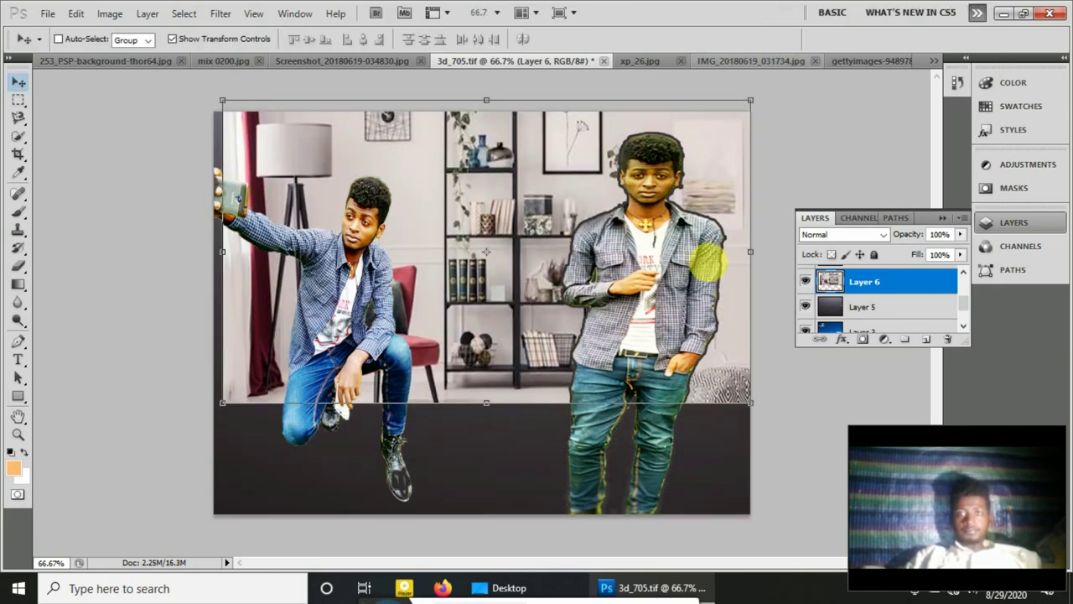
Select the dark backdrop Layer 5 and bring up the Open dialog
{"action": "left_click", "coordinate": [864, 307]}
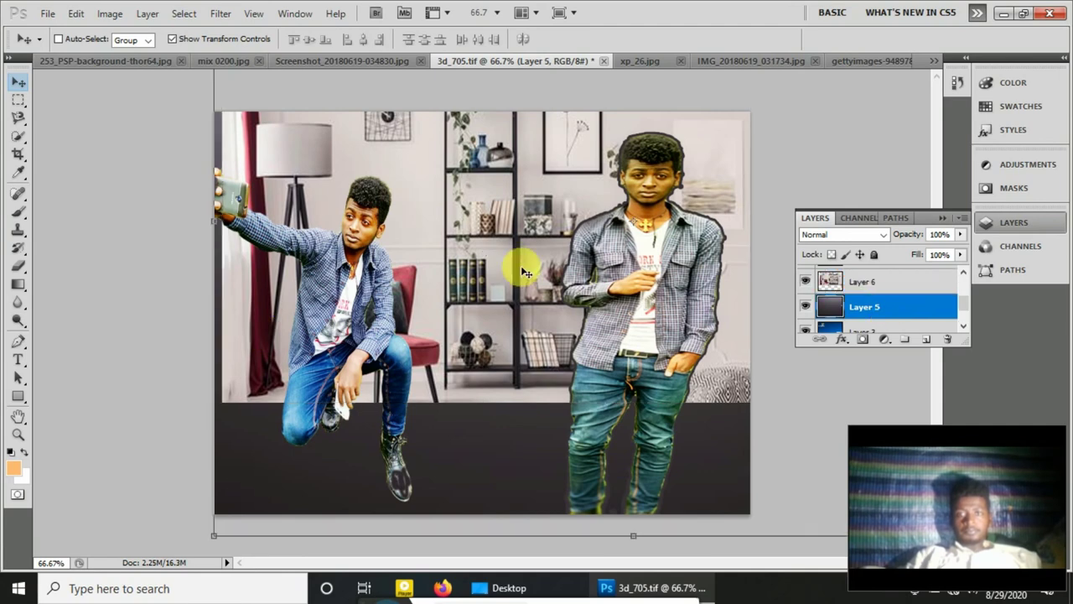
{"action": "left_click", "coordinate": [48, 13]}
{"action": "left_click", "coordinate": [67, 39]}
Find and open food.tif from the adob folder
{"action": "double_click", "coordinate": [920, 154]}
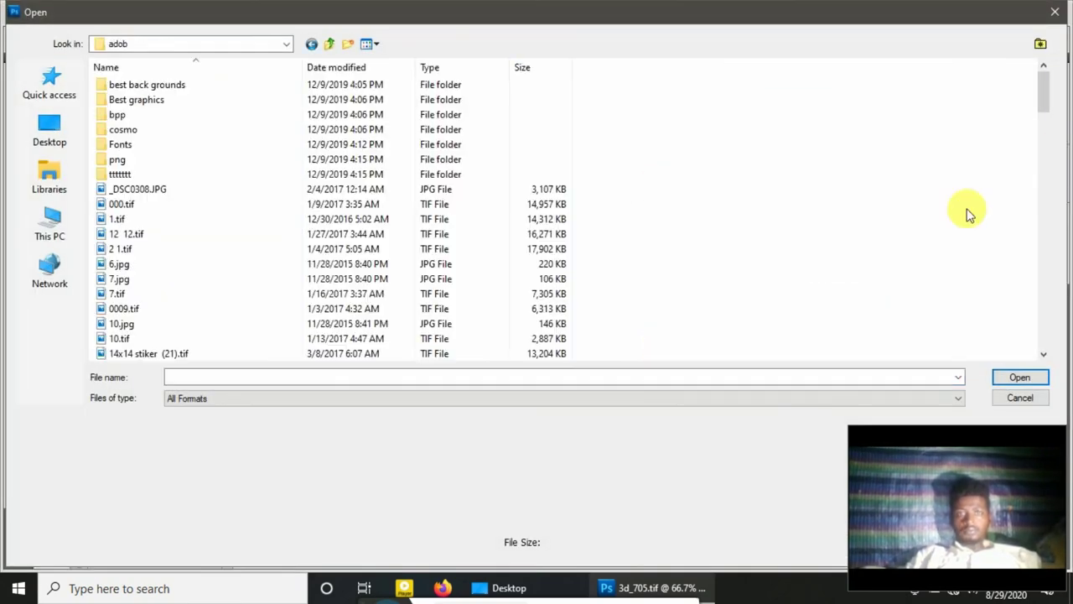
{"action": "left_click", "coordinate": [376, 43]}
{"action": "left_click", "coordinate": [417, 83]}
{"action": "mouse_move", "coordinate": [1042, 115]}
{"action": "left_mouse_down"}
{"action": "mouse_move", "coordinate": [1030, 162]}
{"action": "mouse_move", "coordinate": [1039, 180]}
{"action": "mouse_move", "coordinate": [1037, 350]}
{"action": "mouse_move", "coordinate": [1044, 108]}
{"action": "mouse_move", "coordinate": [1065, 109]}
{"action": "left_mouse_up"}
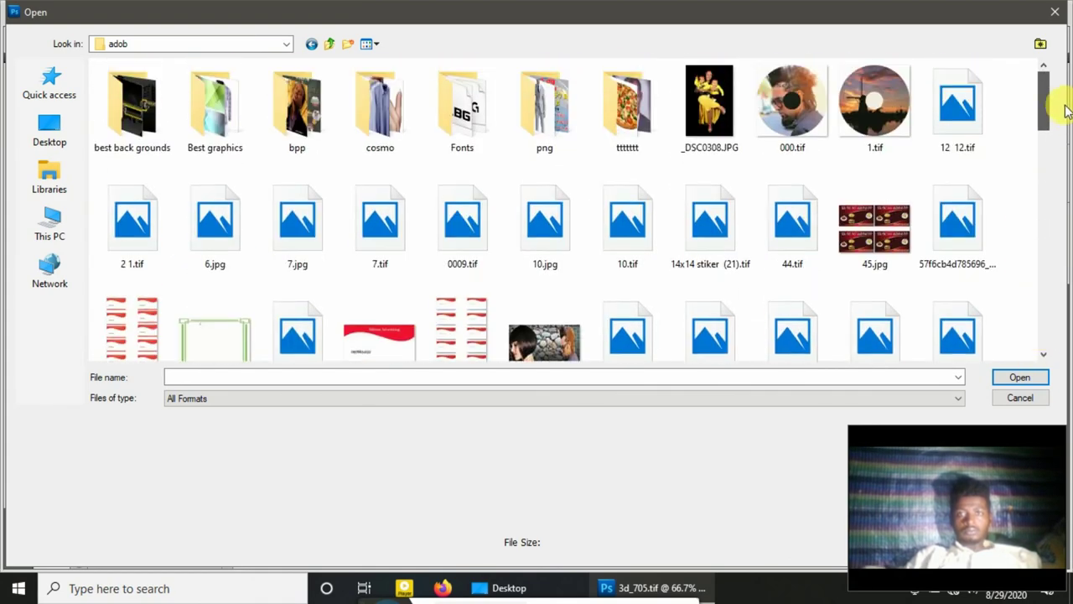
{"action": "double_click", "coordinate": [620, 129]}
{"action": "left_click", "coordinate": [375, 43]}
{"action": "left_click", "coordinate": [387, 79]}
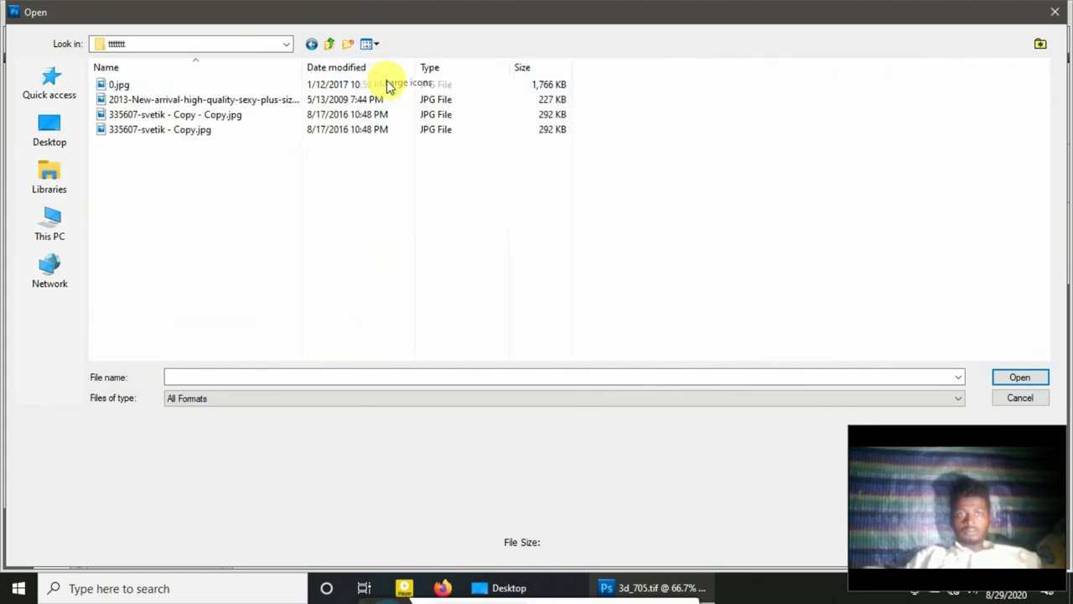
{"action": "left_click", "coordinate": [329, 46]}
{"action": "mouse_move", "coordinate": [1045, 135]}
{"action": "left_mouse_down"}
{"action": "mouse_move", "coordinate": [1035, 156]}
{"action": "mouse_move", "coordinate": [1045, 255]}
{"action": "left_mouse_up"}
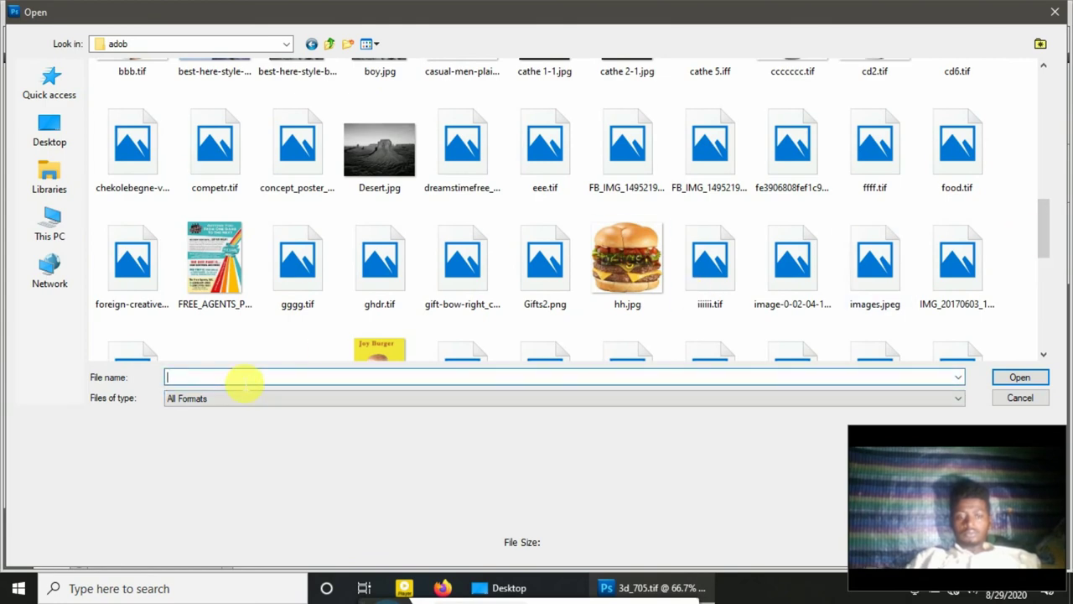
{"action": "type", "text": "foo"}
{"action": "left_click", "coordinate": [213, 390]}
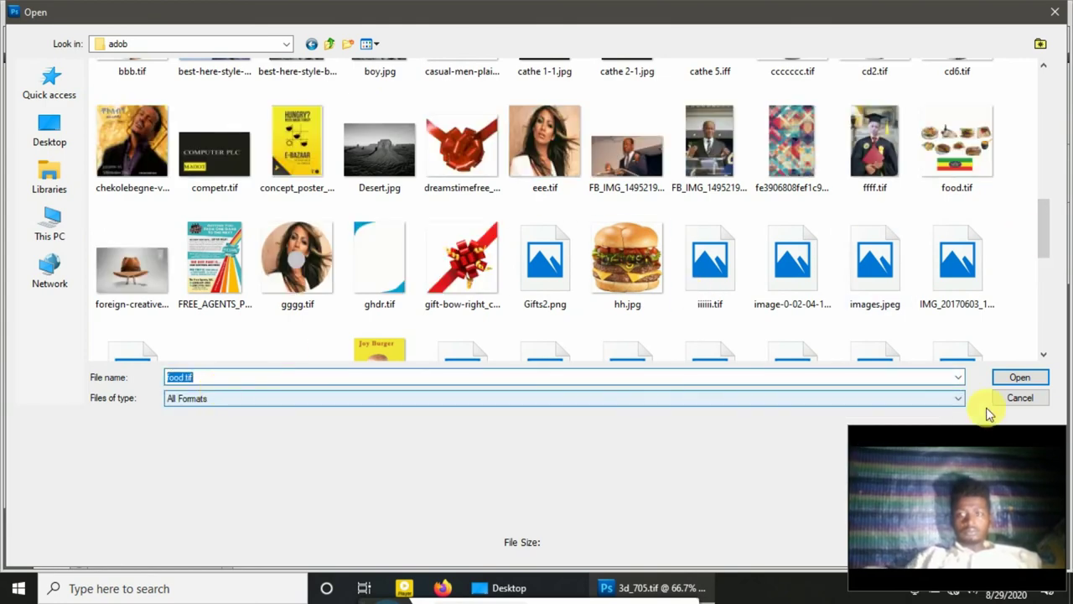
{"action": "left_click", "coordinate": [1019, 377]}
Drag the flag image from food.tif into 3d_705.tif and shrink it to the canvas width
{"action": "left_click", "coordinate": [536, 63]}
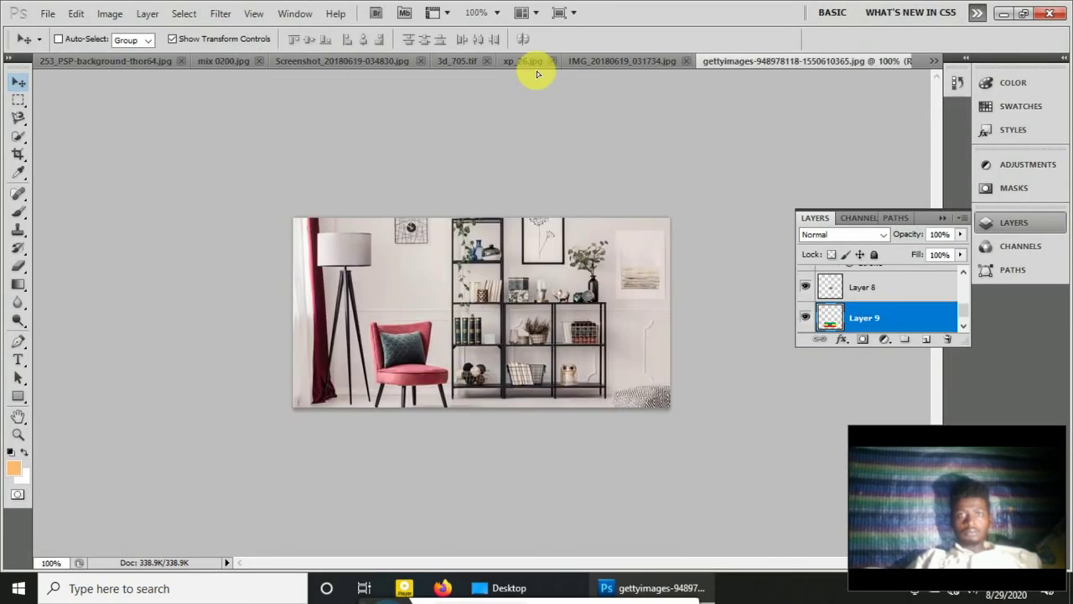
{"action": "left_click", "coordinate": [239, 61]}
{"action": "left_click", "coordinate": [245, 61]}
{"action": "mouse_move", "coordinate": [245, 61]}
{"action": "left_mouse_down"}
{"action": "mouse_move", "coordinate": [551, 59]}
{"action": "mouse_move", "coordinate": [491, 204]}
{"action": "left_mouse_up"}
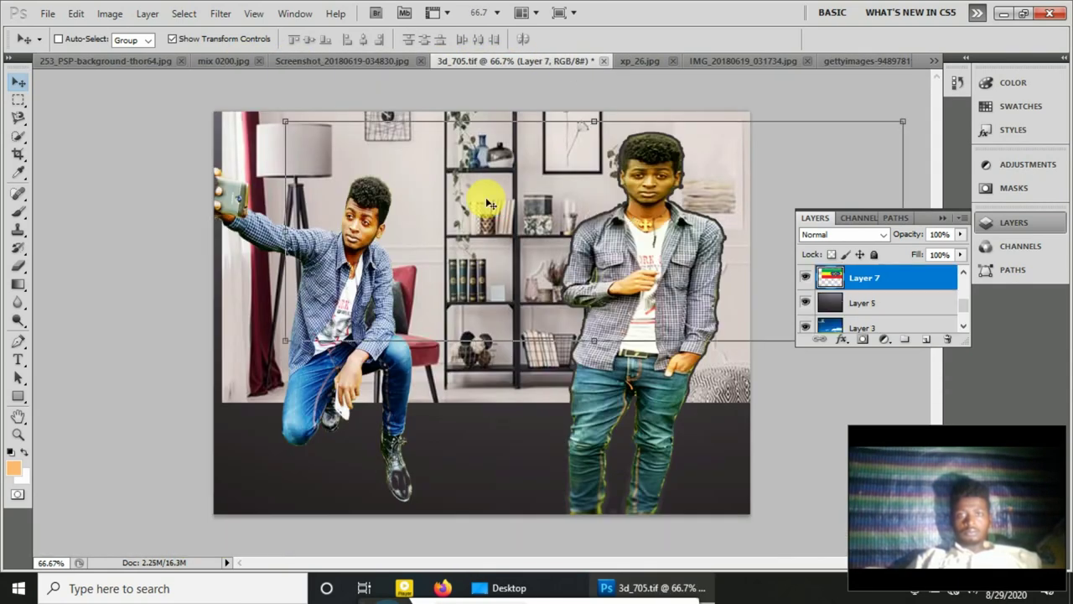
{"action": "left_click_drag", "start_coordinate": [907, 127], "coordinate": [750, 111]}
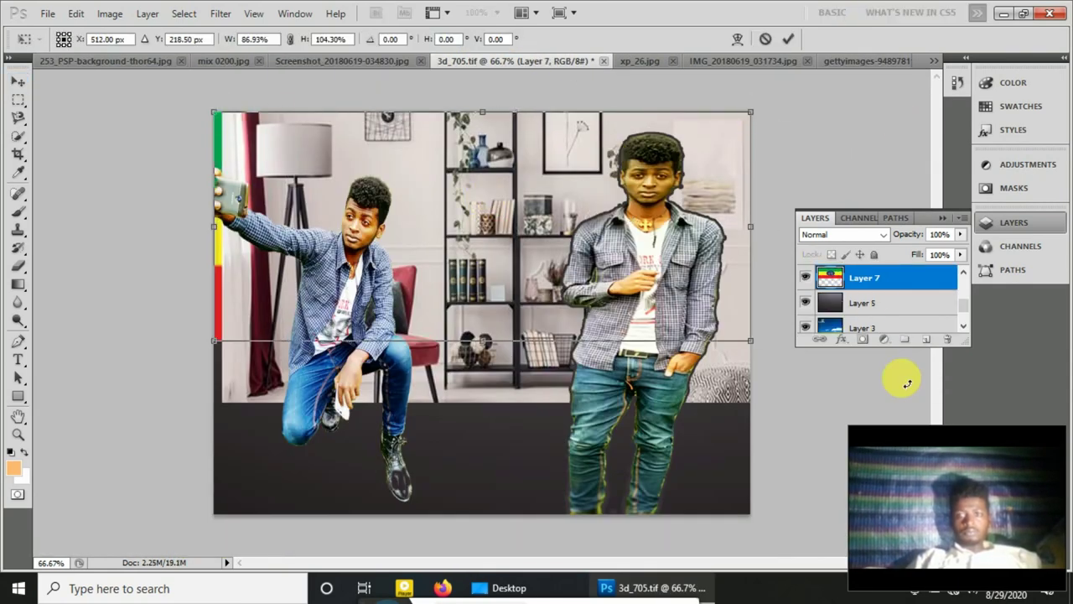
{"action": "key", "text": "Return"}
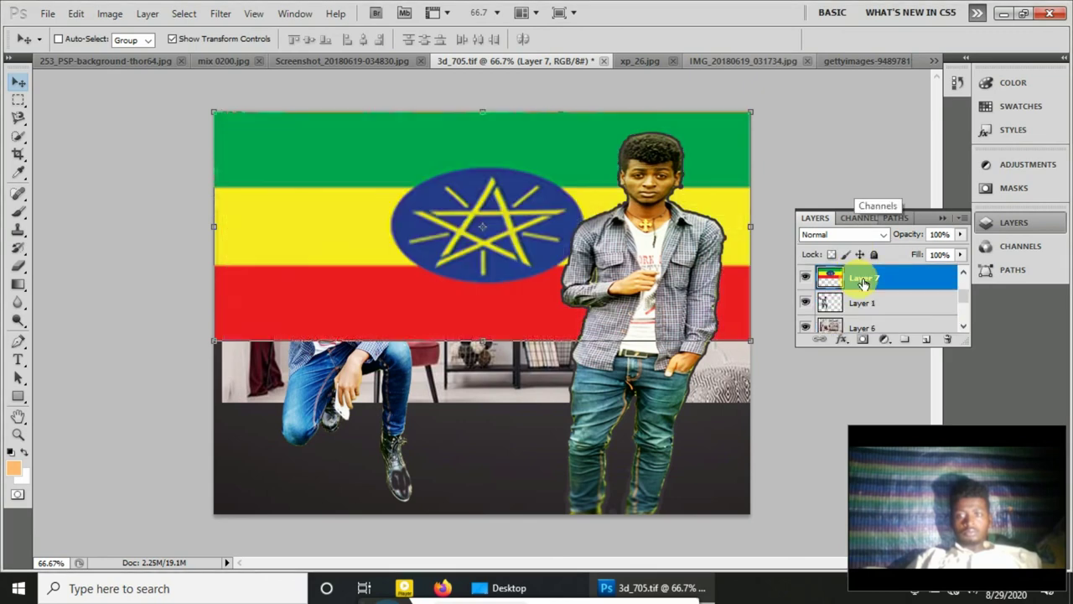
Move the flag layer below Layer 1 and stretch it down to the canvas bottom
{"action": "left_click_drag", "start_coordinate": [856, 293], "coordinate": [856, 312]}
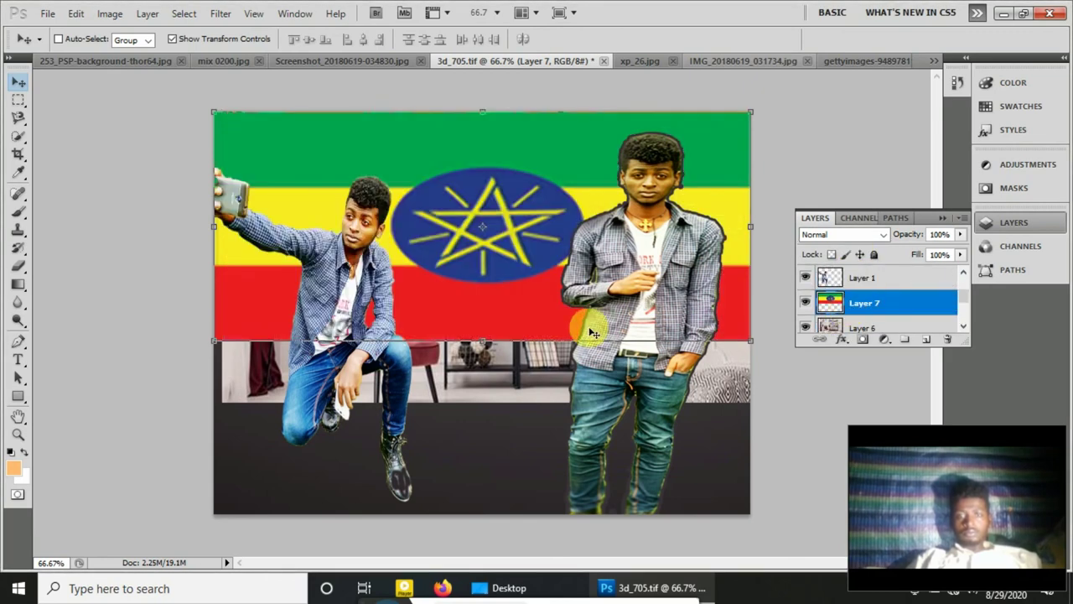
{"action": "key", "text": "ctrl+t"}
{"action": "left_click_drag", "start_coordinate": [750, 340], "coordinate": [750, 514]}
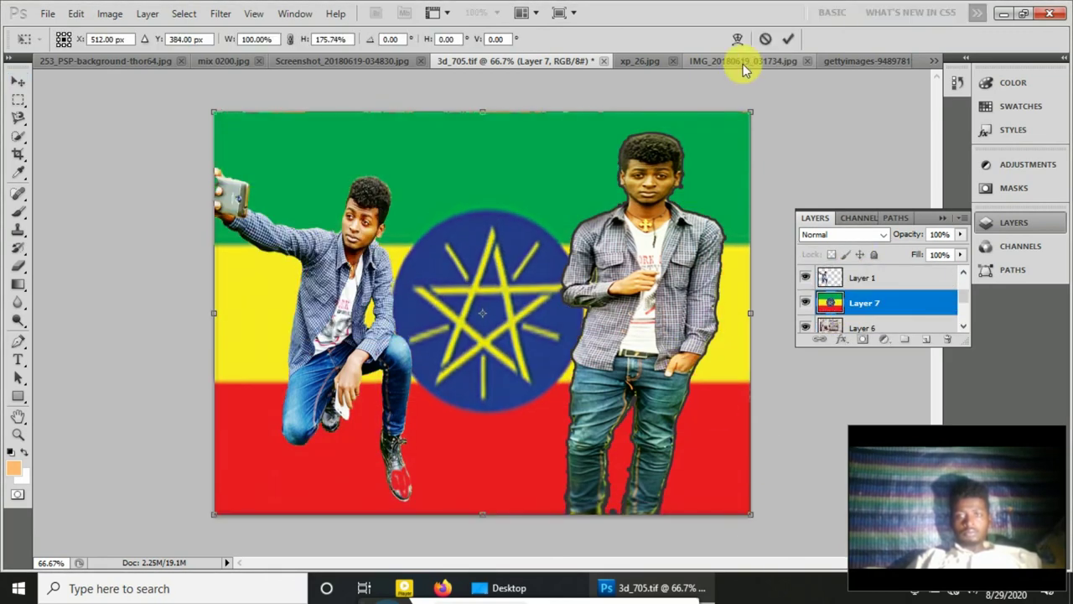
{"action": "left_click", "coordinate": [789, 39]}
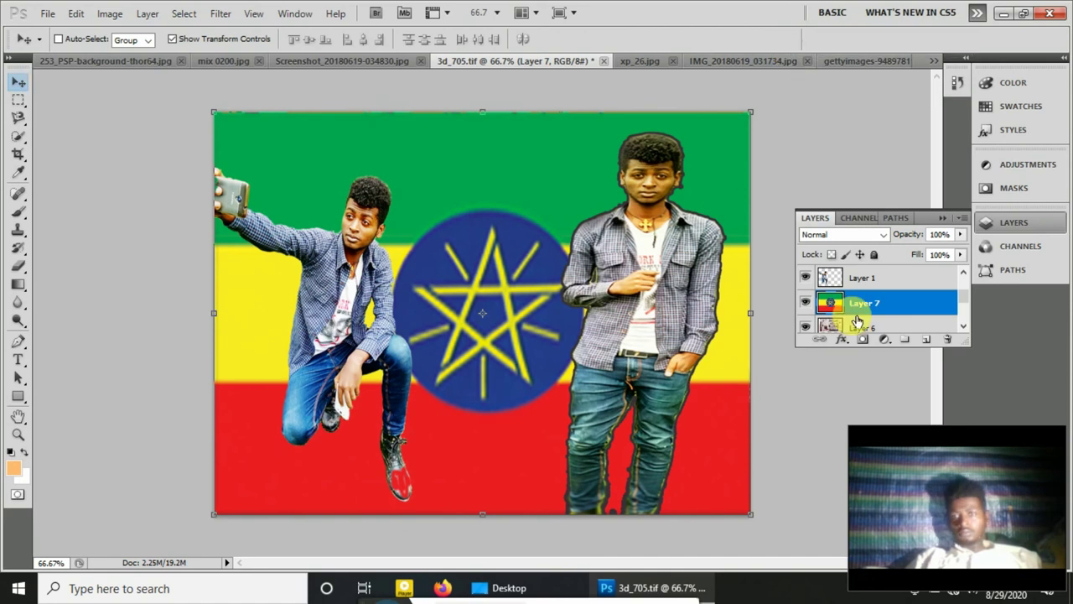
Inspect the red, green and blue channels one by one, then return to full colour
{"action": "left_click", "coordinate": [1016, 86]}
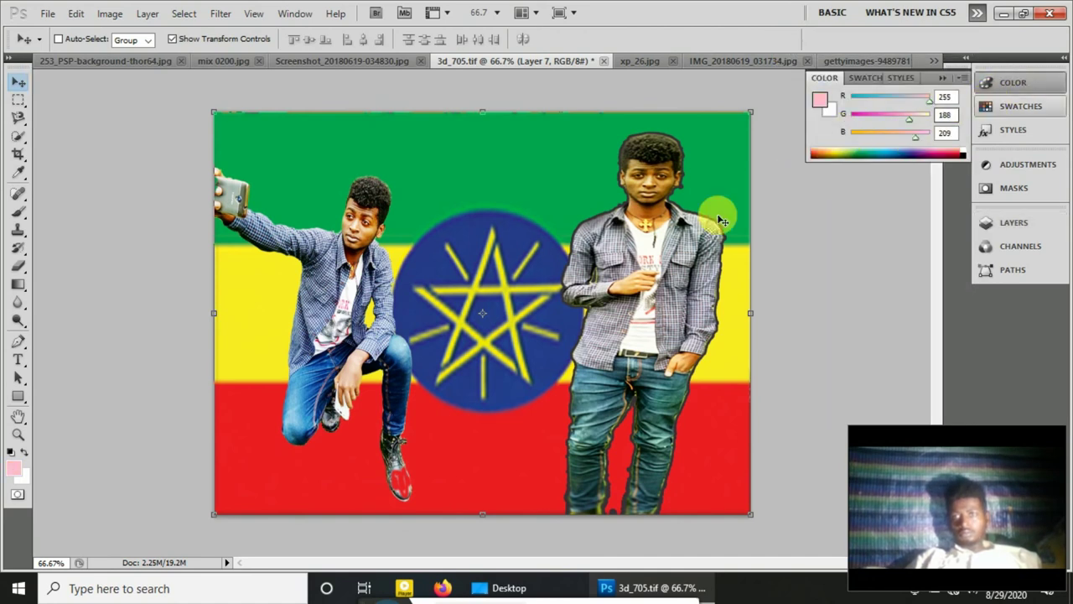
{"action": "left_click", "coordinate": [1013, 222]}
{"action": "left_click", "coordinate": [1015, 246]}
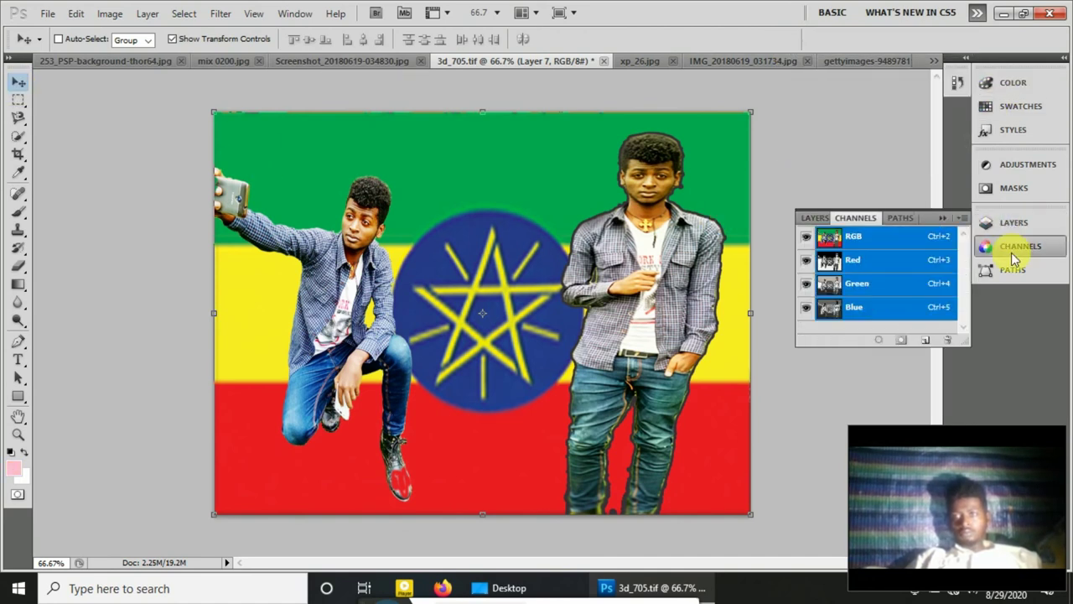
{"action": "left_click", "coordinate": [851, 260]}
{"action": "left_click", "coordinate": [850, 283]}
{"action": "left_click", "coordinate": [851, 306]}
{"action": "left_click", "coordinate": [853, 236]}
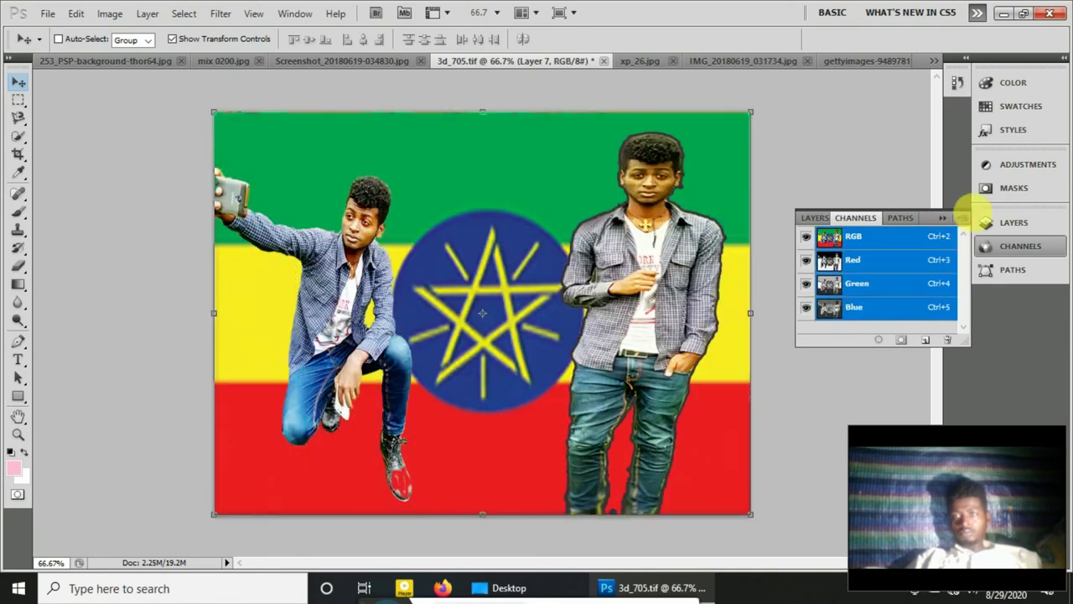
{"action": "left_click", "coordinate": [1012, 222]}
Apply a glow preset style to the standing man's layer
{"action": "left_click", "coordinate": [855, 281]}
{"action": "left_click", "coordinate": [909, 287]}
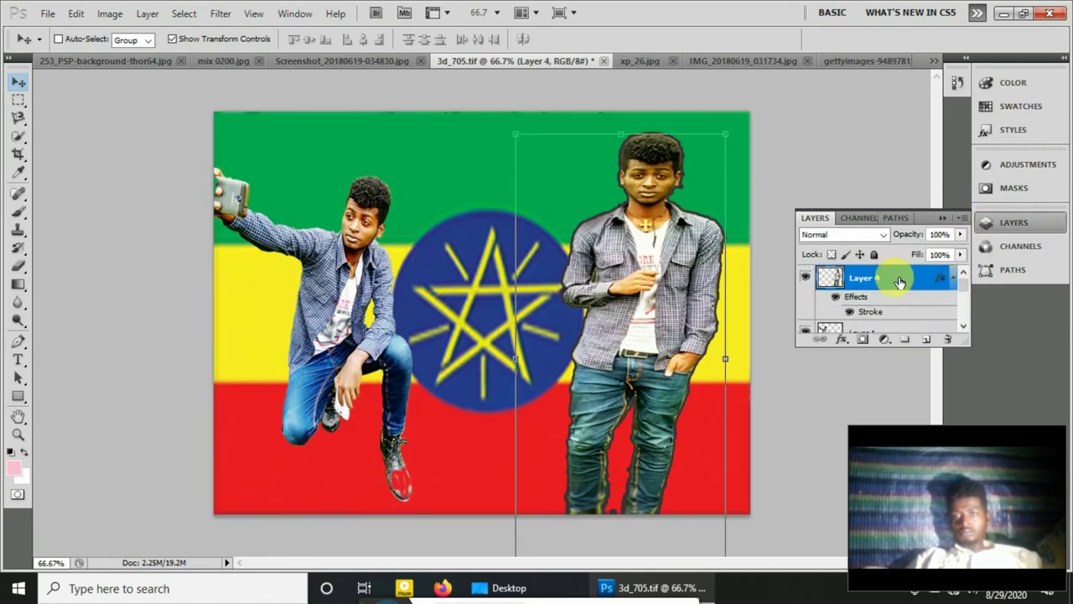
{"action": "left_click", "coordinate": [1028, 83]}
{"action": "left_click", "coordinate": [863, 78]}
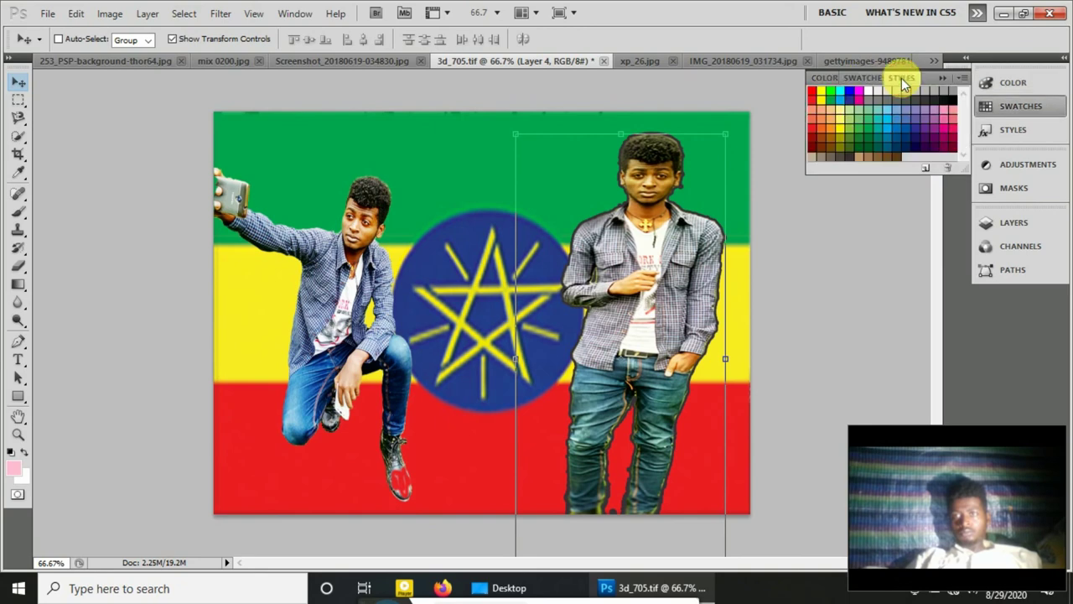
{"action": "left_click", "coordinate": [901, 78]}
{"action": "left_click", "coordinate": [872, 101]}
Save the flag composite as bbcg.tif with default TIFF options instead of overwriting 3d_705.tif
{"action": "left_click", "coordinate": [47, 13]}
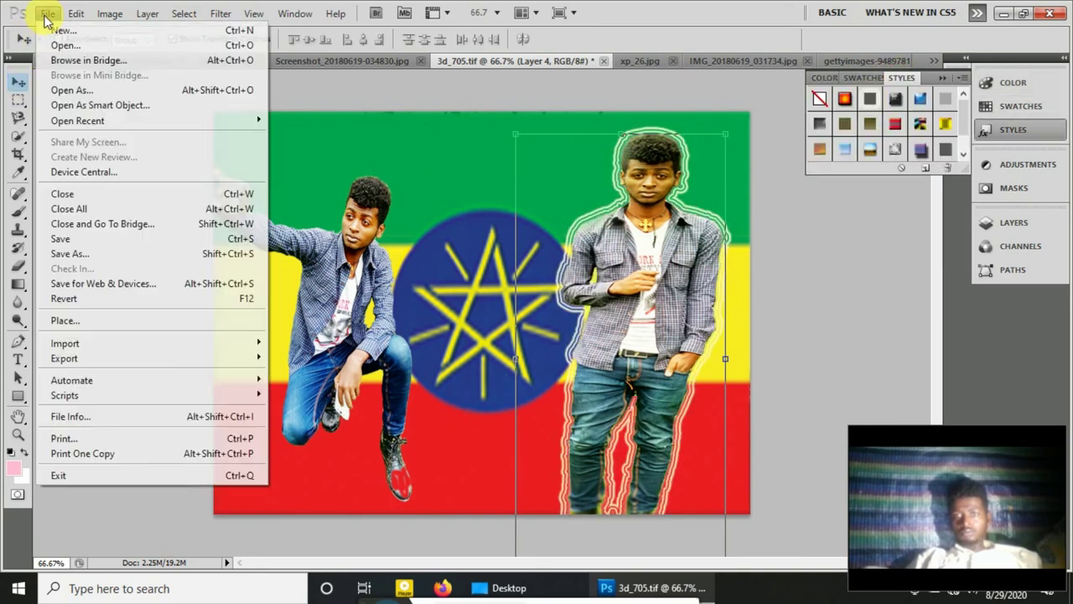
{"action": "left_click", "coordinate": [70, 254]}
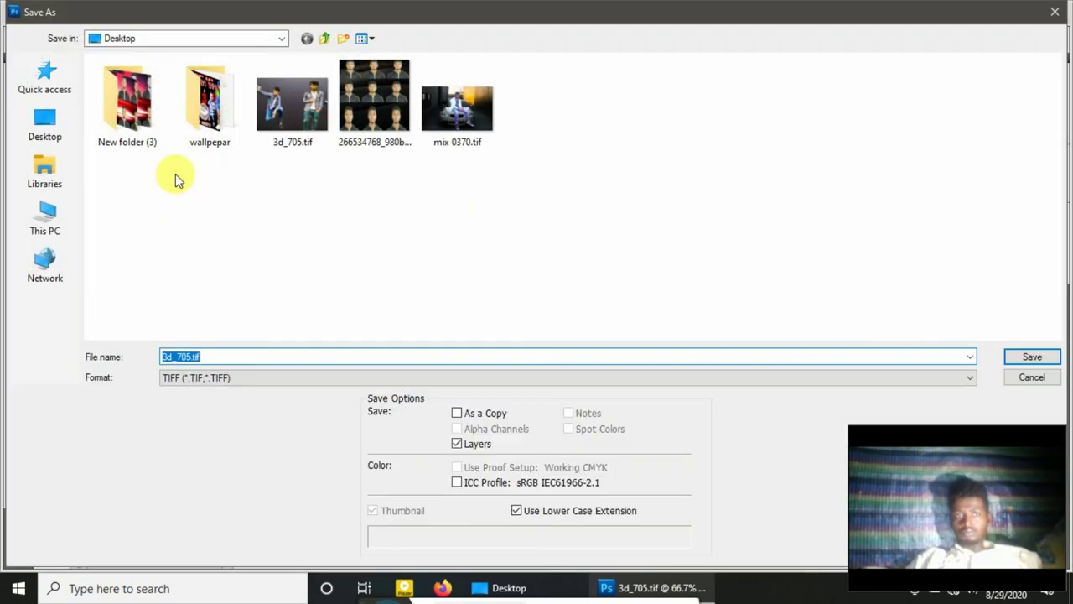
{"action": "left_click", "coordinate": [1023, 359]}
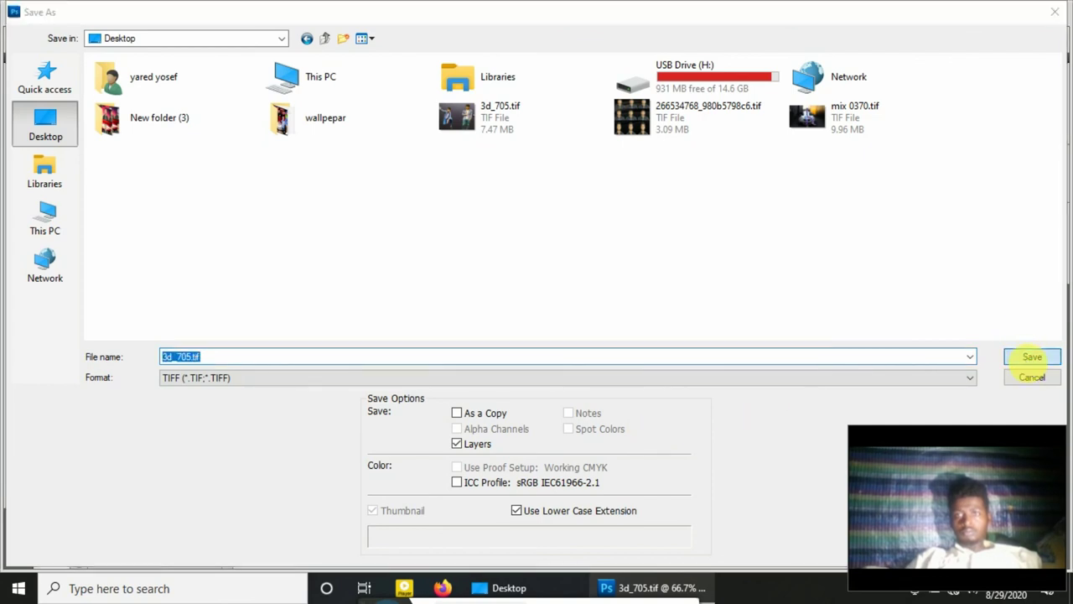
{"action": "left_click", "coordinate": [561, 232]}
{"action": "type", "text": "bbcg"}
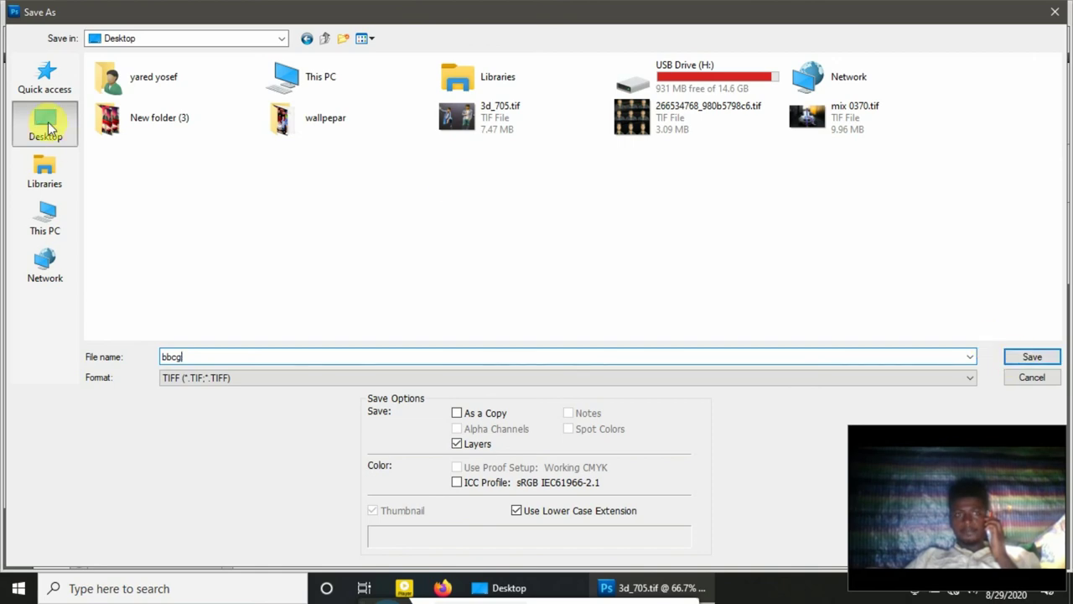
{"action": "left_click", "coordinate": [1031, 357]}
{"action": "left_click", "coordinate": [639, 94]}
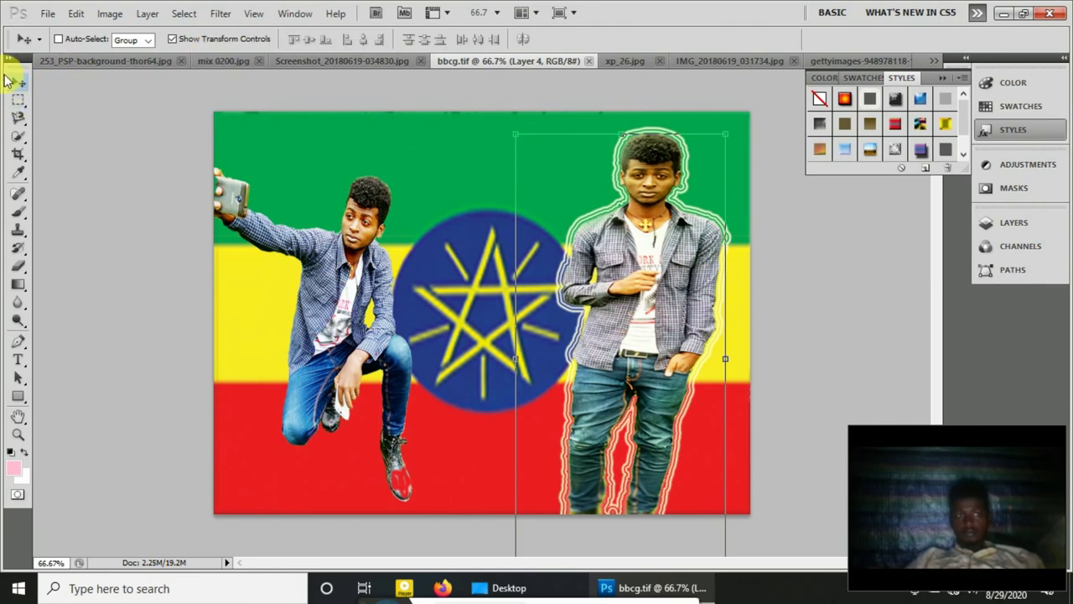
{"action": "left_click", "coordinate": [48, 14]}
Open the selfie screenshot image and cycle through the open documents to xp_26.jpg
{"action": "left_click", "coordinate": [65, 45]}
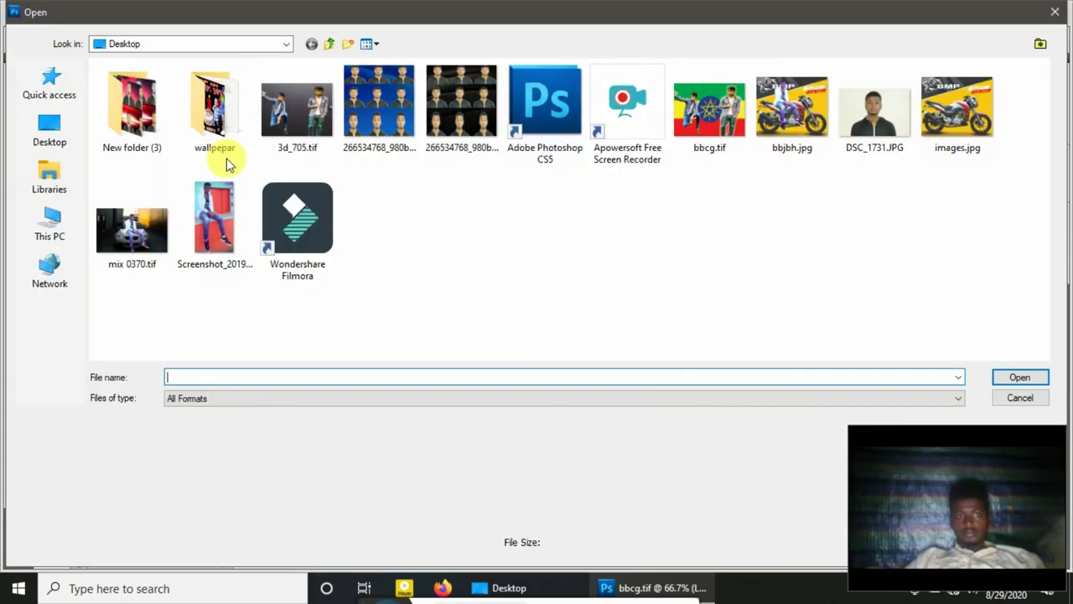
{"action": "double_click", "coordinate": [225, 199]}
{"action": "left_click", "coordinate": [549, 52]}
{"action": "left_click", "coordinate": [454, 59]}
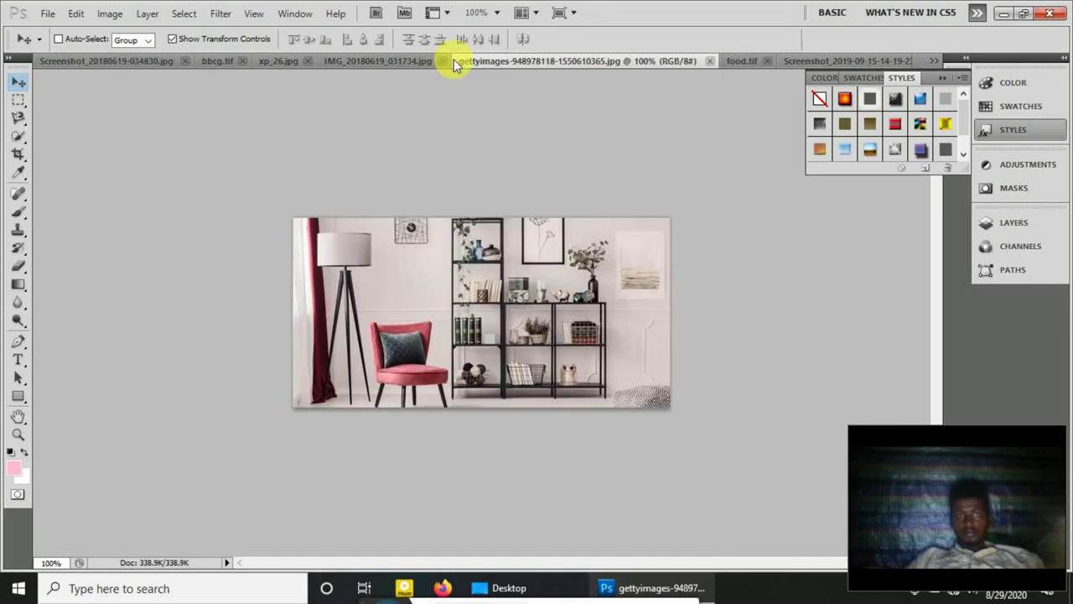
{"action": "left_click", "coordinate": [255, 60]}
{"action": "left_click", "coordinate": [225, 59]}
Drag the sitting-man photo into bbcg, stretch it to the canvas bottom, and move it beneath both men
{"action": "mouse_move", "coordinate": [225, 59]}
{"action": "left_mouse_down"}
{"action": "mouse_move", "coordinate": [440, 89]}
{"action": "mouse_move", "coordinate": [757, 111]}
{"action": "left_mouse_up"}
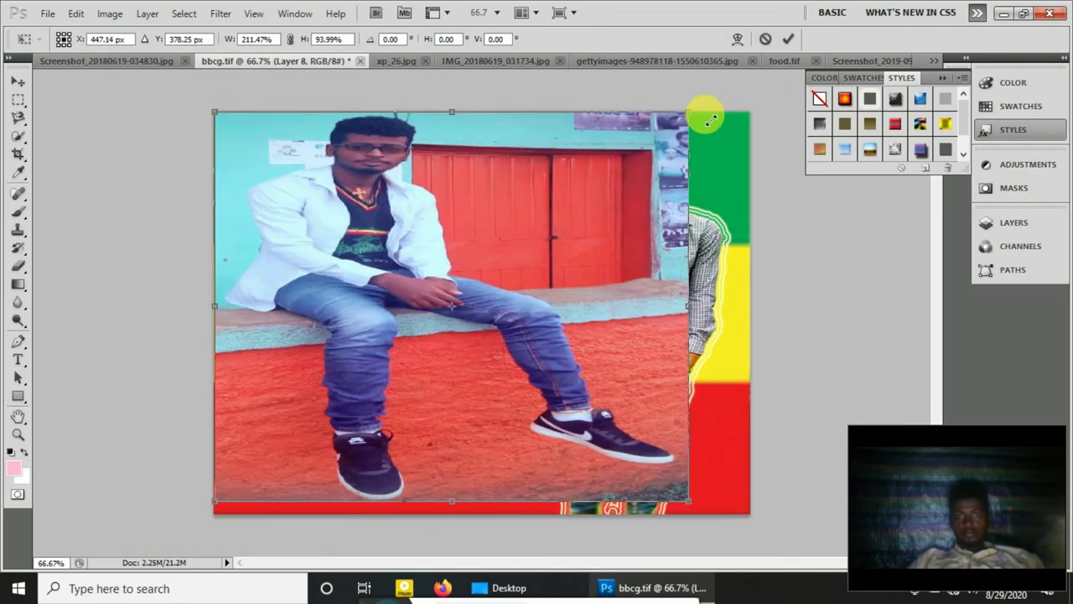
{"action": "left_click_drag", "start_coordinate": [488, 506], "coordinate": [488, 513]}
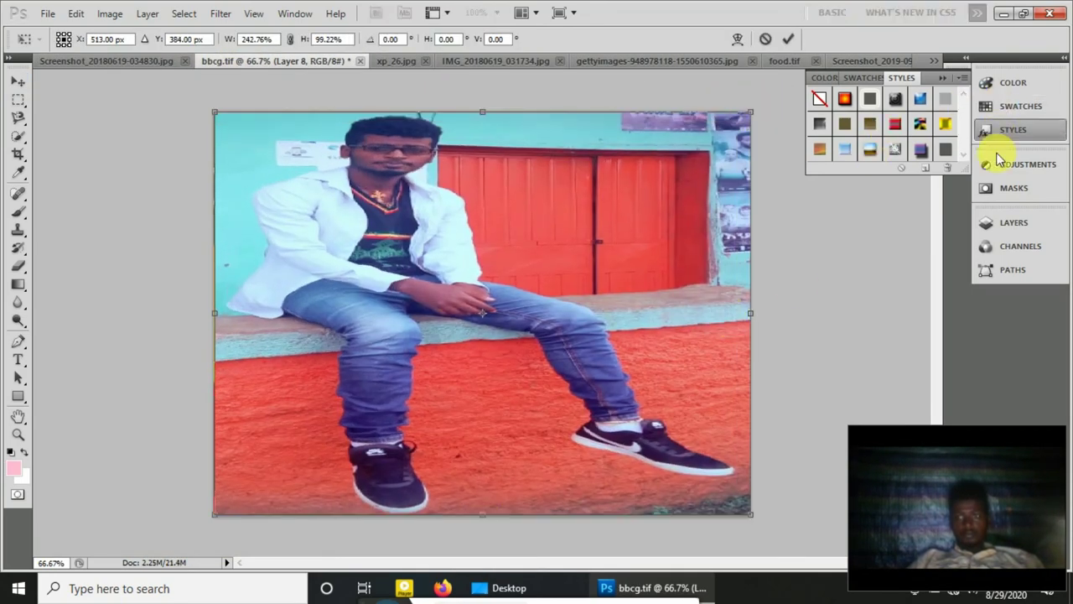
{"action": "left_click", "coordinate": [1010, 222]}
{"action": "left_click", "coordinate": [787, 38]}
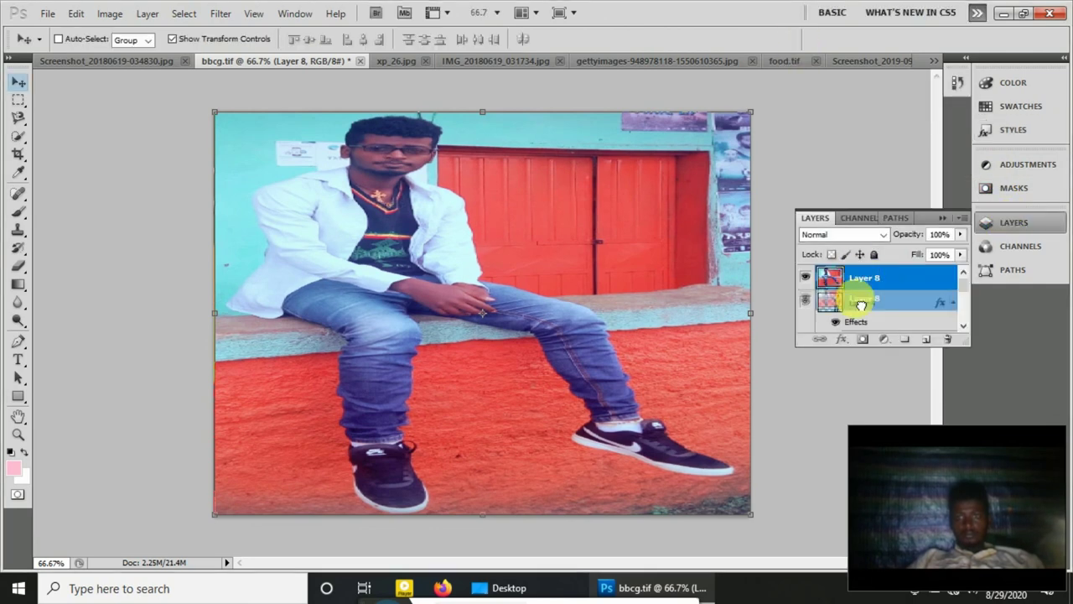
{"action": "mouse_move", "coordinate": [863, 277]}
{"action": "left_mouse_down"}
{"action": "mouse_move", "coordinate": [852, 328]}
{"action": "mouse_move", "coordinate": [849, 320]}
{"action": "left_mouse_up"}
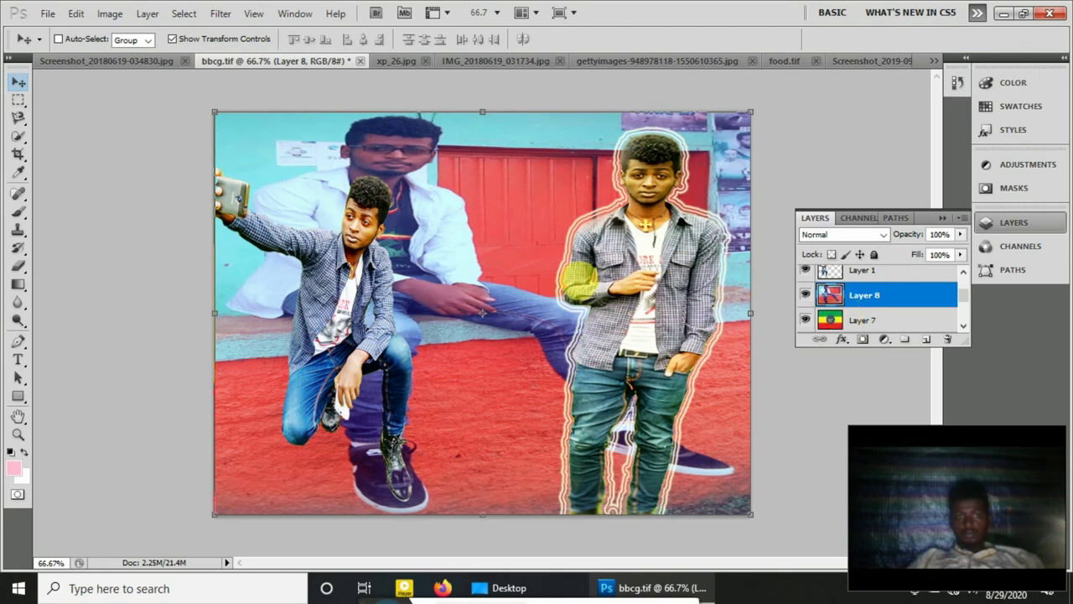
Narrow the kneeling man's Layer 1 slightly and shift it left
{"action": "left_click", "coordinate": [863, 270]}
{"action": "key", "text": "ctrl+t"}
{"action": "left_click_drag", "start_coordinate": [411, 502], "coordinate": [415, 521]}
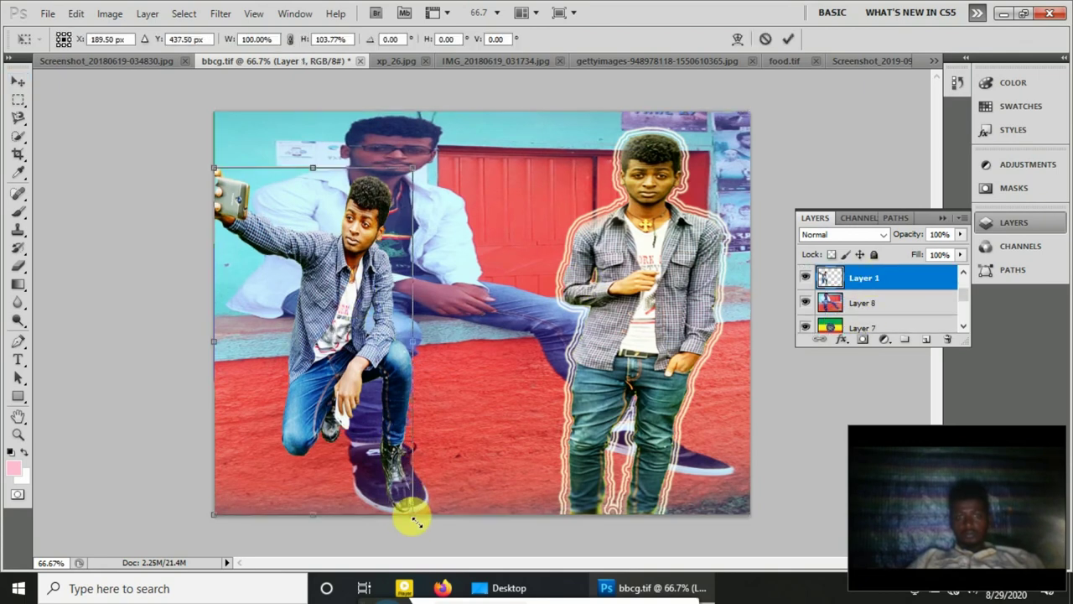
{"action": "left_click_drag", "start_coordinate": [411, 168], "coordinate": [401, 168]}
{"action": "left_click_drag", "start_coordinate": [319, 192], "coordinate": [311, 197]}
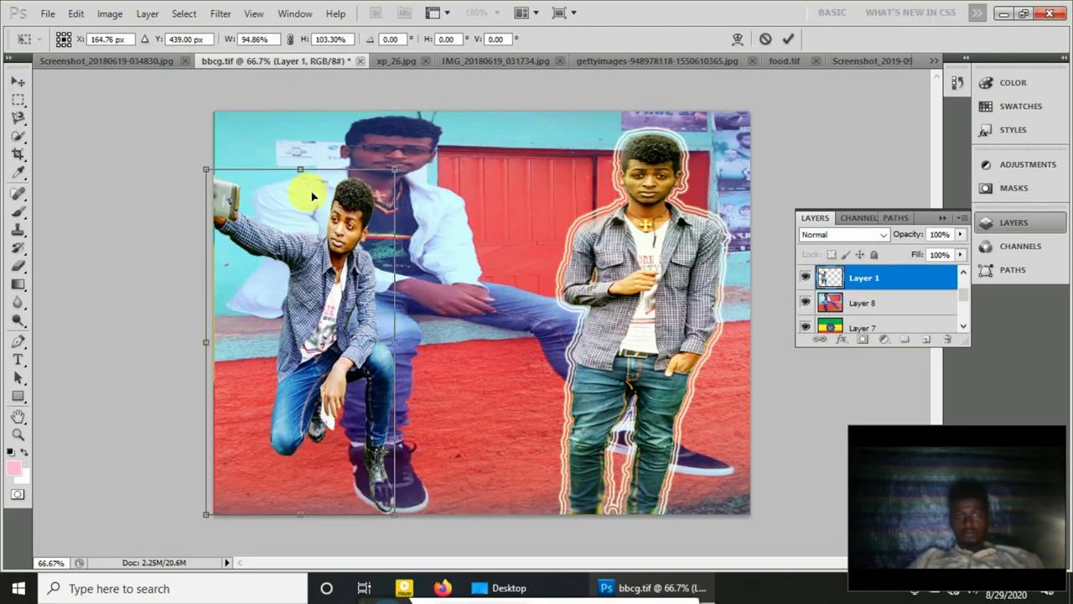
{"action": "left_click", "coordinate": [790, 38]}
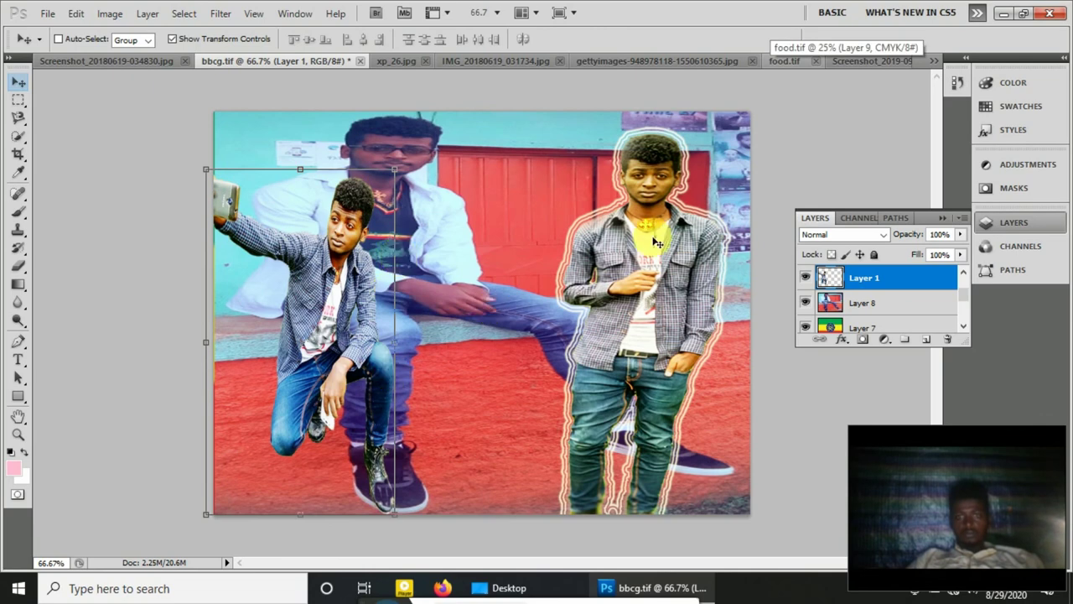
{"action": "left_click", "coordinate": [45, 15]}
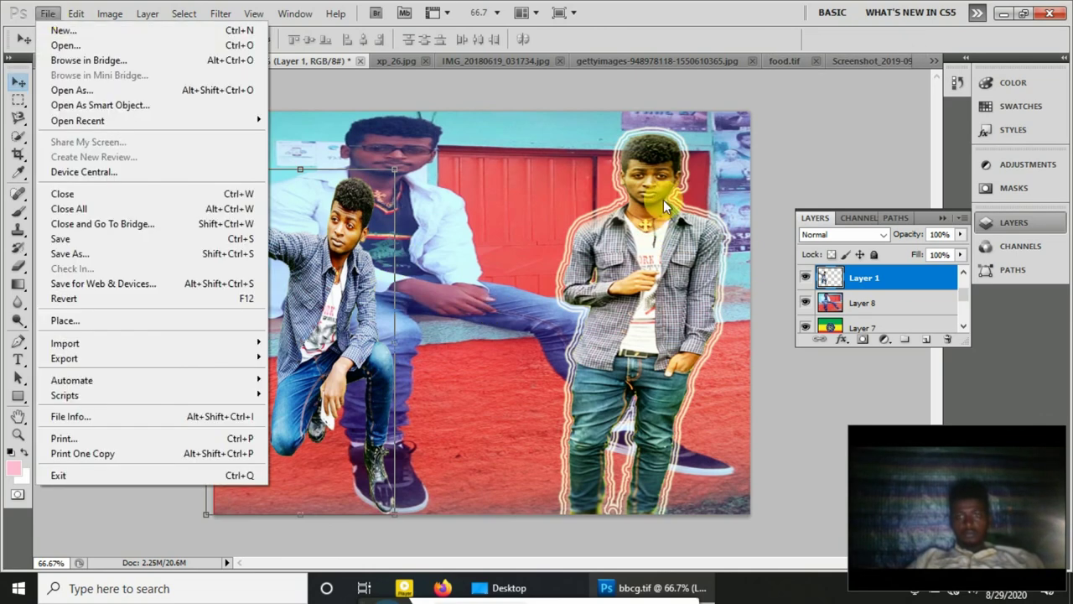
Select the Background layer and save the composite as a TIFF on the Desktop
{"action": "left_click", "coordinate": [924, 327]}
{"action": "scroll", "coordinate": [953, 311], "scroll_direction": "down", "scroll_amount": 3}
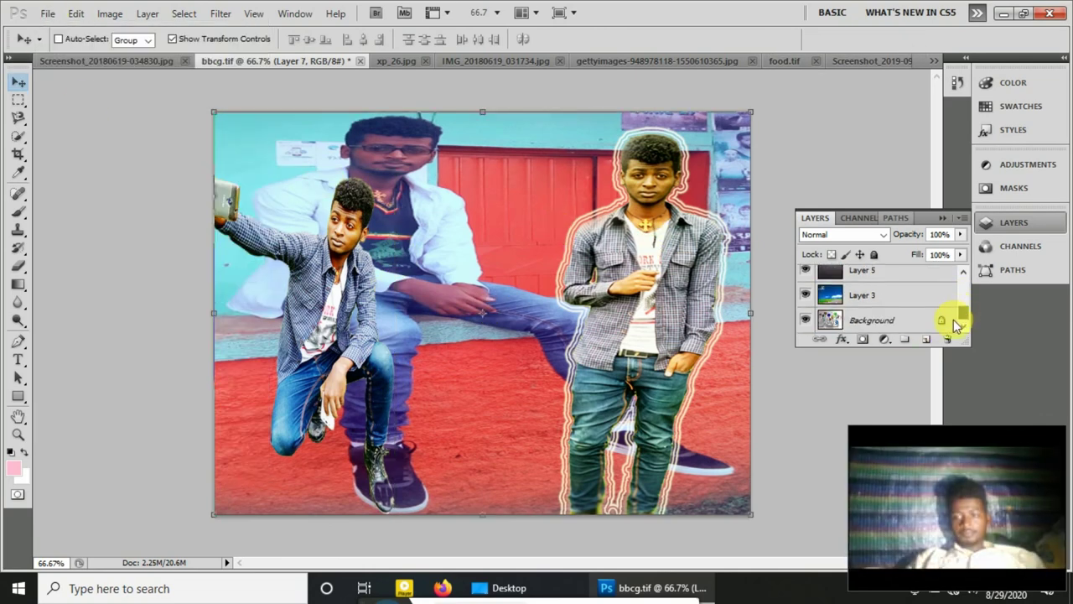
{"action": "left_click", "coordinate": [886, 320]}
{"action": "left_click", "coordinate": [45, 16]}
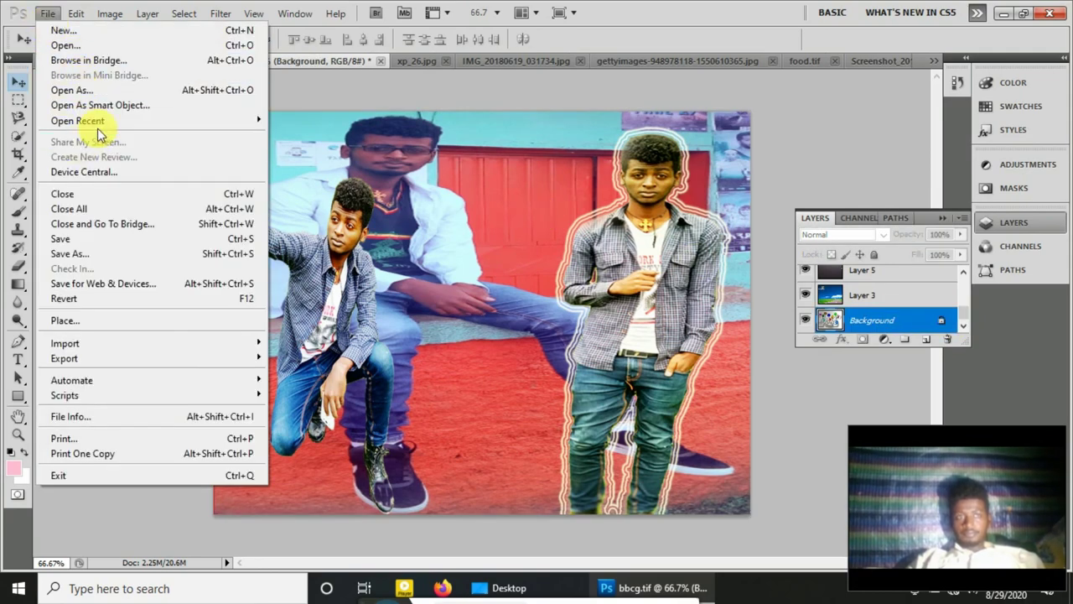
{"action": "left_click", "coordinate": [112, 252]}
{"action": "left_click", "coordinate": [38, 125]}
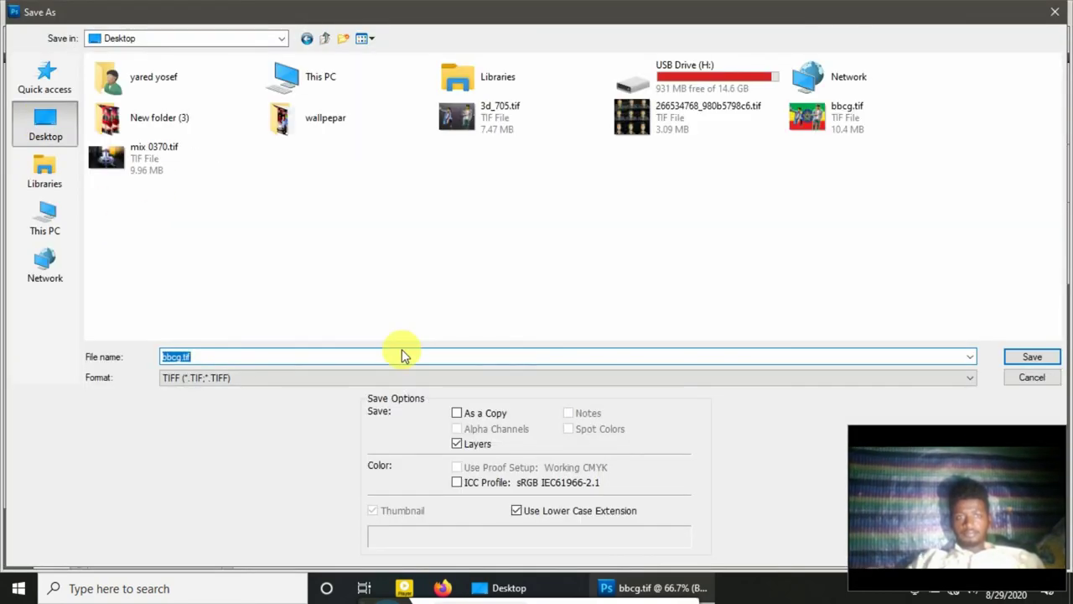
{"action": "left_click", "coordinate": [1027, 356]}
{"action": "left_click", "coordinate": [651, 104]}
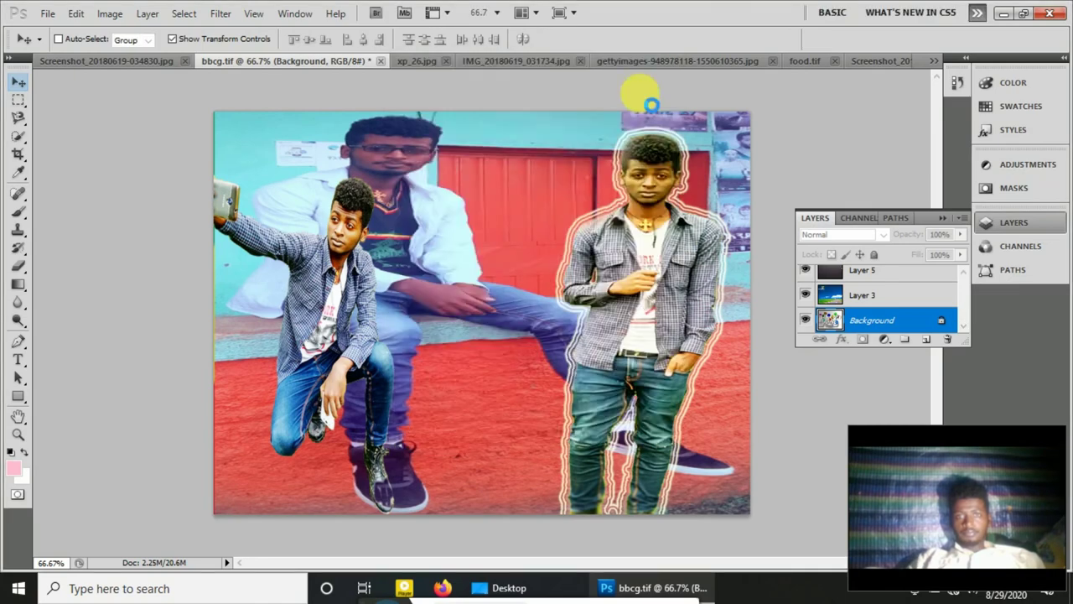
Quit Photoshop, answering the save prompts, then select 3d_705.tif in the Desktop folder
{"action": "left_click", "coordinate": [1049, 12]}
{"action": "left_click", "coordinate": [539, 239]}
{"action": "left_click", "coordinate": [539, 239]}
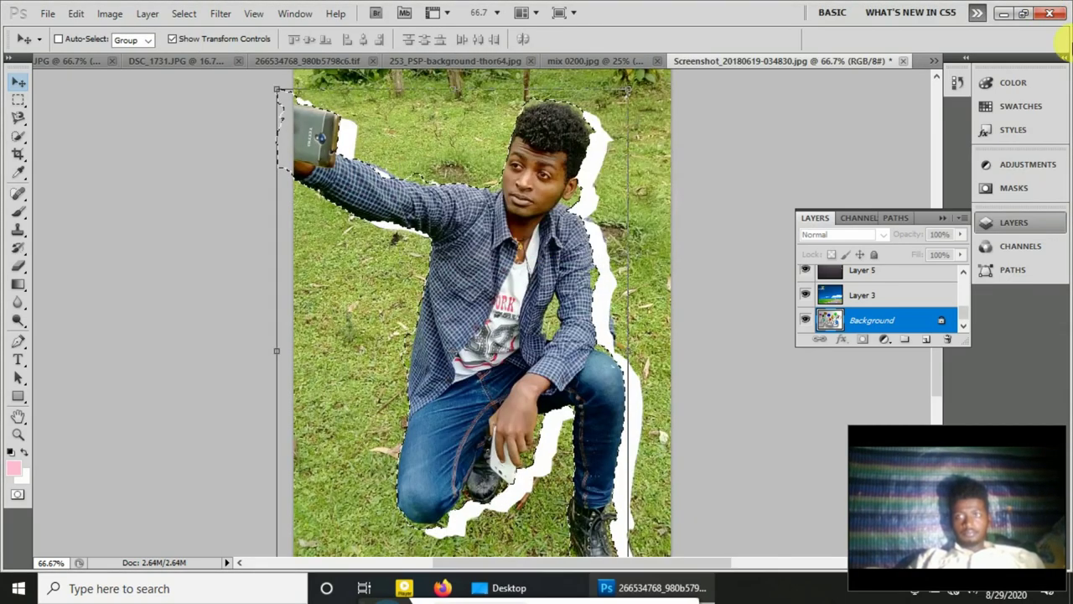
{"action": "left_click", "coordinate": [561, 237]}
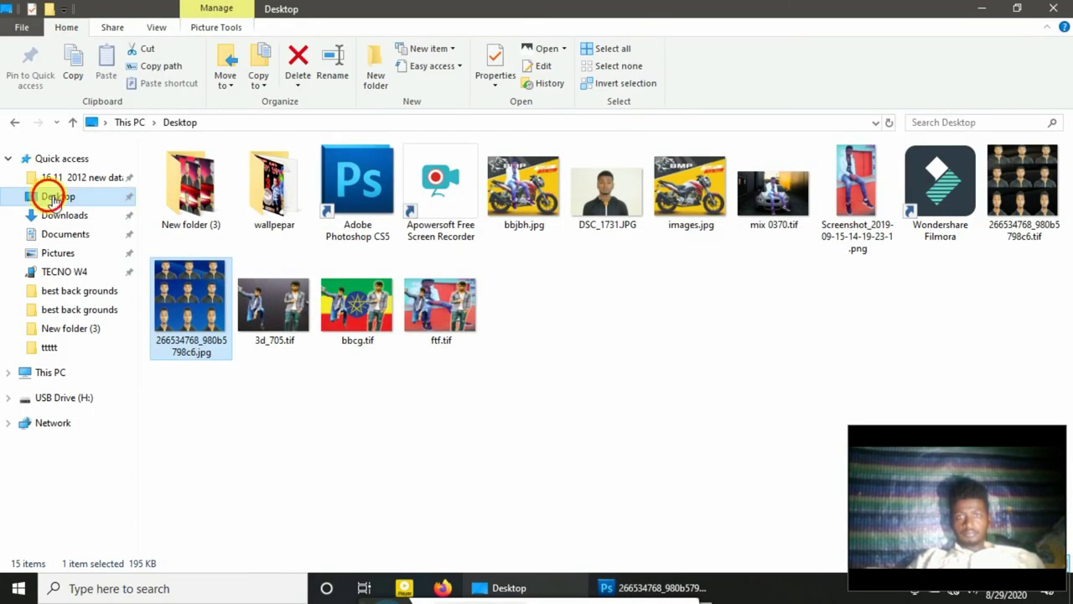
{"action": "left_click", "coordinate": [52, 199]}
{"action": "left_click", "coordinate": [342, 193]}
Open 3d_705.tif in Photos full screen and page through the saved composites before closing
{"action": "double_click", "coordinate": [341, 193]}
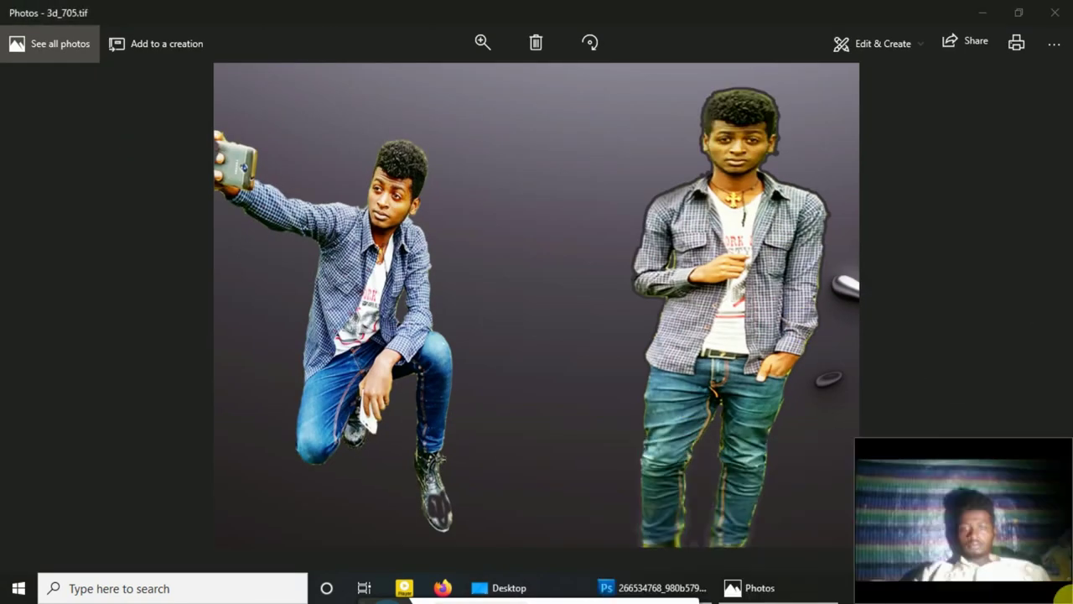
{"action": "left_click", "coordinate": [1045, 545]}
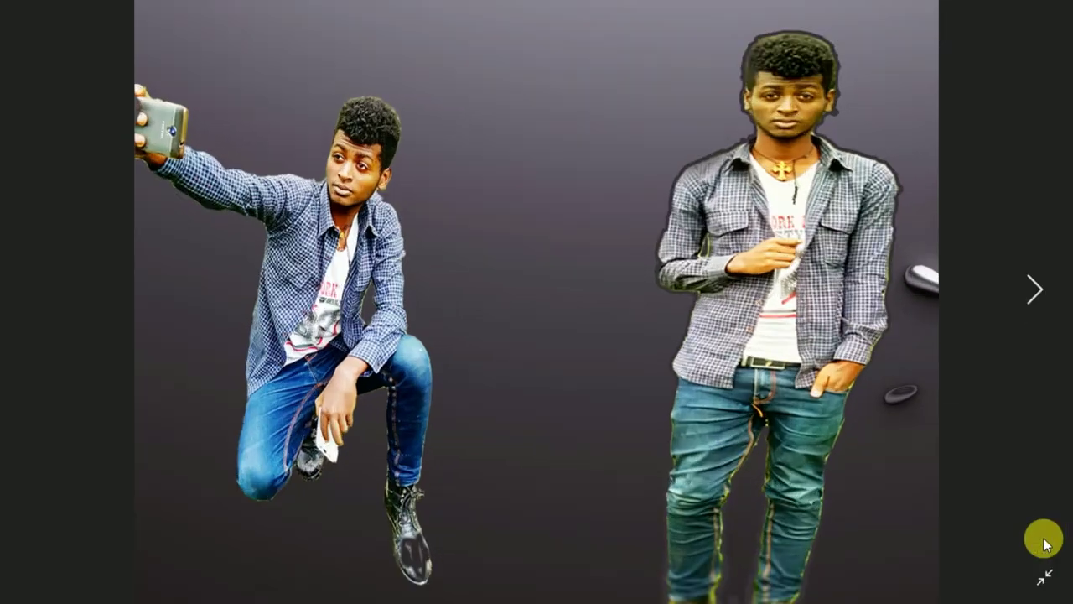
{"action": "left_click", "coordinate": [1045, 545]}
{"action": "left_click", "coordinate": [1045, 545]}
{"action": "left_click", "coordinate": [1045, 545]}
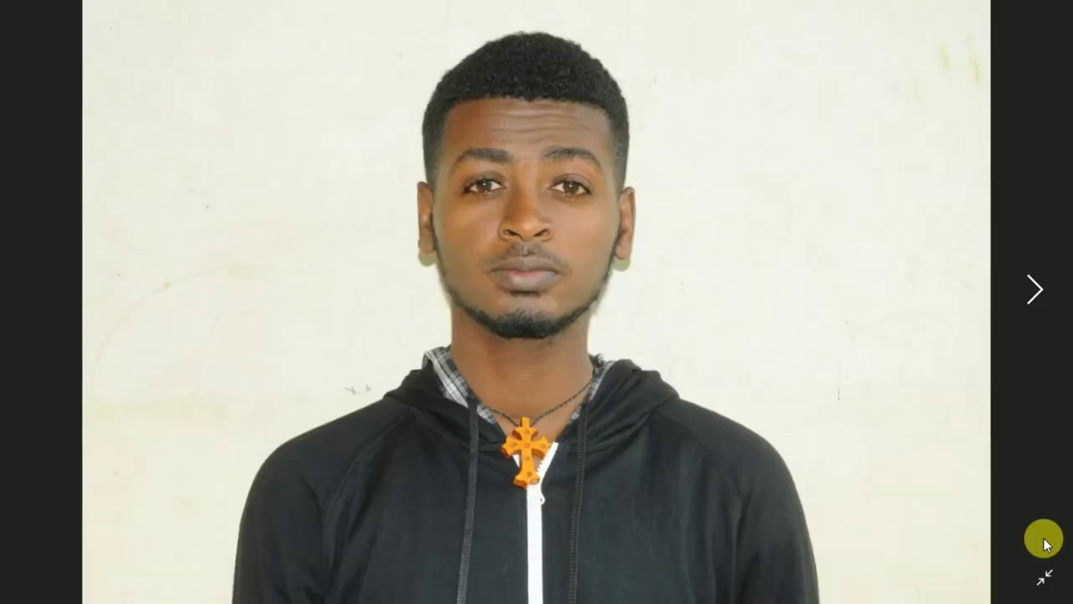
{"action": "left_click", "coordinate": [1045, 545]}
{"action": "left_click", "coordinate": [1045, 544]}
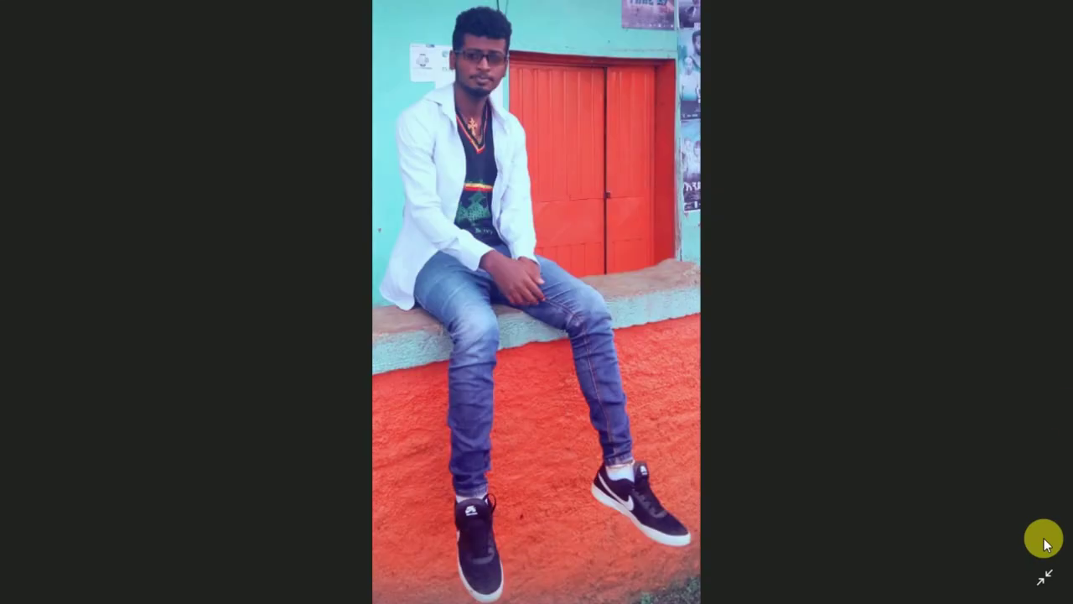
{"action": "left_click", "coordinate": [1048, 7]}
Reopen 3d_705.tif, step through two more pictures, then close Photos and return to Photoshop
{"action": "double_click", "coordinate": [381, 166]}
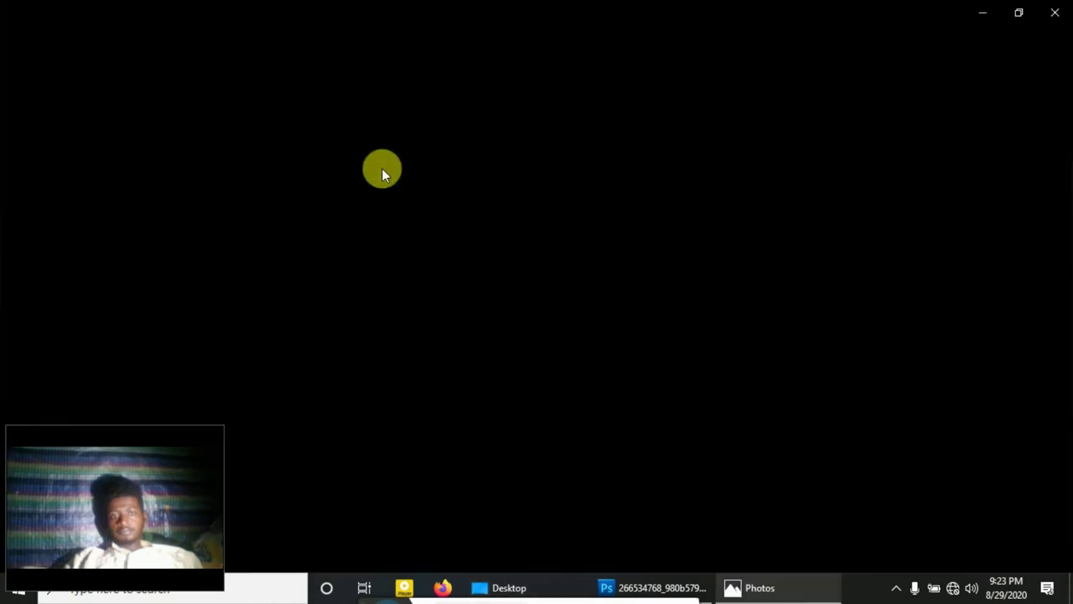
{"action": "key", "text": "Right"}
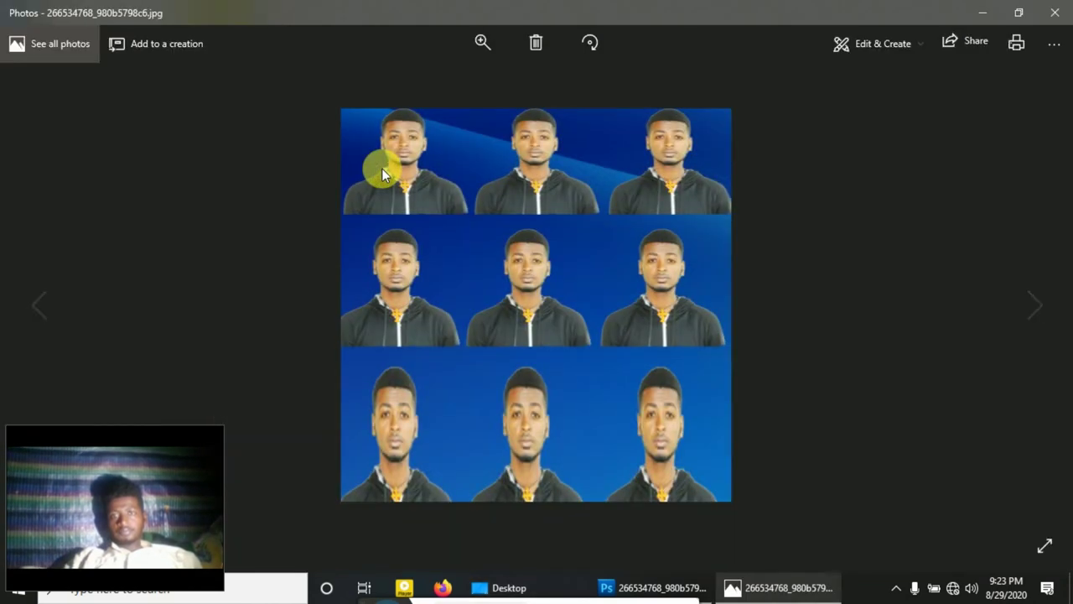
{"action": "key", "text": "Right"}
{"action": "key", "text": "Right"}
{"action": "key", "text": "Right"}
{"action": "key", "text": "Right"}
{"action": "key", "text": "Right"}
{"action": "key", "text": "Right"}
{"action": "key", "text": "Right"}
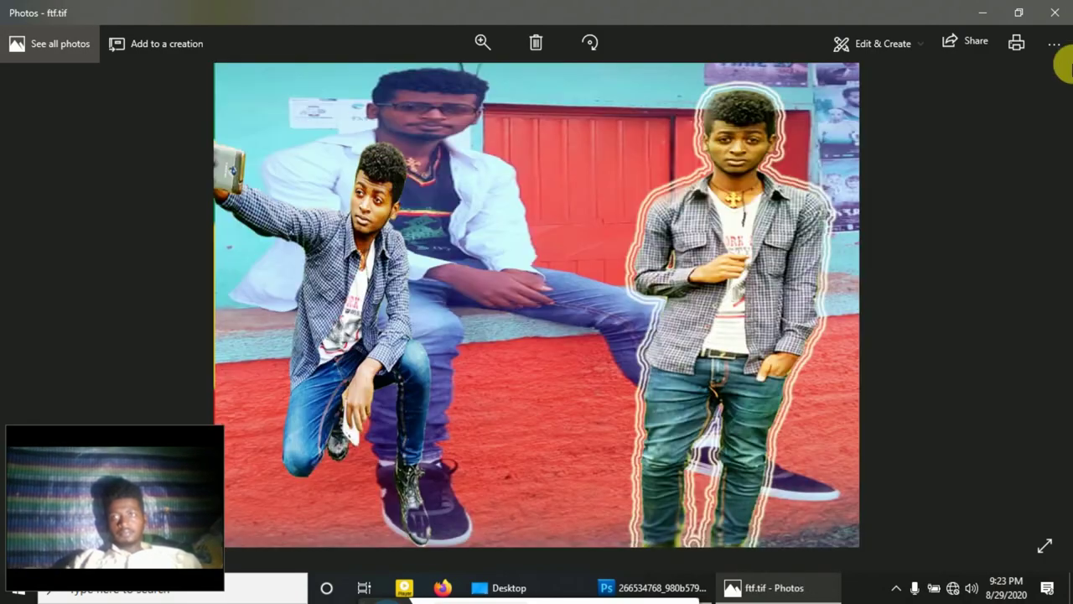
{"action": "left_click", "coordinate": [1055, 12]}
{"action": "left_click", "coordinate": [494, 587]}
{"action": "left_click", "coordinate": [553, 587]}
Make 3D_473.JPG the active document, minimise Photoshop, and briefly open and close File Explorer
{"action": "left_click", "coordinate": [252, 60]}
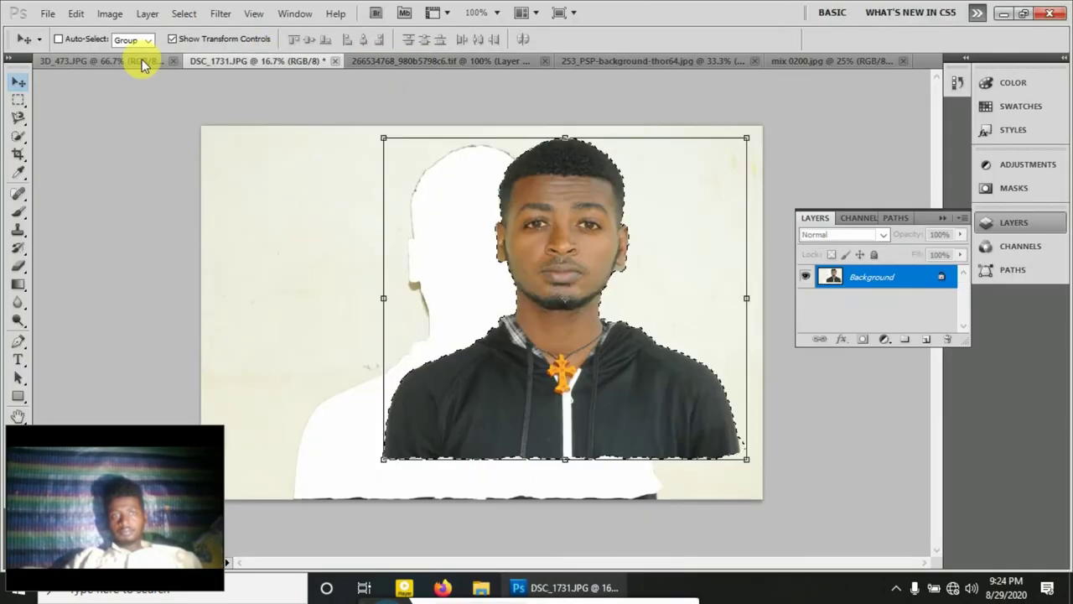
{"action": "left_click", "coordinate": [143, 61]}
{"action": "left_click", "coordinate": [553, 587]}
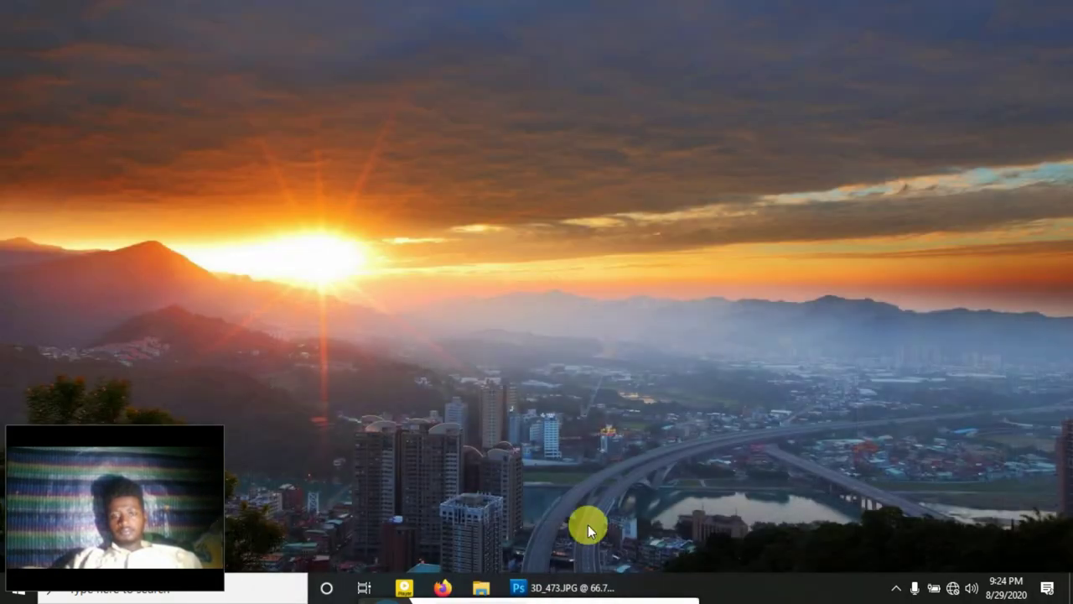
{"action": "left_click", "coordinate": [479, 594]}
{"action": "left_click", "coordinate": [1060, 6]}
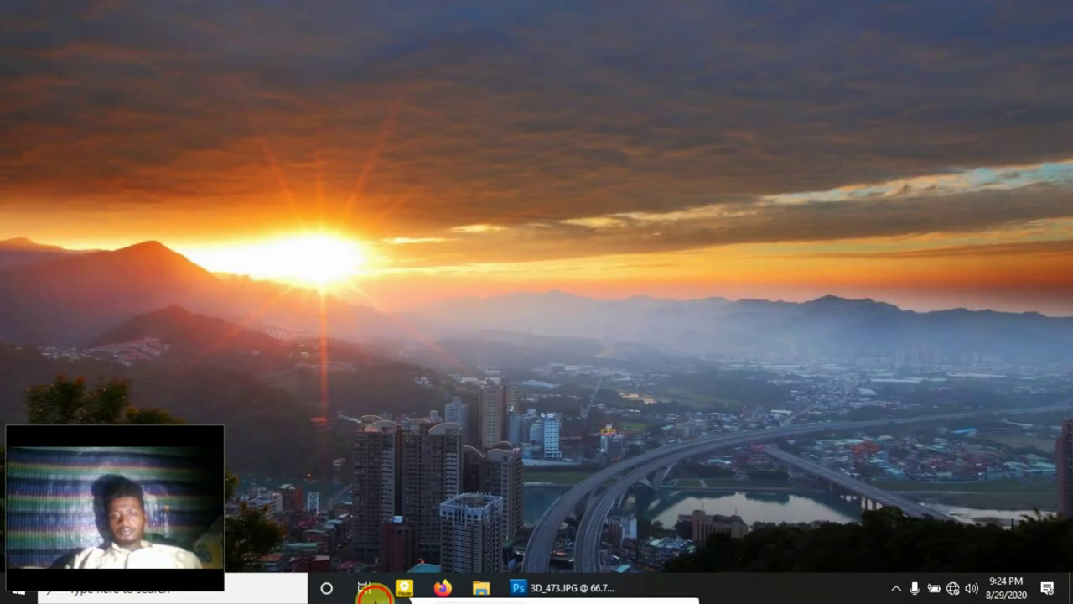